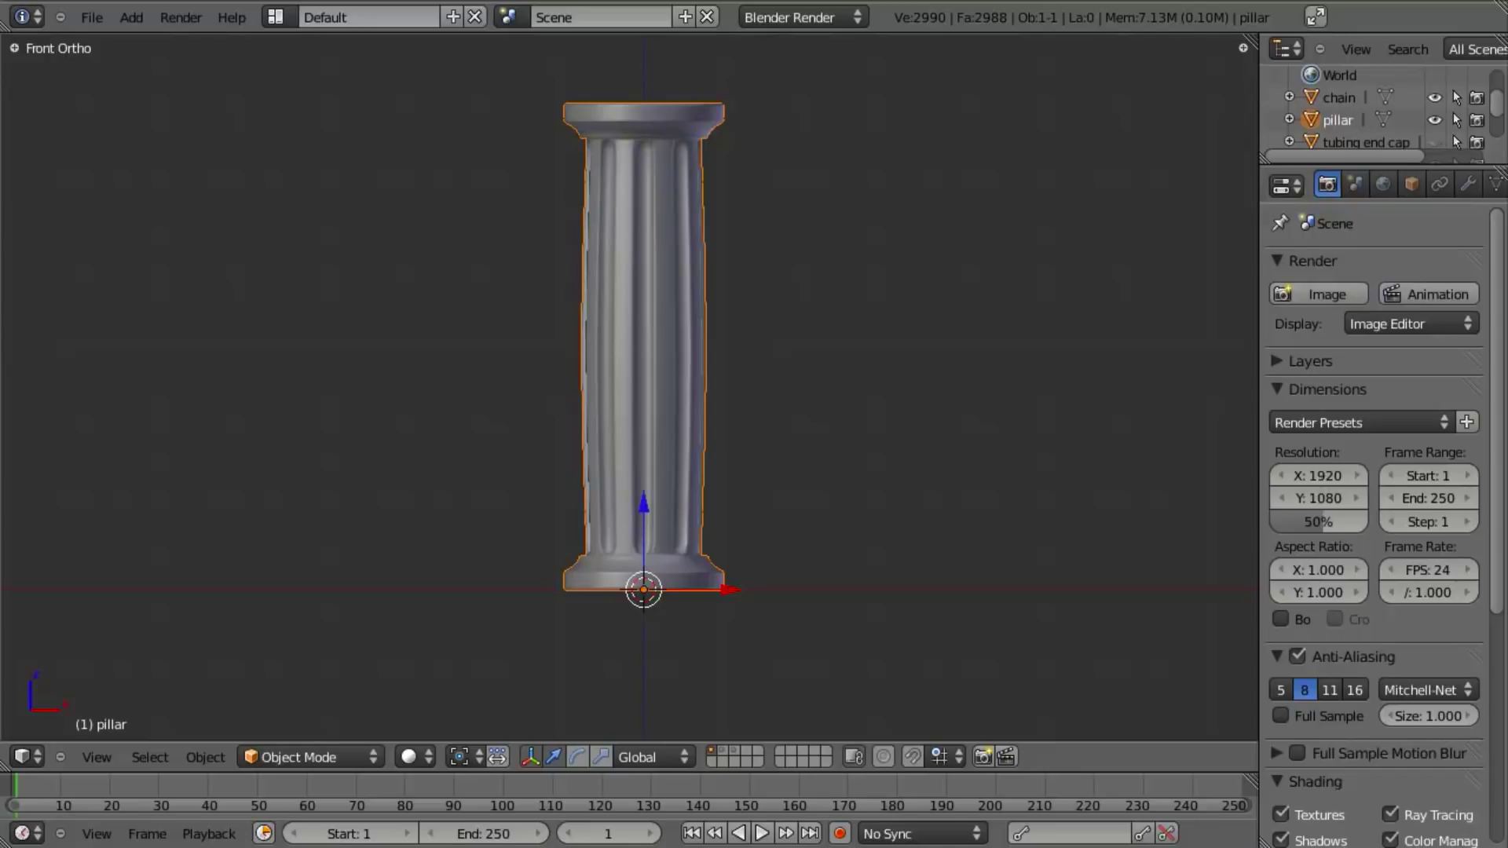
# Show the pillar's empty modifier stack and browse the Add Modifier list
pyautogui.click(1466, 186)
pyautogui.click(1344, 292)
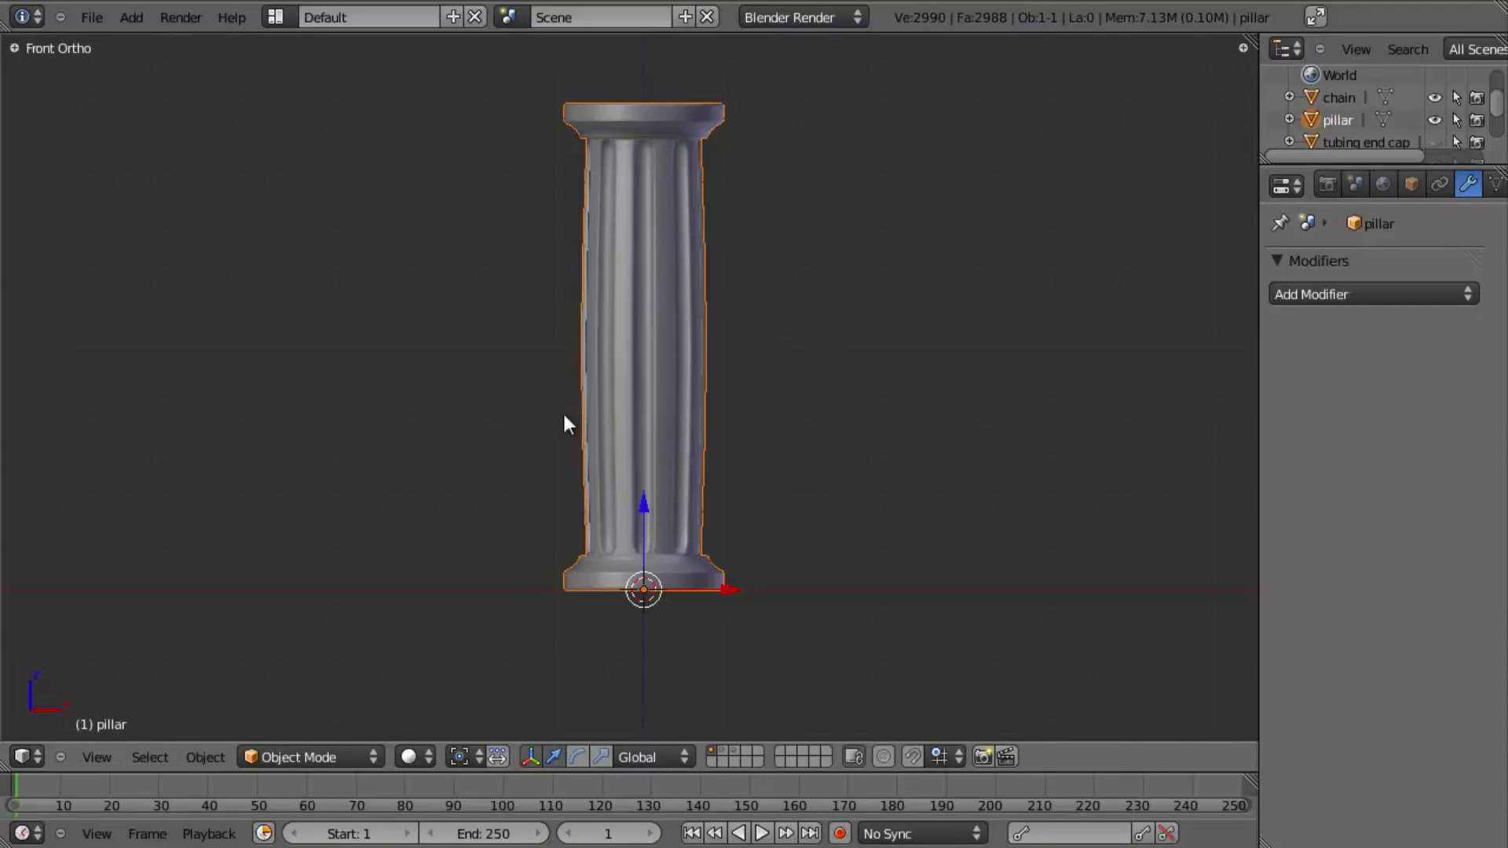
# Add an Array modifier to the pillar so a second copy stands beside it along X
pyautogui.moveTo(564, 424); pyautogui.dragTo(663, 456, button='middle')
pyautogui.press('Tab')
pyautogui.press('Tab')
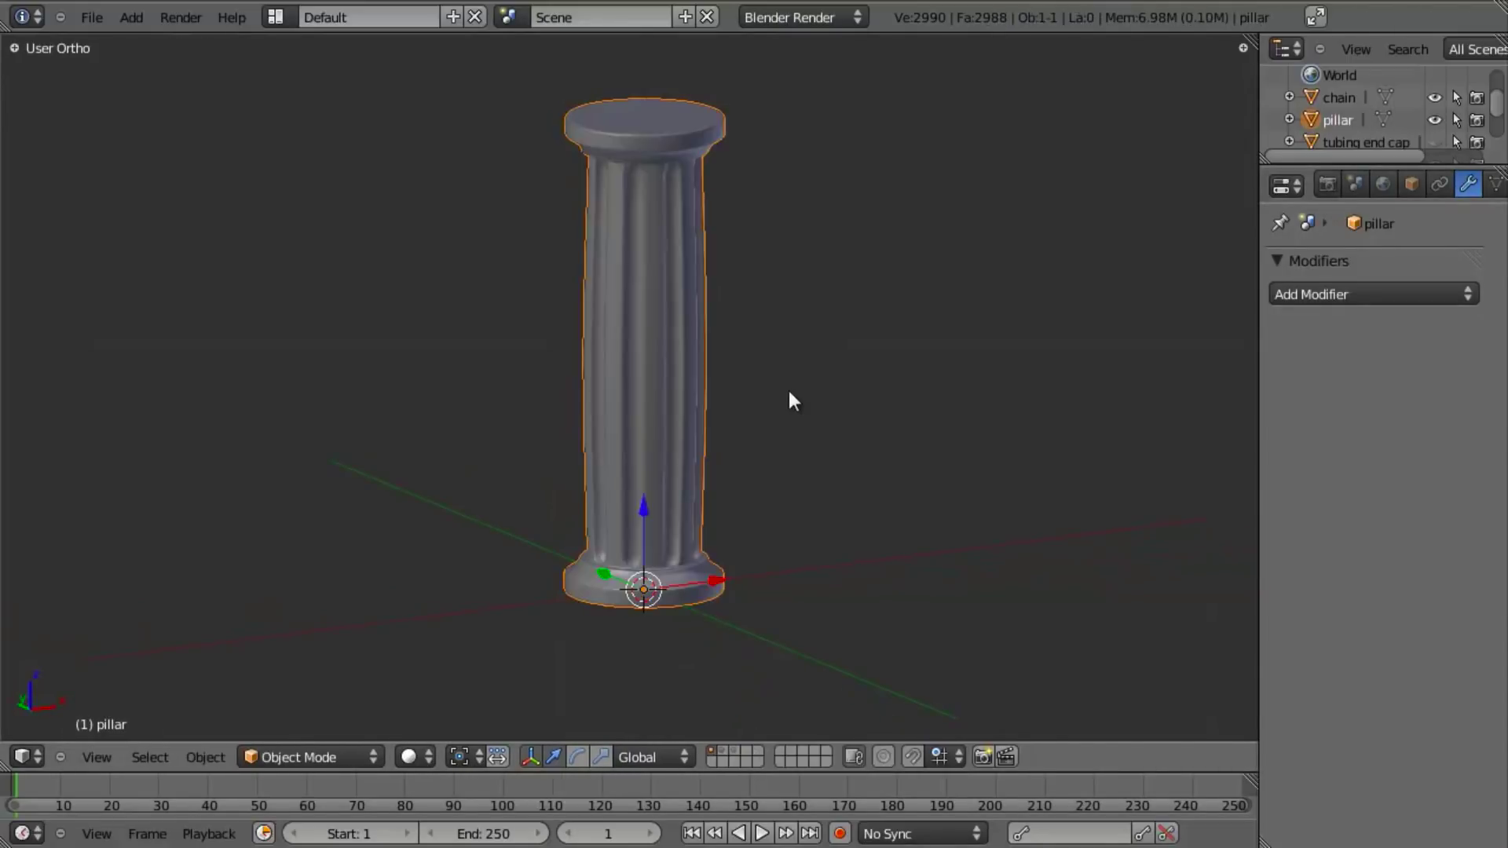
pyautogui.moveTo(790, 393); pyautogui.dragTo(770, 390, button='middle')
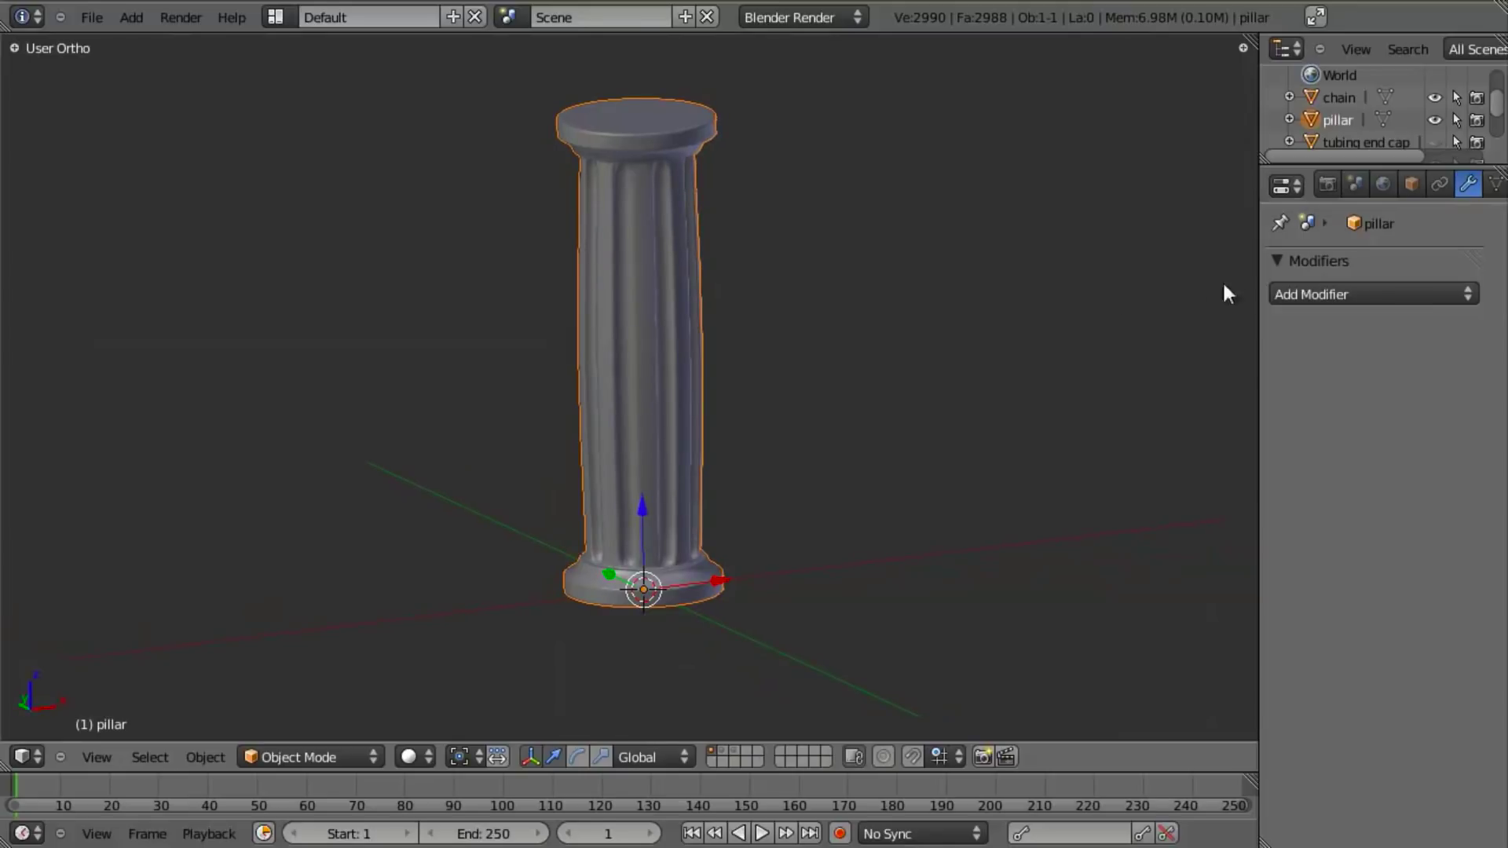
pyautogui.click(1375, 298)
pyautogui.click(1325, 303)
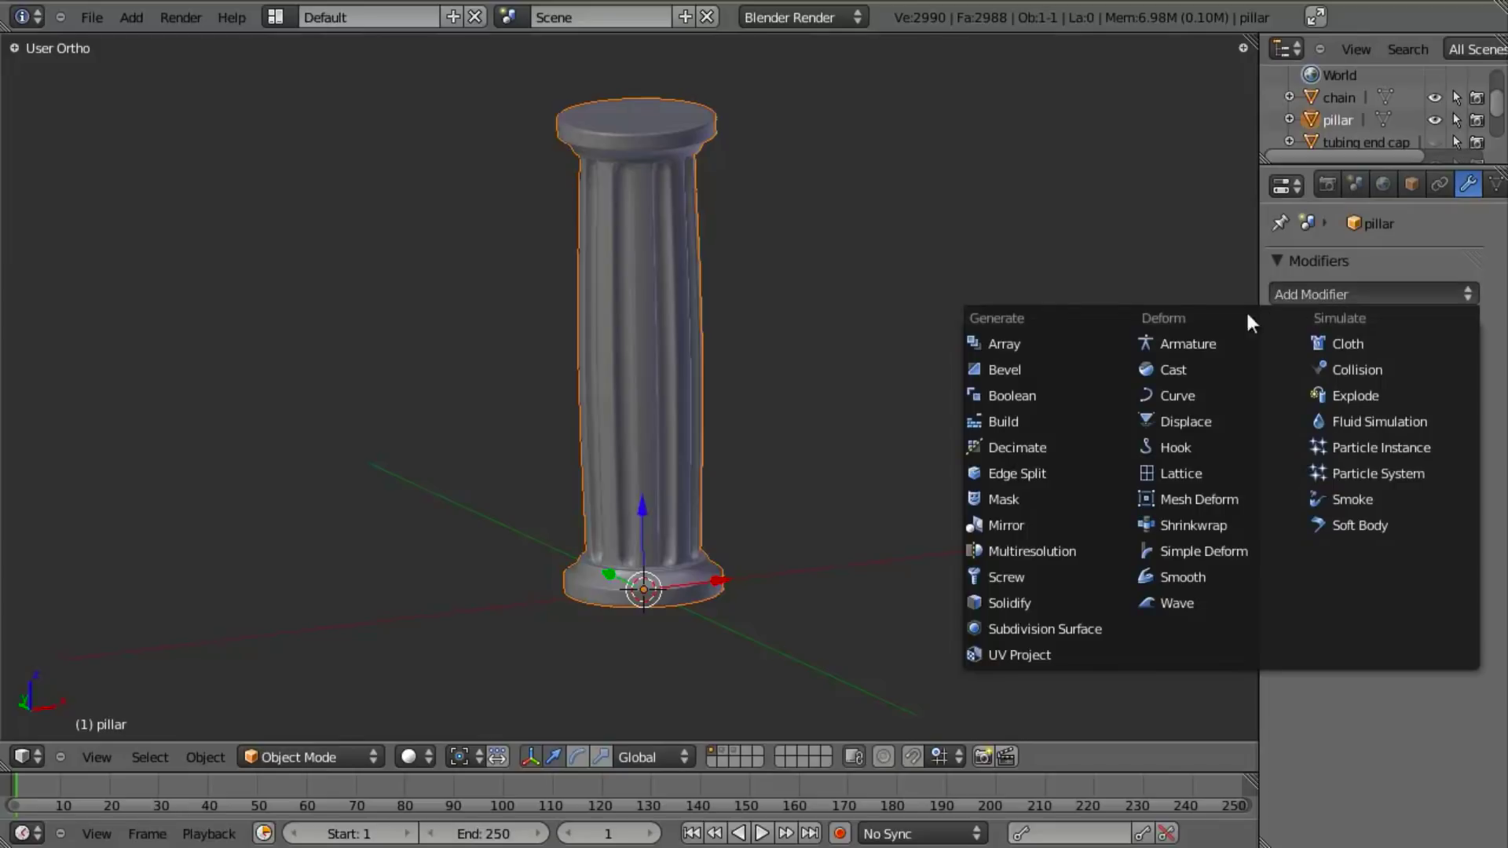
pyautogui.click(1006, 344)
# Preview the two pillars in wireframe while orbiting, then switch to Front Ortho view
pyautogui.press('z')
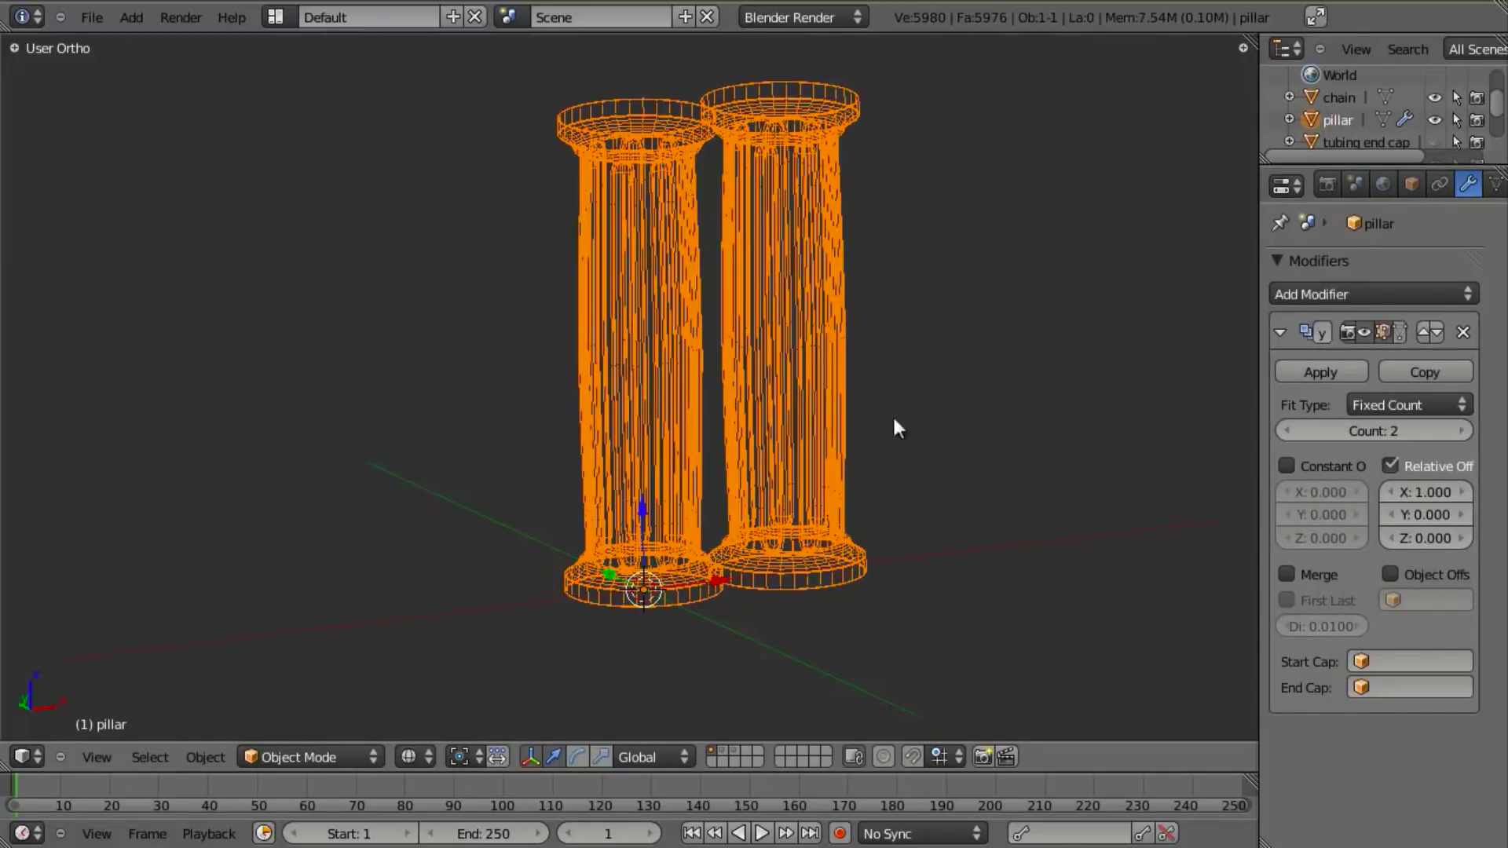
pyautogui.moveTo(898, 428); pyautogui.dragTo(809, 398, button='middle')
pyautogui.press('z')
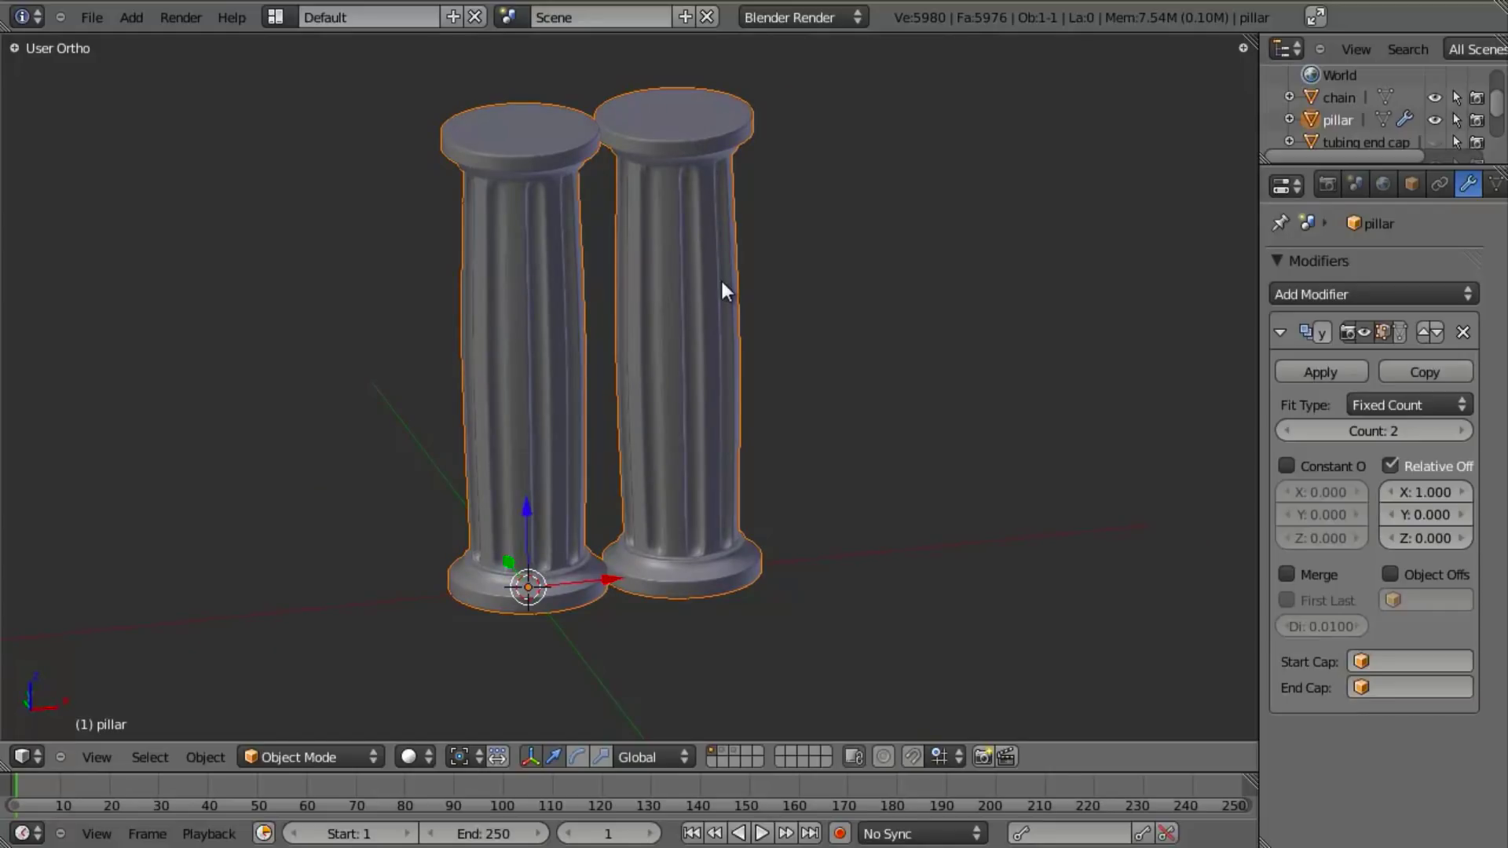
pyautogui.press('KP_1')
# Show the pillars in wireframe and zoom and pan to frame them from base to top
pyautogui.keyDown('shift'); pyautogui.scroll(-2, 663, 348); pyautogui.keyUp('shift')
pyautogui.press('z')
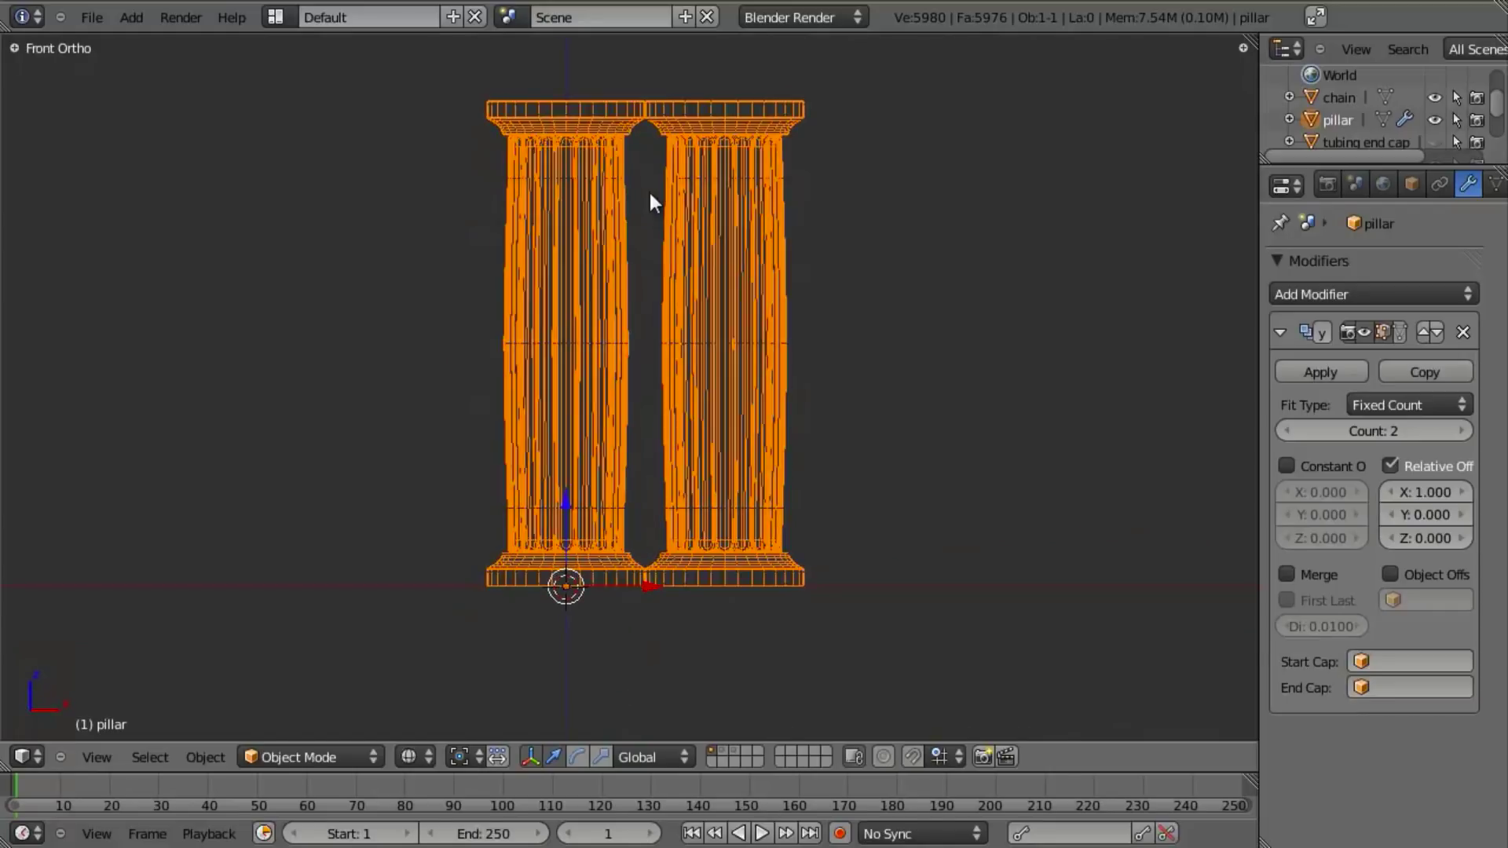
pyautogui.scroll(4, 672, 314)
pyautogui.keyDown('shift'); pyautogui.moveTo(666, 505); pyautogui.dragTo(629, 269, button='middle'); pyautogui.keyUp('shift')
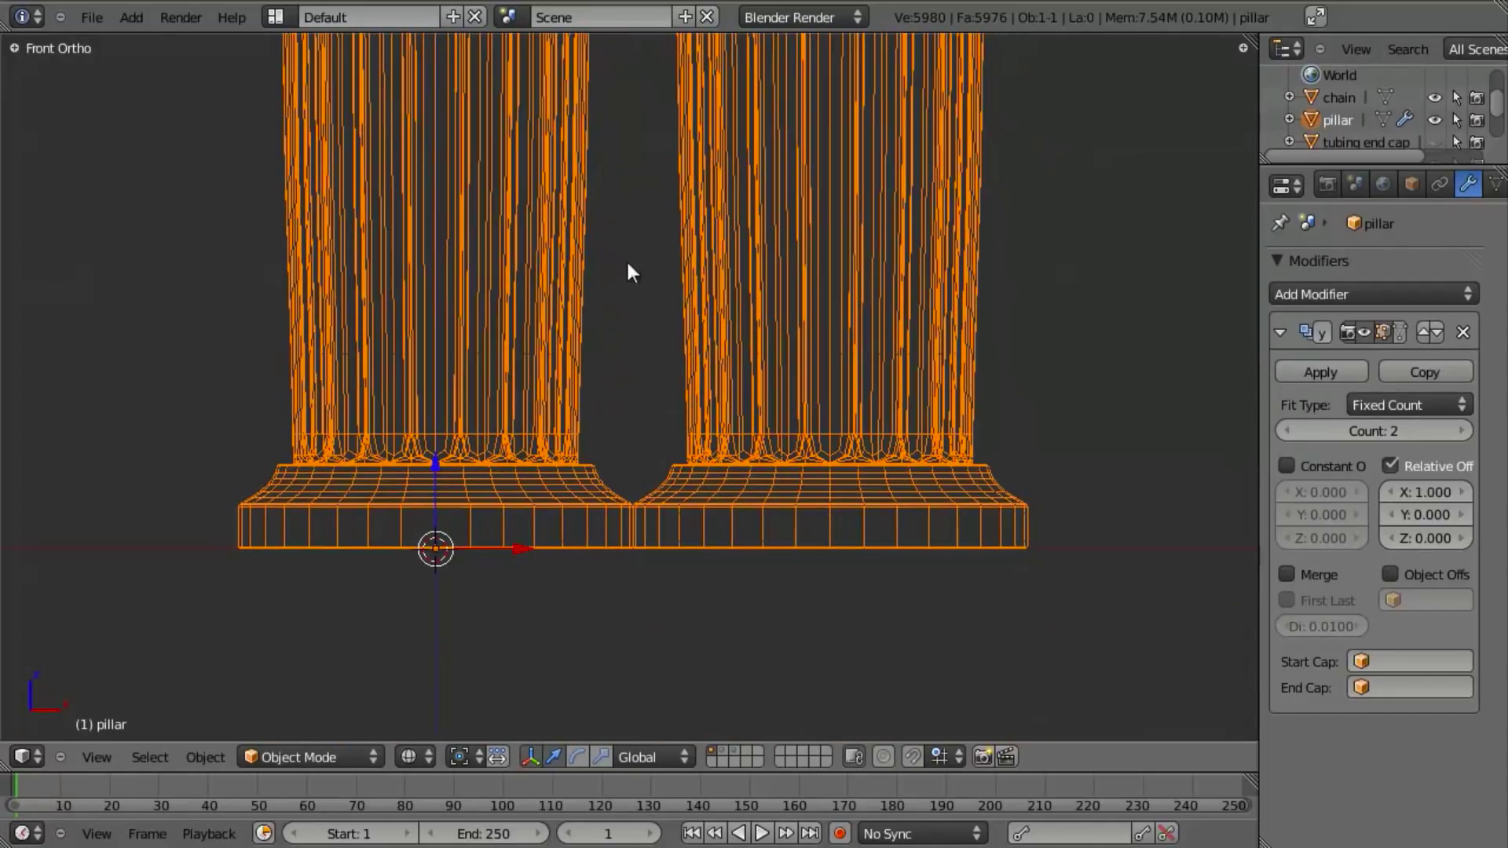
pyautogui.scroll(-4, 629, 270)
pyautogui.scroll(-2, 619, 463)
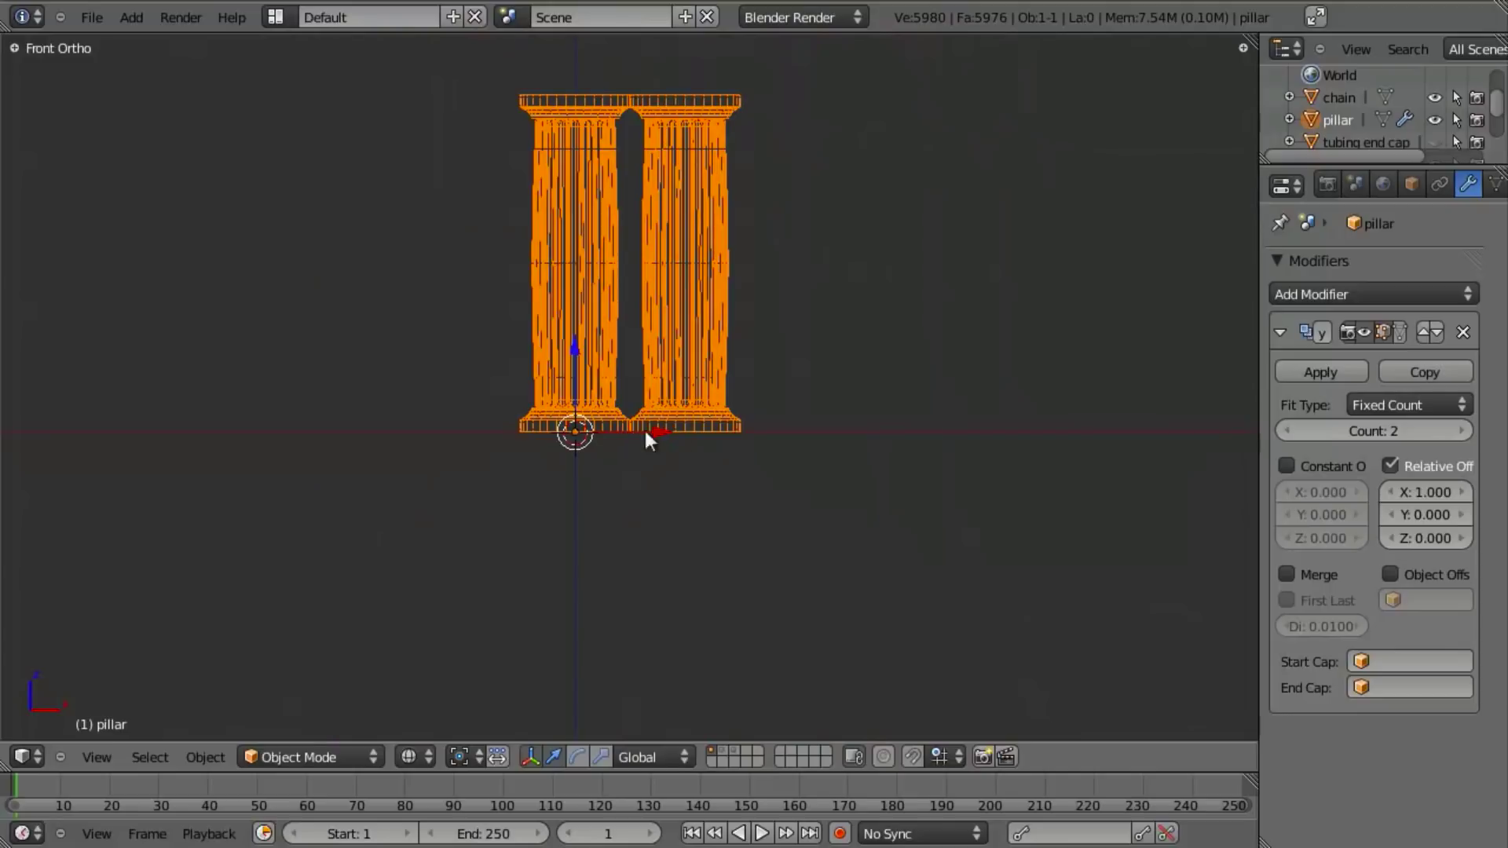
pyautogui.scroll(2, 709, 445)
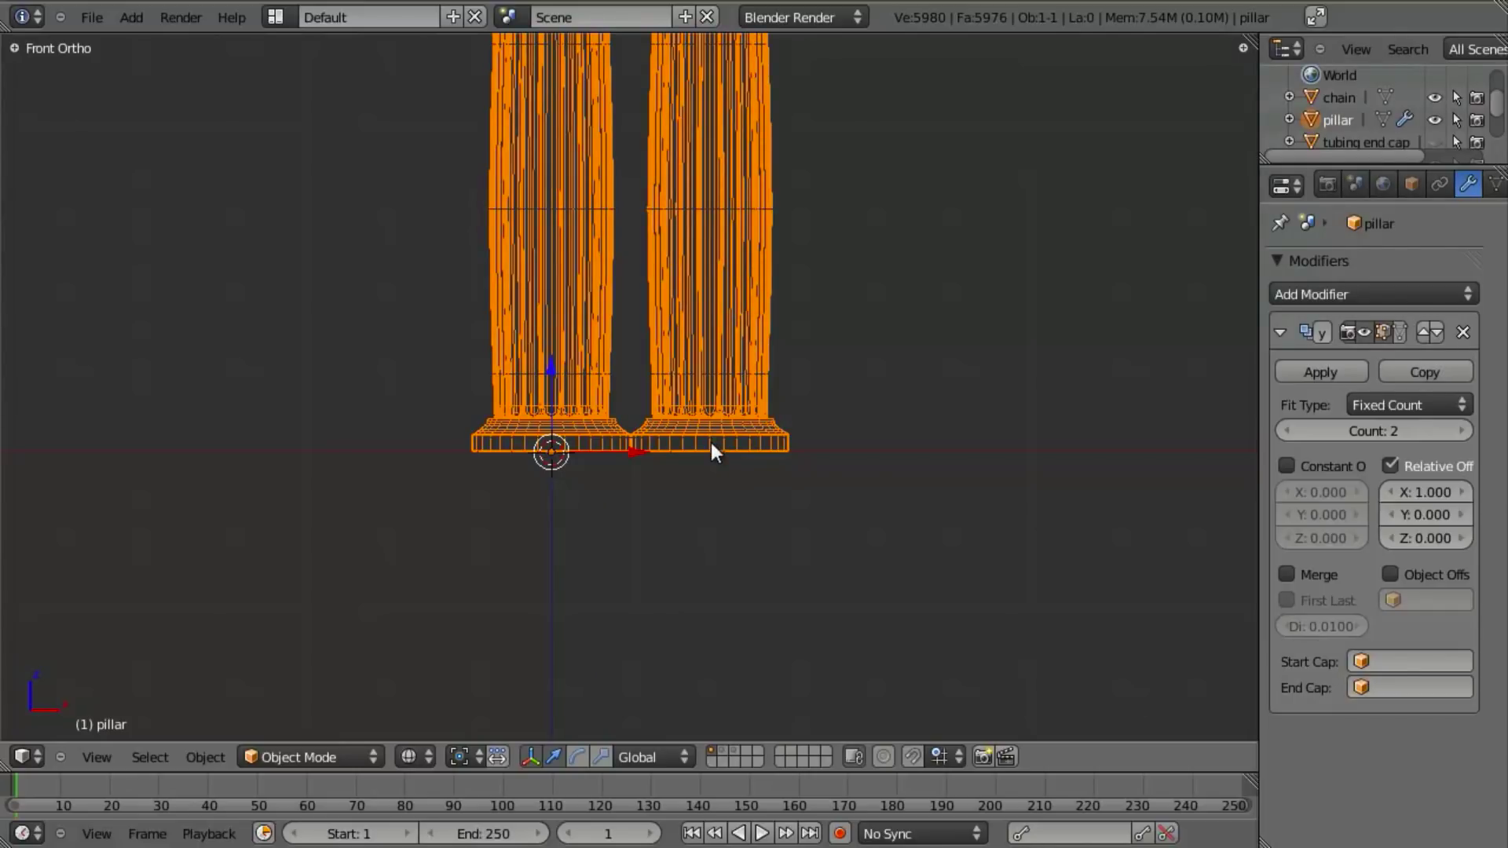
pyautogui.keyDown('shift'); pyautogui.moveTo(659, 336); pyautogui.dragTo(642, 486, button='middle'); pyautogui.keyUp('shift')
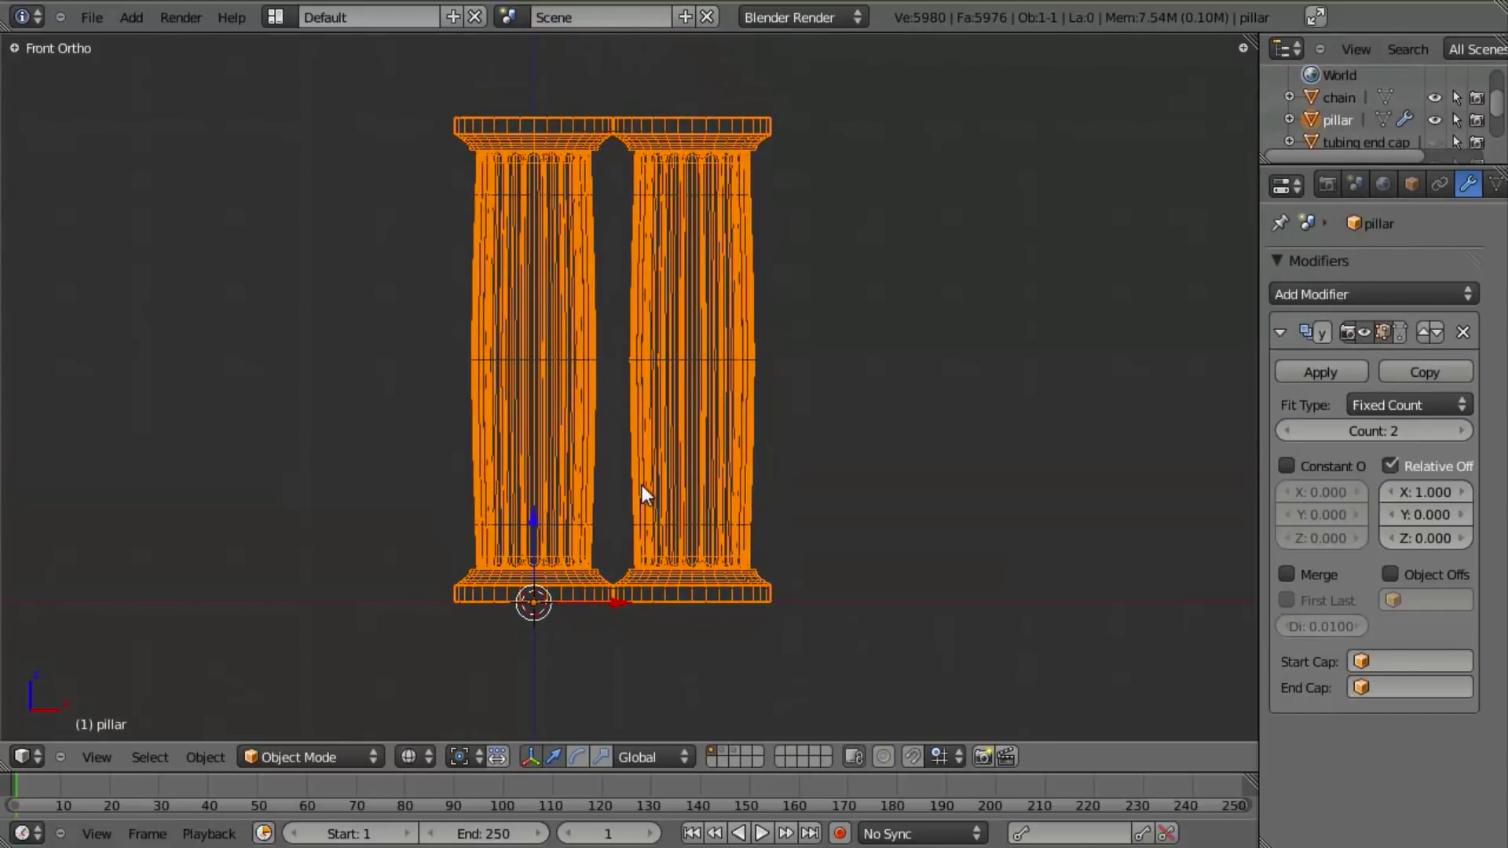
pyautogui.press('Tab')
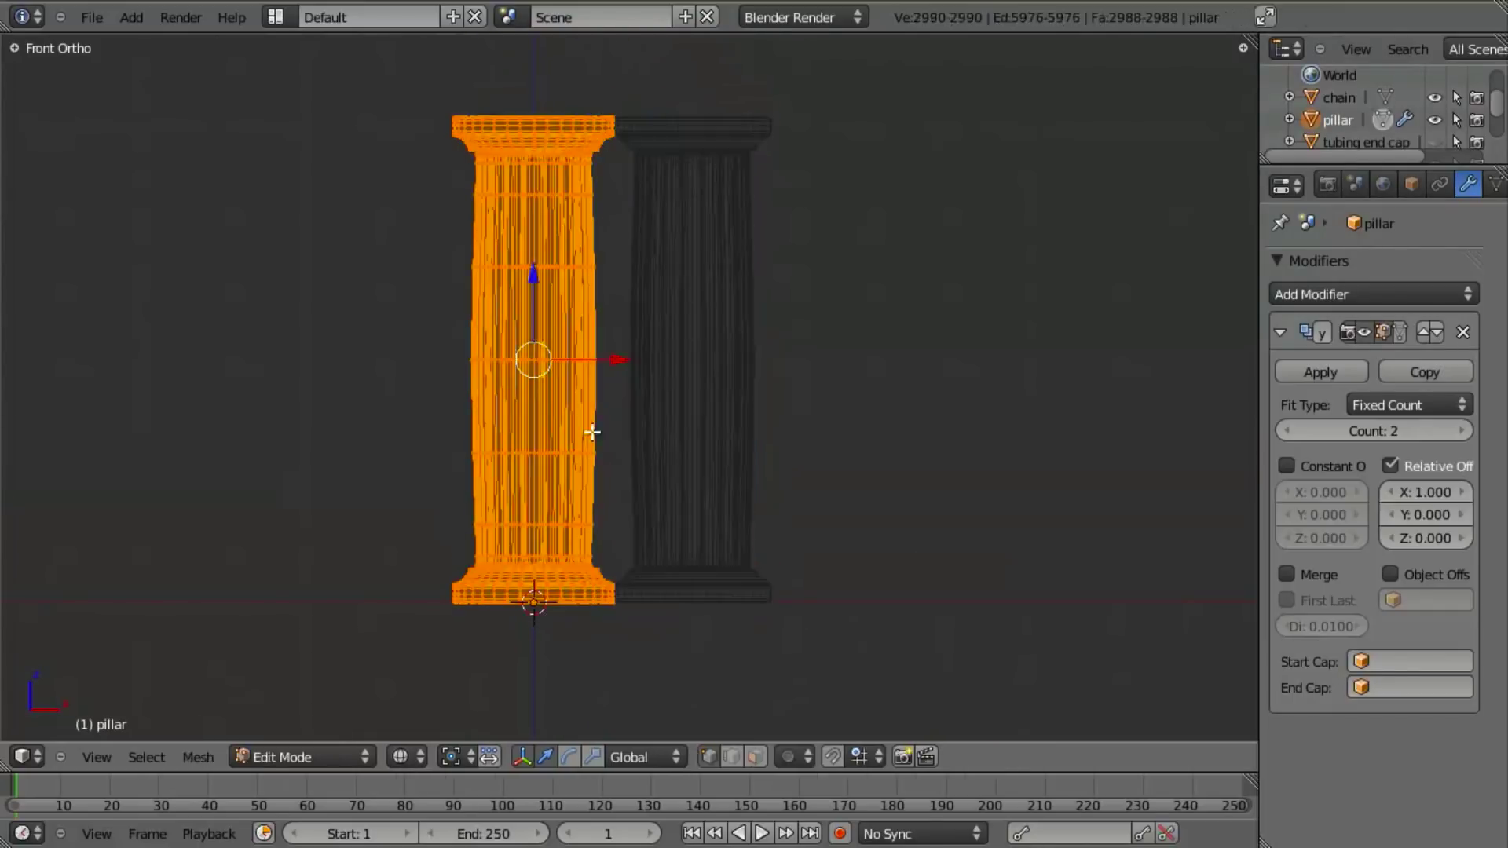
pyautogui.press('z')
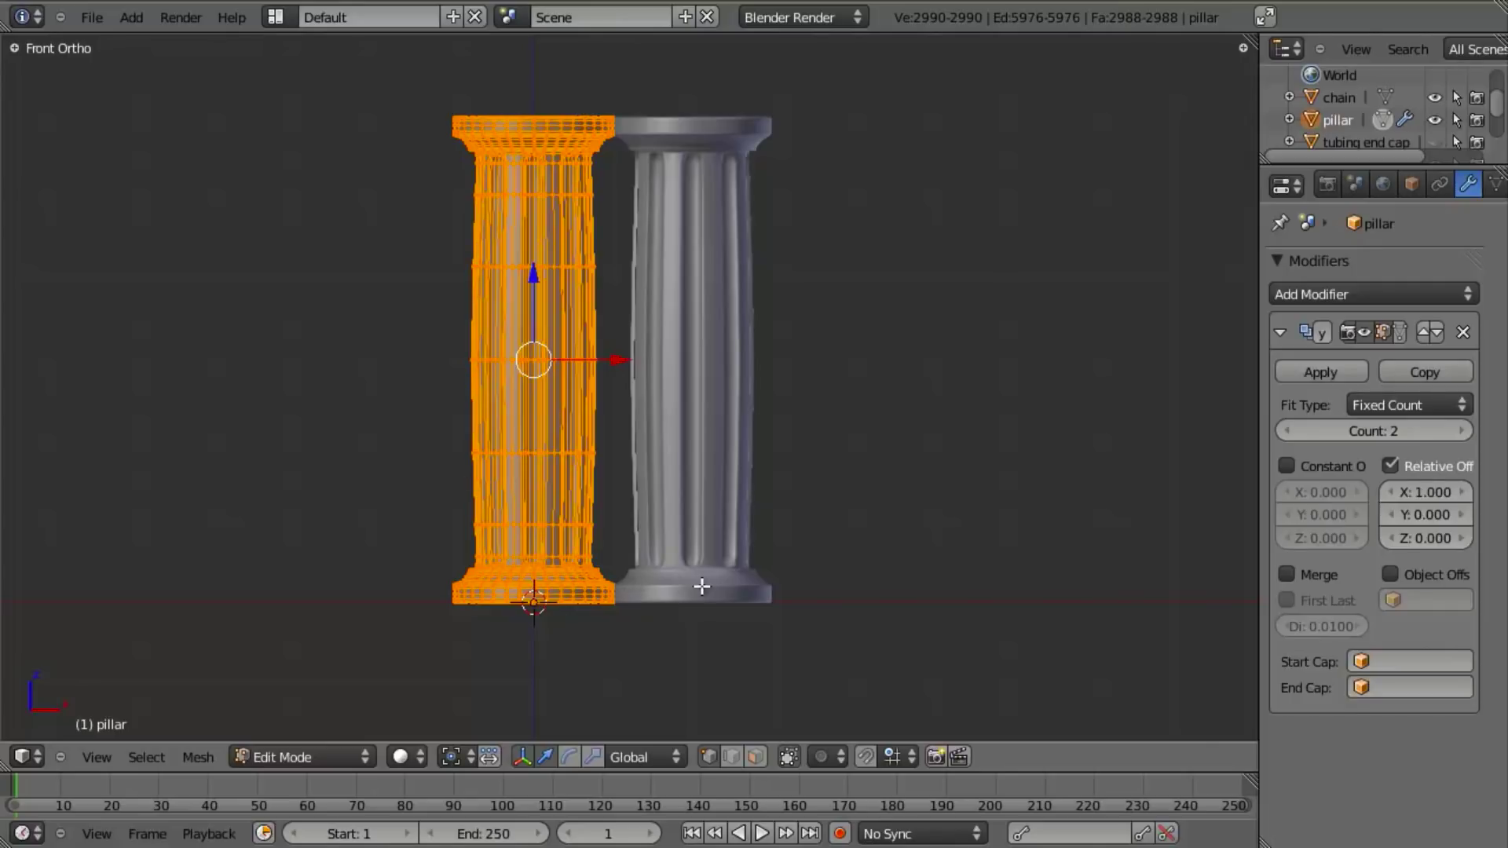
pyautogui.press('s')
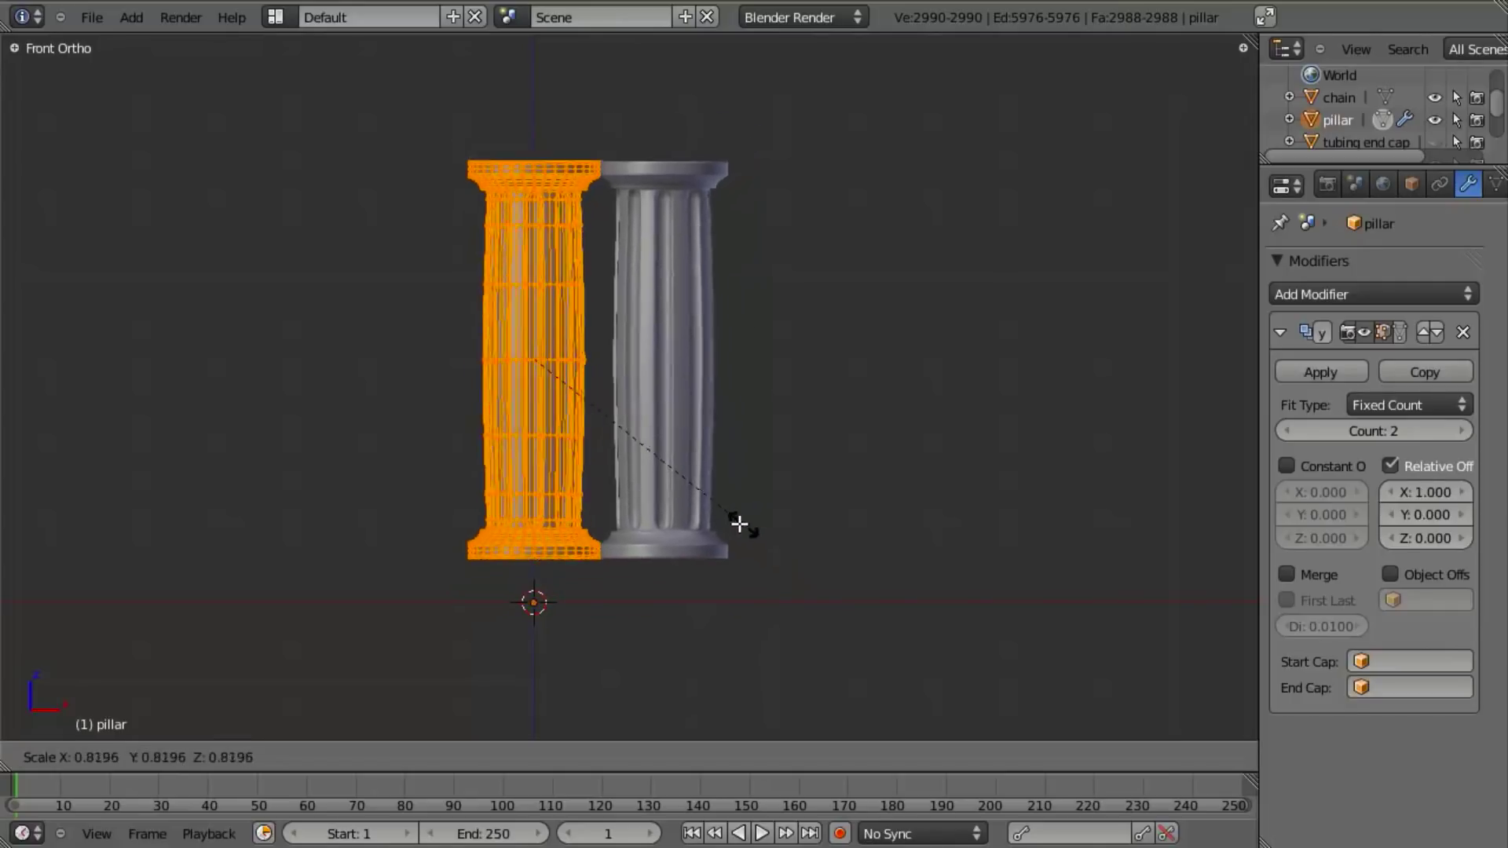
pyautogui.click(670, 626)
pyautogui.press('r')
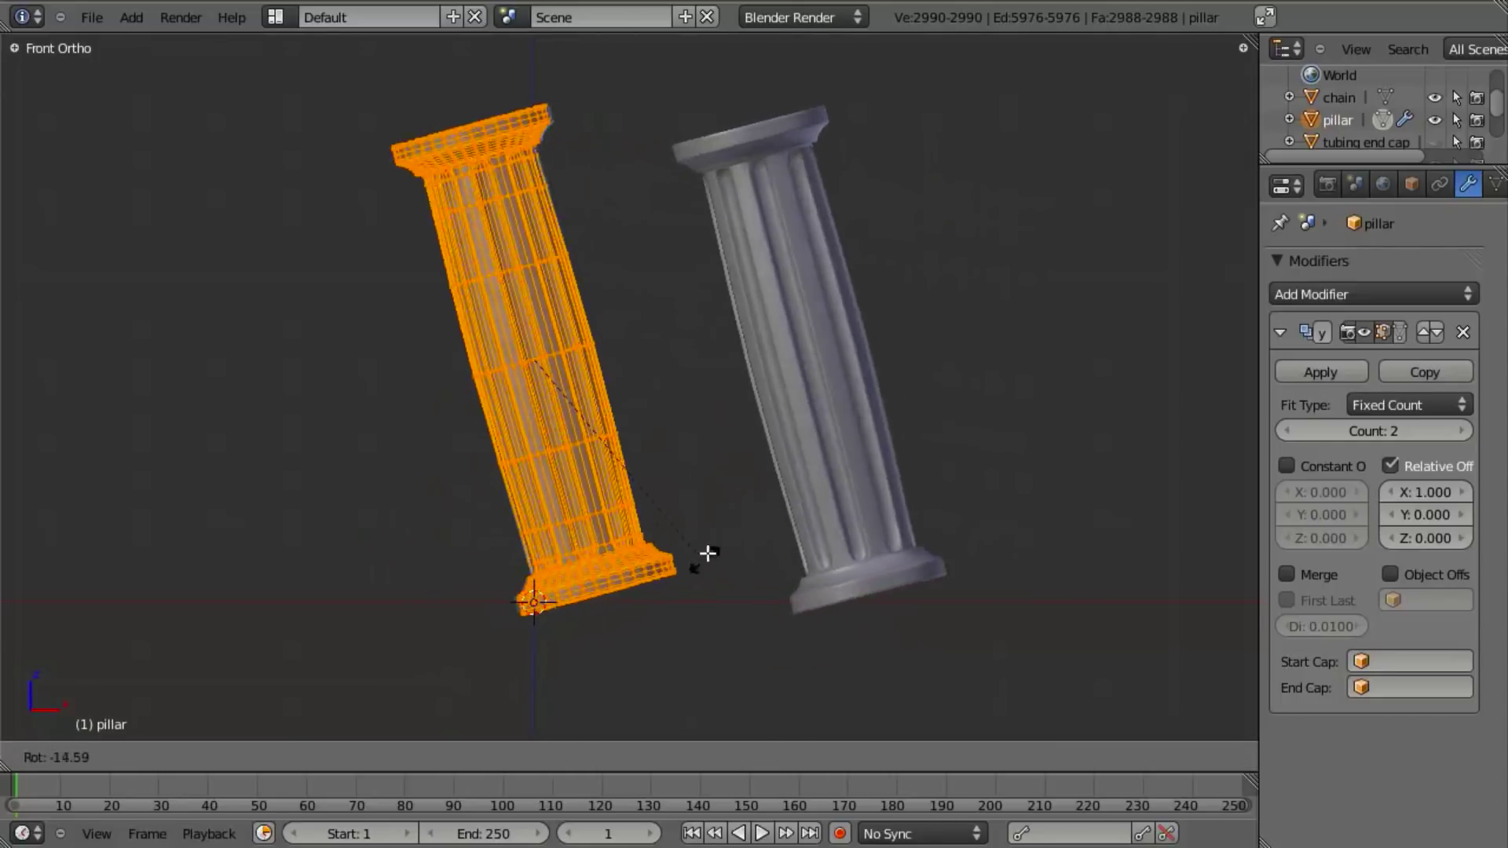
pyautogui.rightClick(537, 604)
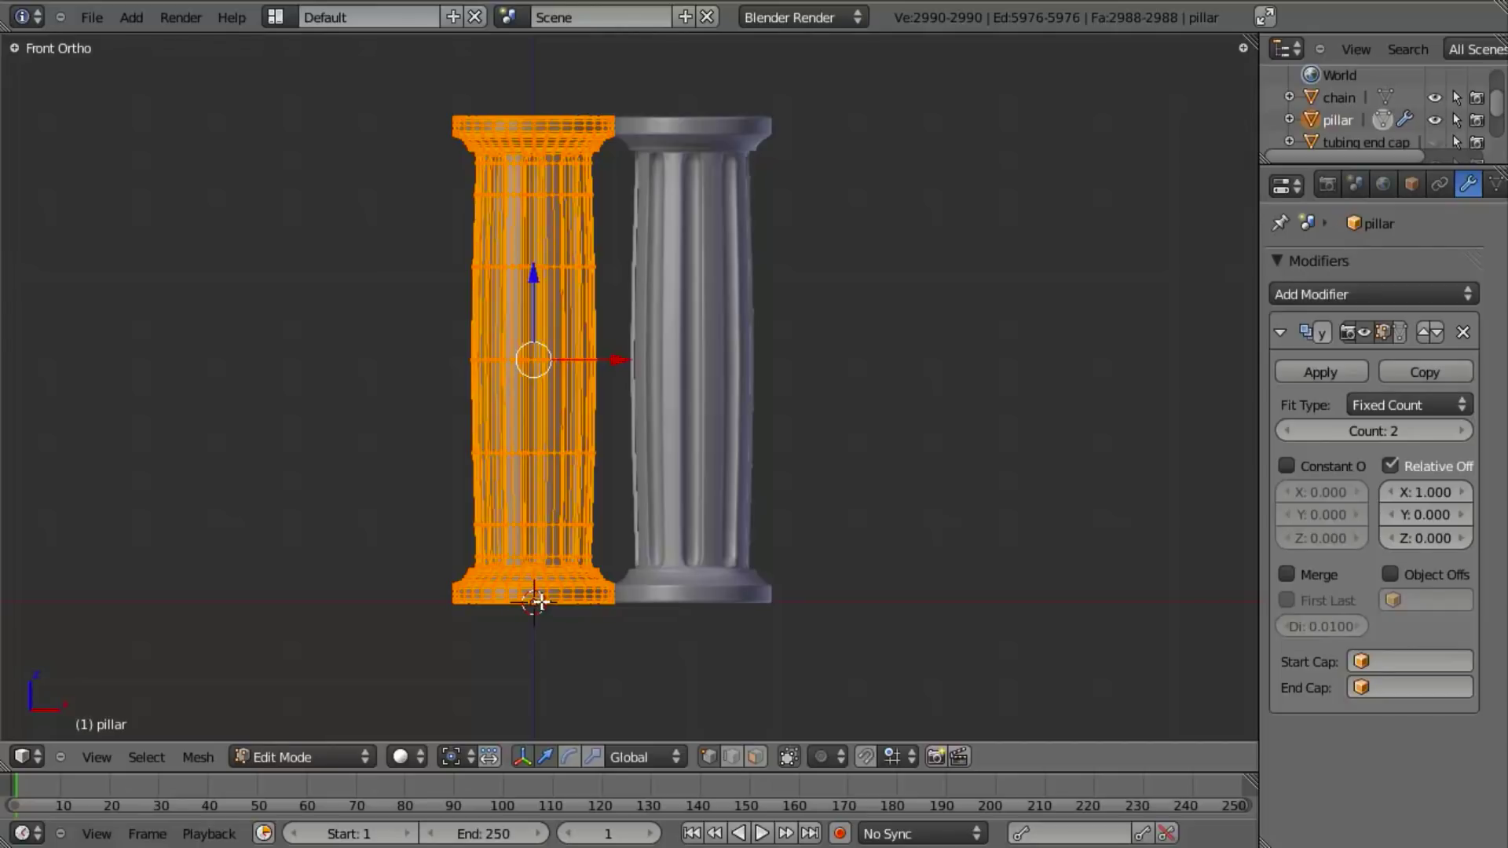
pyautogui.press('Tab')
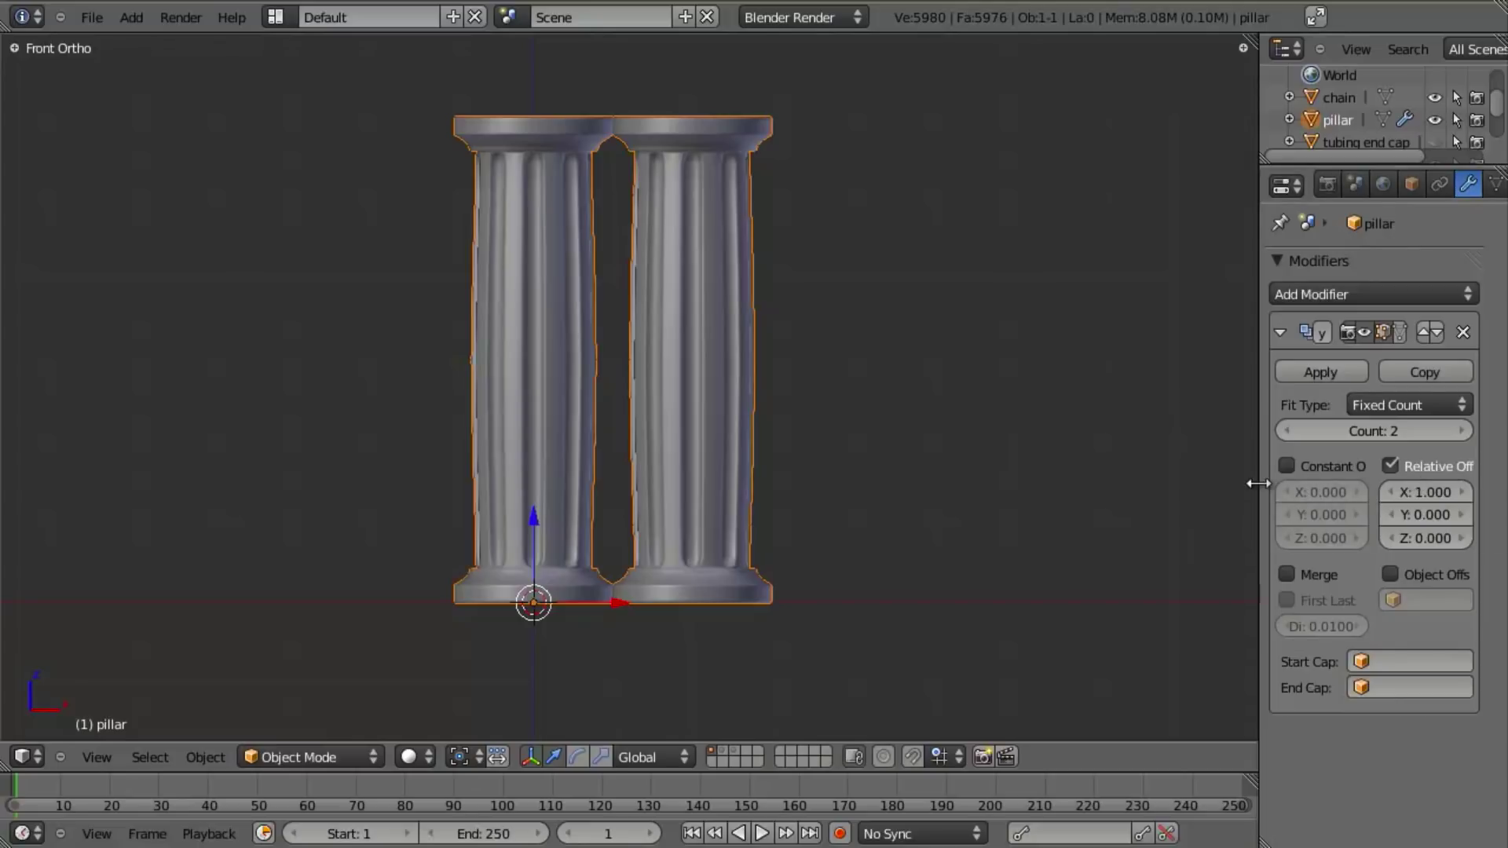
# Widen the Properties panel and raise the Array count from 2 to 7
pyautogui.moveTo(1258, 483); pyautogui.dragTo(1143, 487)
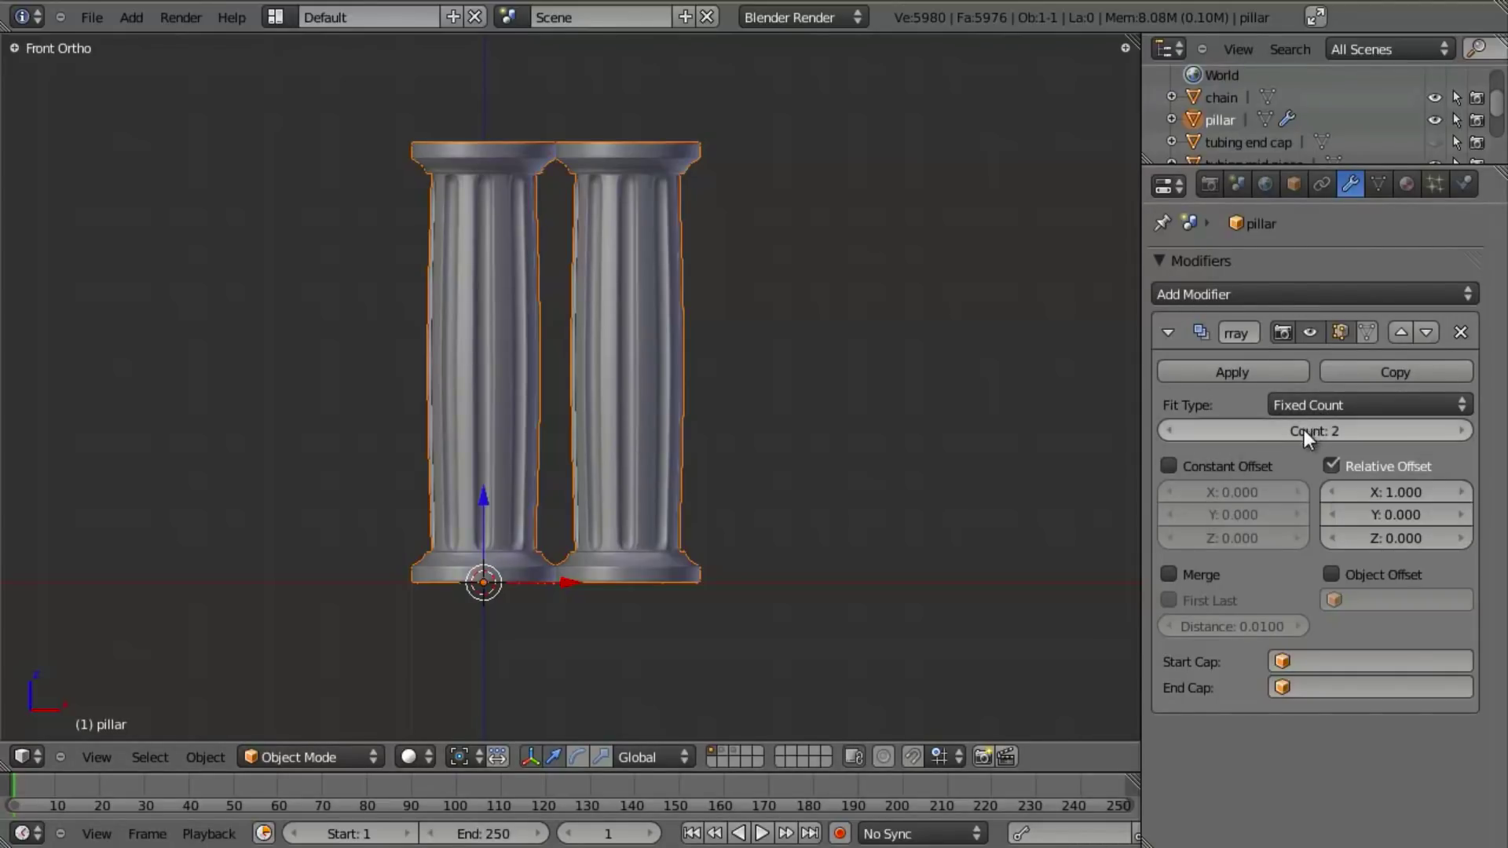
pyautogui.click(1456, 431)
pyautogui.click(1456, 430)
pyautogui.click(1456, 430)
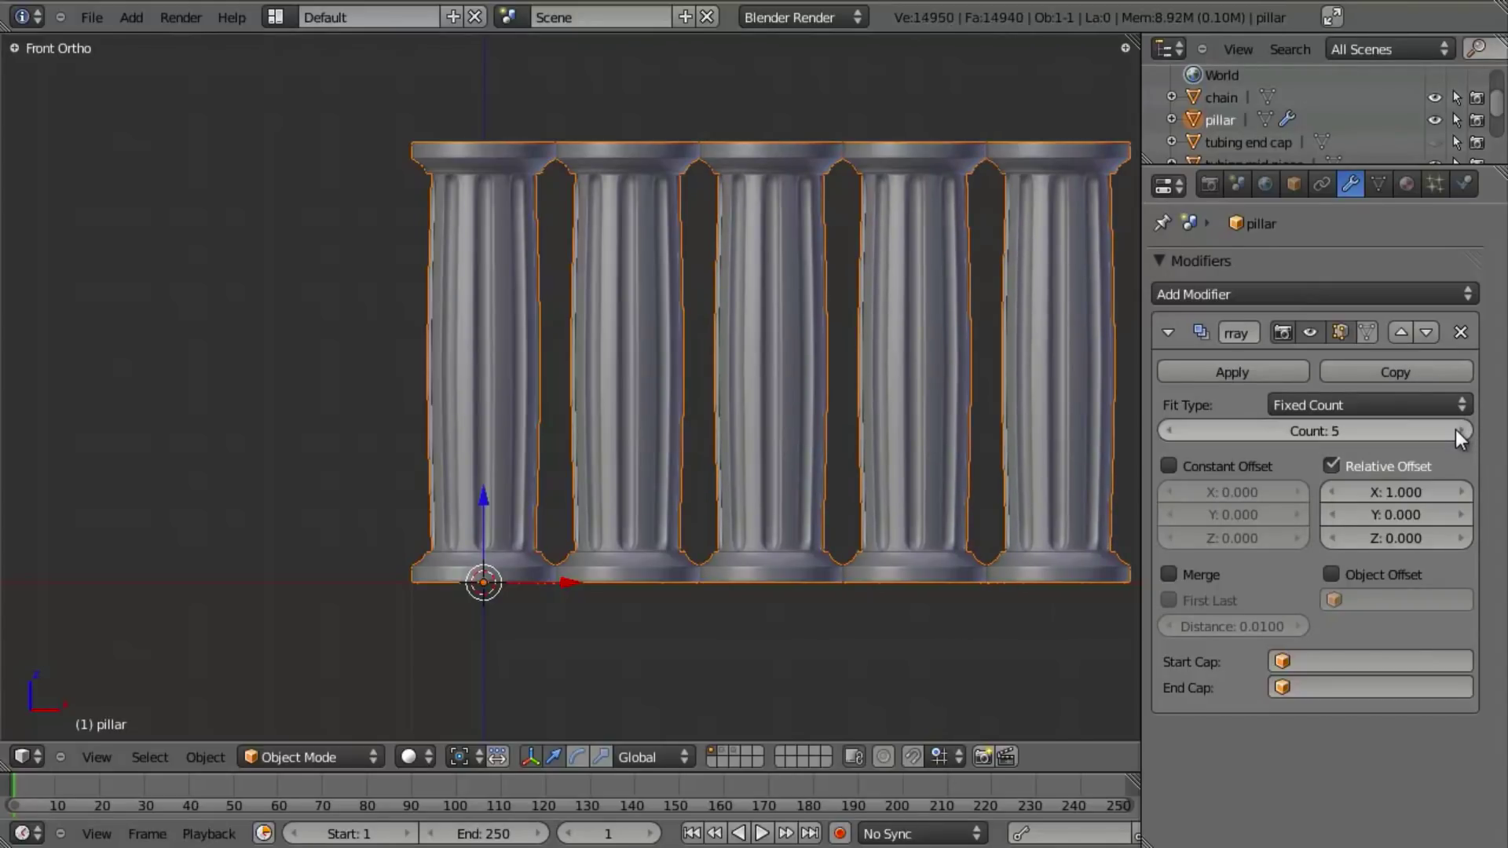
pyautogui.click(1456, 430)
pyautogui.click(1456, 431)
# Briefly enter Edit Mode on the original pillar and pan along the seven-pillar row
pyautogui.scroll(-2, 790, 457)
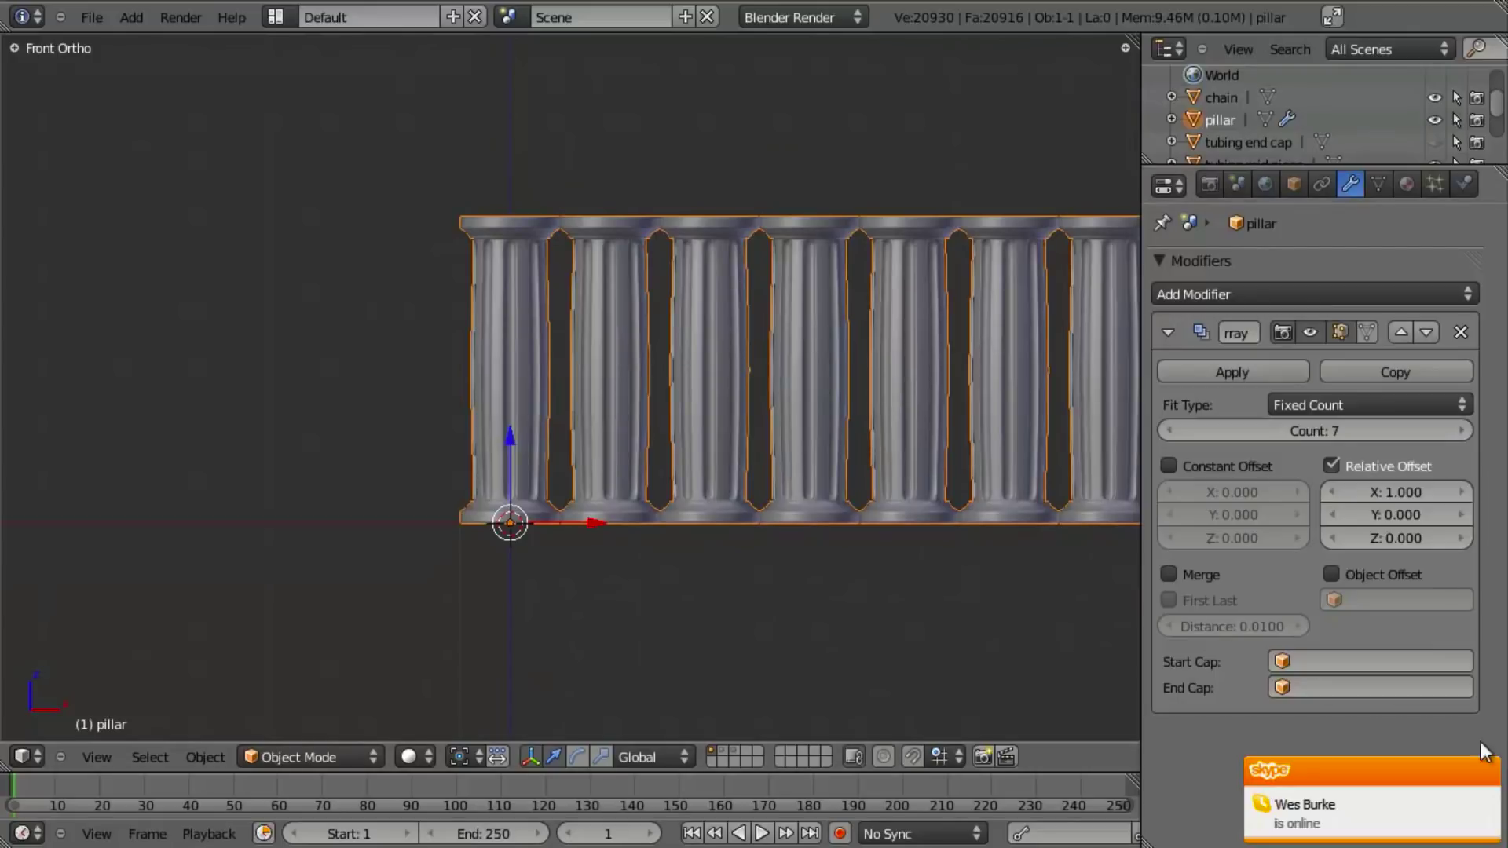
pyautogui.press('Tab')
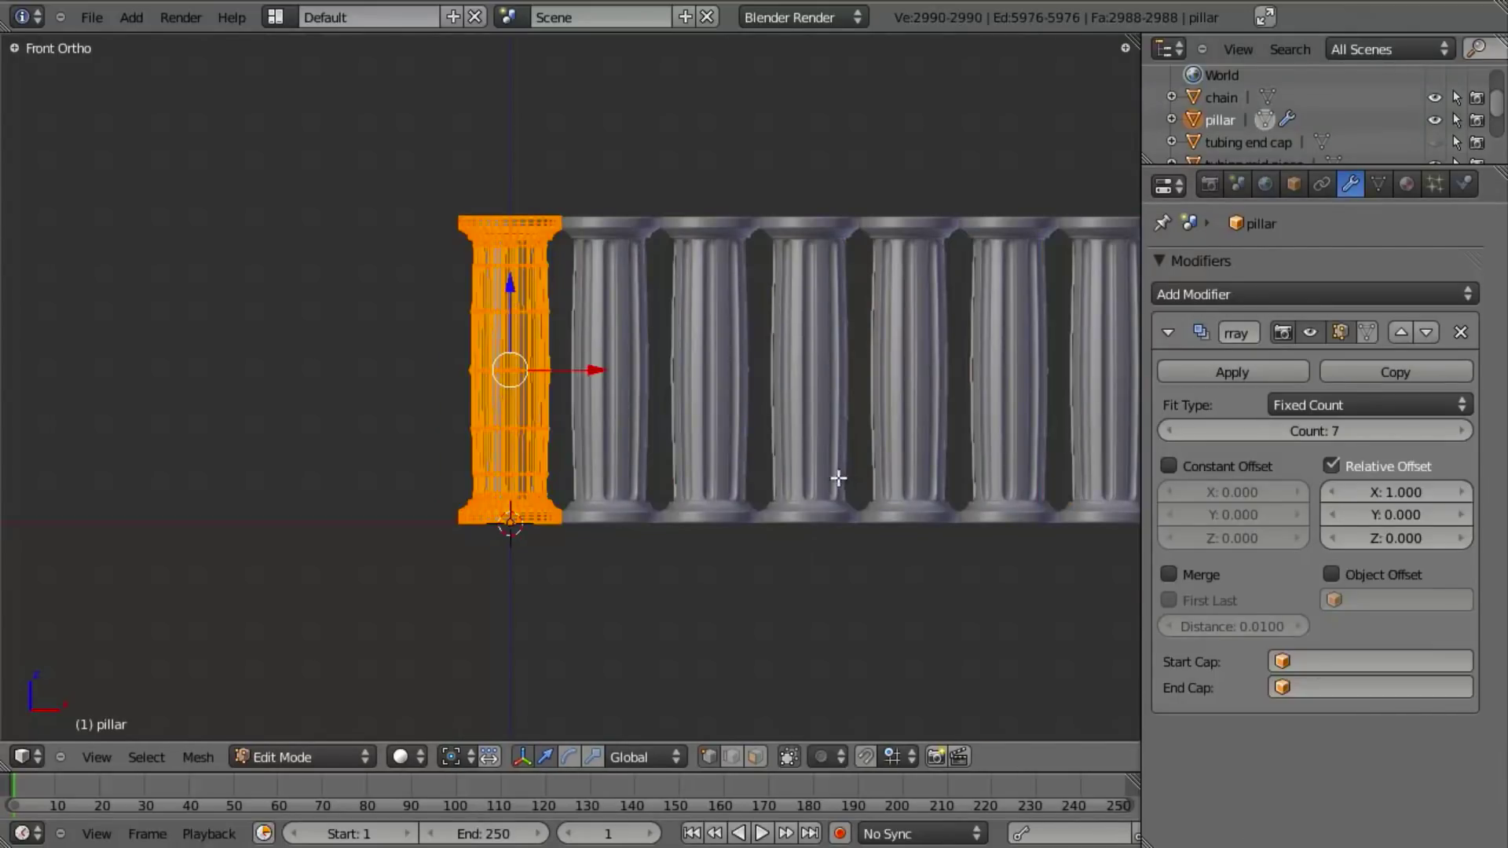
pyautogui.keyDown('shift'); pyautogui.moveTo(838, 478); pyautogui.dragTo(665, 512, button='middle'); pyautogui.keyUp('shift')
pyautogui.press('Tab')
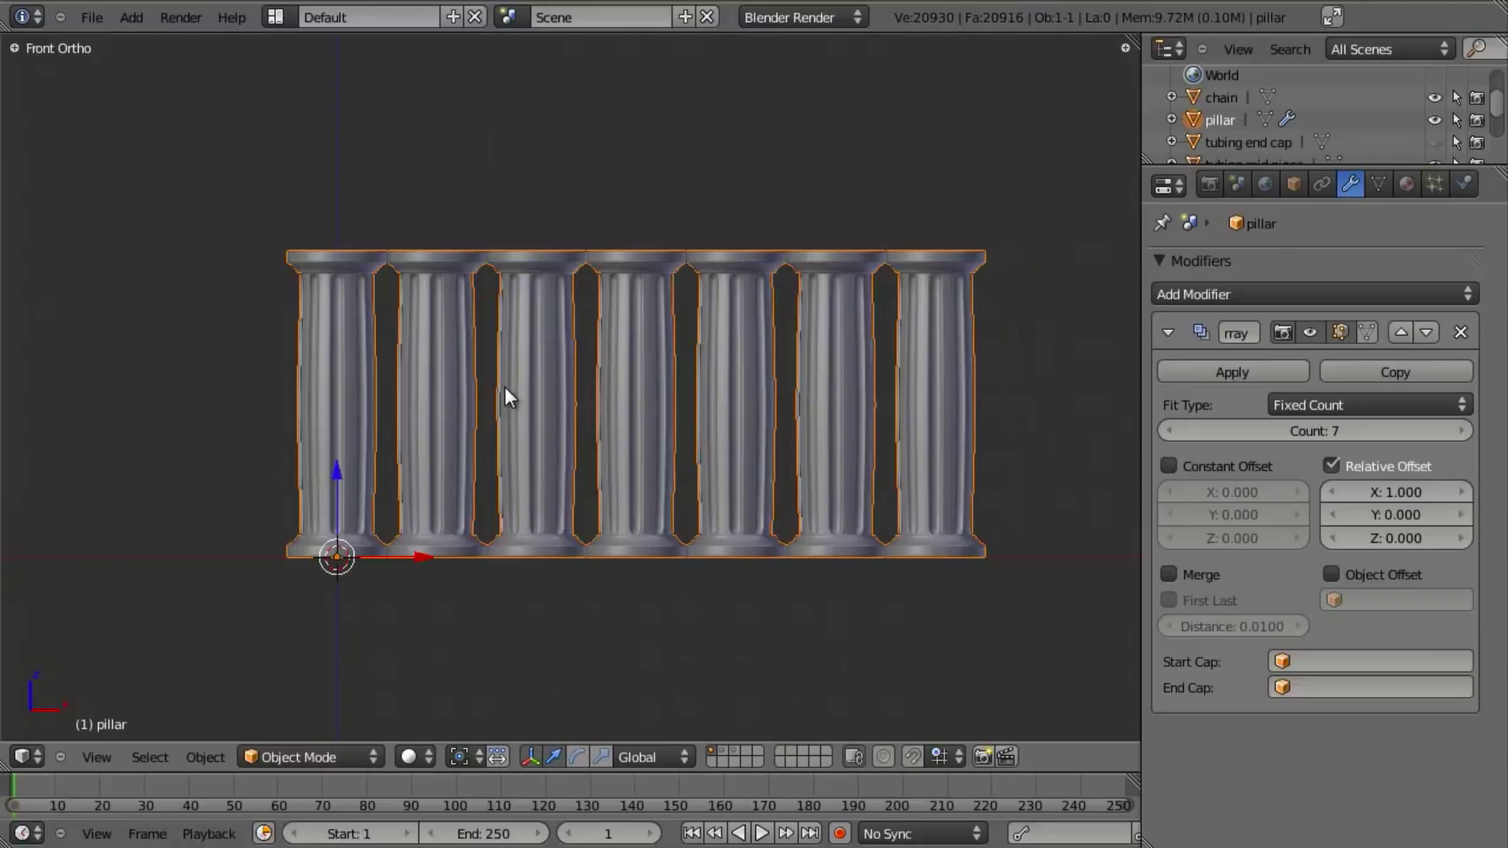
# View the pillars in wireframe and spread the copies to a relative X offset of 1.400
pyautogui.scroll(3, 506, 404)
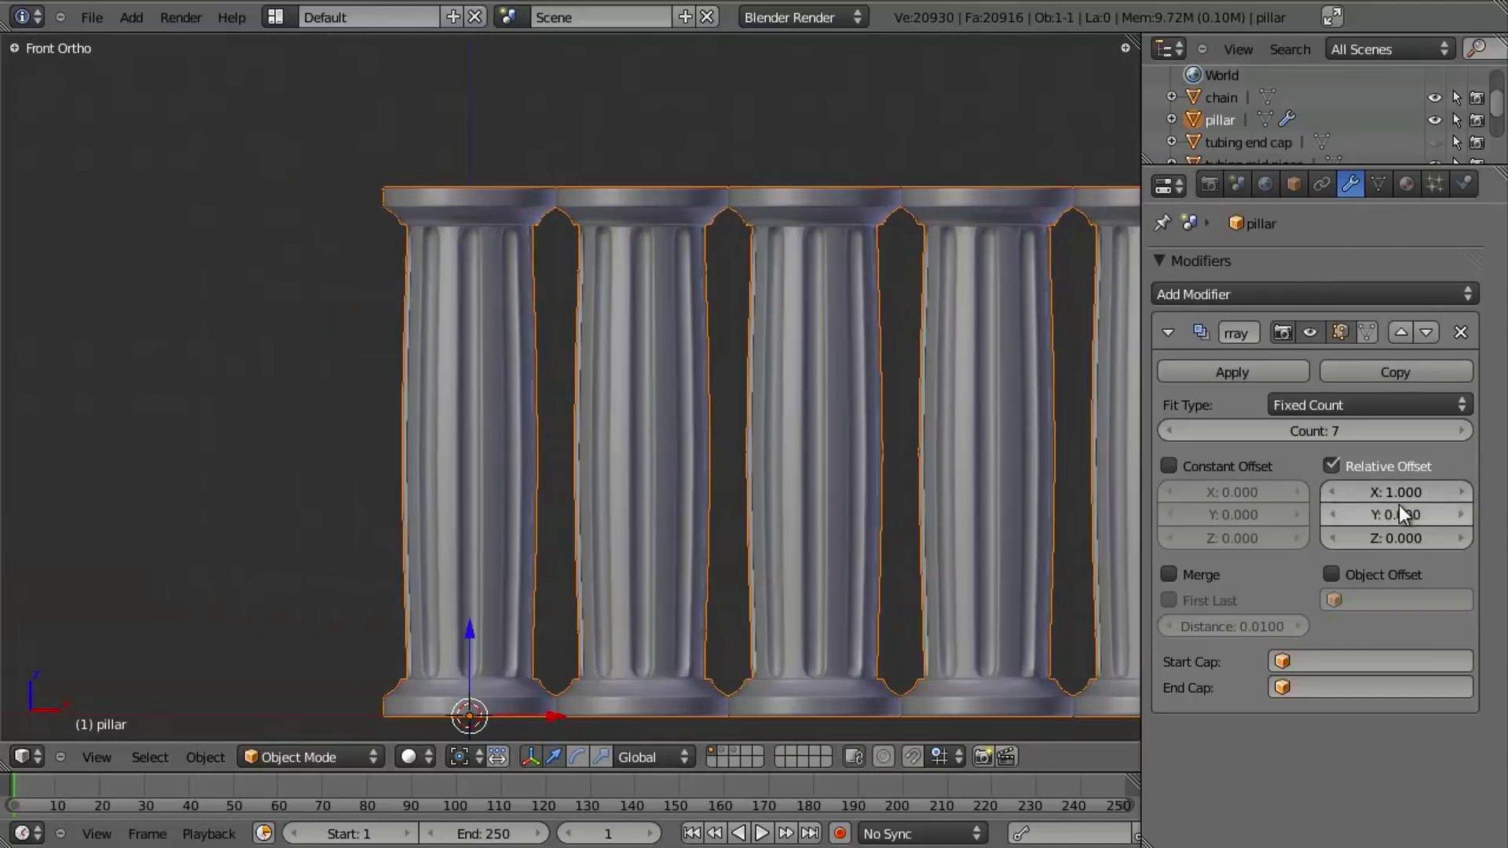
pyautogui.keyDown('shift'); pyautogui.moveTo(827, 471); pyautogui.dragTo(771, 429, button='middle'); pyautogui.keyUp('shift')
pyautogui.press('z')
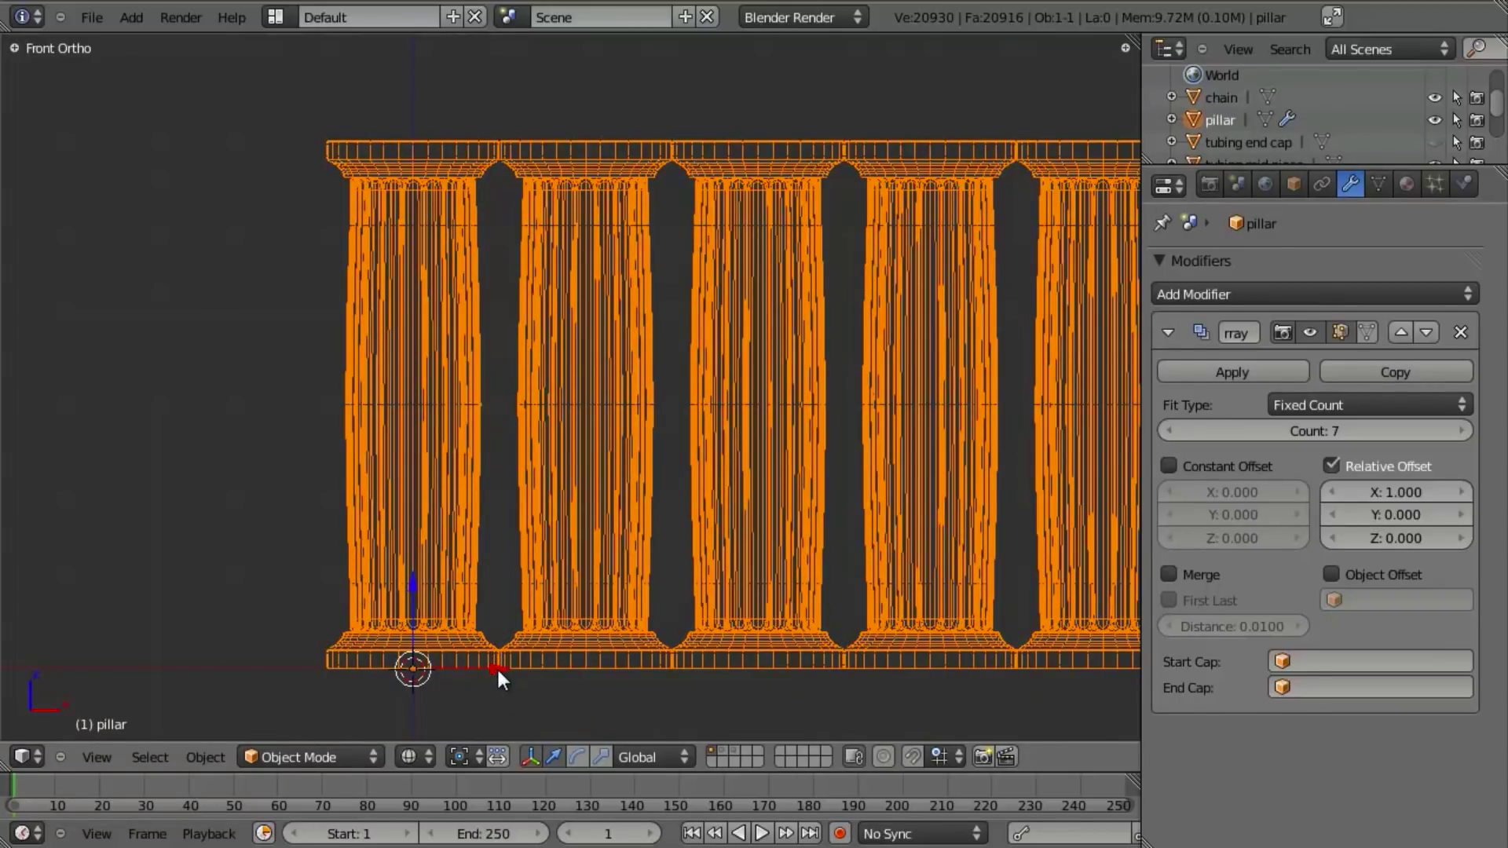
pyautogui.press('Tab')
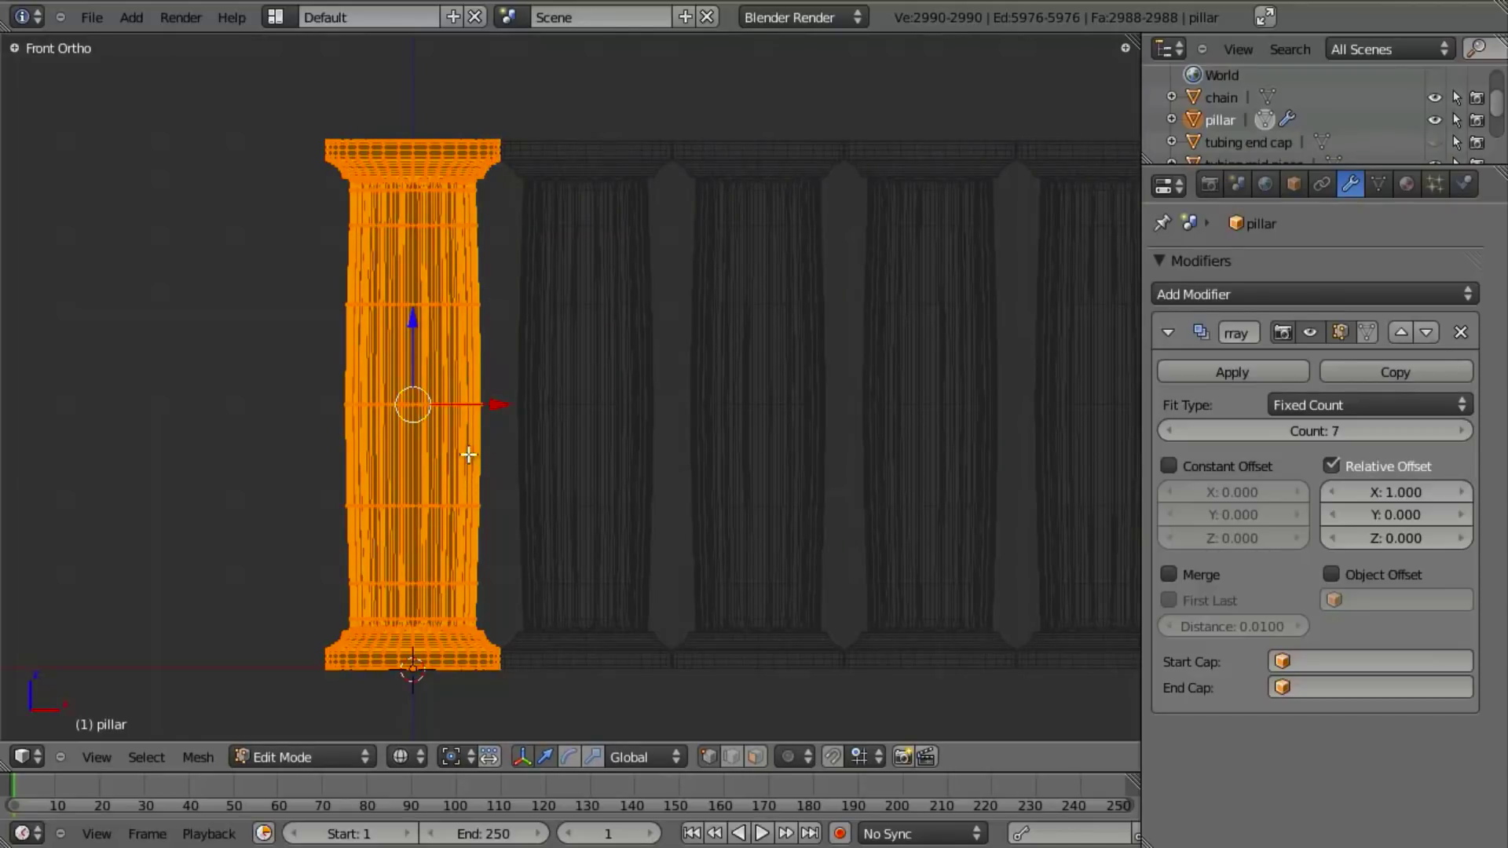
pyautogui.press('Tab')
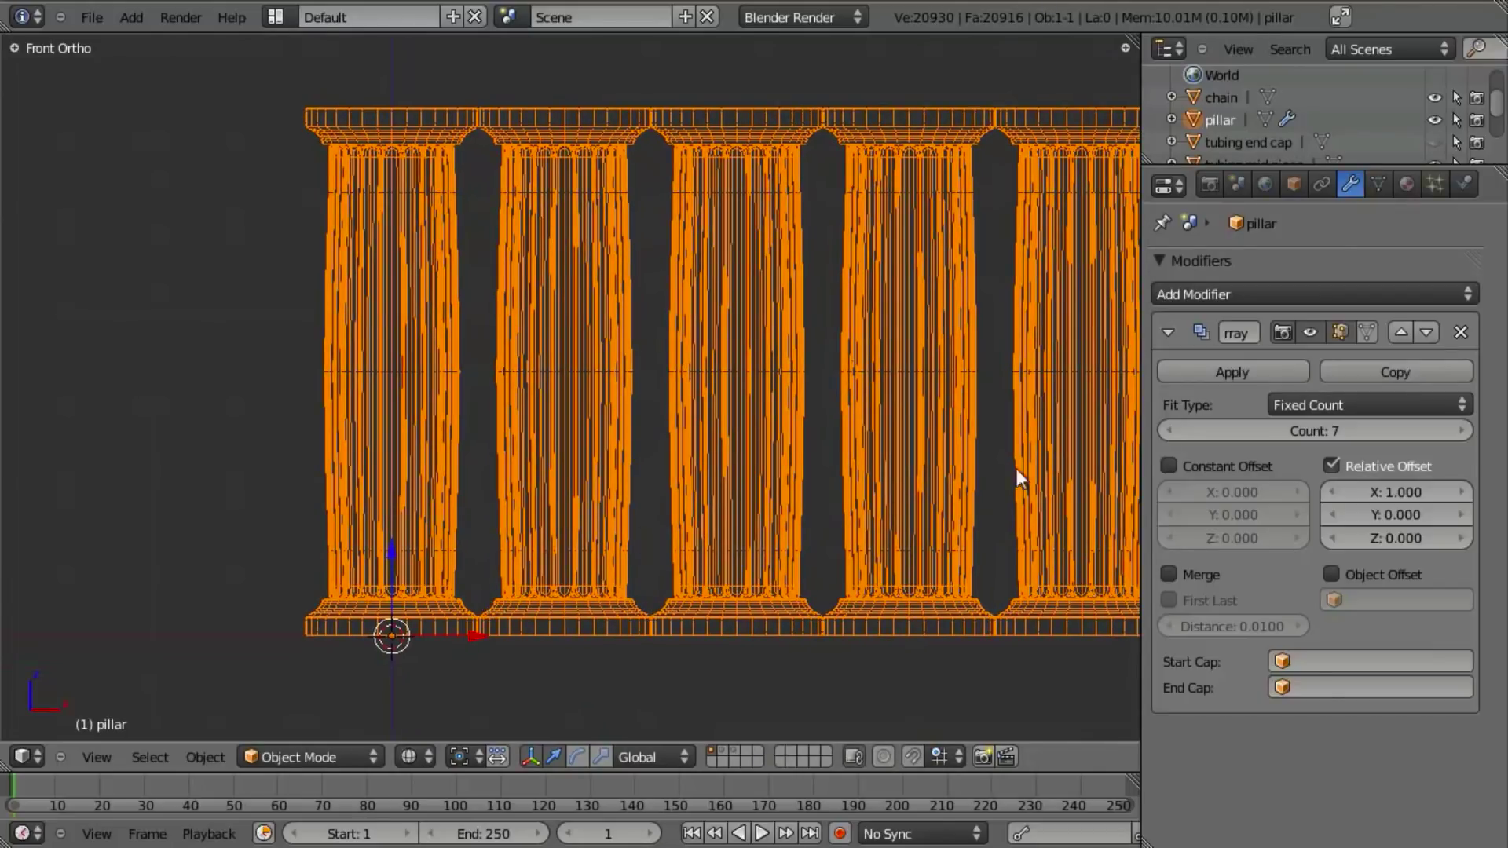
pyautogui.moveTo(1453, 496)
pyautogui.mouseDown()
pyautogui.moveTo(1502, 505)
pyautogui.moveTo(10, 489)
pyautogui.moveTo(1447, 506)
pyautogui.mouseUp()
# In Edit Mode, try scaling the pillar mesh twice, cancel both, and return to Object Mode
pyautogui.scroll(-4, 568, 550)
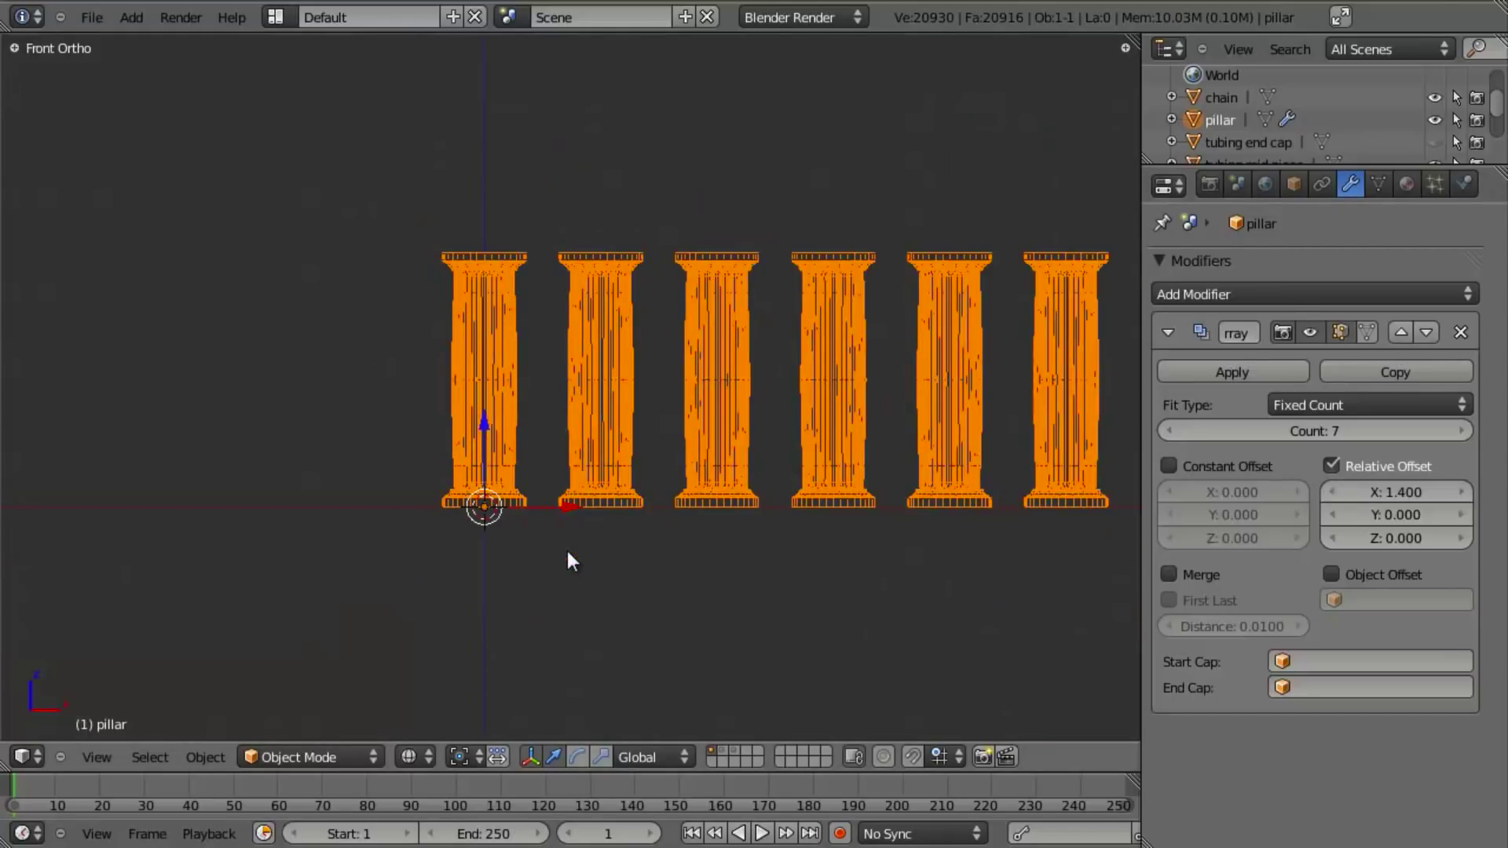
pyautogui.press('Tab')
pyautogui.press('s')
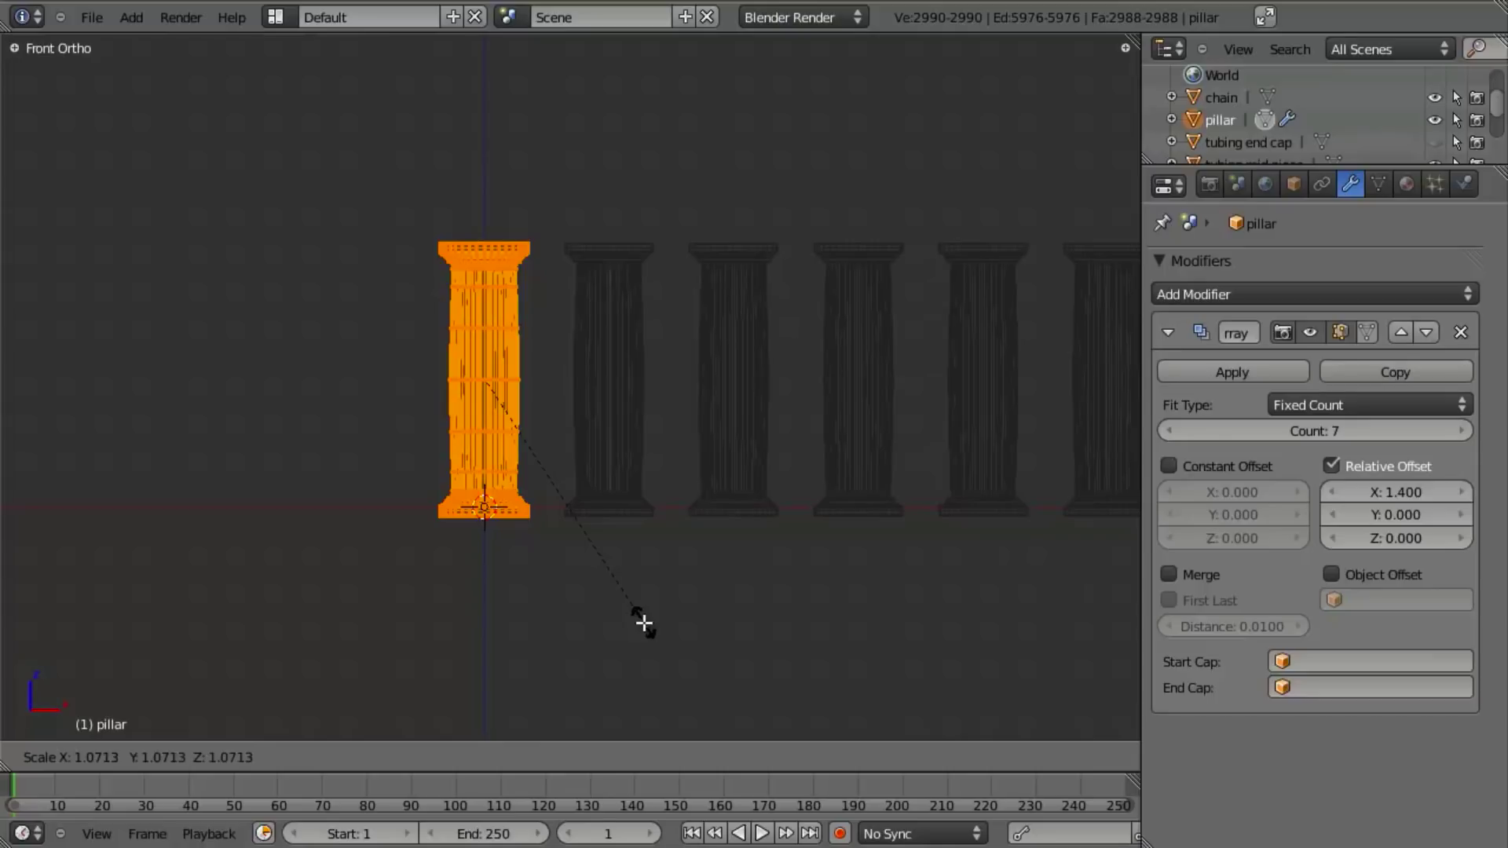
pyautogui.rightClick(626, 603)
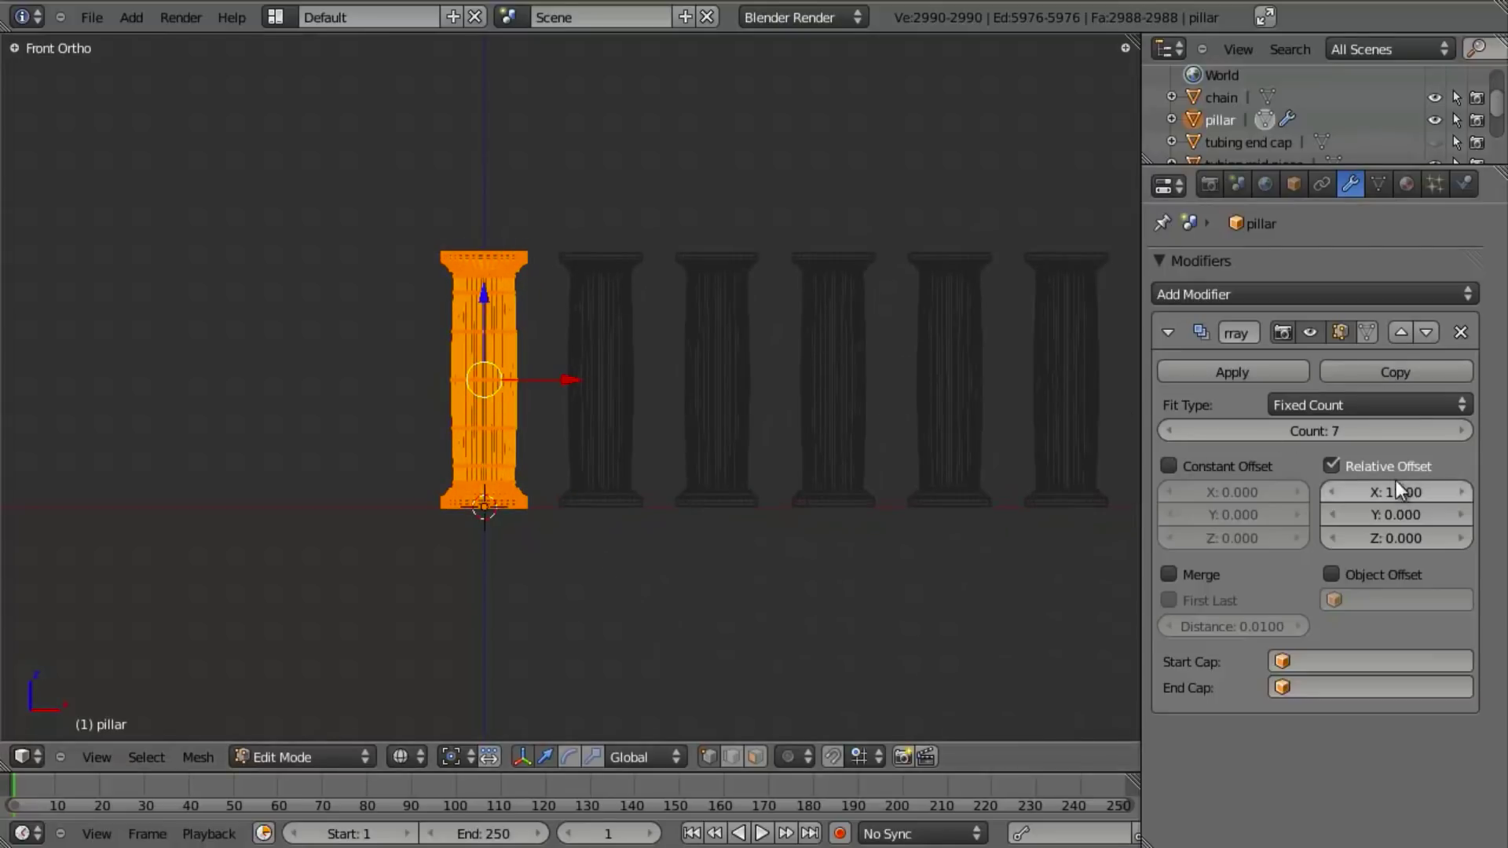
pyautogui.press('s')
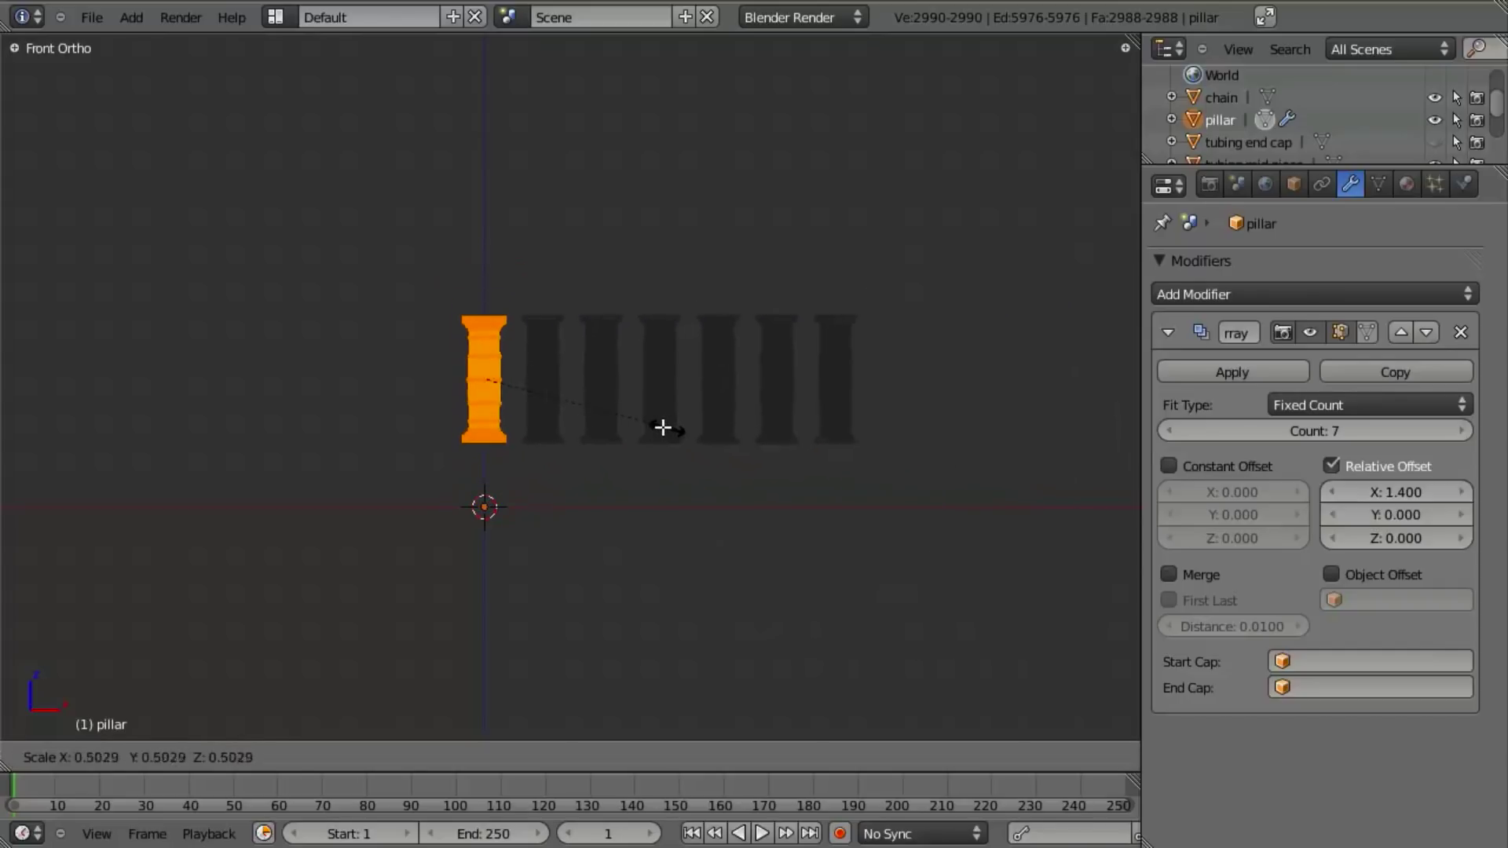
pyautogui.rightClick(543, 401)
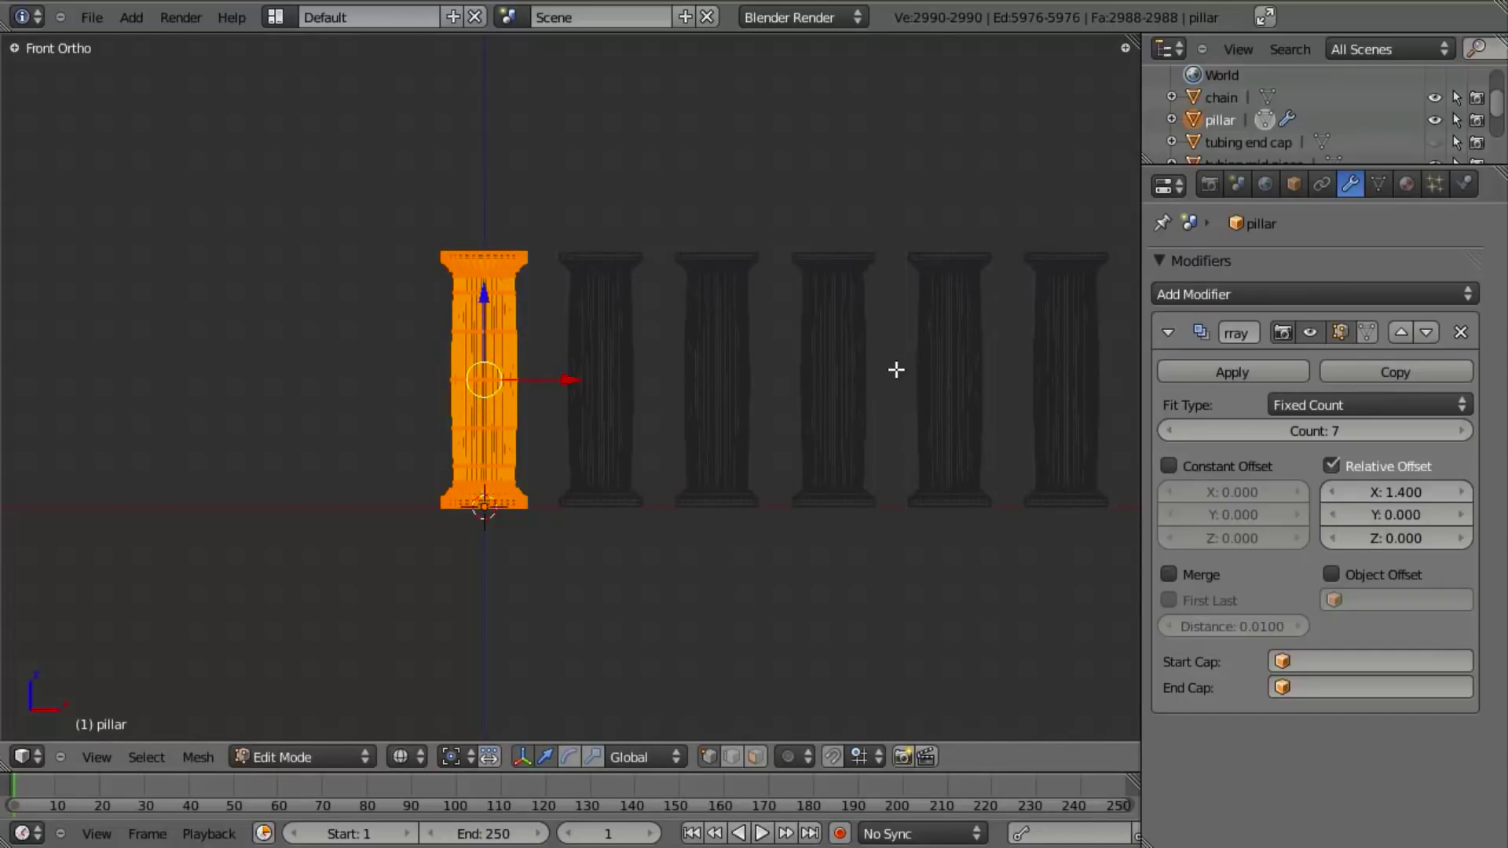
pyautogui.press('Tab')
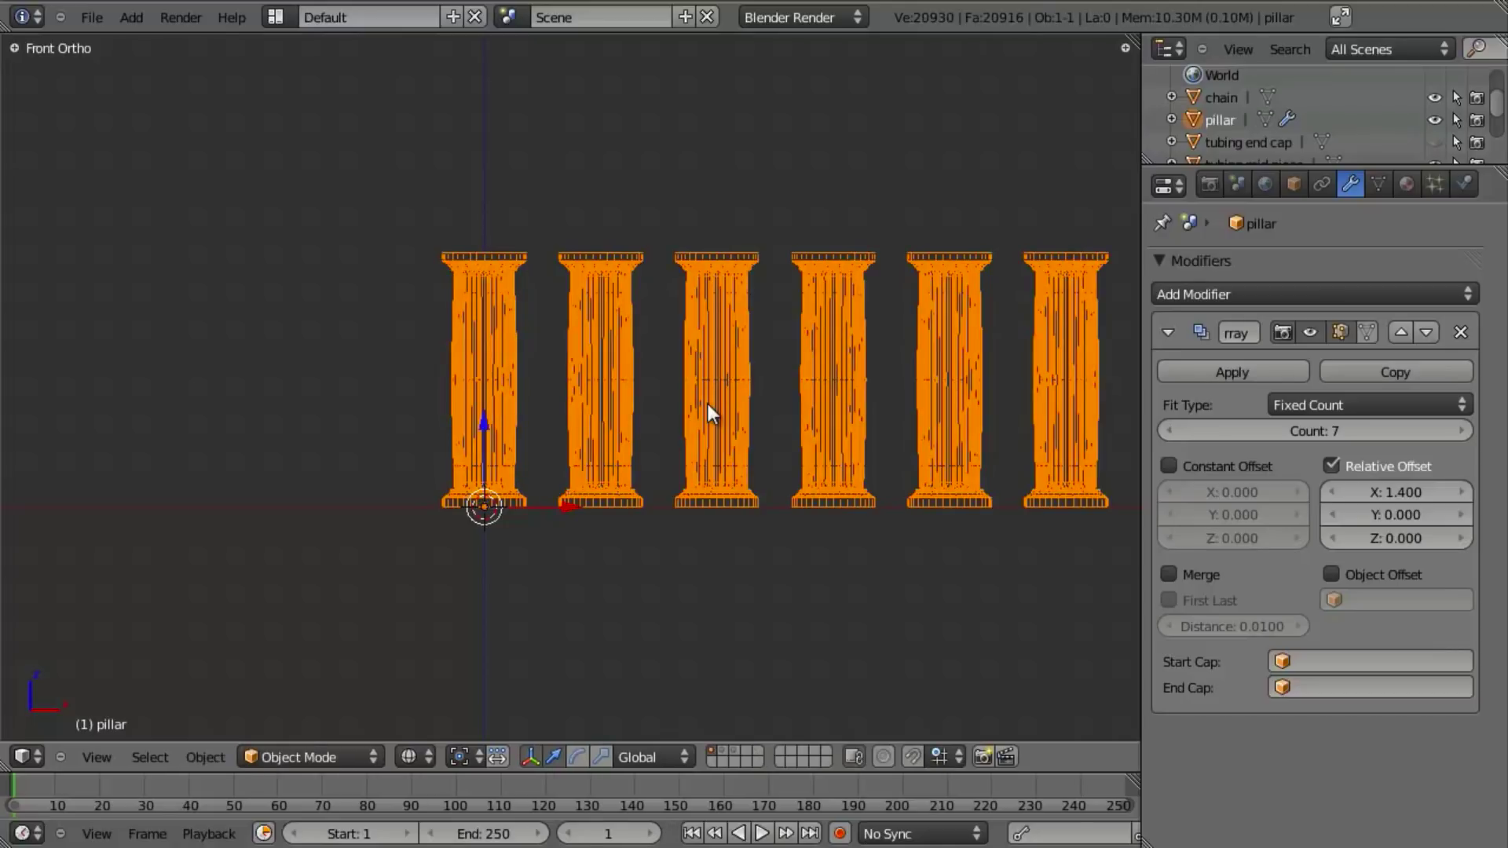
# Replace the array's Relative Offset with a Constant Offset of X 1
pyautogui.click(1331, 466)
pyautogui.click(1168, 468)
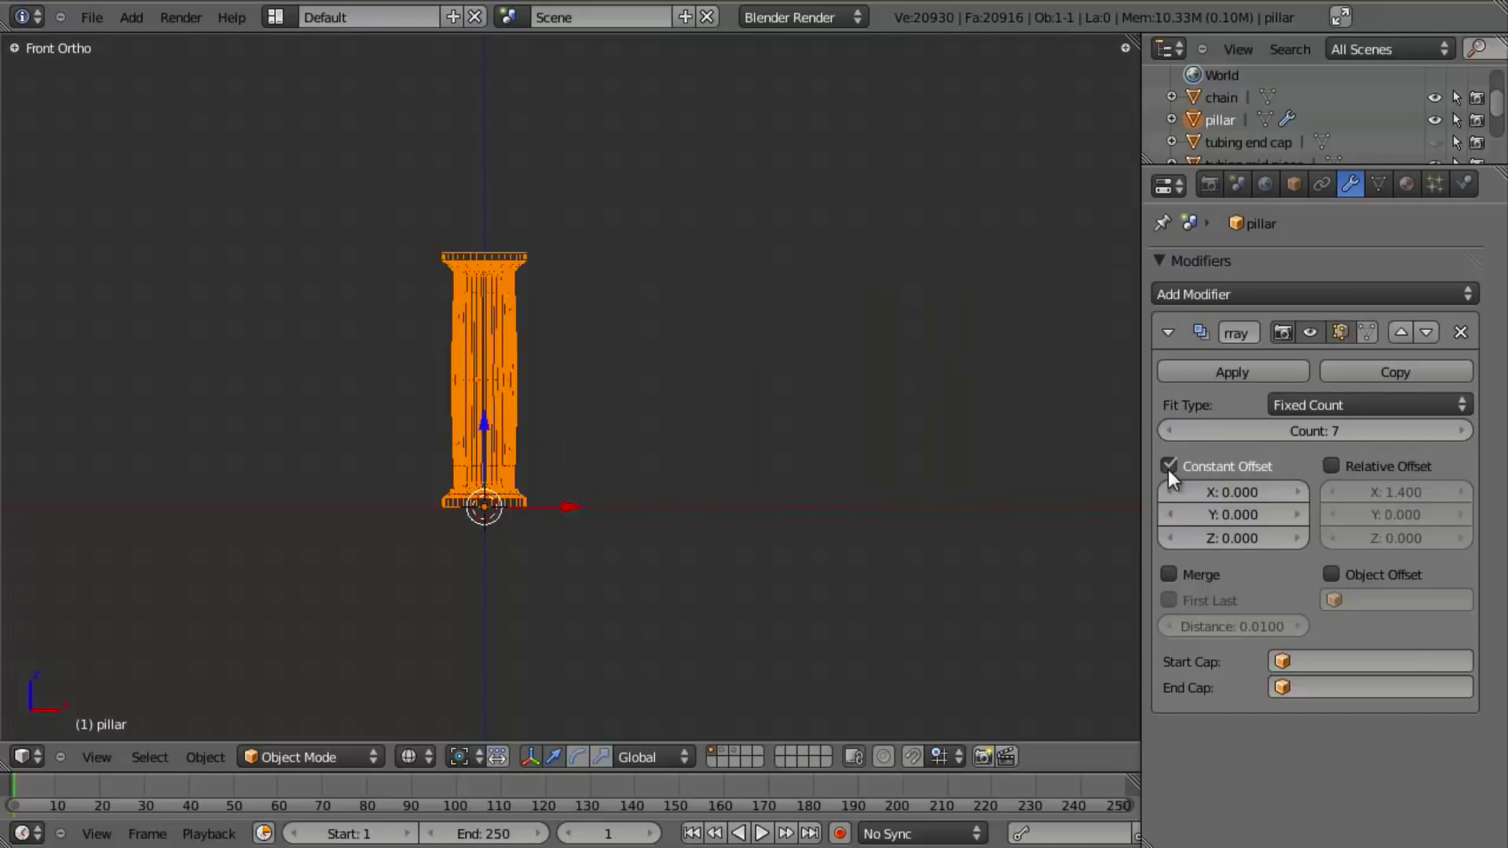
pyautogui.click(1233, 492)
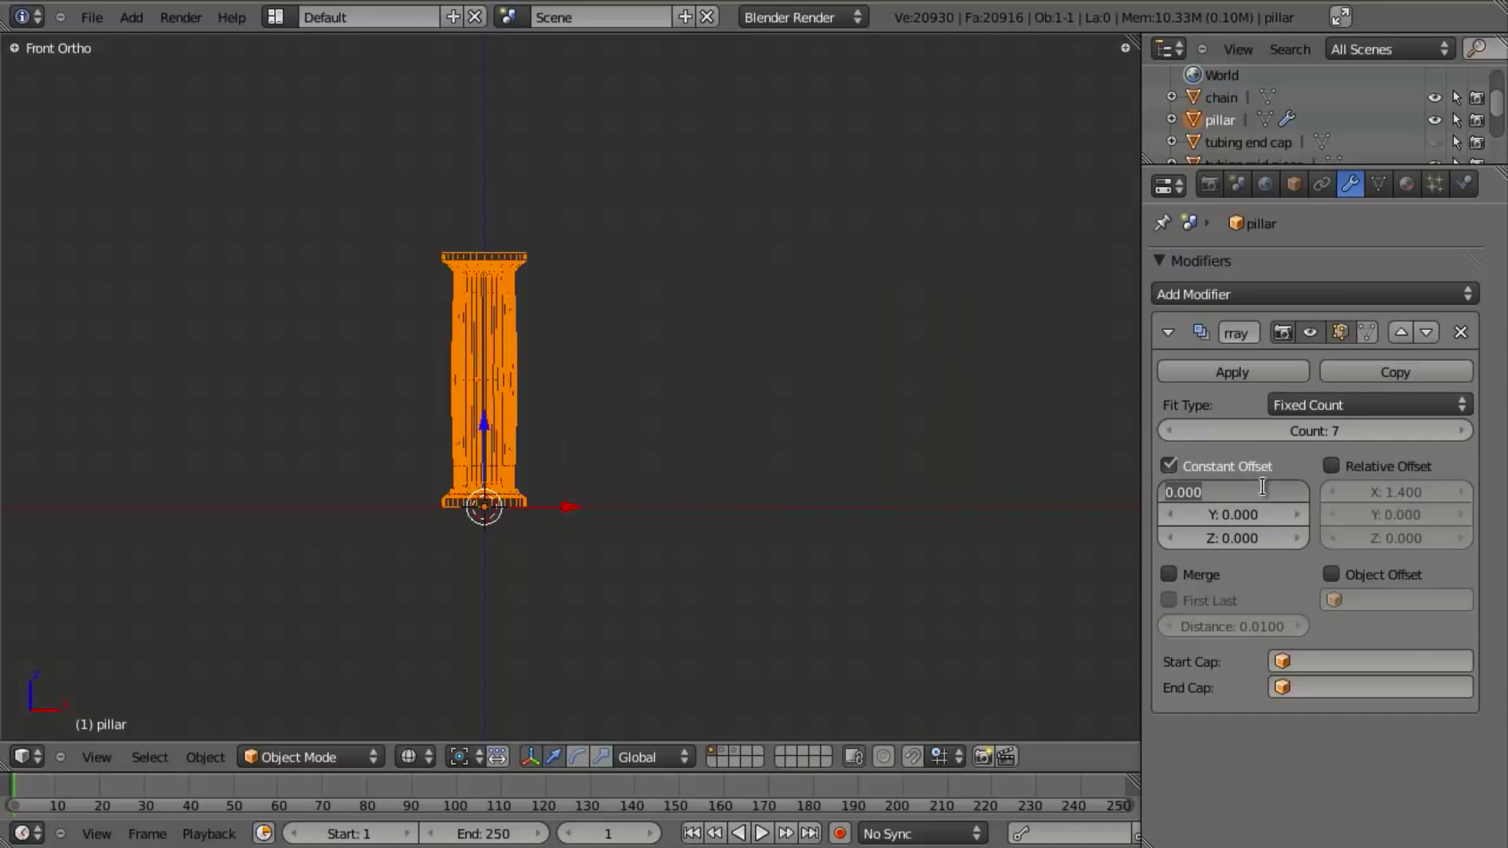
pyautogui.write('1')
pyautogui.press('Return')
# Inspect the pillars in solid shading, return to front view, and set constant X offset to 2.000
pyautogui.scroll(2, 666, 427)
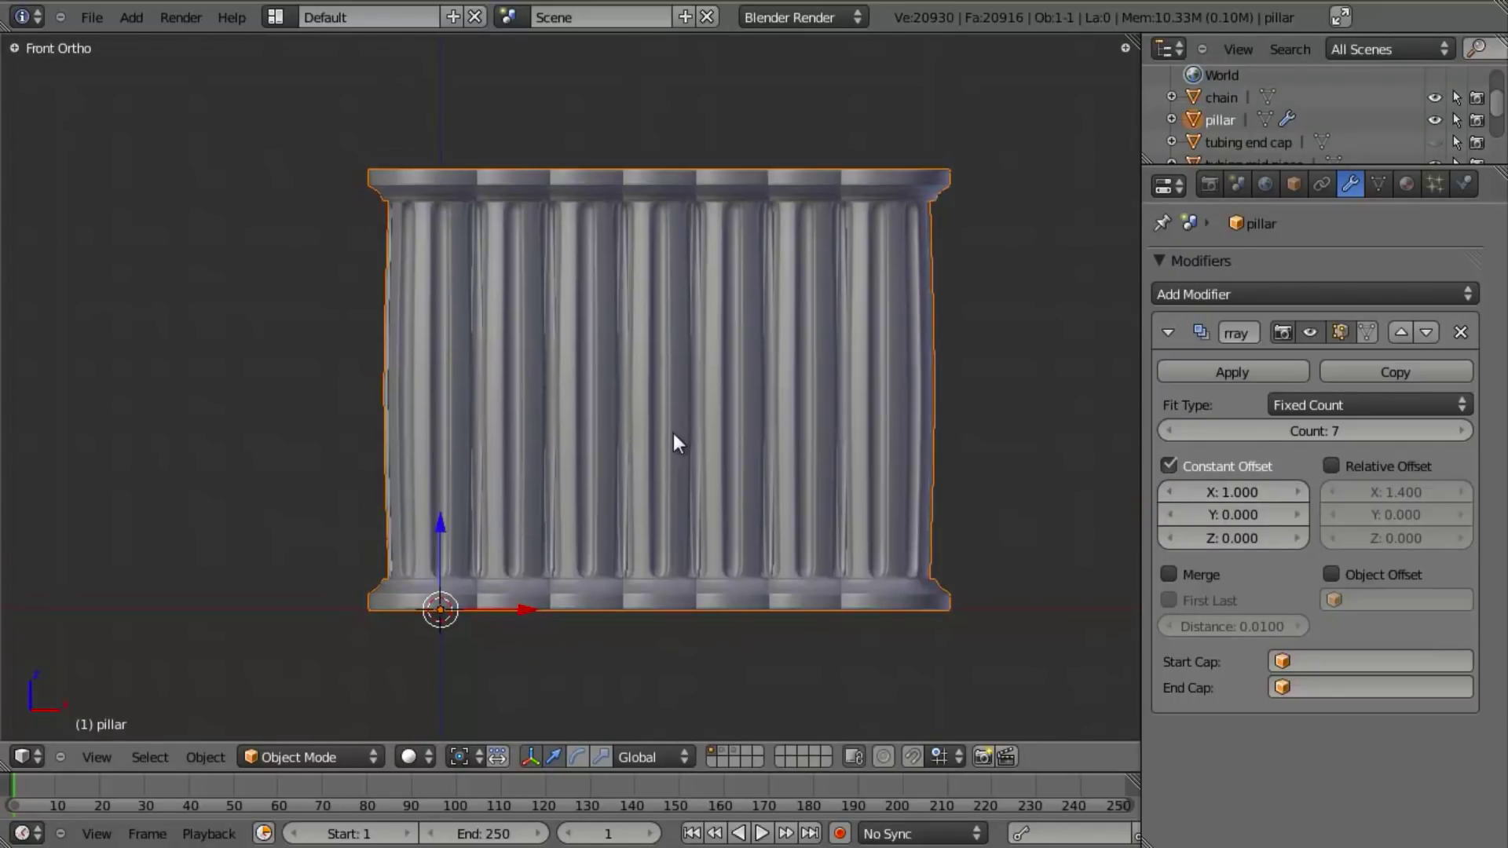
pyautogui.press('z')
pyautogui.moveTo(560, 364)
pyautogui.mouseDown(button='middle')
pyautogui.moveTo(555, 587)
pyautogui.moveTo(564, 563)
pyautogui.mouseUp(button='middle')
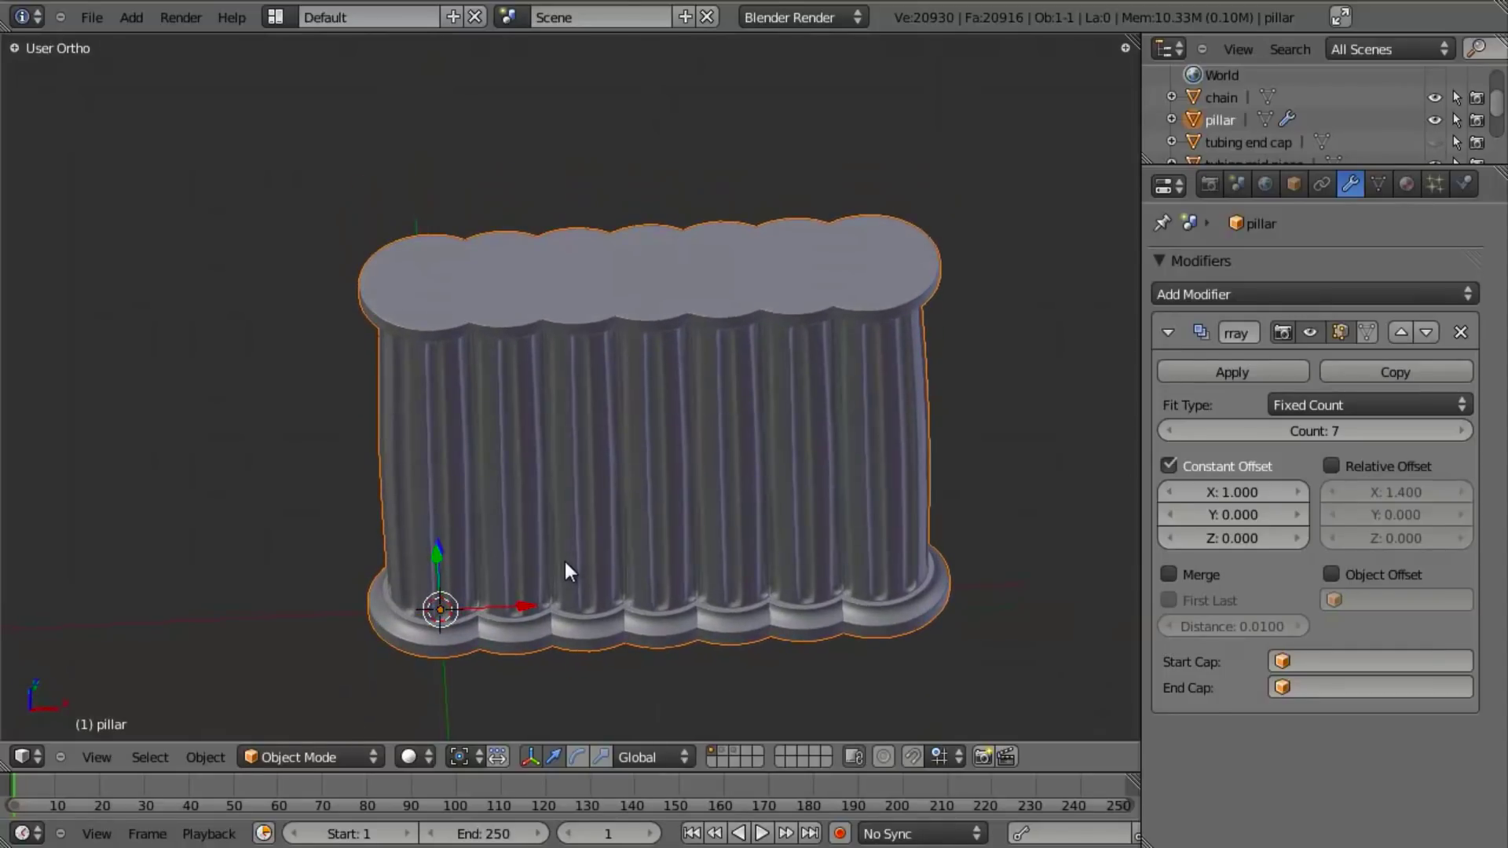
pyautogui.press('KP_1')
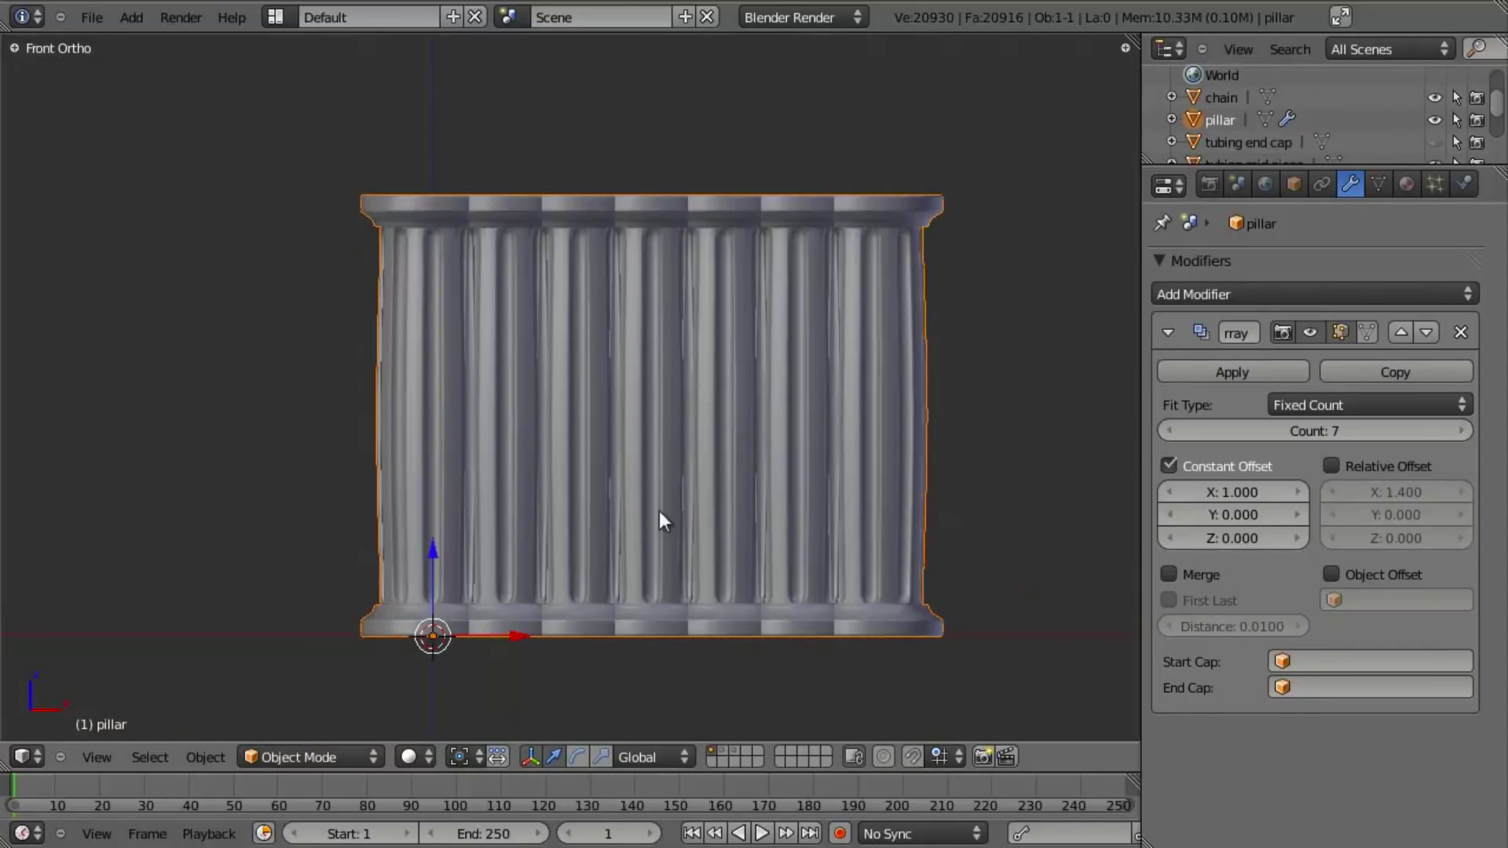
pyautogui.click(1214, 489)
pyautogui.write('2')
pyautogui.press('Return')
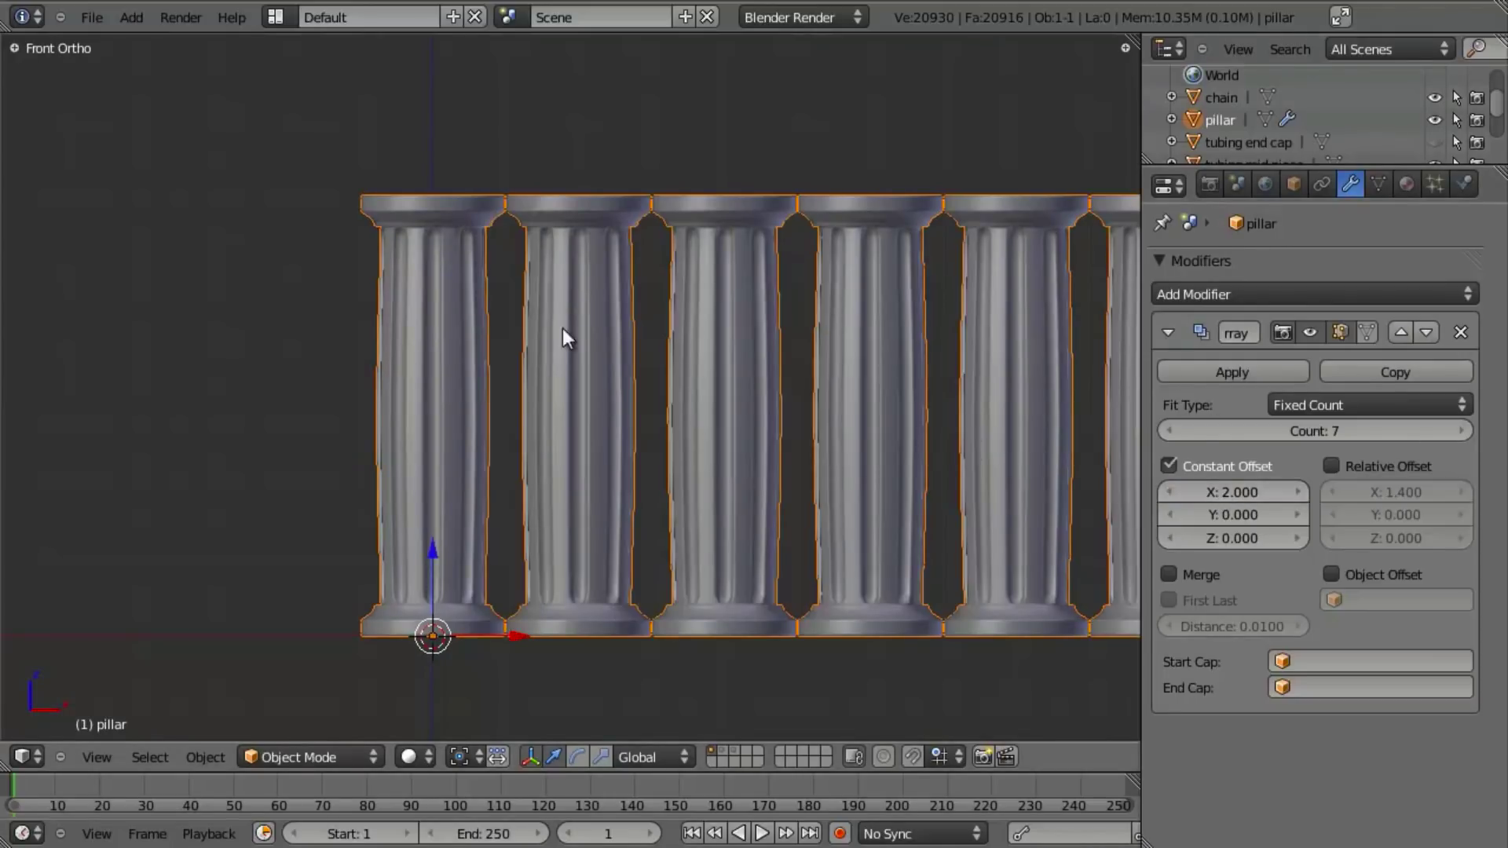
# Toggle wireframe, pan to the pillar row, and start scaling the pillar mesh in Edit Mode
pyautogui.press('z')
pyautogui.press('z')
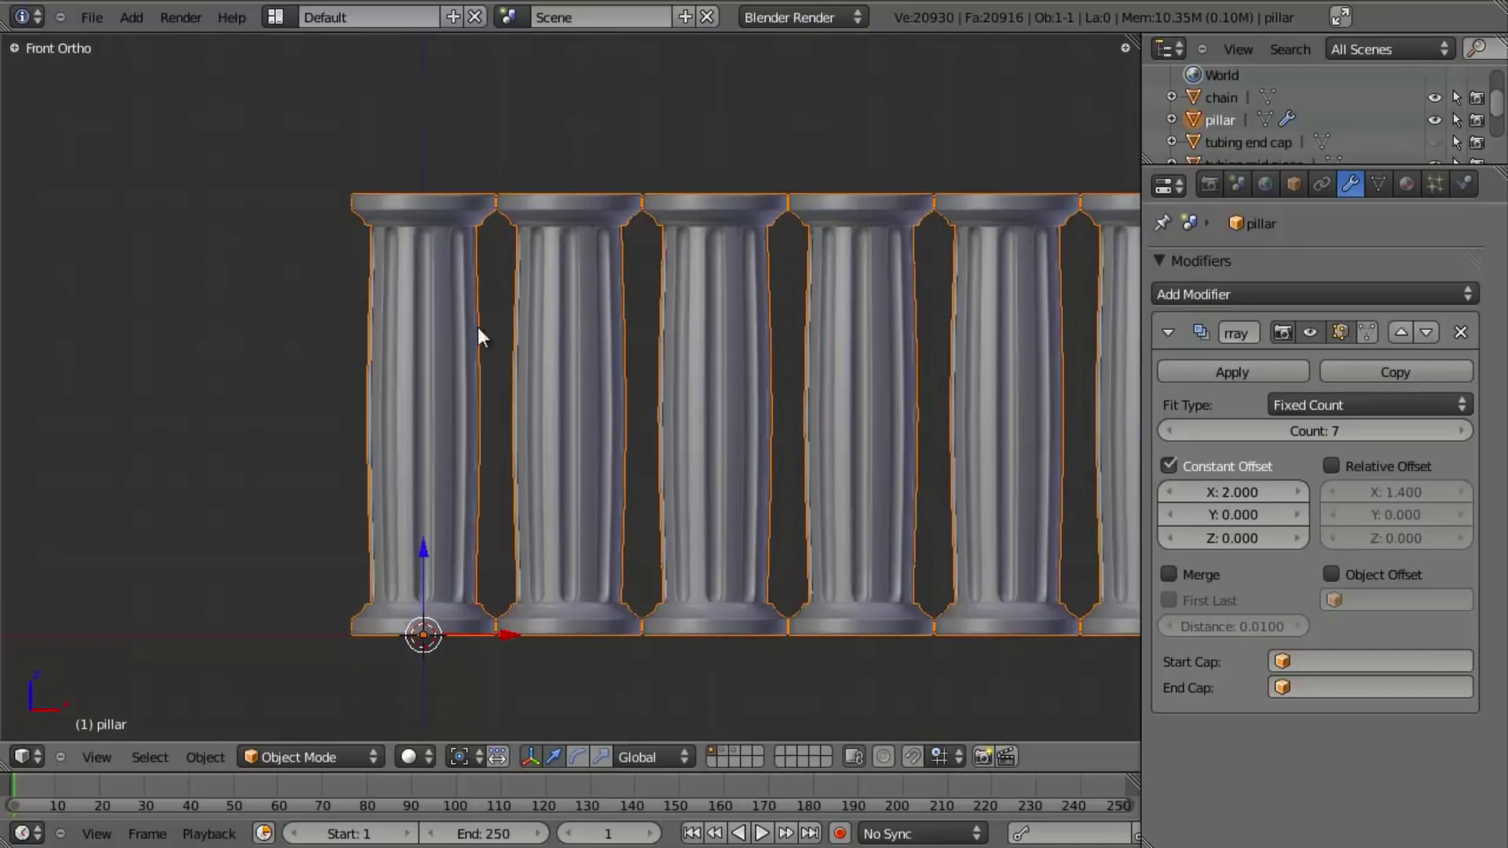
pyautogui.keyDown('shift'); pyautogui.moveTo(482, 333); pyautogui.dragTo(545, 379, button='middle'); pyautogui.keyUp('shift')
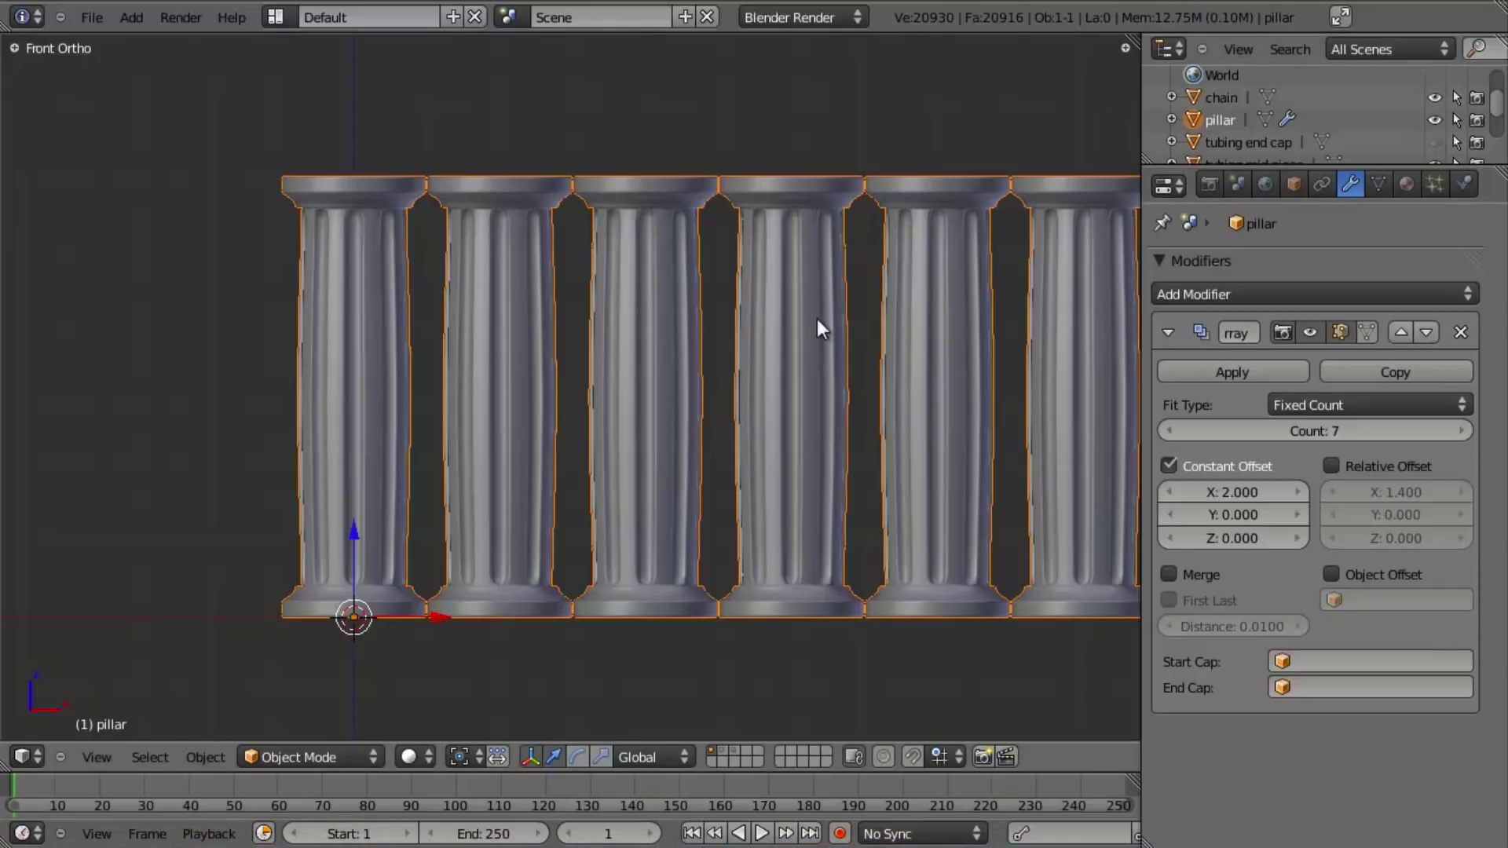
pyautogui.press('Tab')
pyautogui.scroll(-2, 816, 320)
pyautogui.press('s')
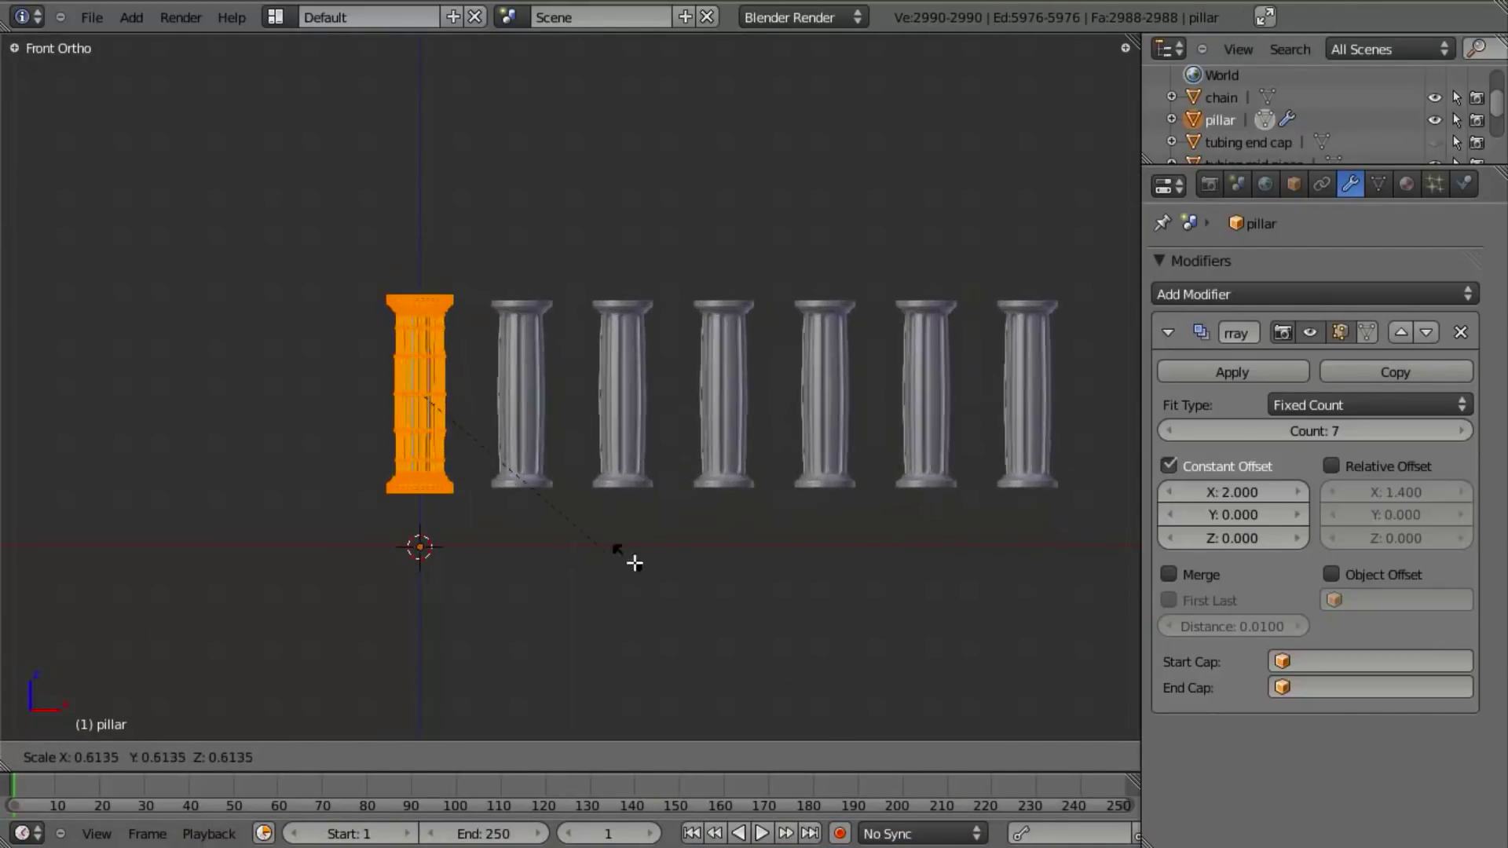
pyautogui.press('Escape')
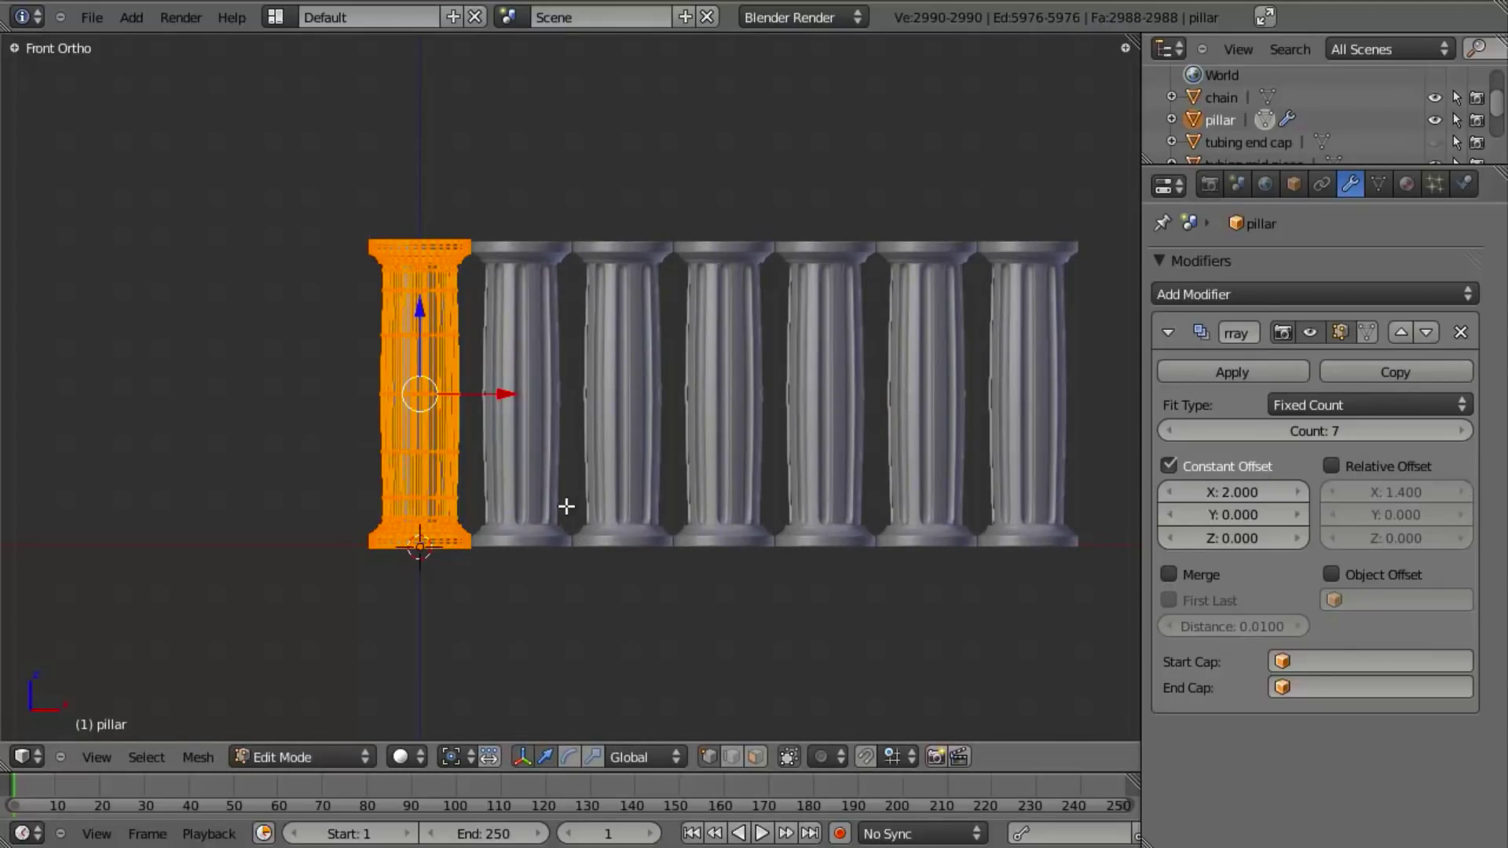
pyautogui.keyDown('shift'); pyautogui.moveTo(703, 432); pyautogui.dragTo(673, 421, button='middle'); pyautogui.keyUp('shift')
pyautogui.press('Tab')
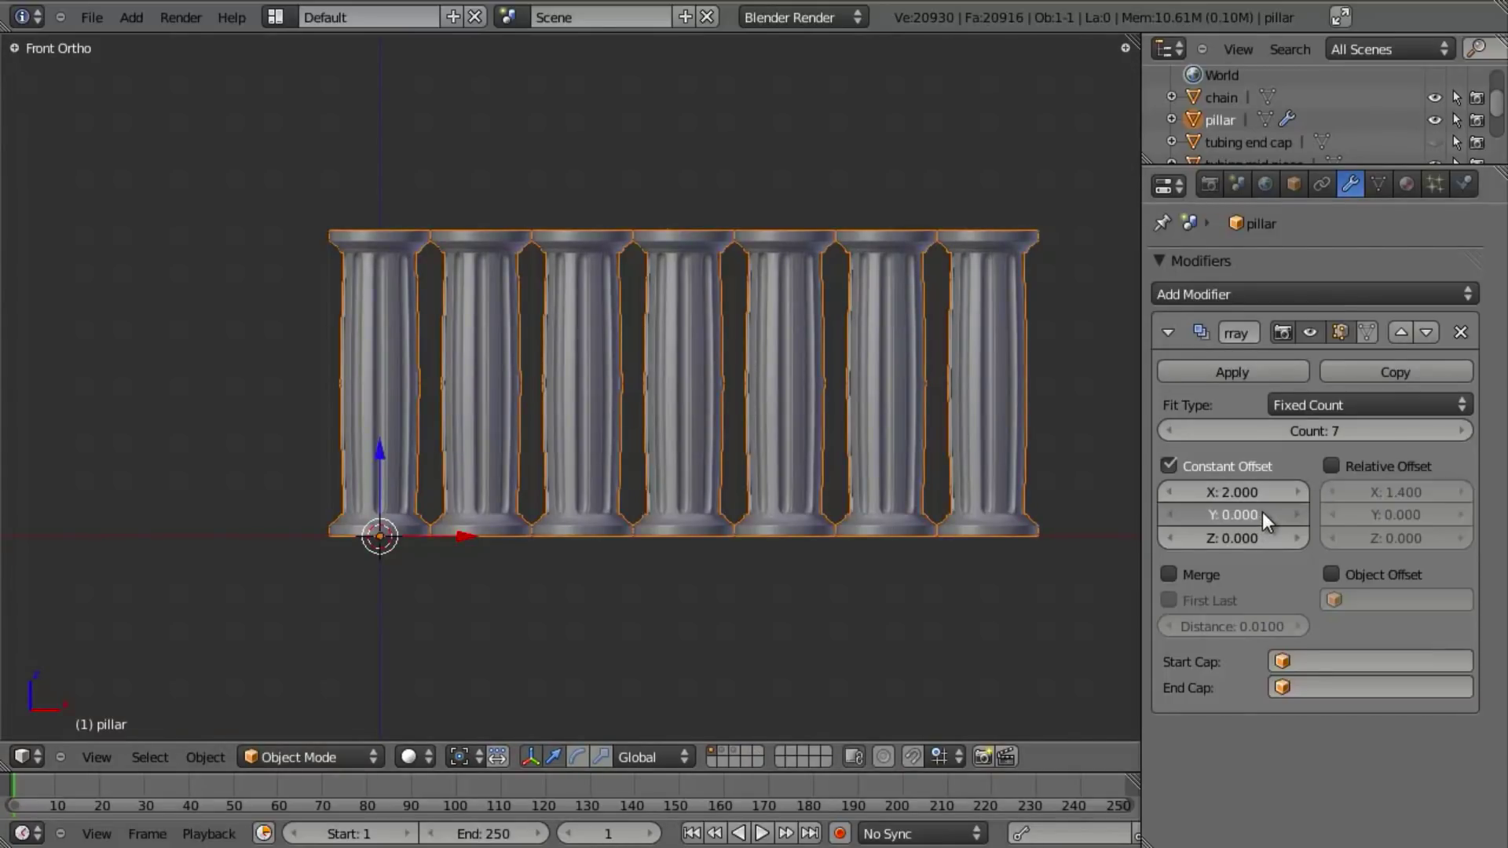
pyautogui.keyDown('ctrl'); pyautogui.scroll(3, 1269, 512); pyautogui.keyUp('ctrl')
pyautogui.moveTo(785, 346); pyautogui.dragTo(637, 474, button='middle')
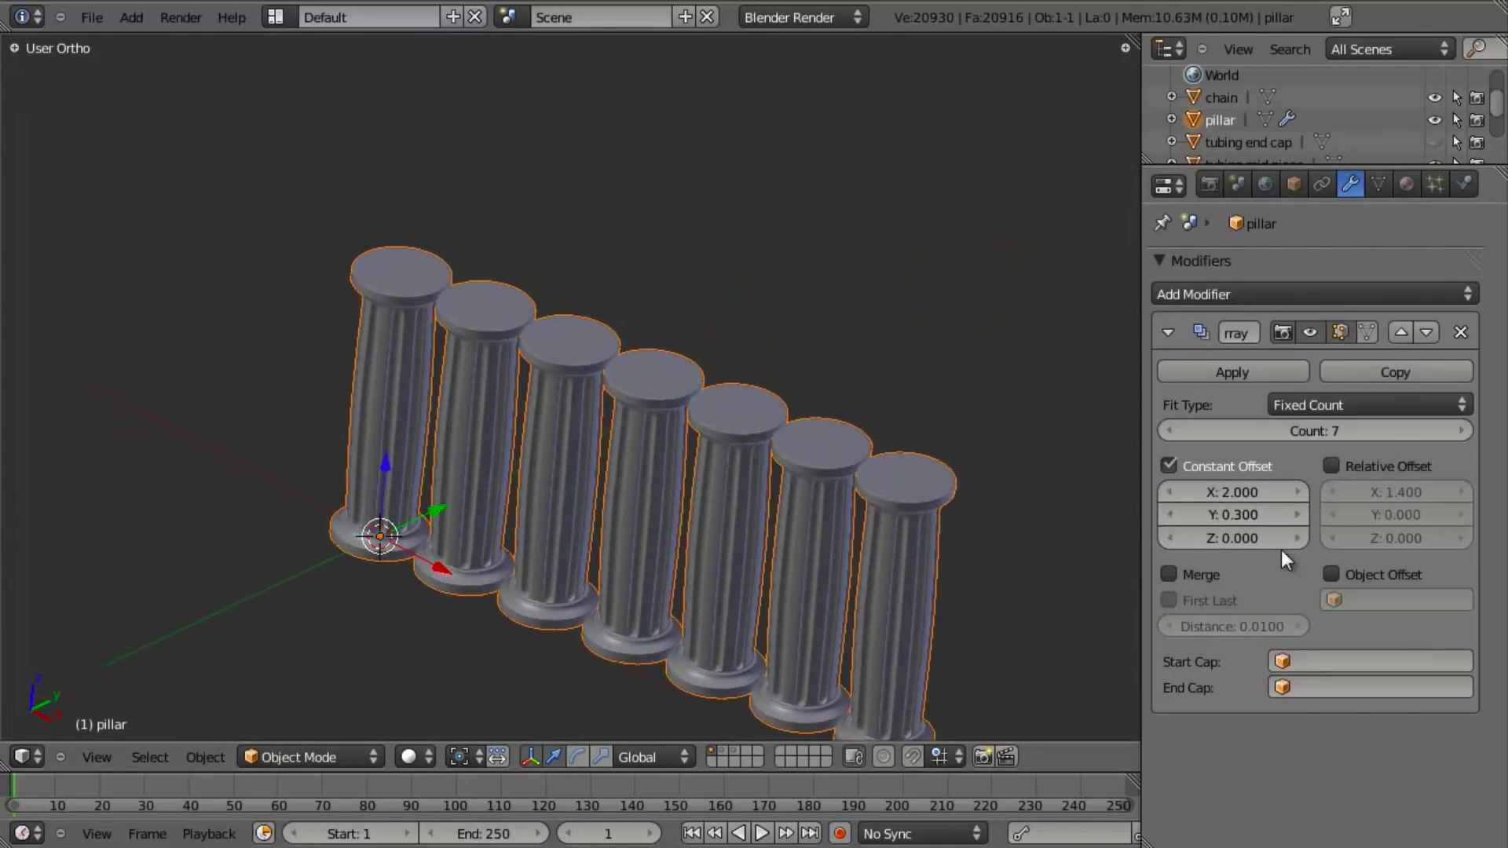
pyautogui.moveTo(1279, 539)
pyautogui.mouseDown()
pyautogui.moveTo(1303, 541)
pyautogui.moveTo(1280, 540)
pyautogui.mouseUp()
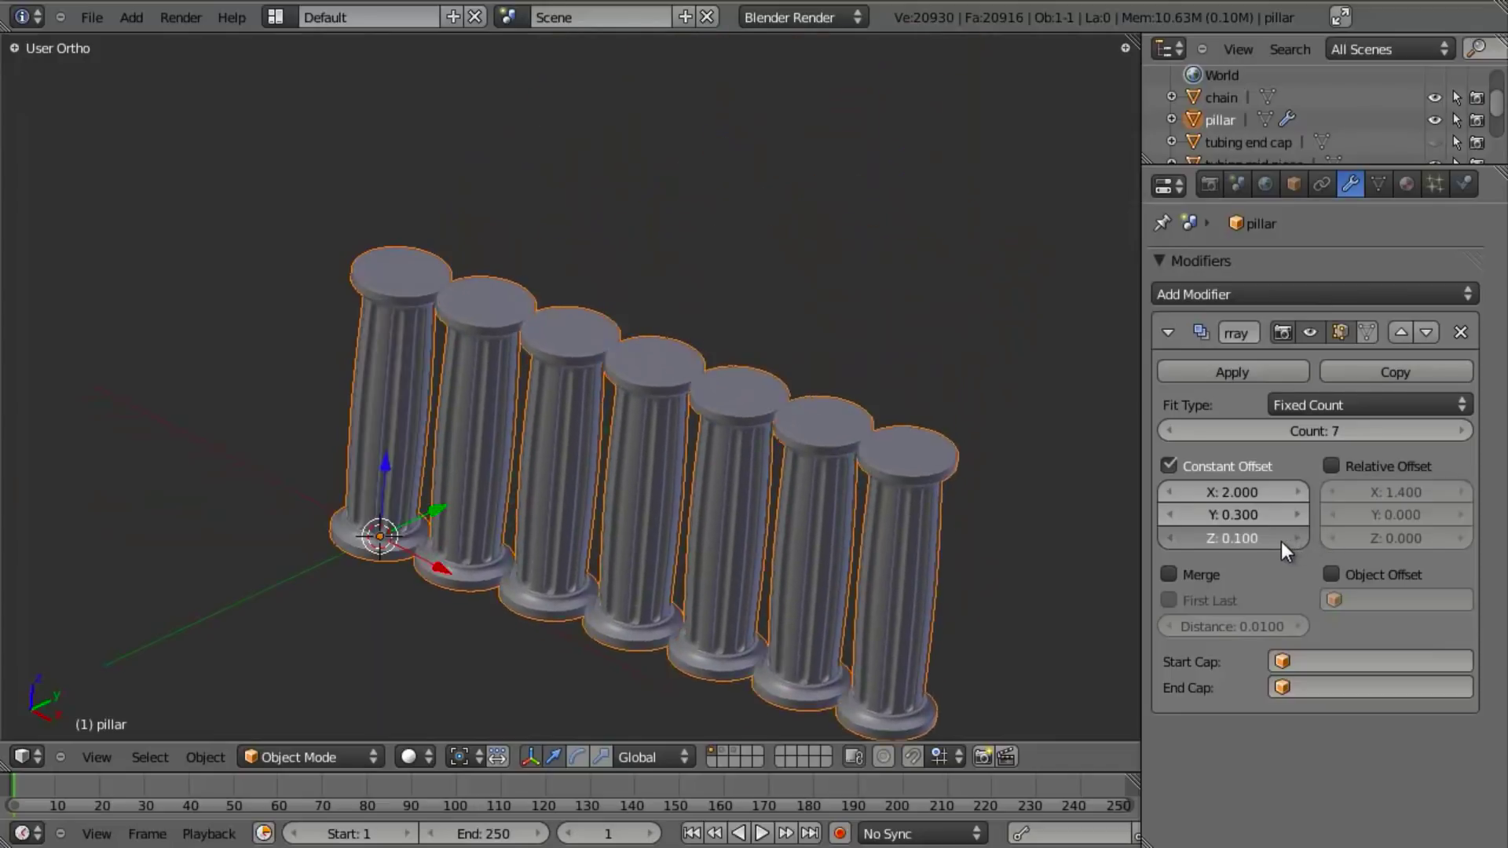
pyautogui.keyDown('ctrl'); pyautogui.scroll(-12, 1267, 542); pyautogui.keyUp('ctrl')
pyautogui.click(1272, 517)
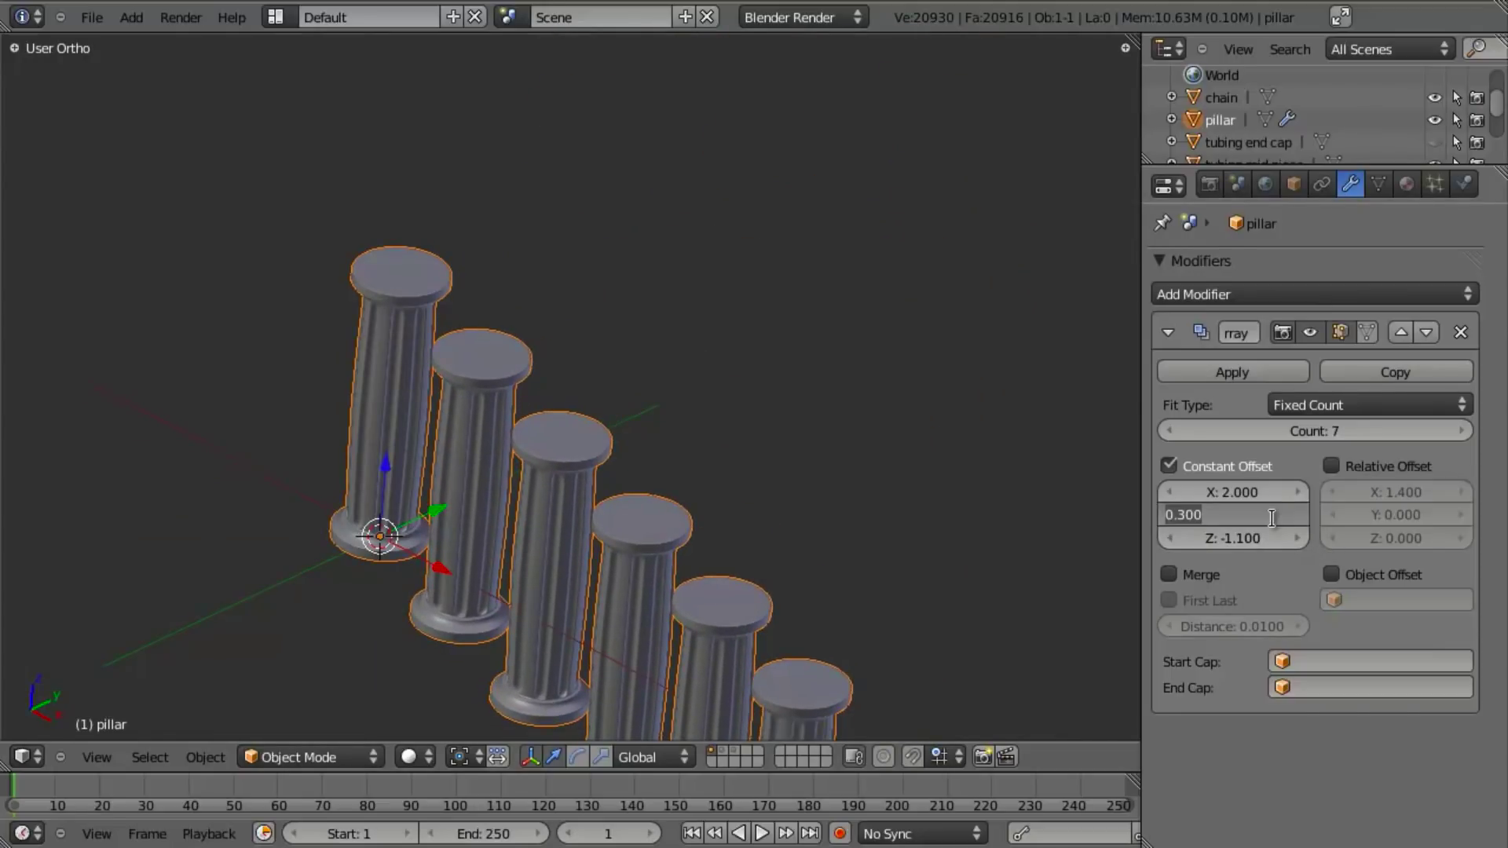
pyautogui.write('0')
pyautogui.press('Tab')
pyautogui.write('0')
pyautogui.press('Return')
pyautogui.scroll(-3, 592, 487)
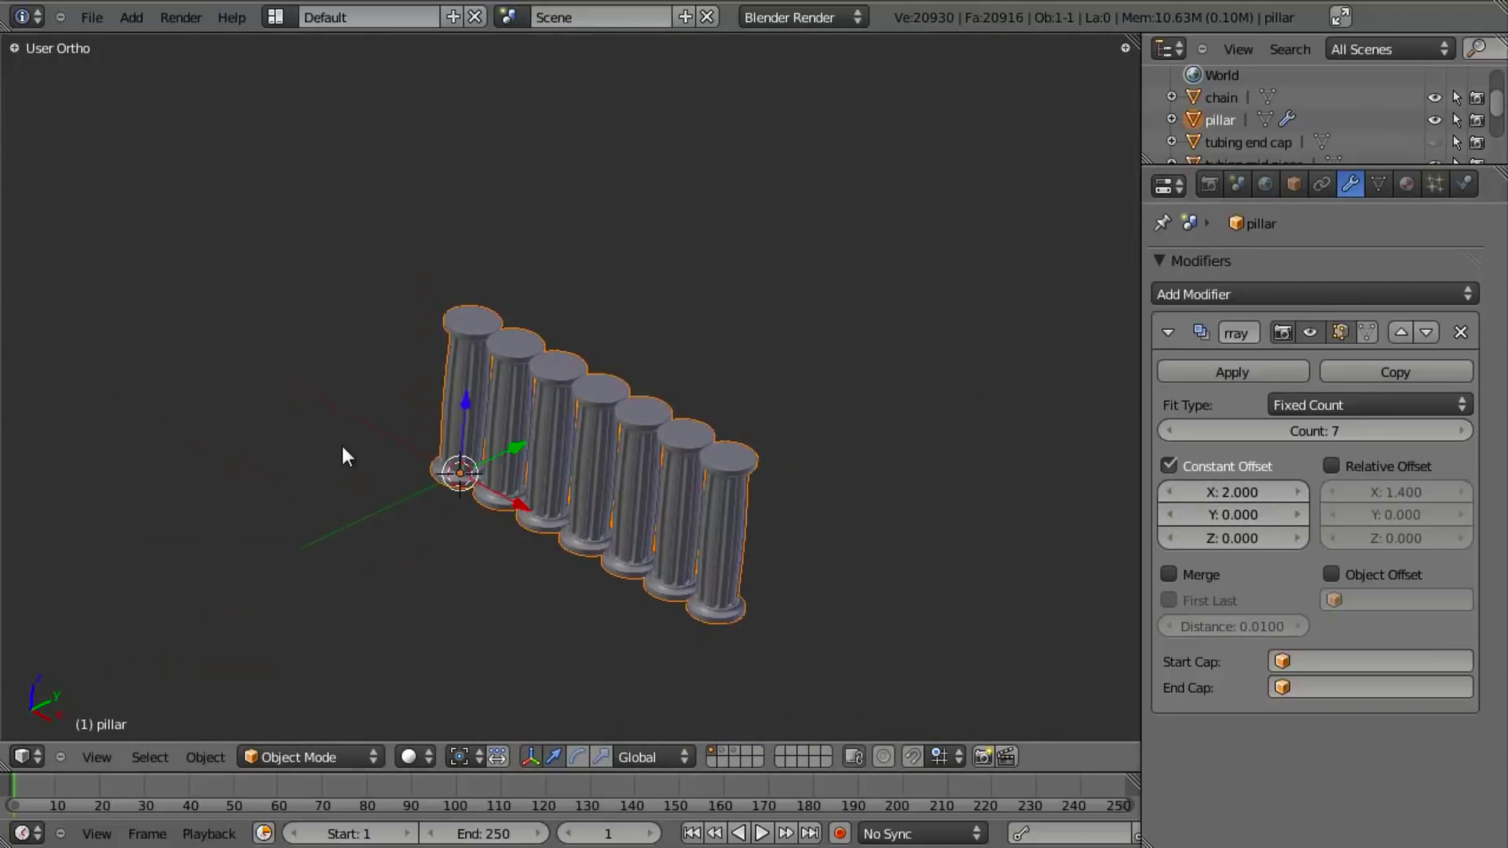
pyautogui.moveTo(504, 556); pyautogui.dragTo(690, 450, button='middle')
pyautogui.scroll(2, 763, 471)
pyautogui.scroll(-2, 758, 467)
pyautogui.press('KP_1')
pyautogui.scroll(-1, 742, 456)
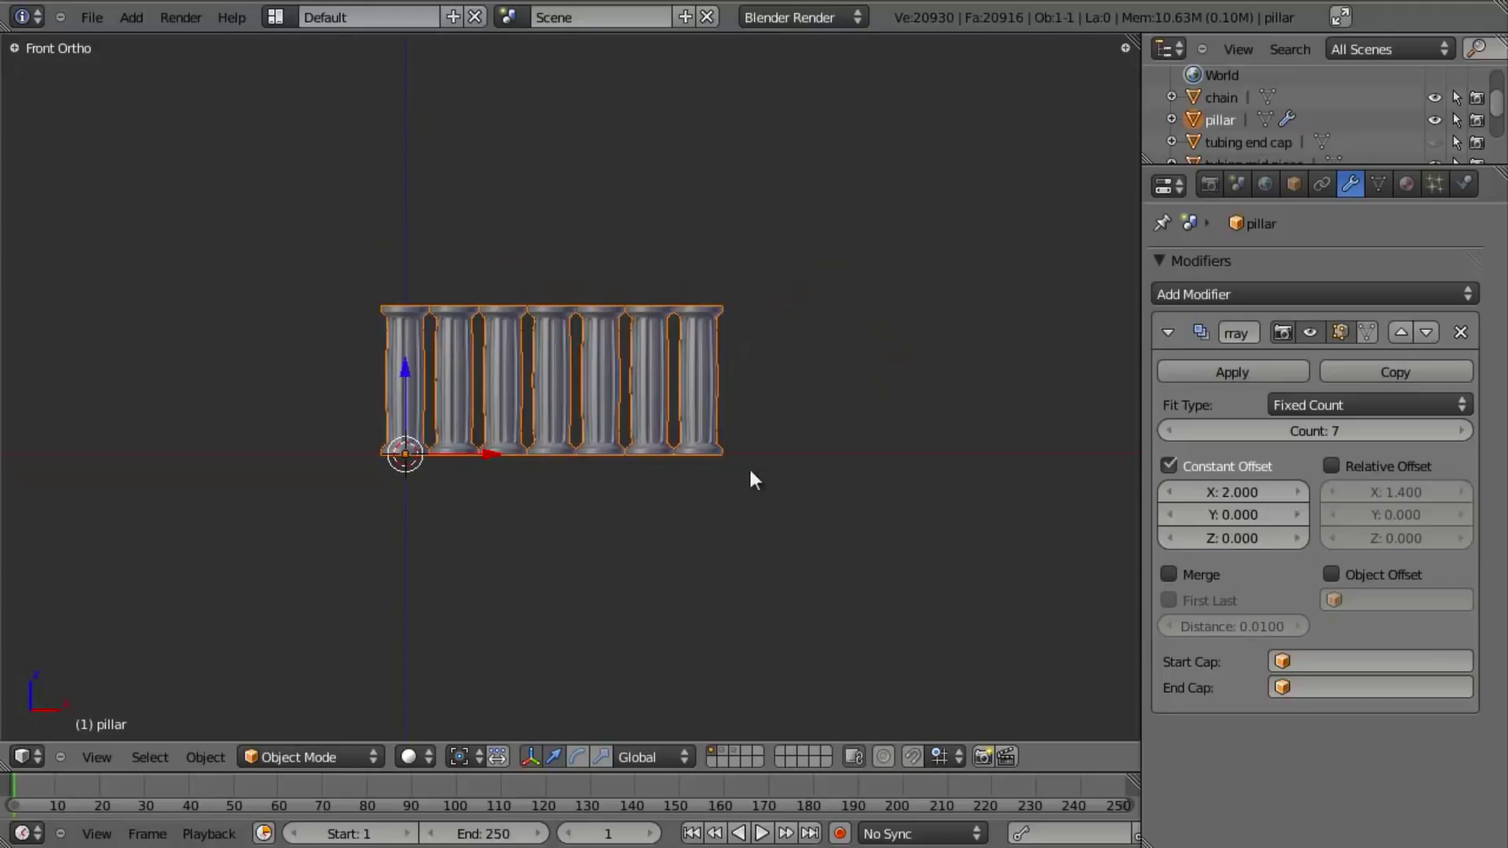
# Set the array's constant X offset to 1, then to 10
pyautogui.click(1286, 487)
pyautogui.write('1')
pyautogui.press('Return')
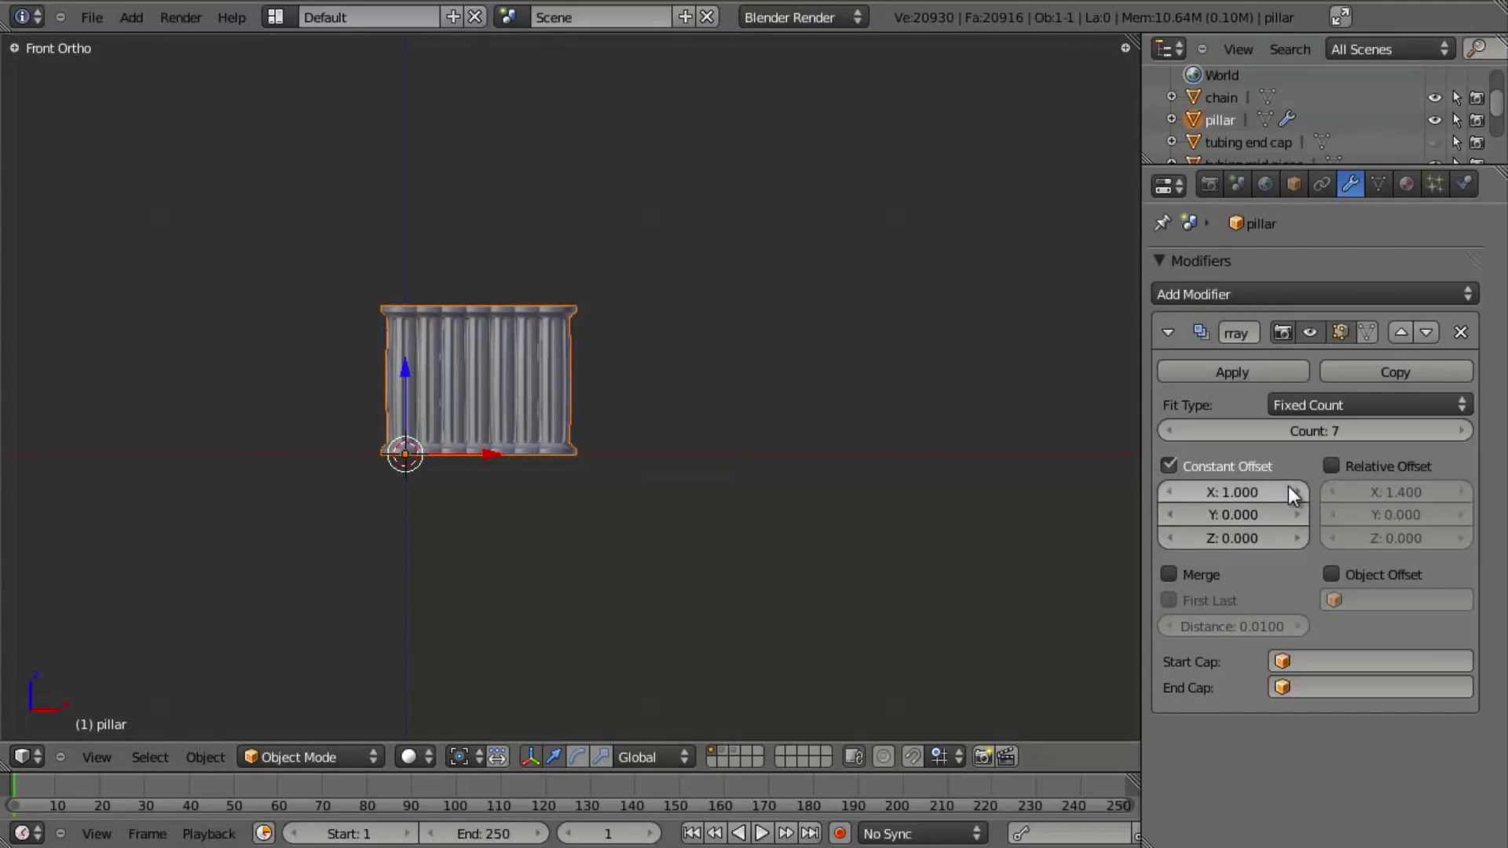
pyautogui.click(1288, 487)
pyautogui.write('10')
pyautogui.press('Return')
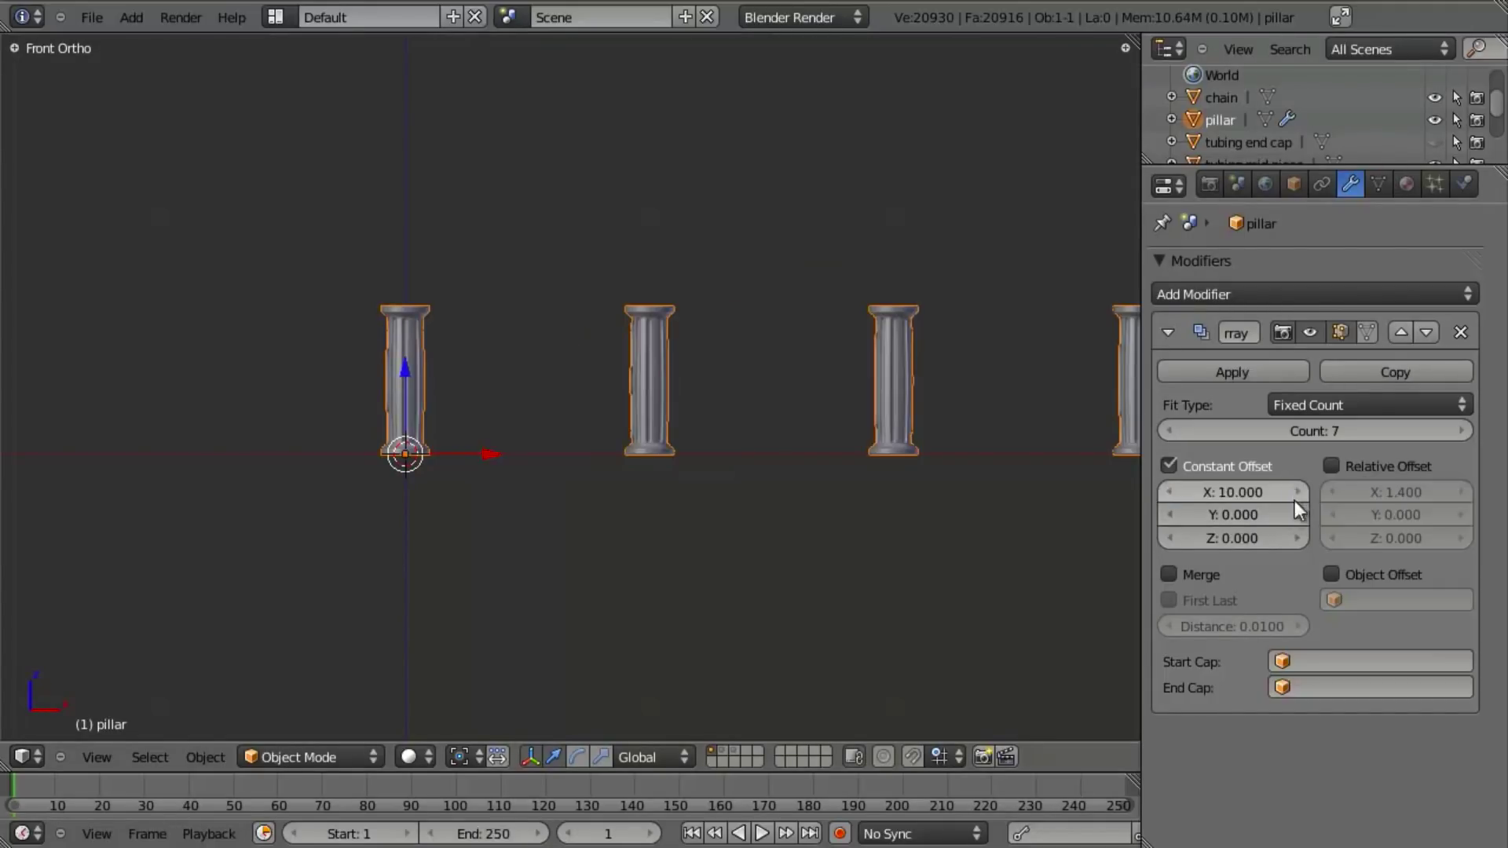
# Orbit to view the widely spaced pillars, deselect everything, and reselect the pillar
pyautogui.scroll(-2, 694, 463)
pyautogui.moveTo(423, 432); pyautogui.dragTo(317, 635, button='middle')
pyautogui.press('a')
pyautogui.scroll(3, 650, 425)
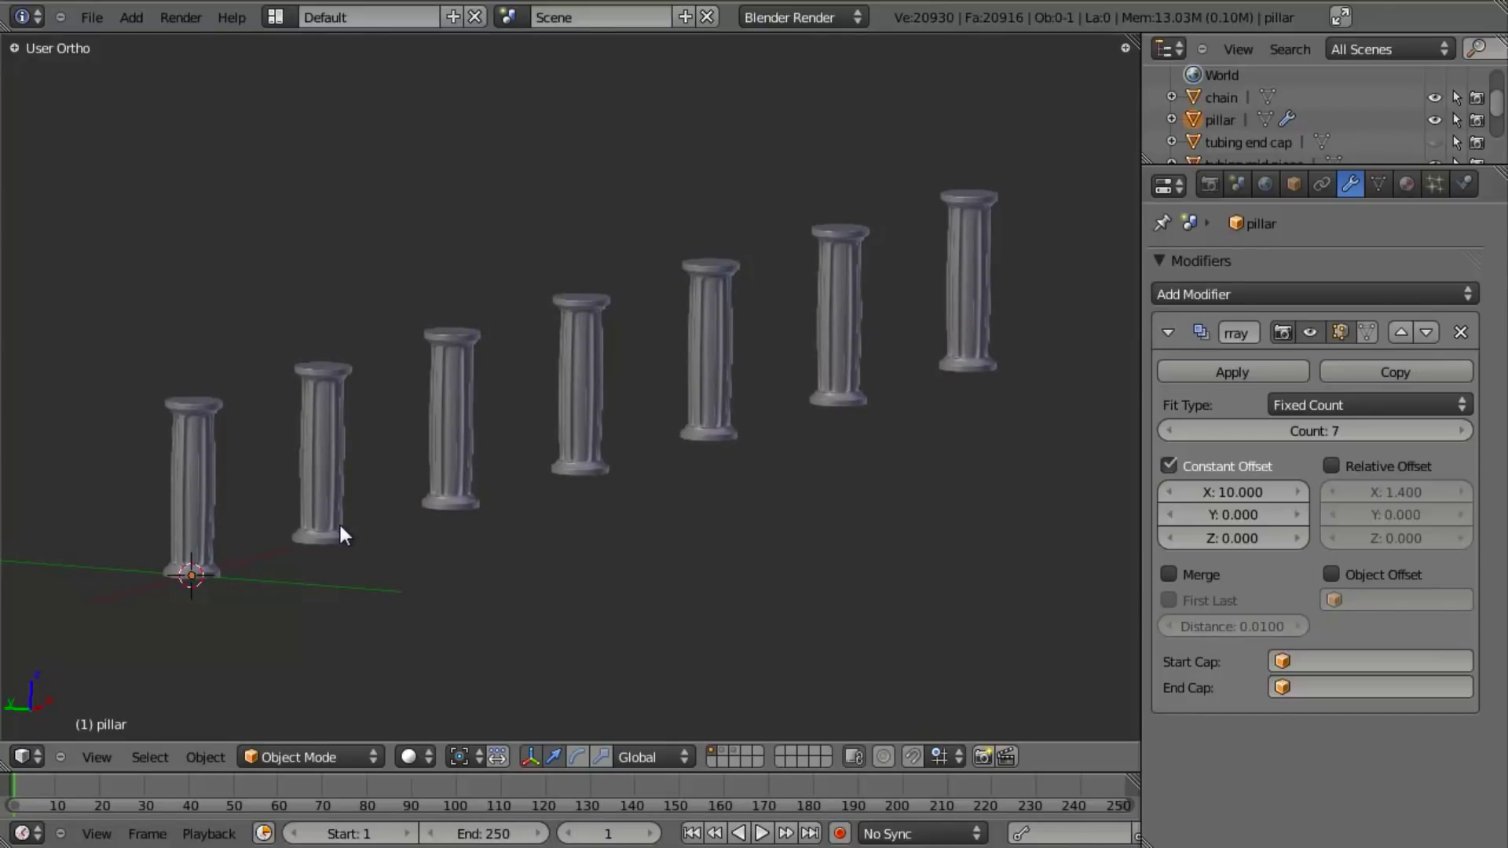
pyautogui.rightClick(600, 397)
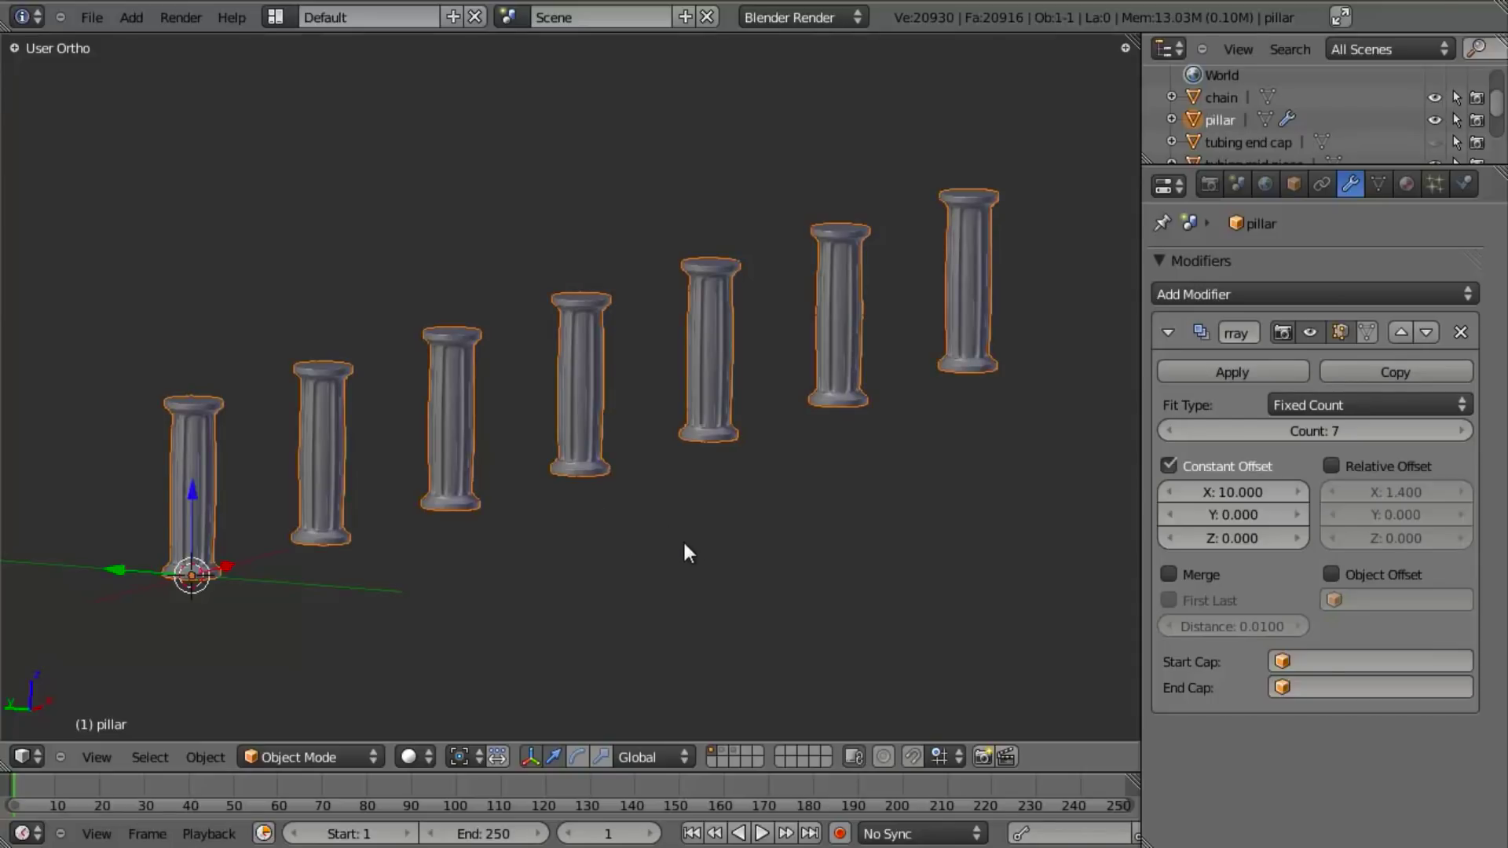
# Switch to layer 2, select the tubing mid piece in front view, and enter its Edit Mode
pyautogui.press('2')
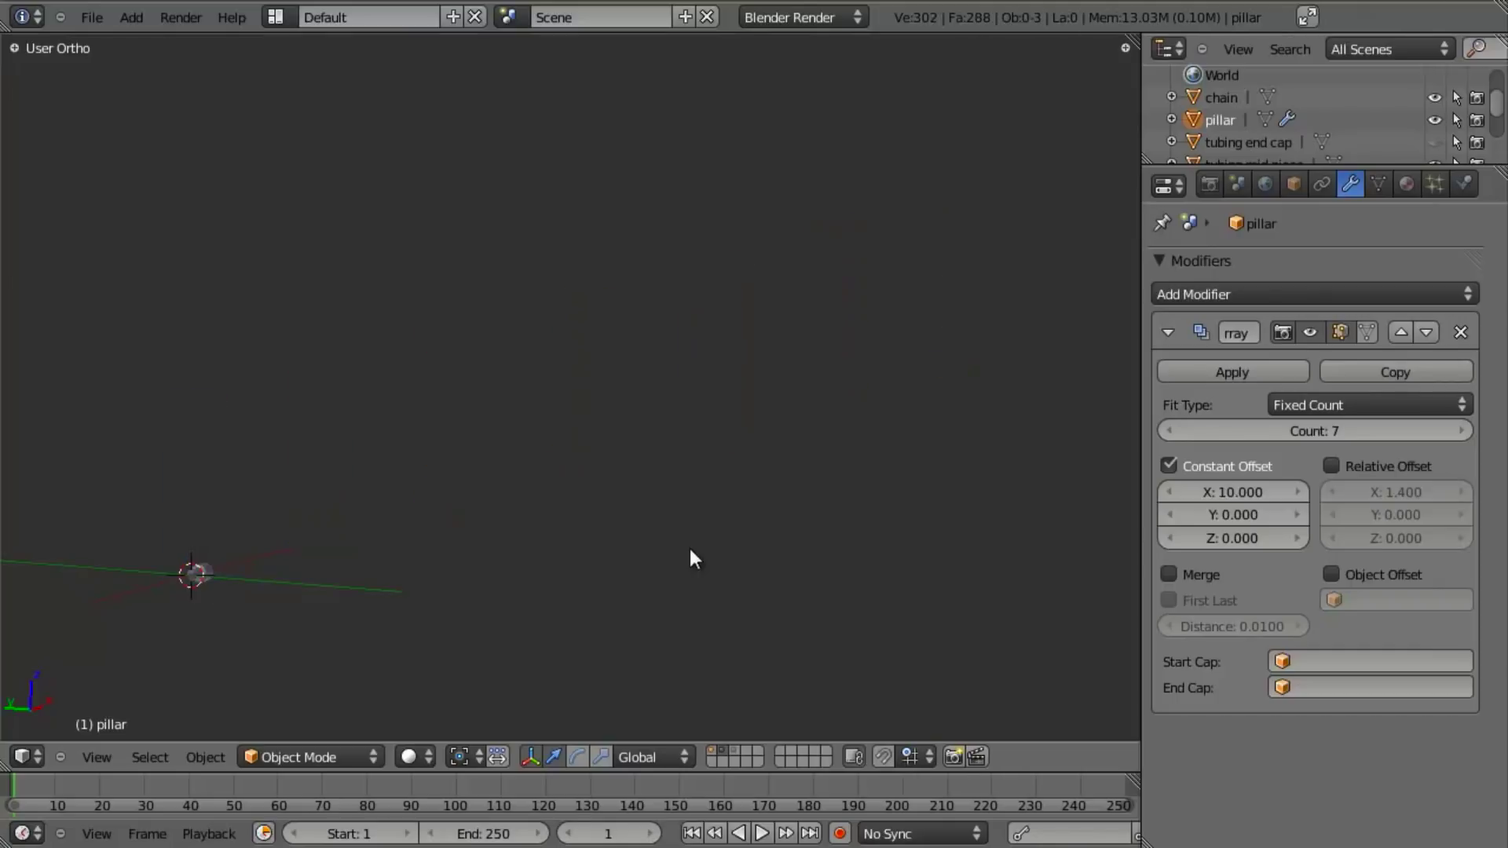
pyautogui.moveTo(690, 558); pyautogui.dragTo(690, 477, button='middle')
pyautogui.press('KP_1')
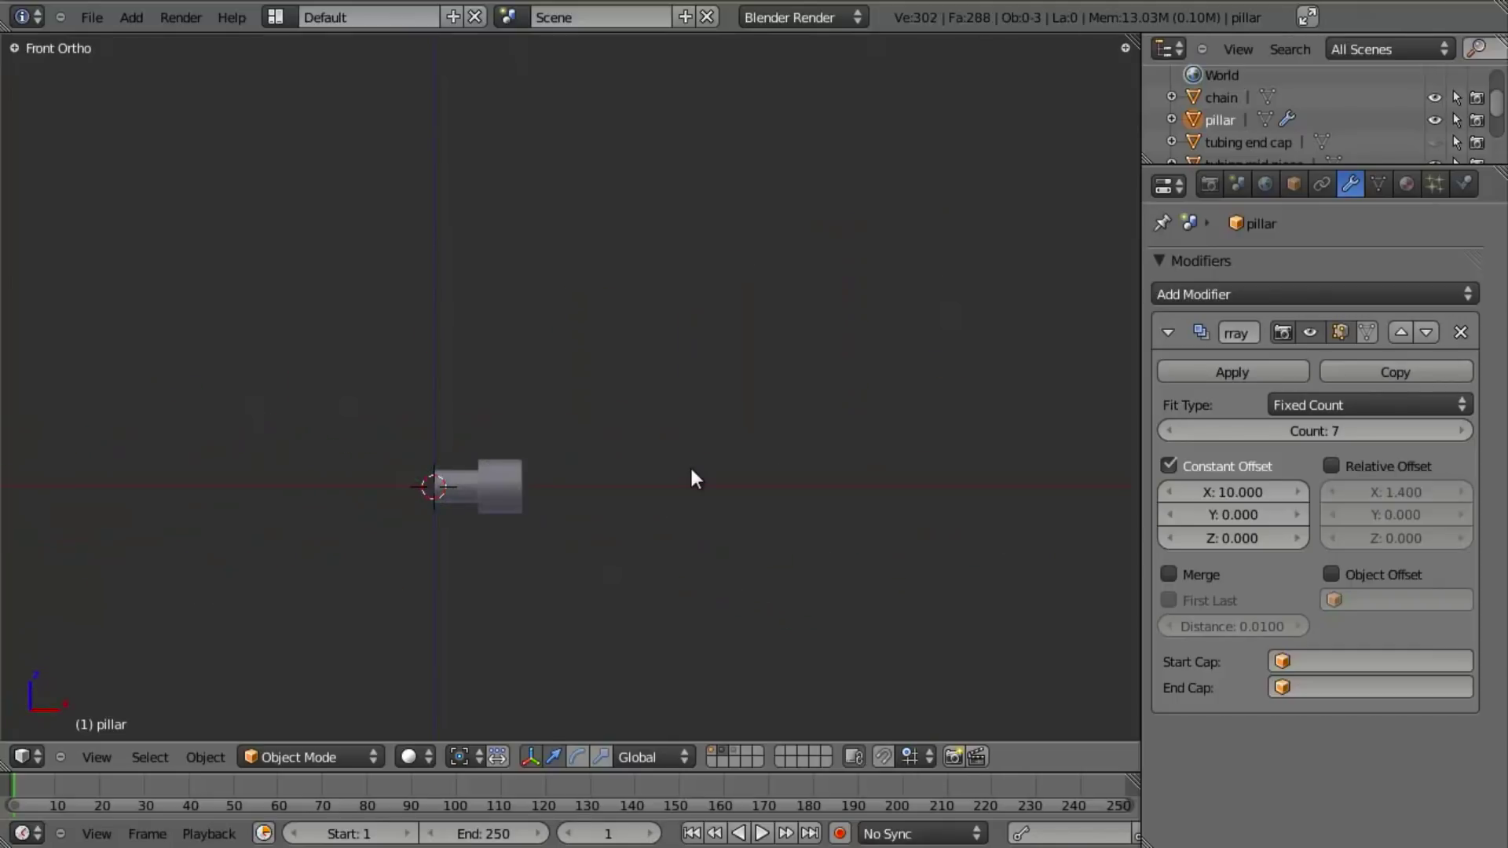
pyautogui.scroll(2, 487, 495)
pyautogui.rightClick(550, 460)
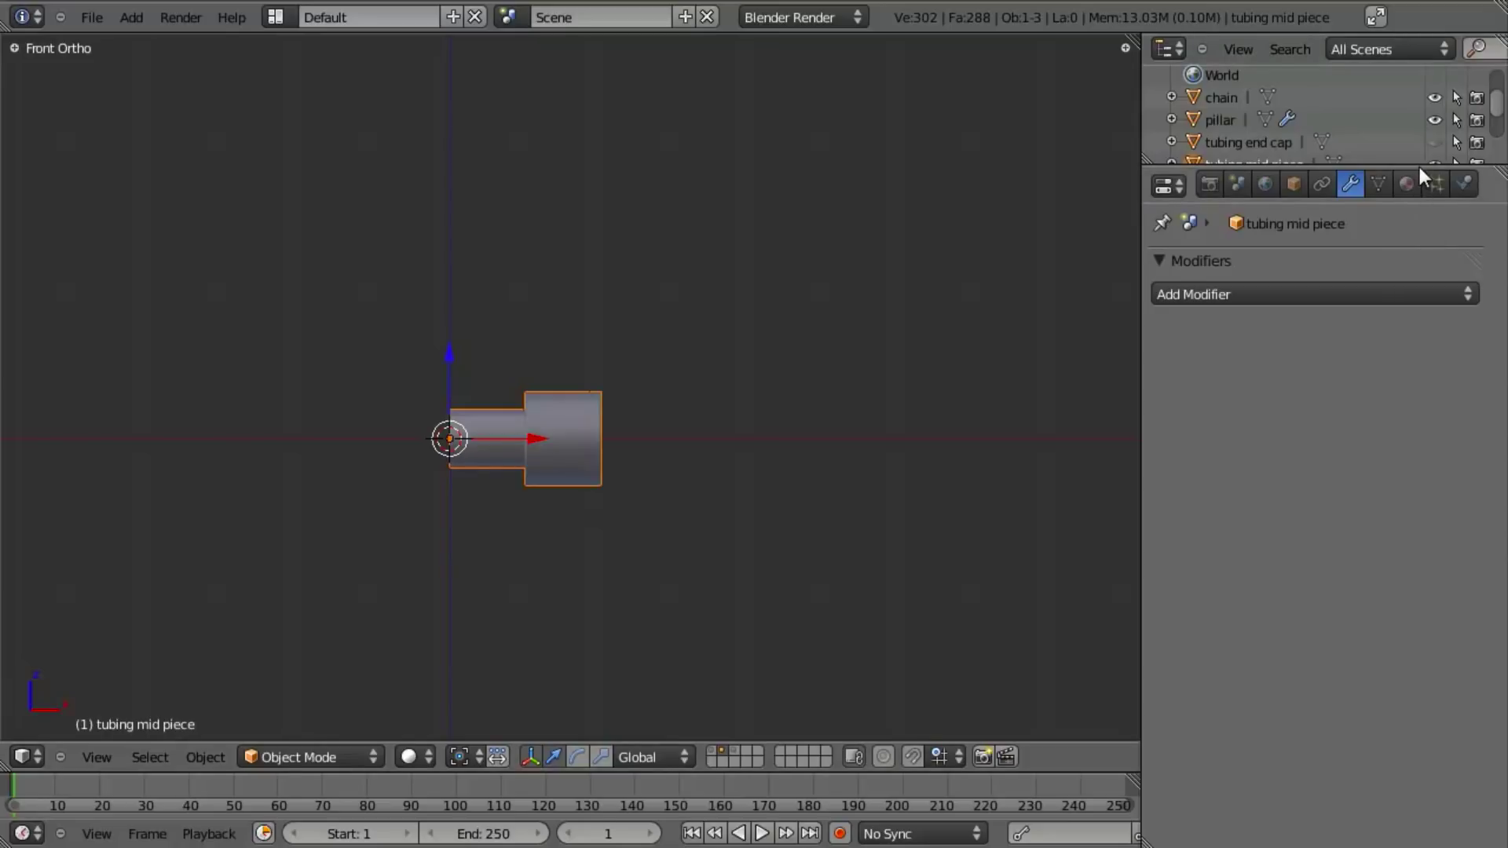
pyautogui.moveTo(1418, 164); pyautogui.dragTo(1419, 259)
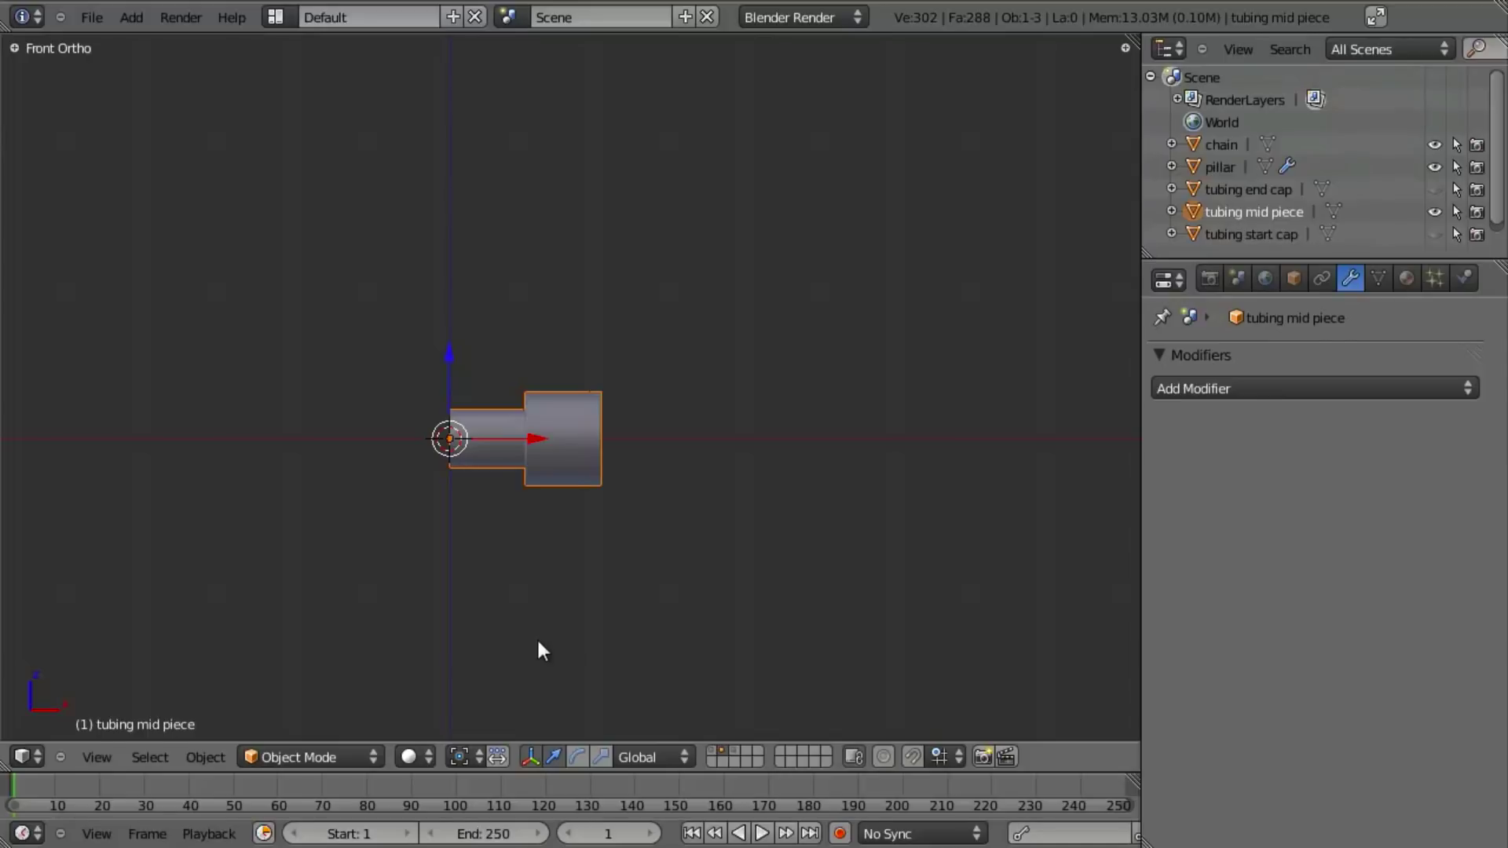
pyautogui.press('Tab')
pyautogui.scroll(3, 589, 487)
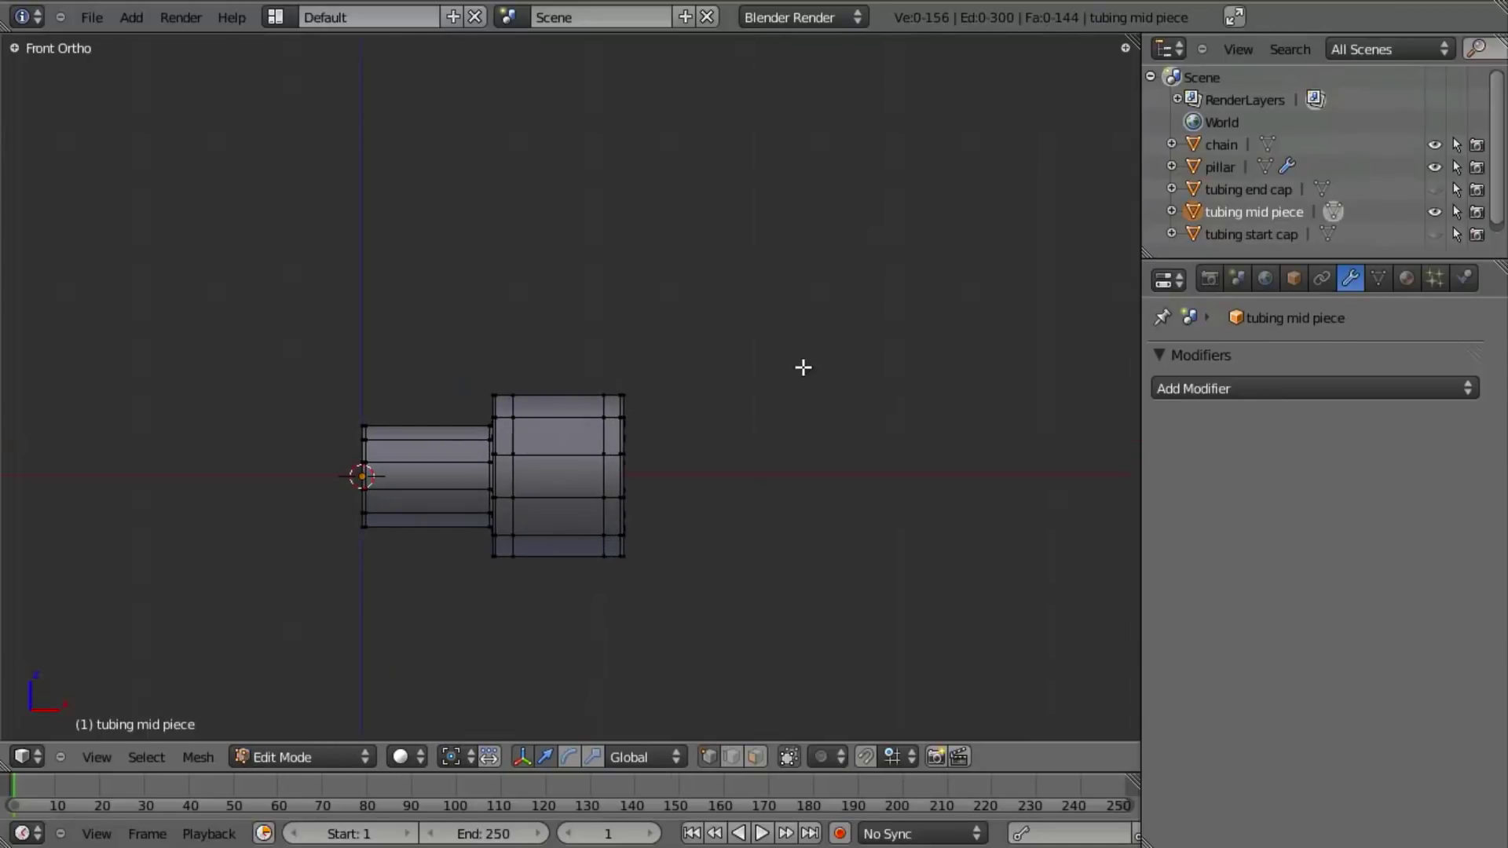
# Add an Array modifier to the tubing mid piece and try a mesh scale, cancelling it
pyautogui.click(1238, 386)
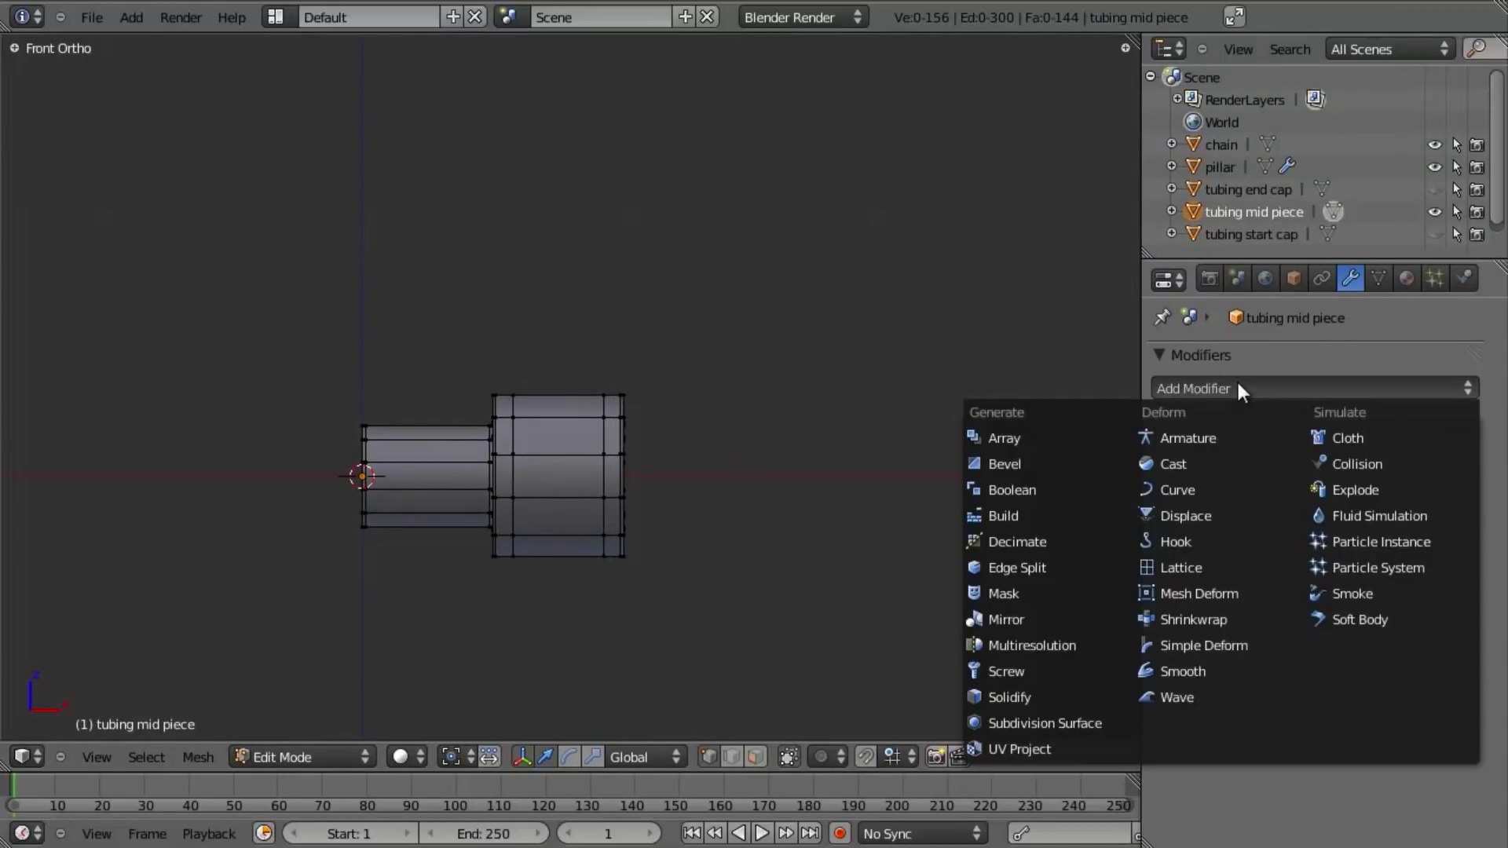
pyautogui.click(1014, 438)
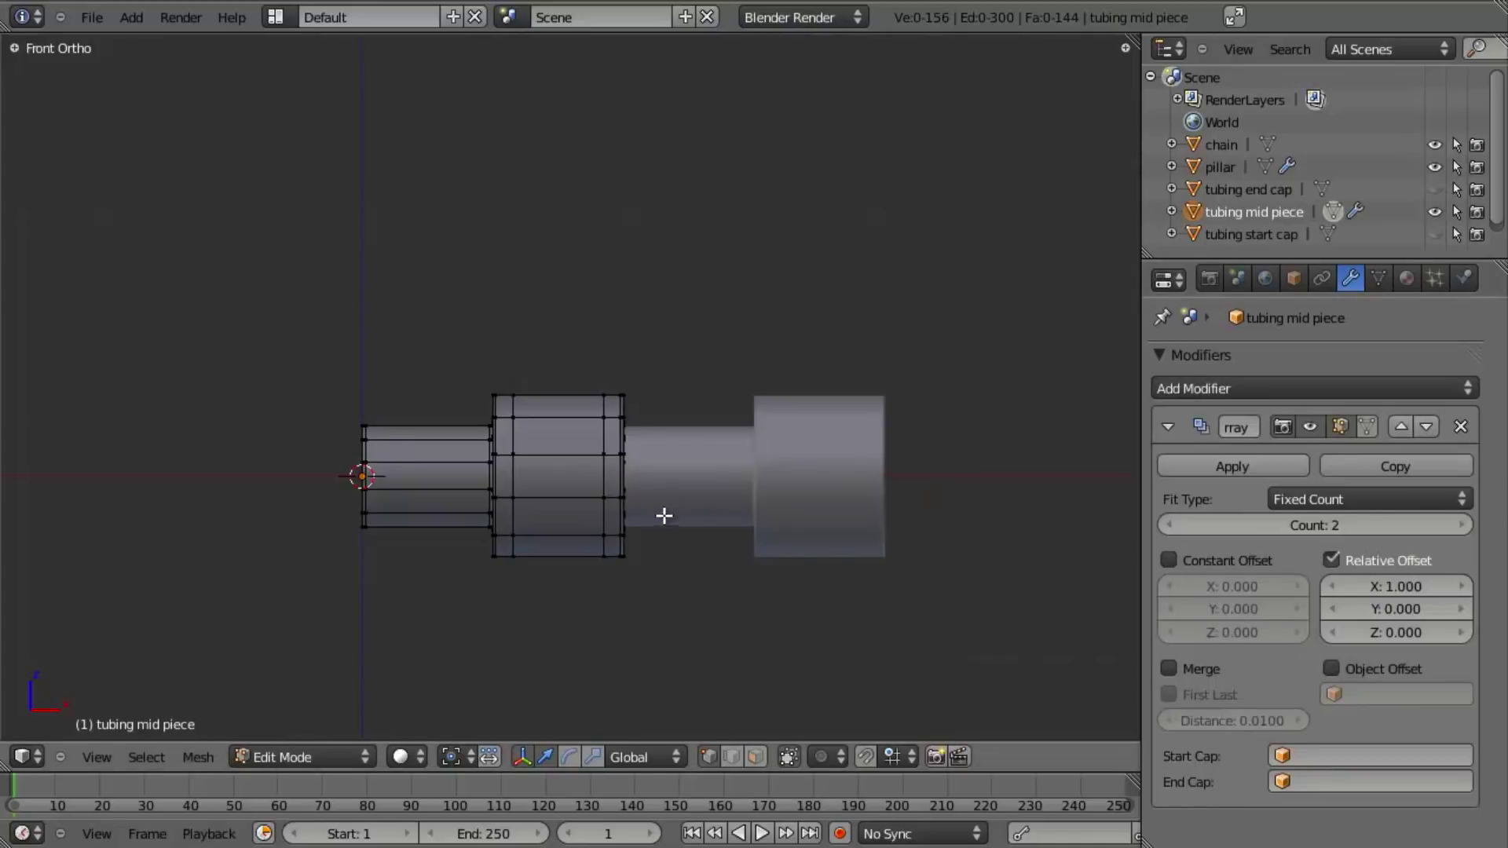
pyautogui.scroll(-1, 683, 498)
pyautogui.keyDown('shift'); pyautogui.moveTo(710, 484); pyautogui.dragTo(663, 387, button='middle'); pyautogui.keyUp('shift')
pyautogui.press('a')
pyautogui.press('s')
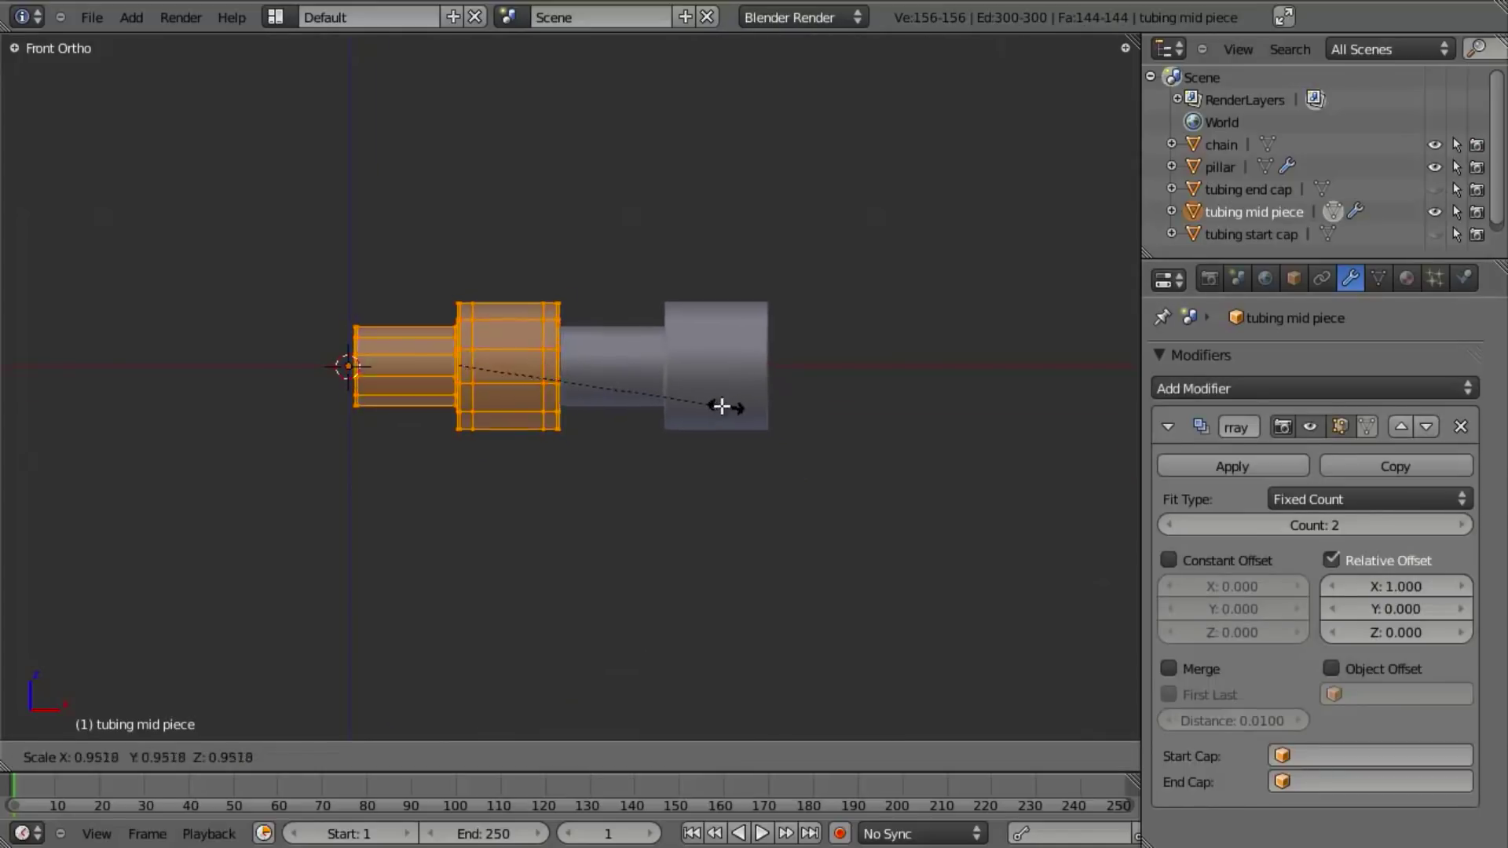
pyautogui.press('Escape')
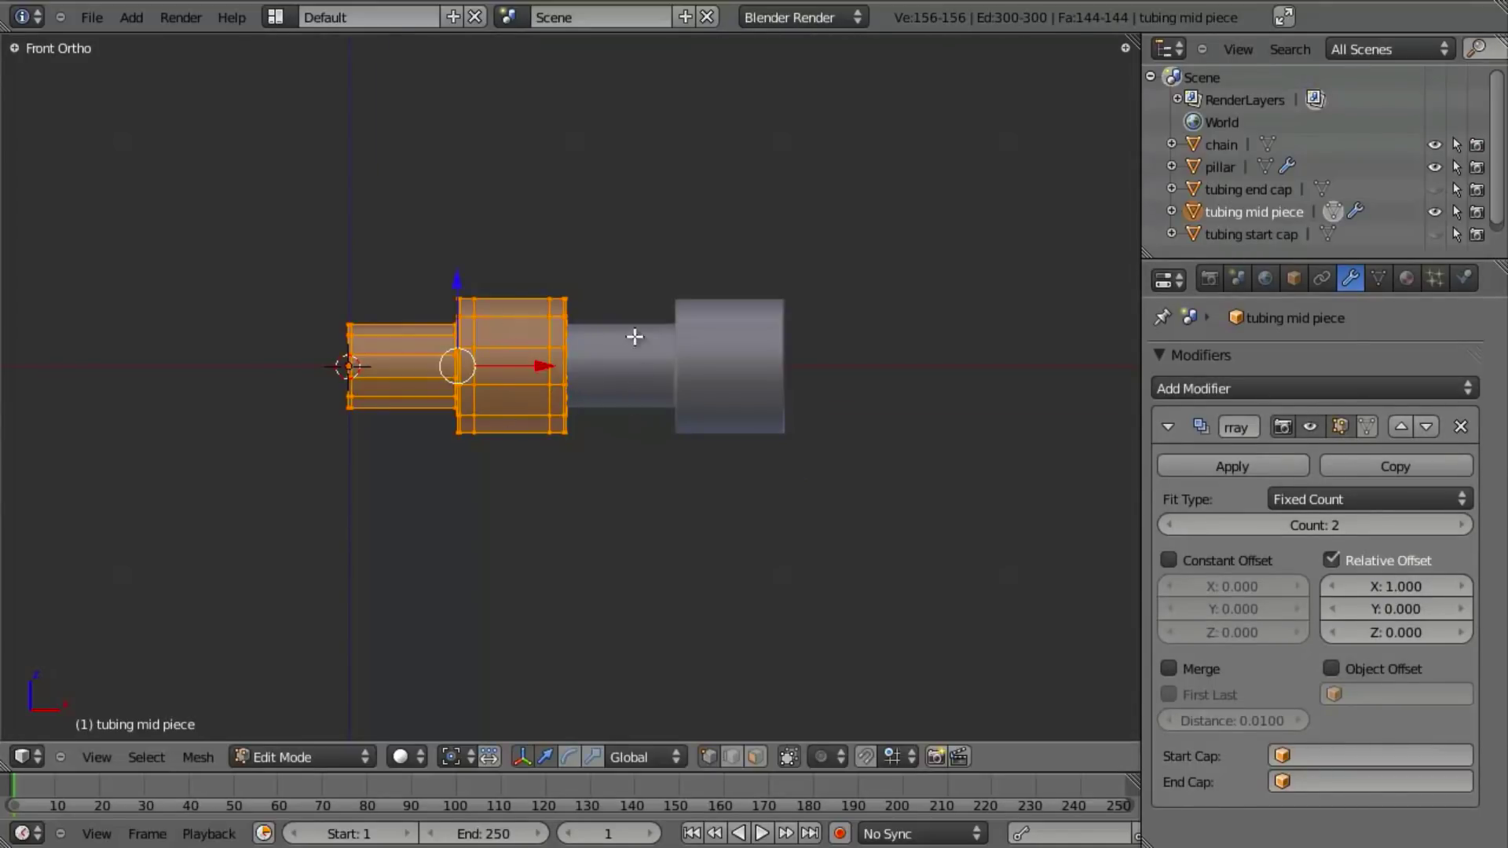
# Switch the array to a constant X offset of 1 and scale the tubing mesh slightly smaller
pyautogui.click(1165, 558)
pyautogui.click(1355, 559)
pyautogui.click(1243, 592)
pyautogui.write('1')
pyautogui.press('Return')
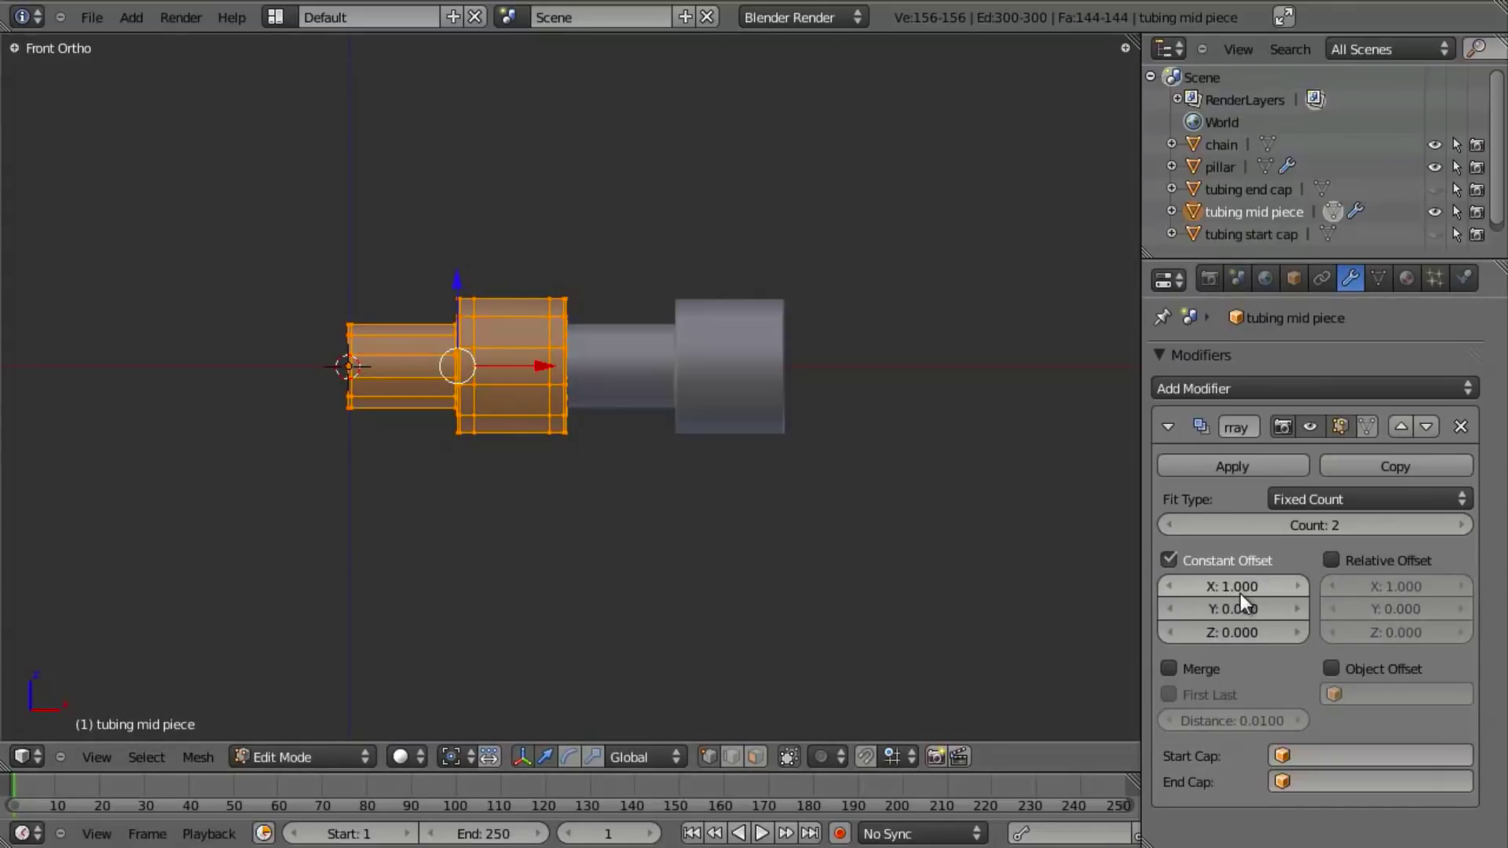
pyautogui.press('s')
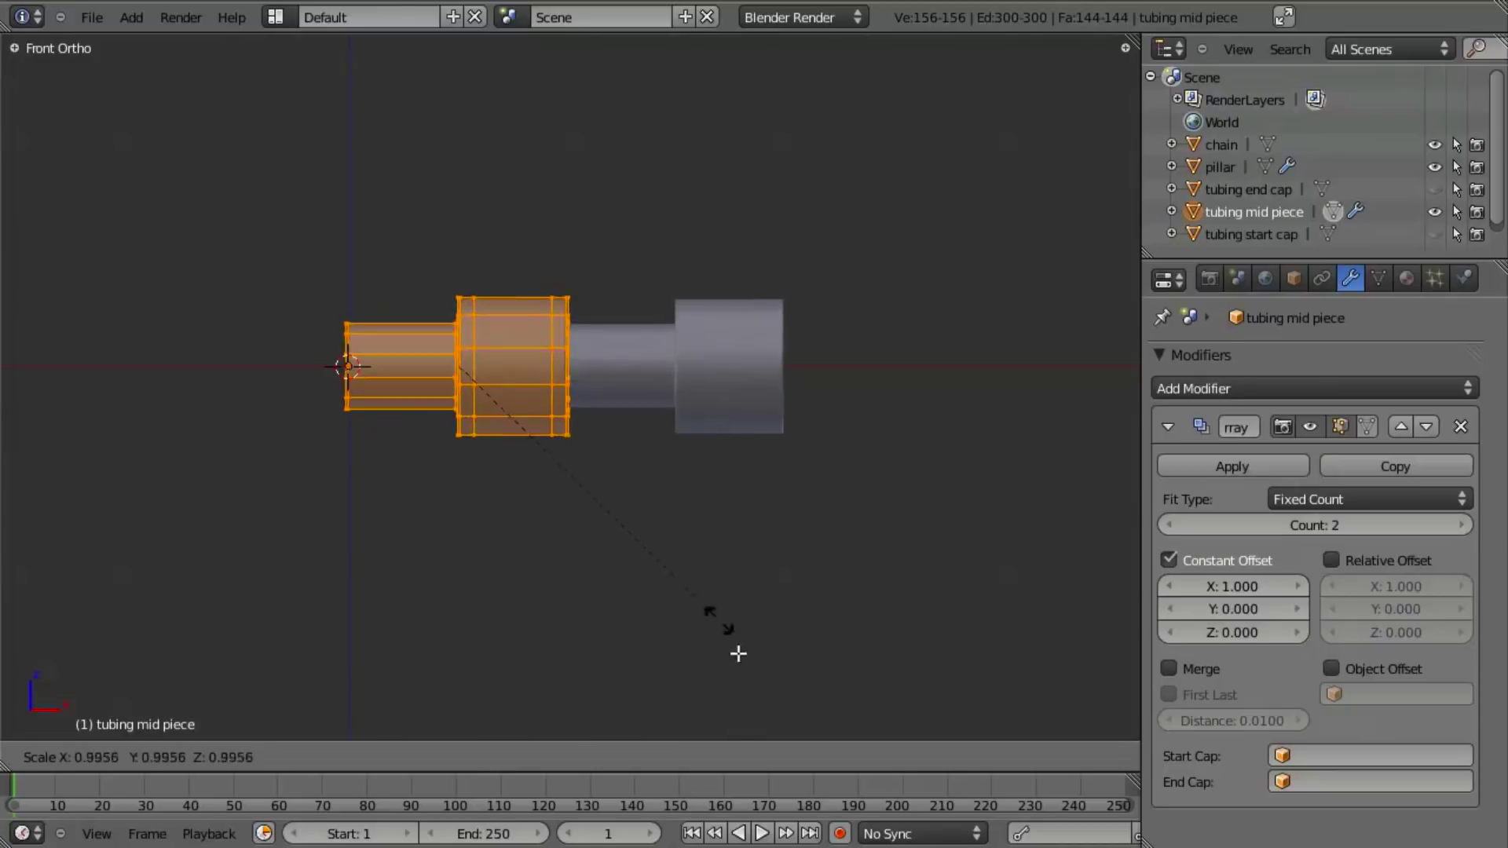
pyautogui.click(725, 589)
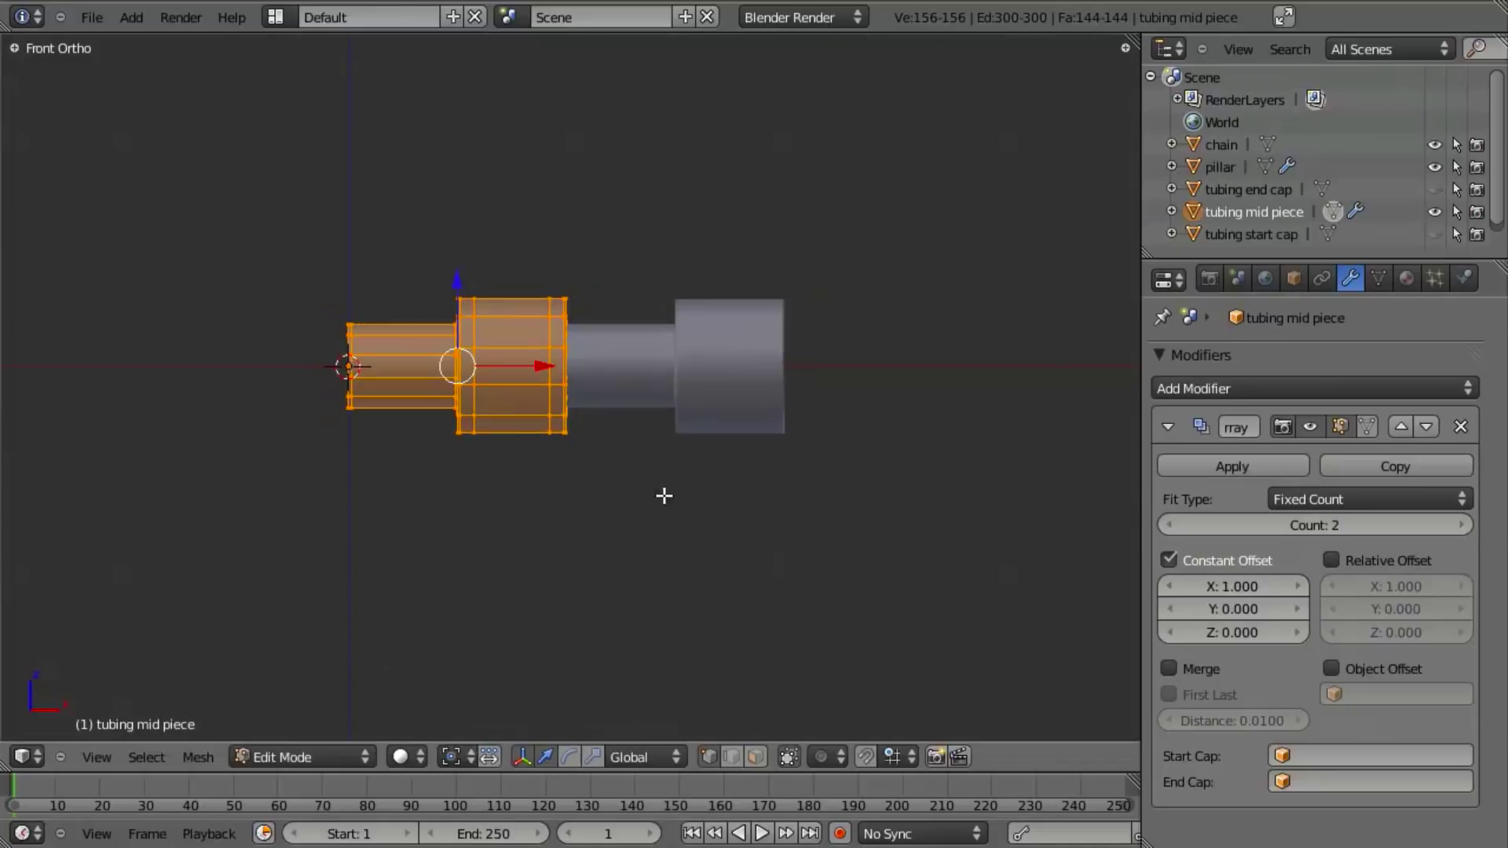
# Restore relative offset and raise the array count to 9 for one continuous tube
pyautogui.click(1167, 560)
pyautogui.click(1332, 560)
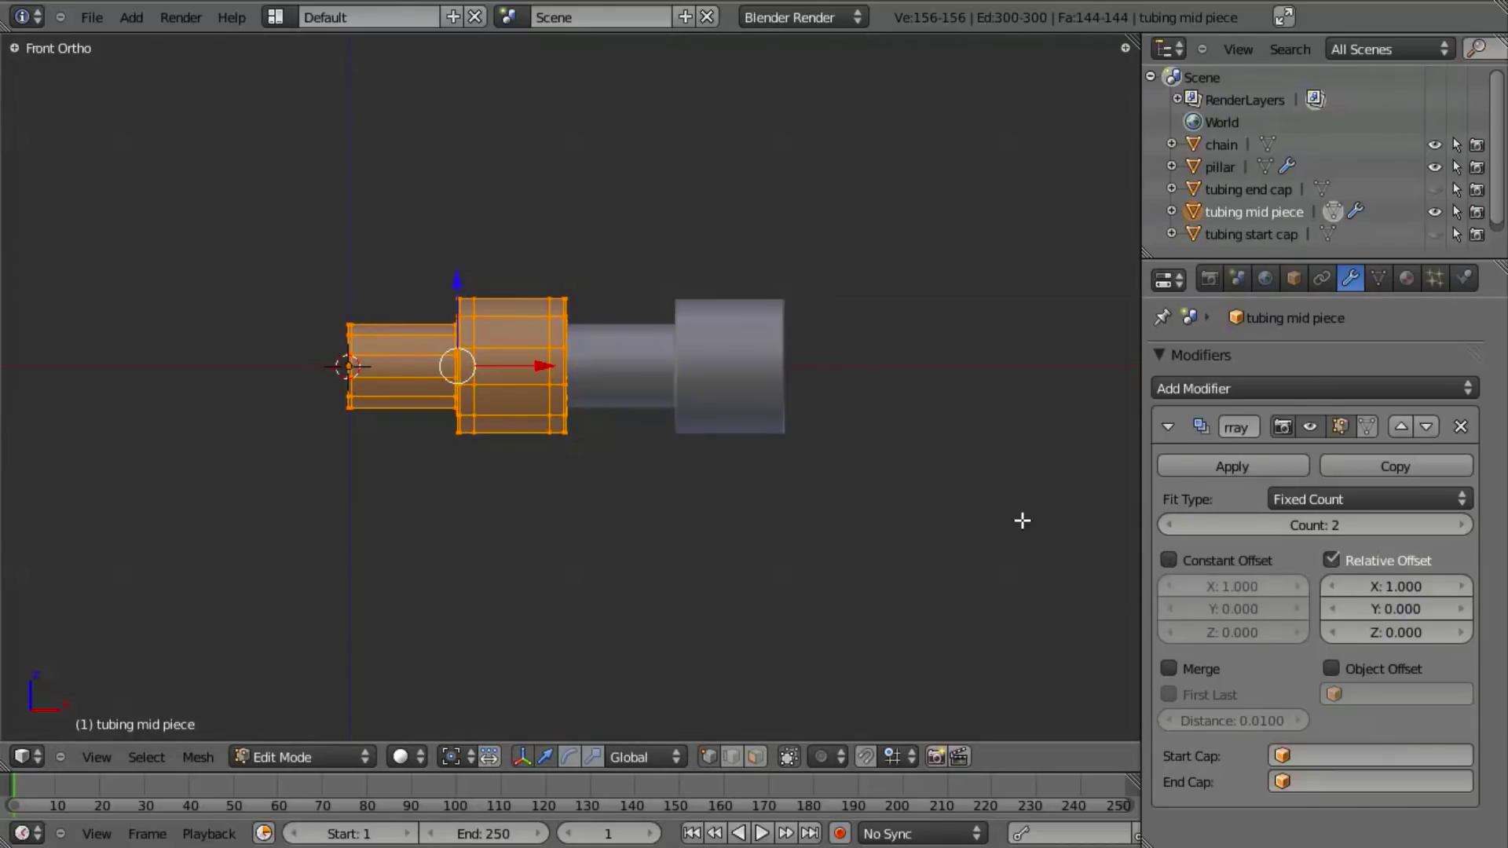
pyautogui.moveTo(633, 468); pyautogui.dragTo(754, 510, button='middle')
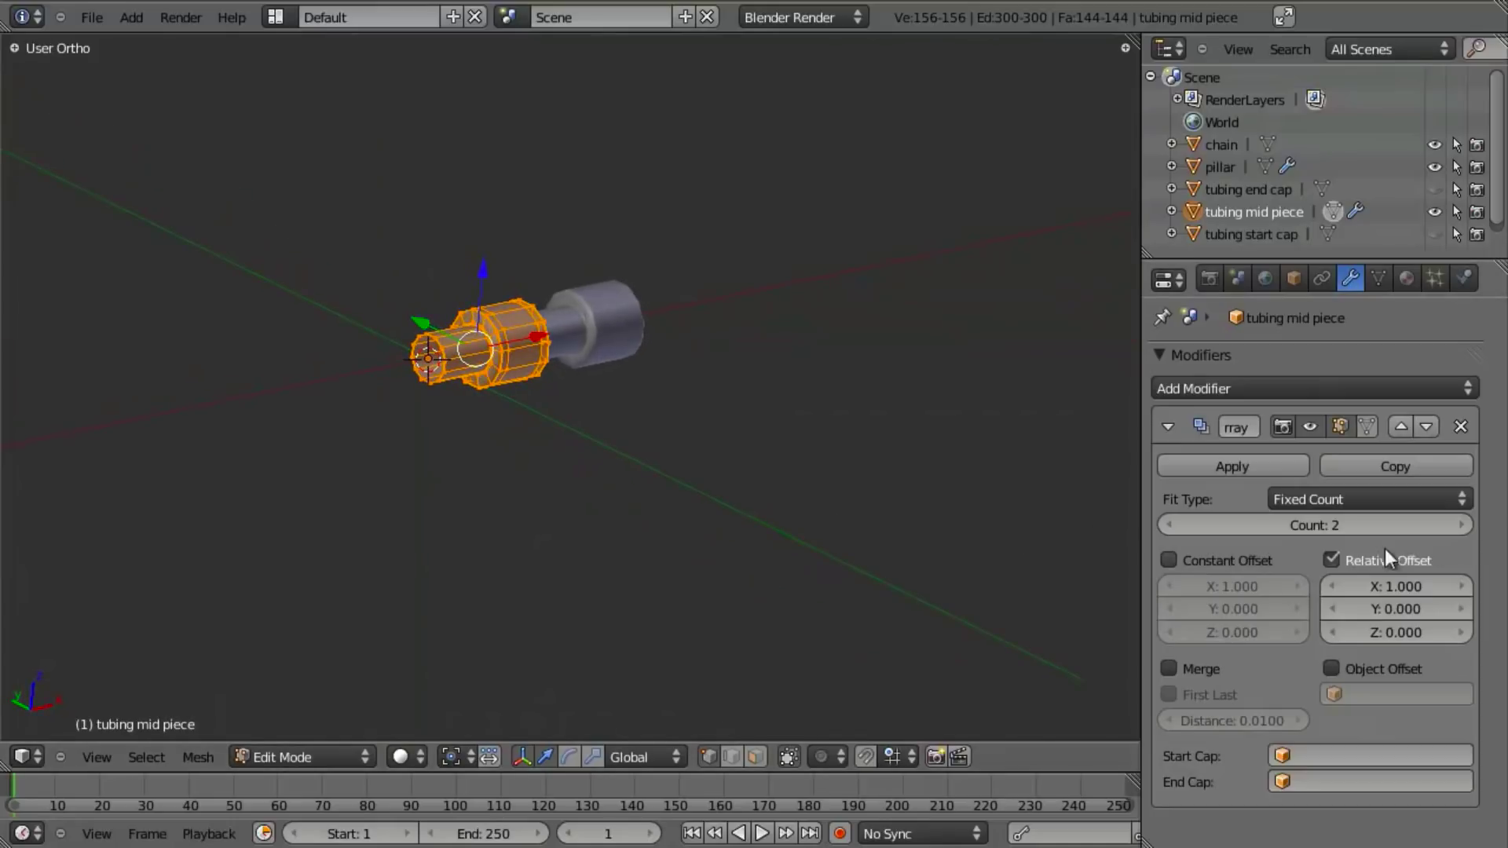
pyautogui.click(1448, 526)
pyautogui.click(1449, 527)
pyautogui.click(1449, 526)
pyautogui.click(1448, 526)
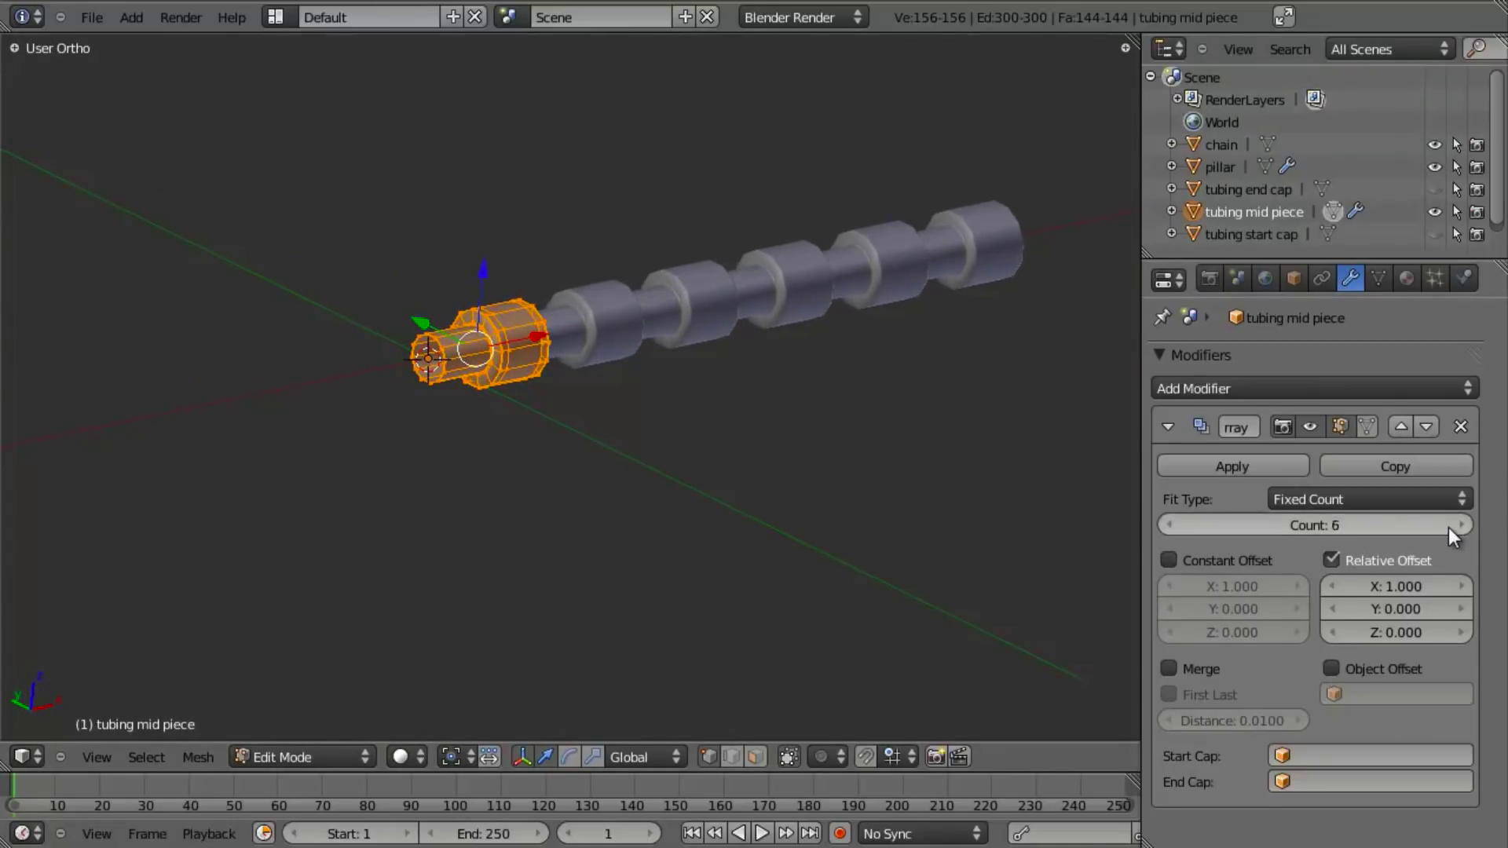
pyautogui.click(1448, 526)
pyautogui.click(1449, 527)
pyautogui.click(1449, 526)
pyautogui.scroll(-2, 633, 468)
pyautogui.keyDown('shift'); pyautogui.moveTo(633, 468); pyautogui.dragTo(522, 469, button='middle'); pyautogui.keyUp('shift')
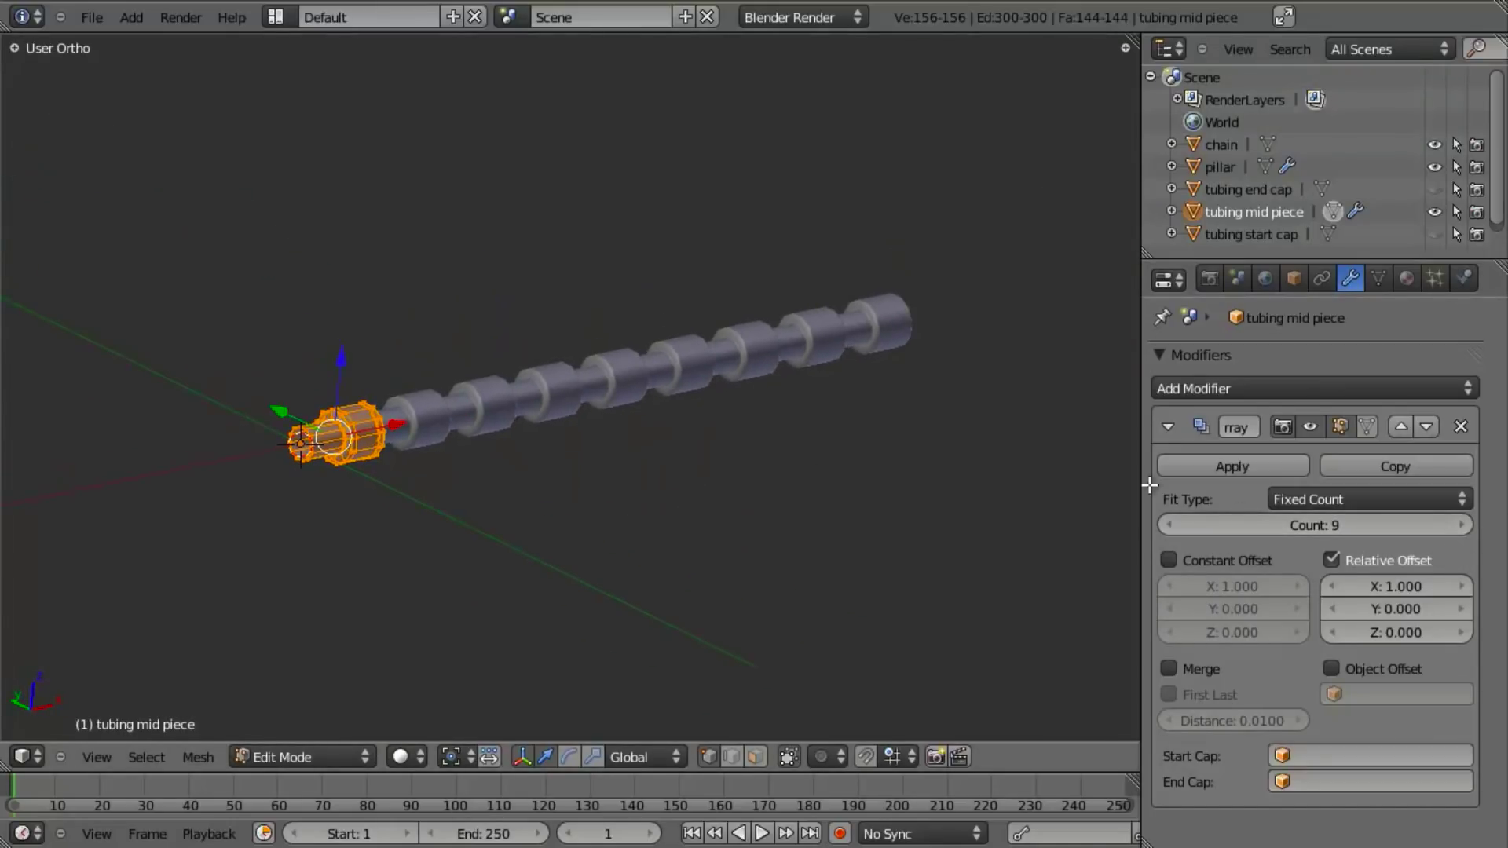
# Set the tubing array's Fit Type to Fit Curve
pyautogui.click(1359, 501)
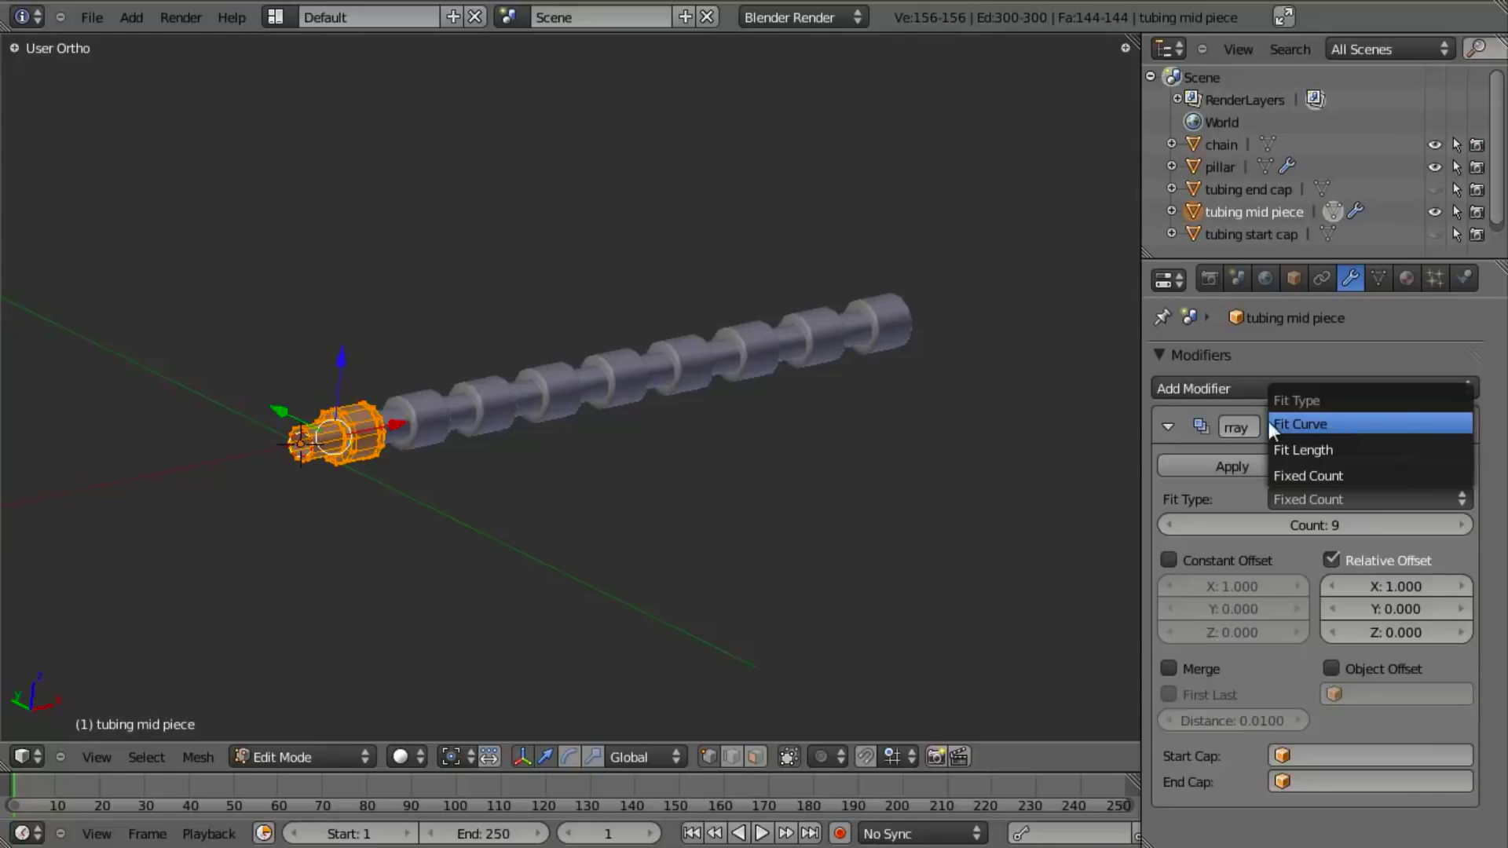
pyautogui.scroll(-2, 681, 404)
pyautogui.scroll(5, 650, 404)
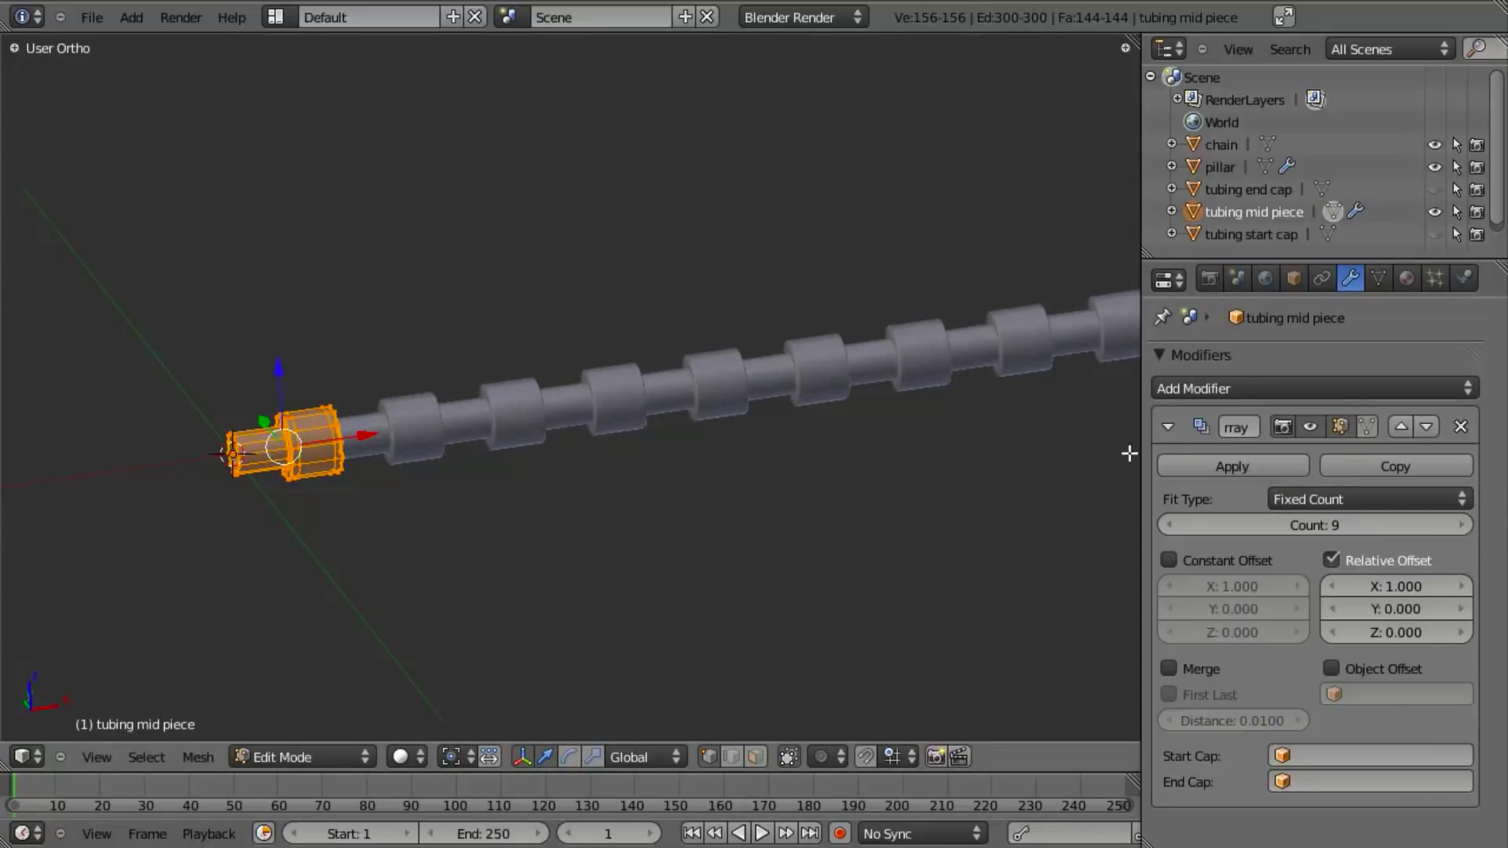
pyautogui.click(1311, 493)
pyautogui.click(1318, 420)
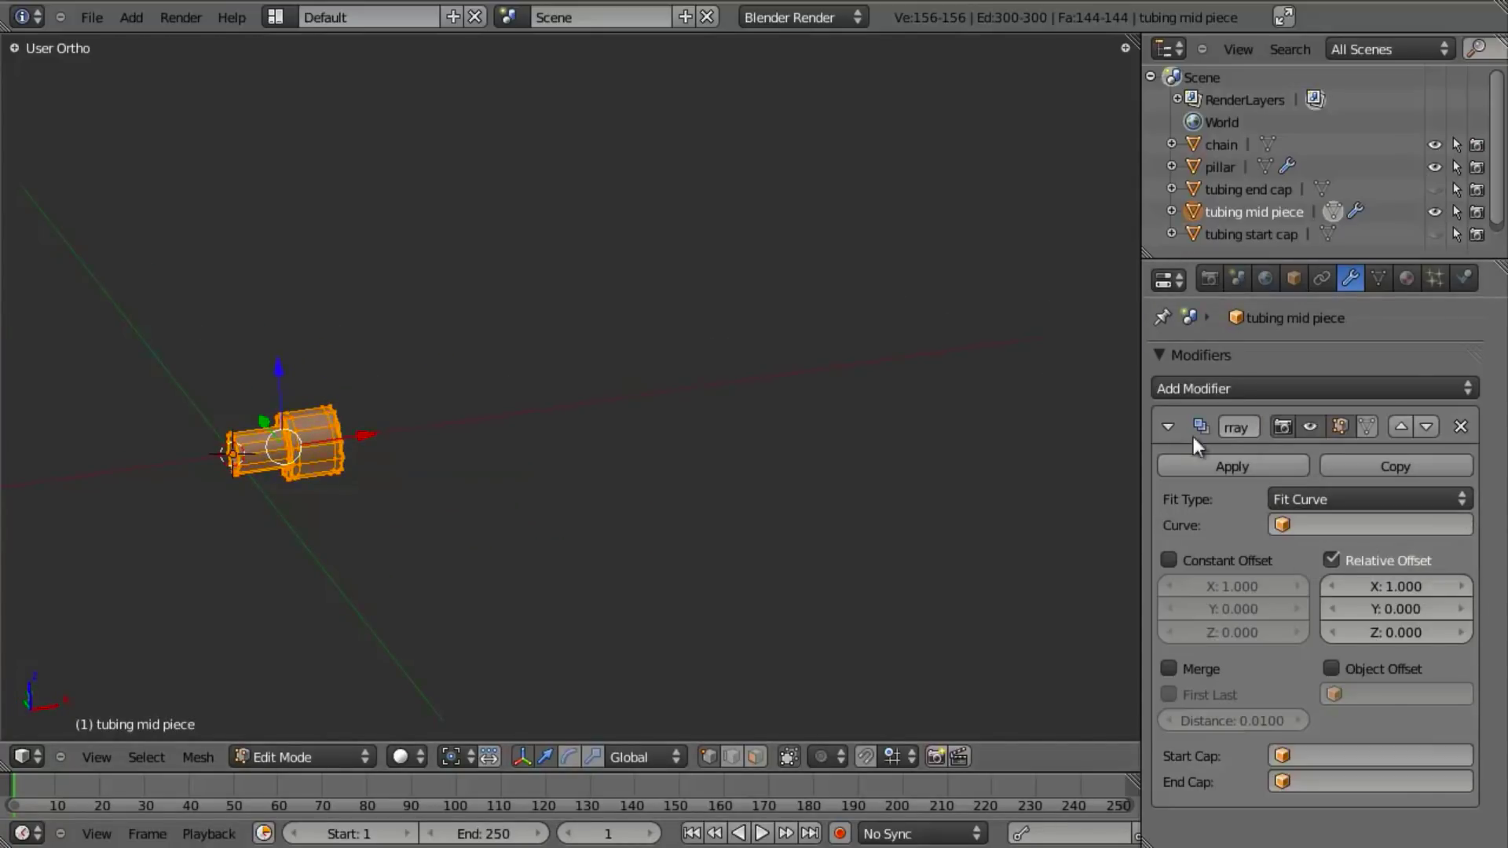
# Return to front view, centre the single tubing piece, and go back to Object Mode
pyautogui.press('KP_1')
pyautogui.keyDown('shift'); pyautogui.moveTo(337, 431); pyautogui.dragTo(501, 459, button='middle'); pyautogui.keyUp('shift')
pyautogui.hotkey('shift', 'a')
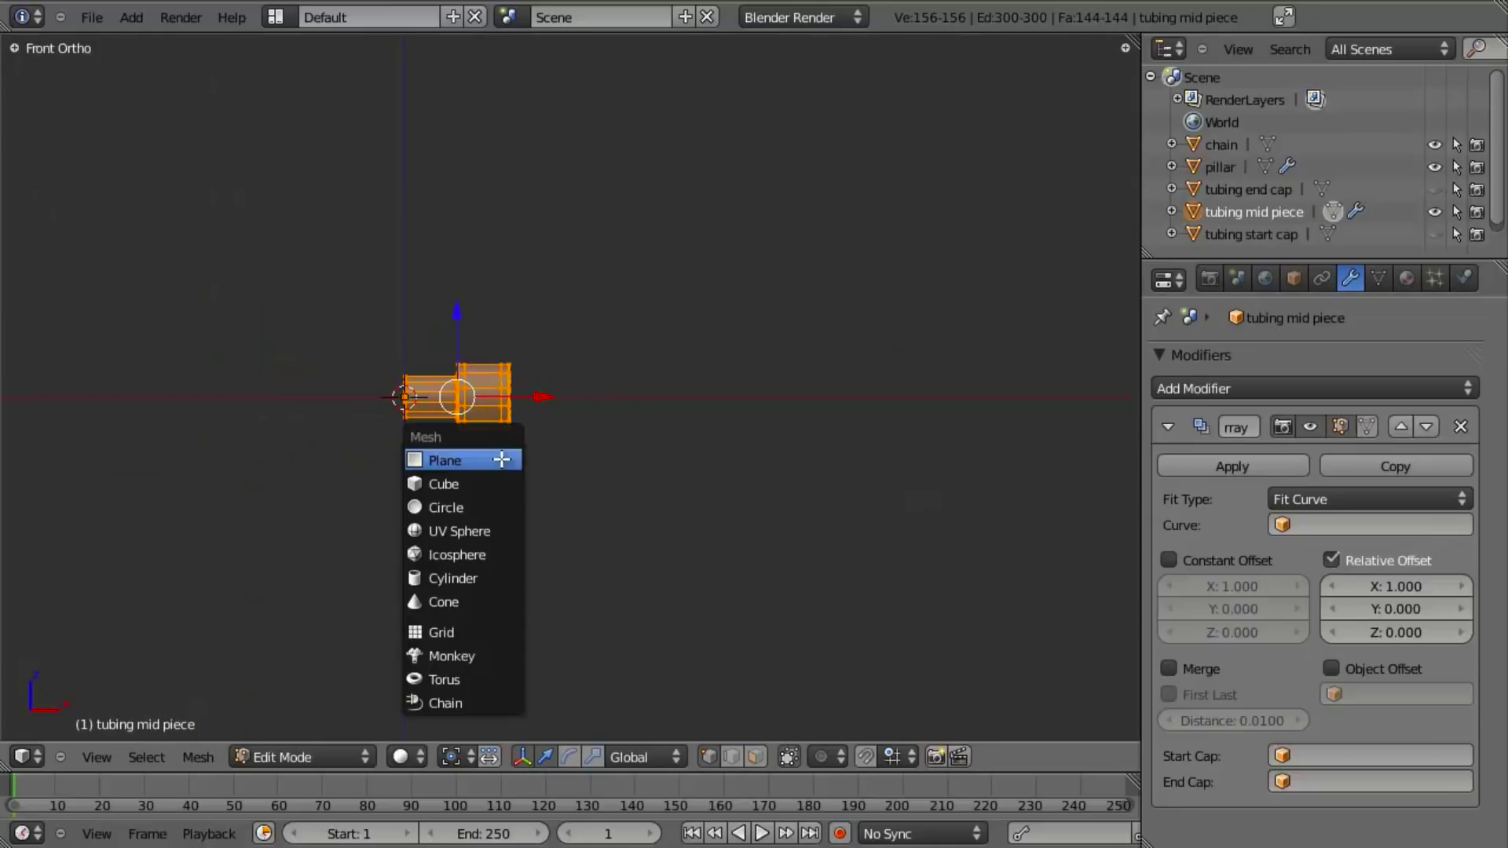
pyautogui.press('Tab')
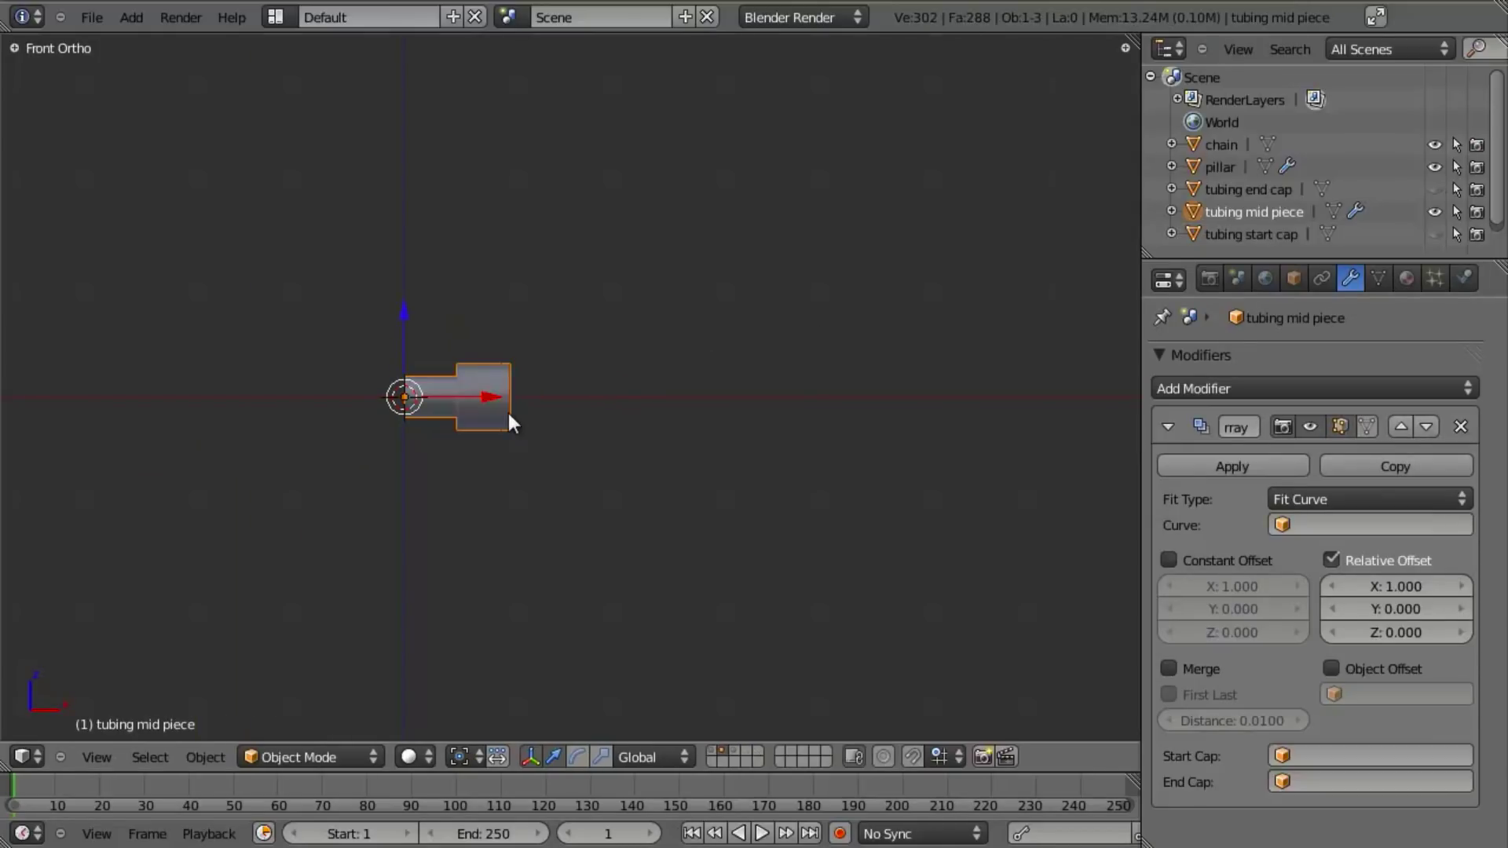
pyautogui.hotkey('shift', 'a')
# Add a Path curve and set it as the tubing mid piece's Array curve
pyautogui.moveTo(522, 441)
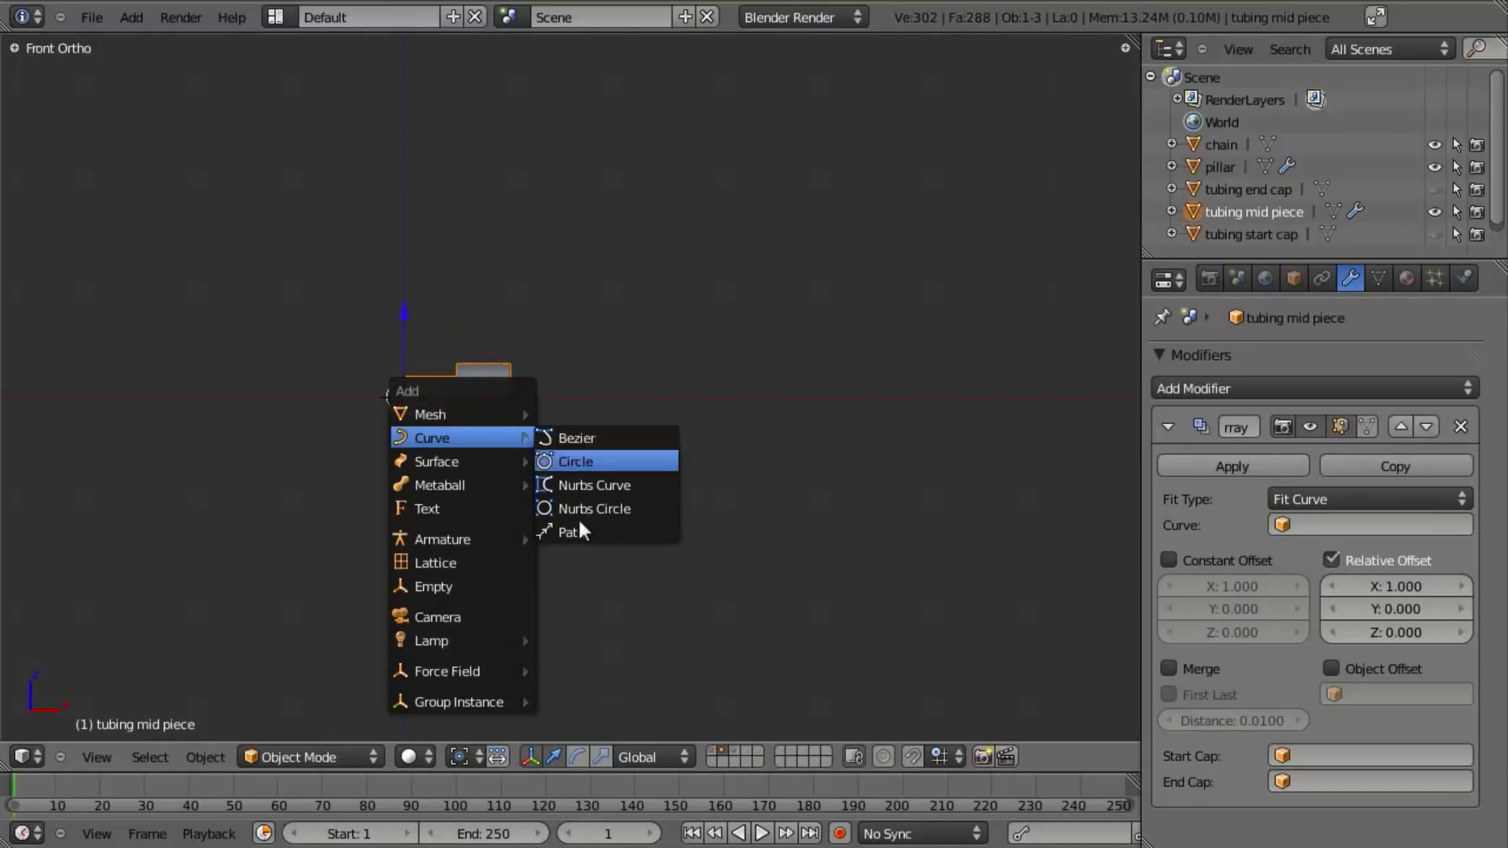
pyautogui.click(572, 532)
pyautogui.rightClick(507, 415)
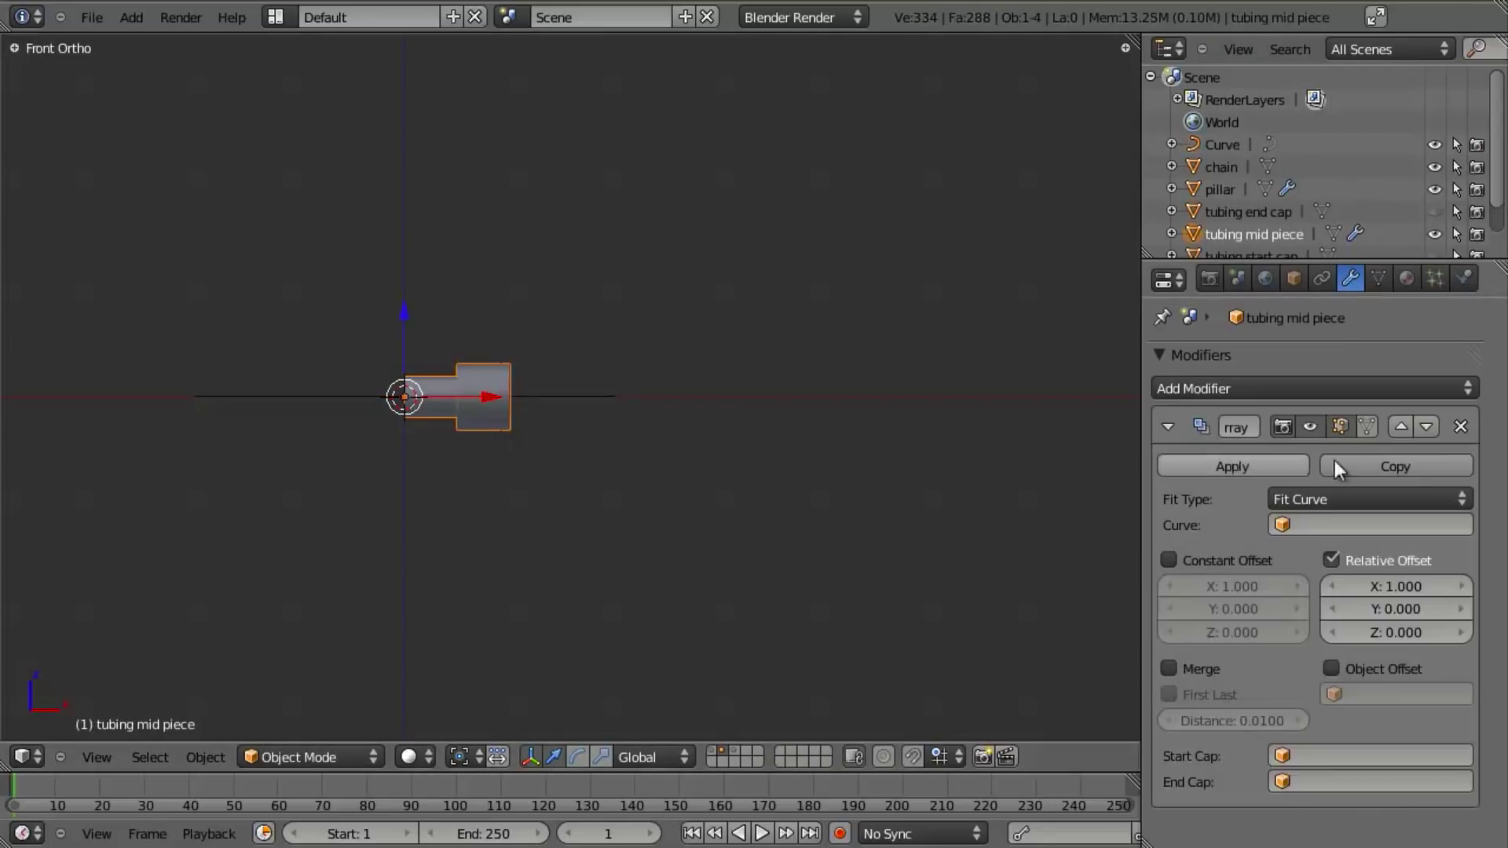
pyautogui.click(1321, 525)
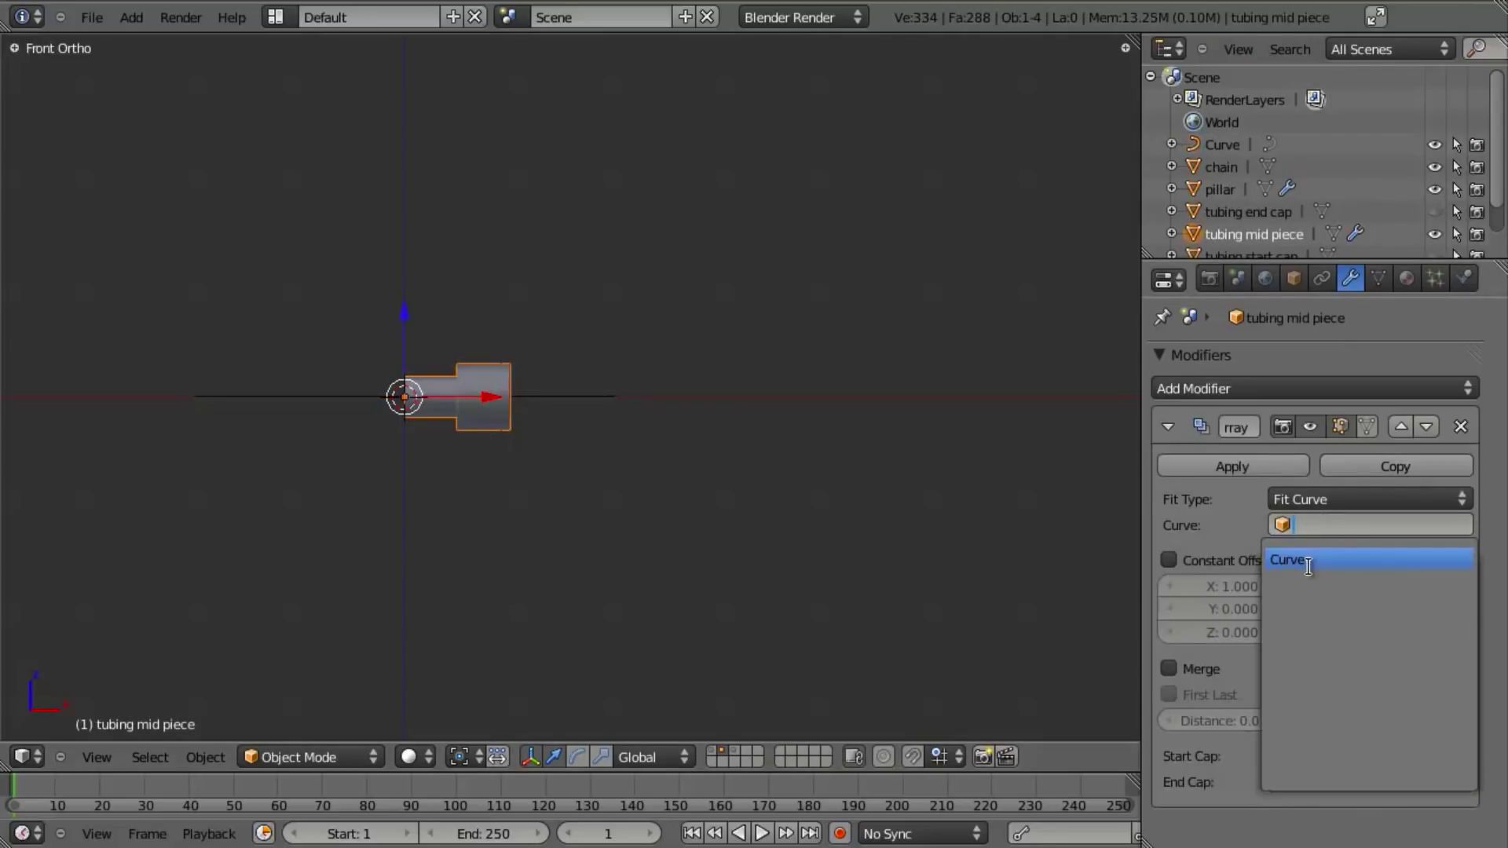
pyautogui.click(1312, 561)
# In the Curve's Edit Mode, move its right end point to stretch the path
pyautogui.rightClick(281, 399)
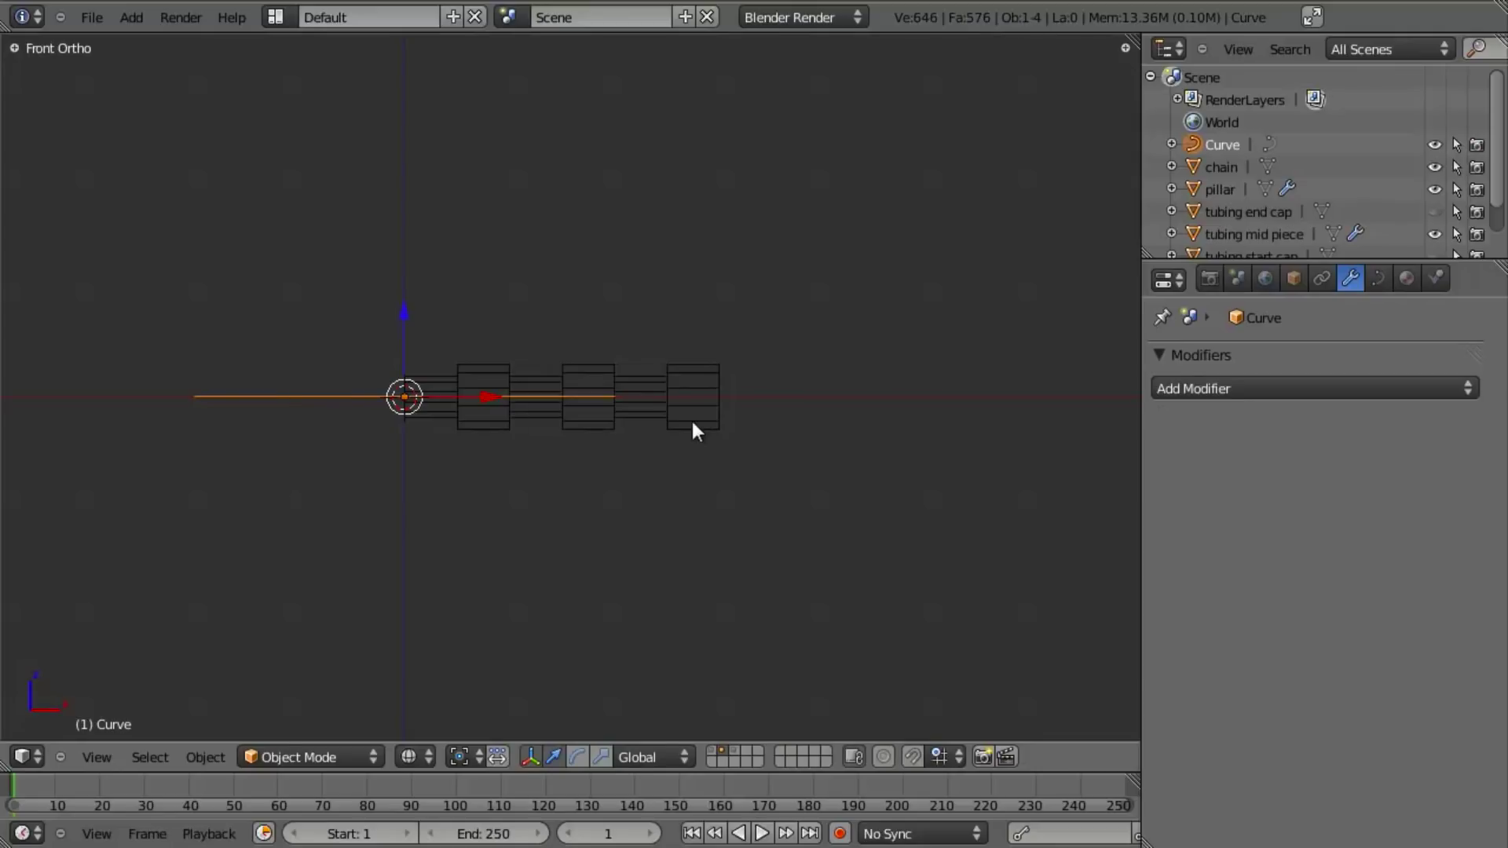
pyautogui.press('Tab')
pyautogui.press('Tab')
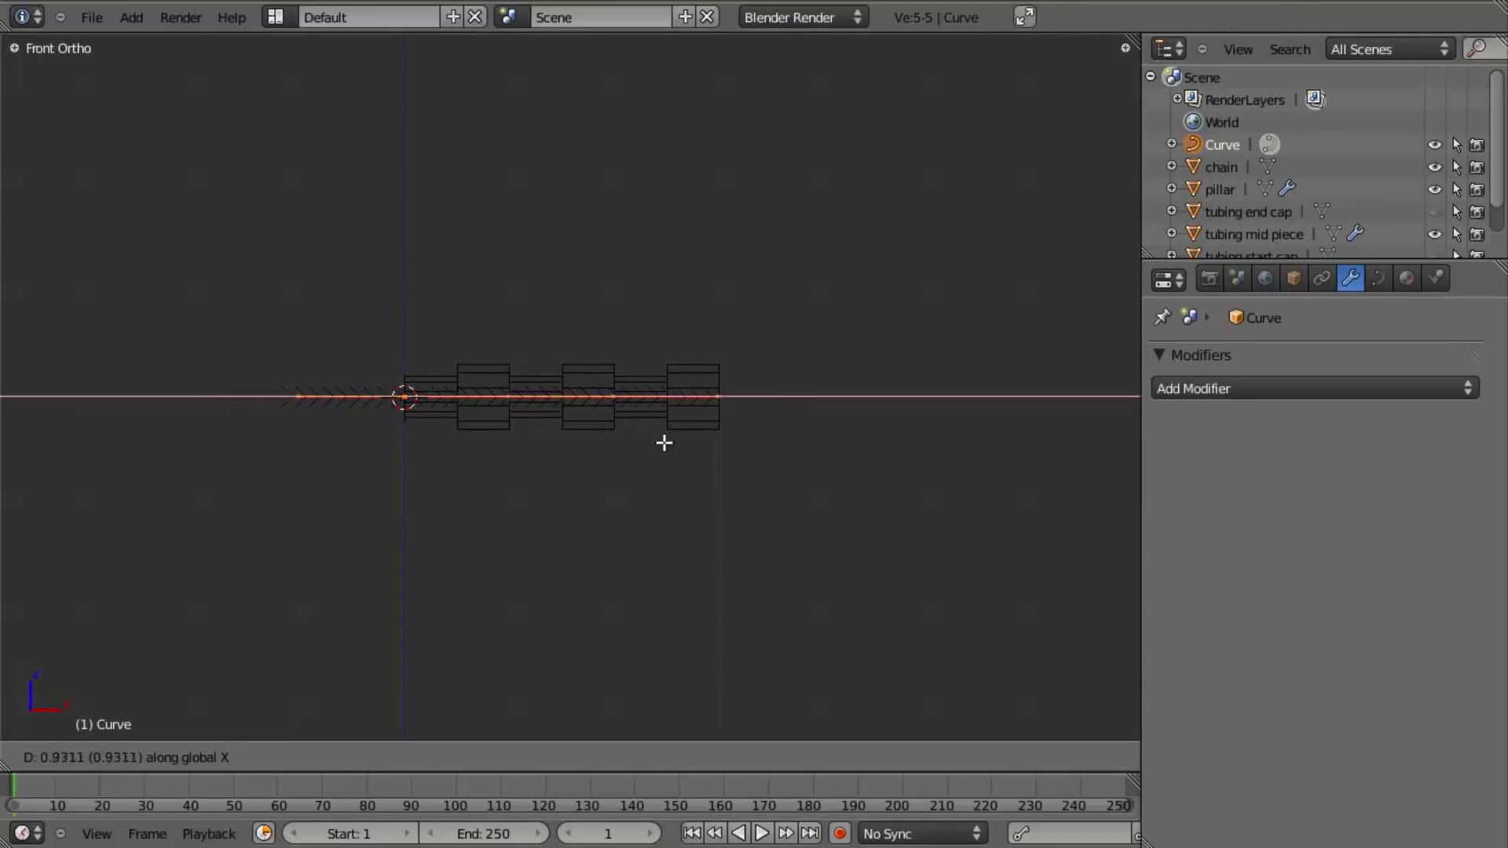
pyautogui.press('Tab')
pyautogui.rightClick(774, 446)
pyautogui.scroll(-2, 774, 445)
pyautogui.press('g')
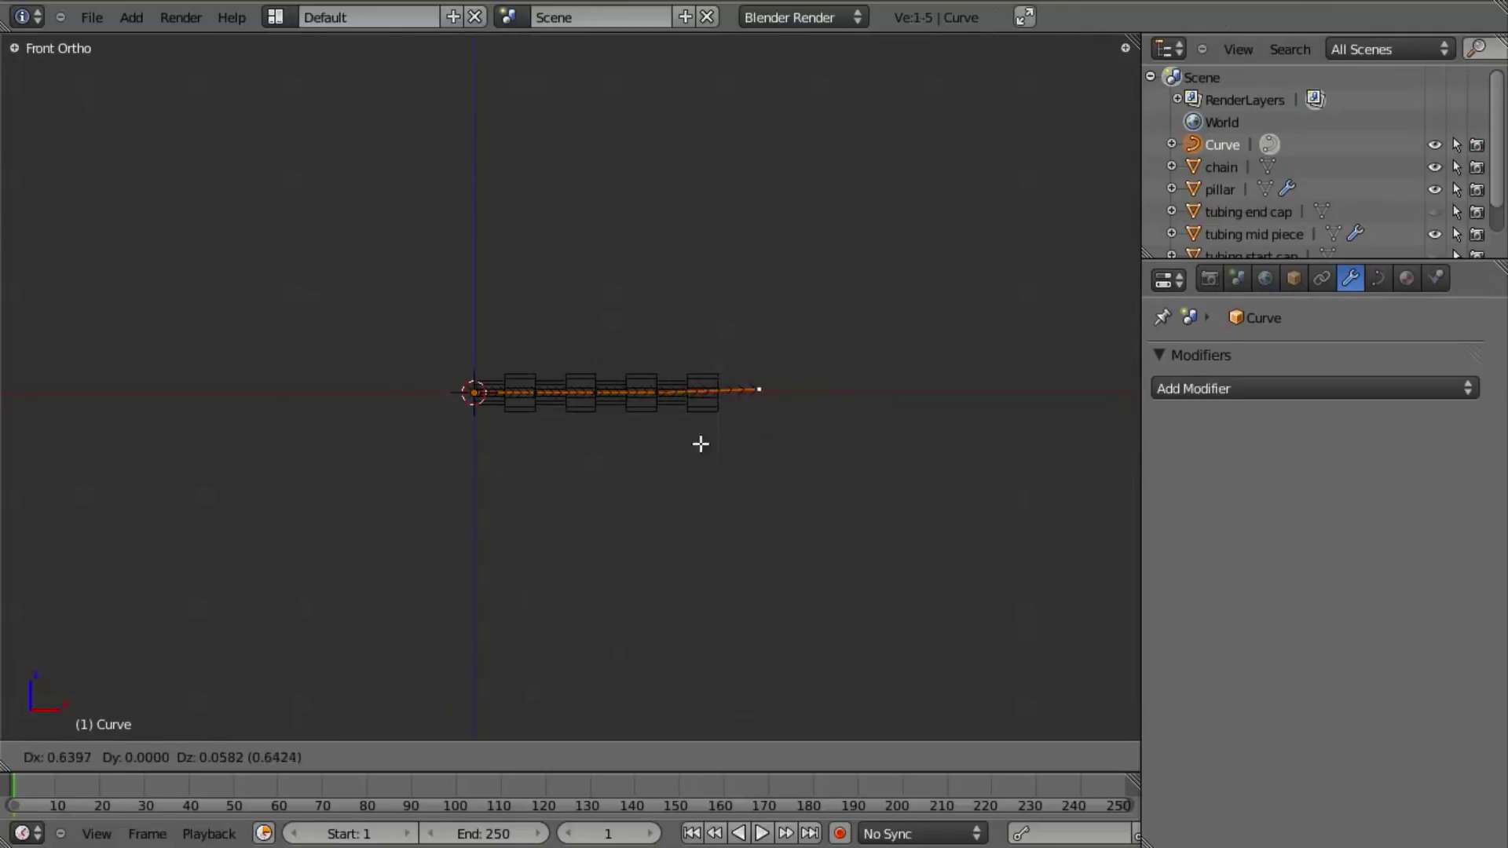
pyautogui.rightClick(976, 405)
pyautogui.scroll(-3, 976, 405)
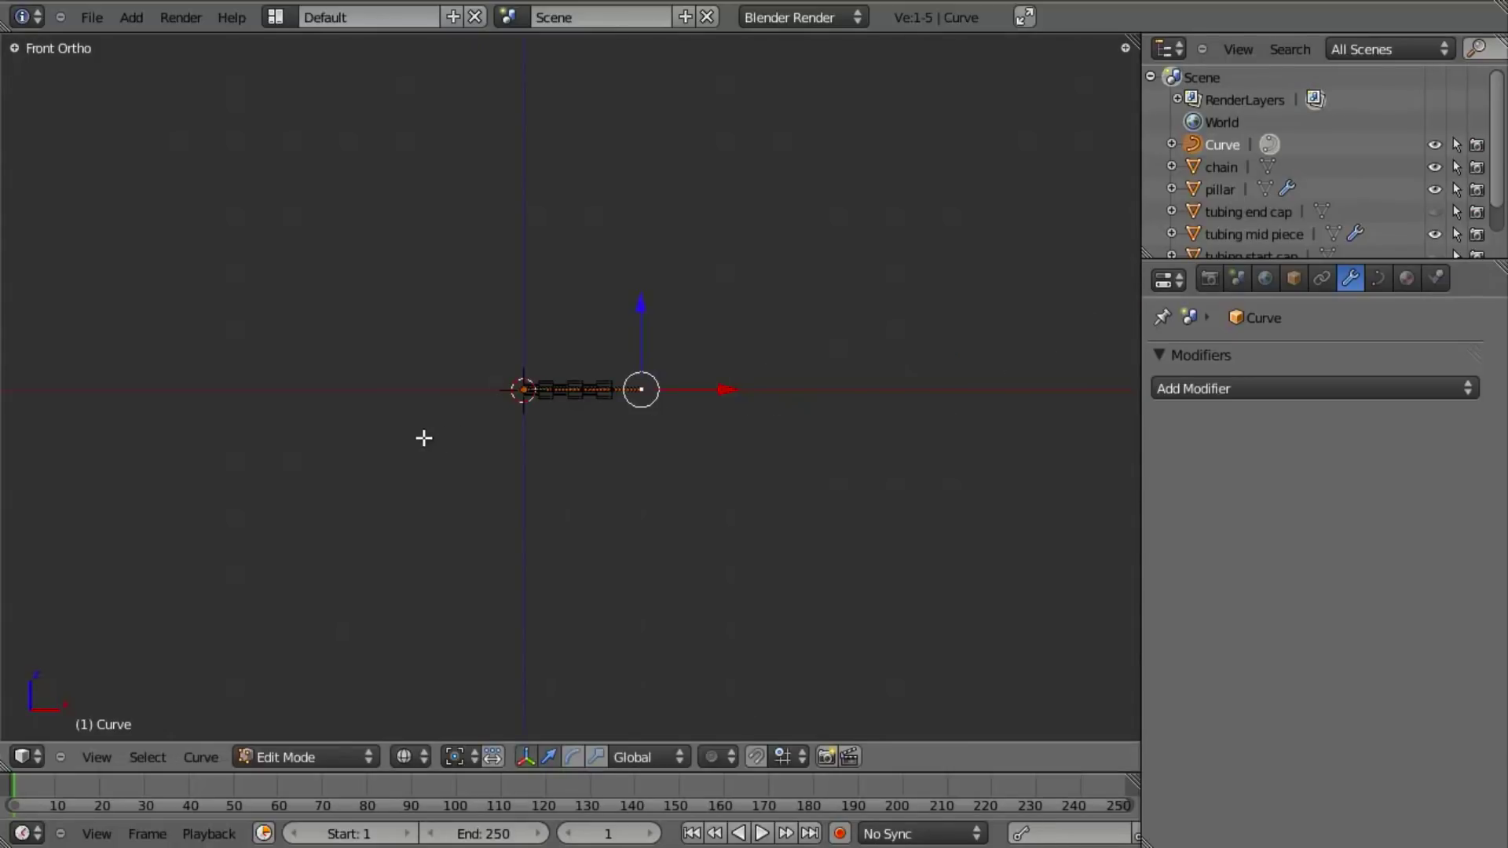
pyautogui.press('g')
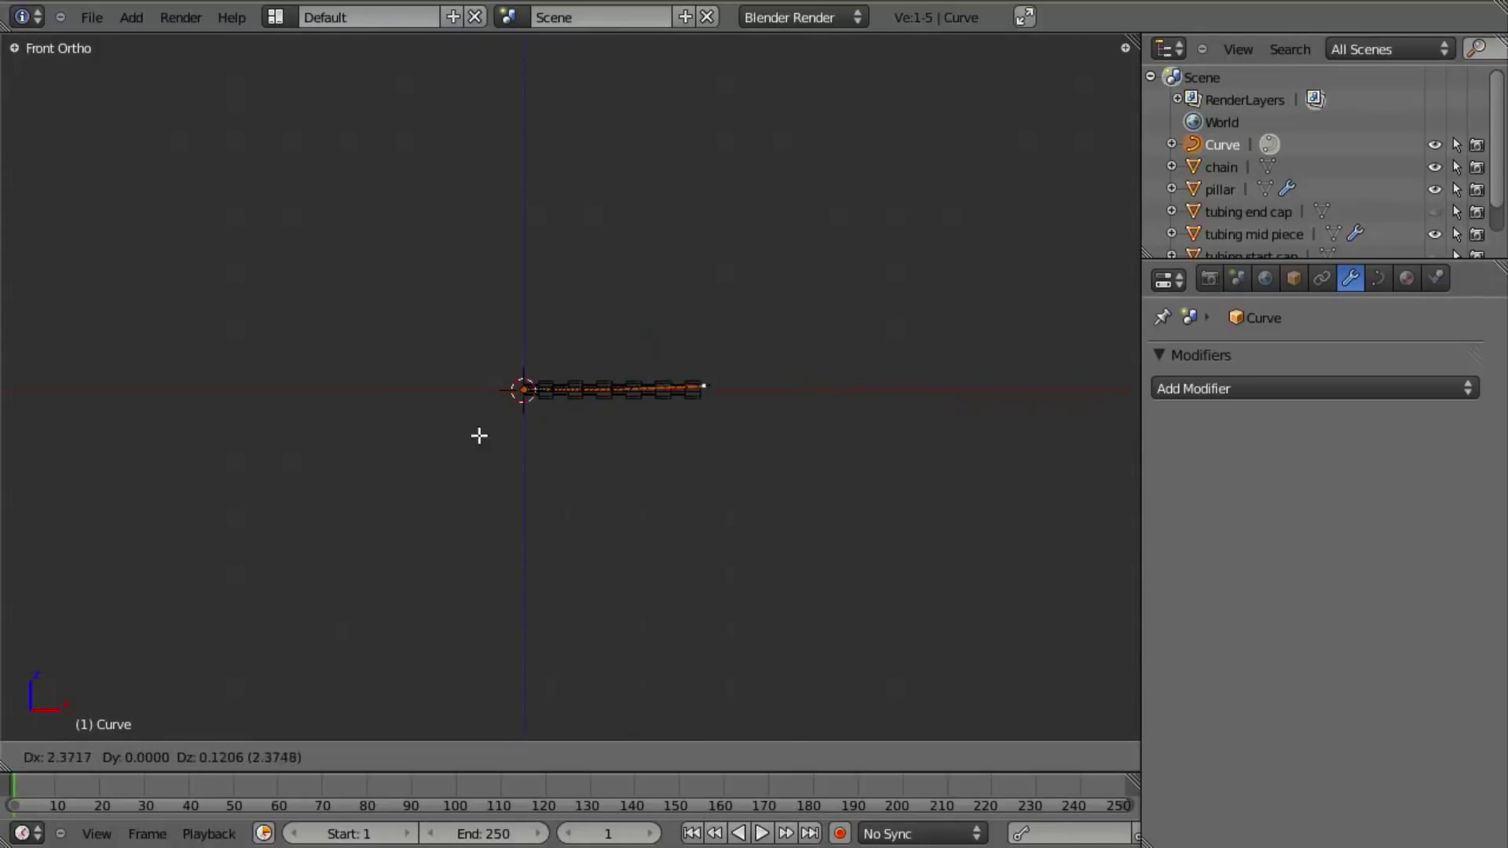
# Cancel the end point move, return to Object Mode and delete the Curve object
pyautogui.rightClick(613, 448)
pyautogui.scroll(4, 664, 446)
pyautogui.scroll(4, 664, 445)
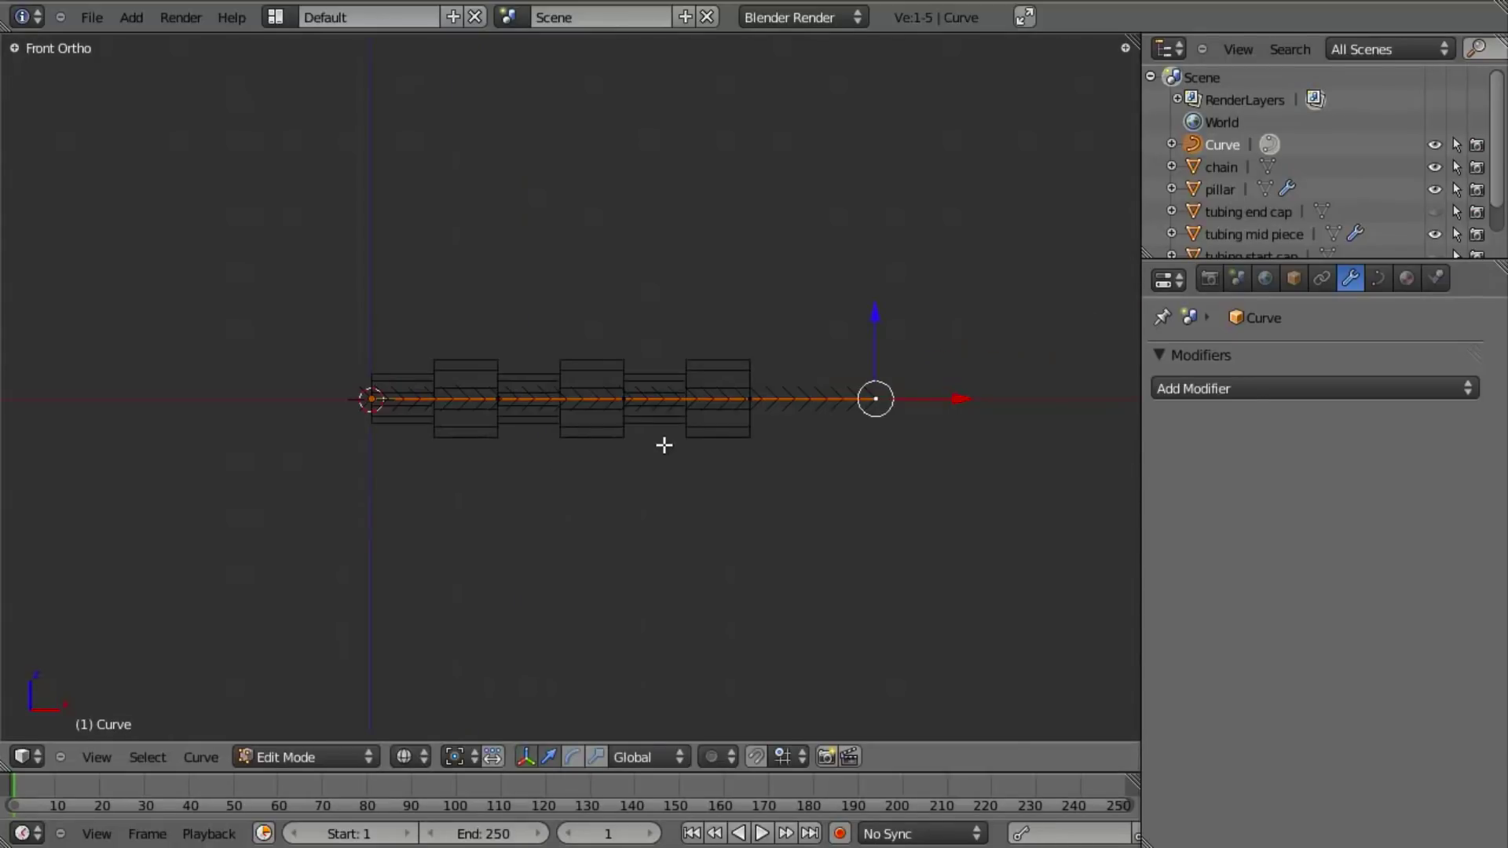
pyautogui.press('Tab')
pyautogui.press('x')
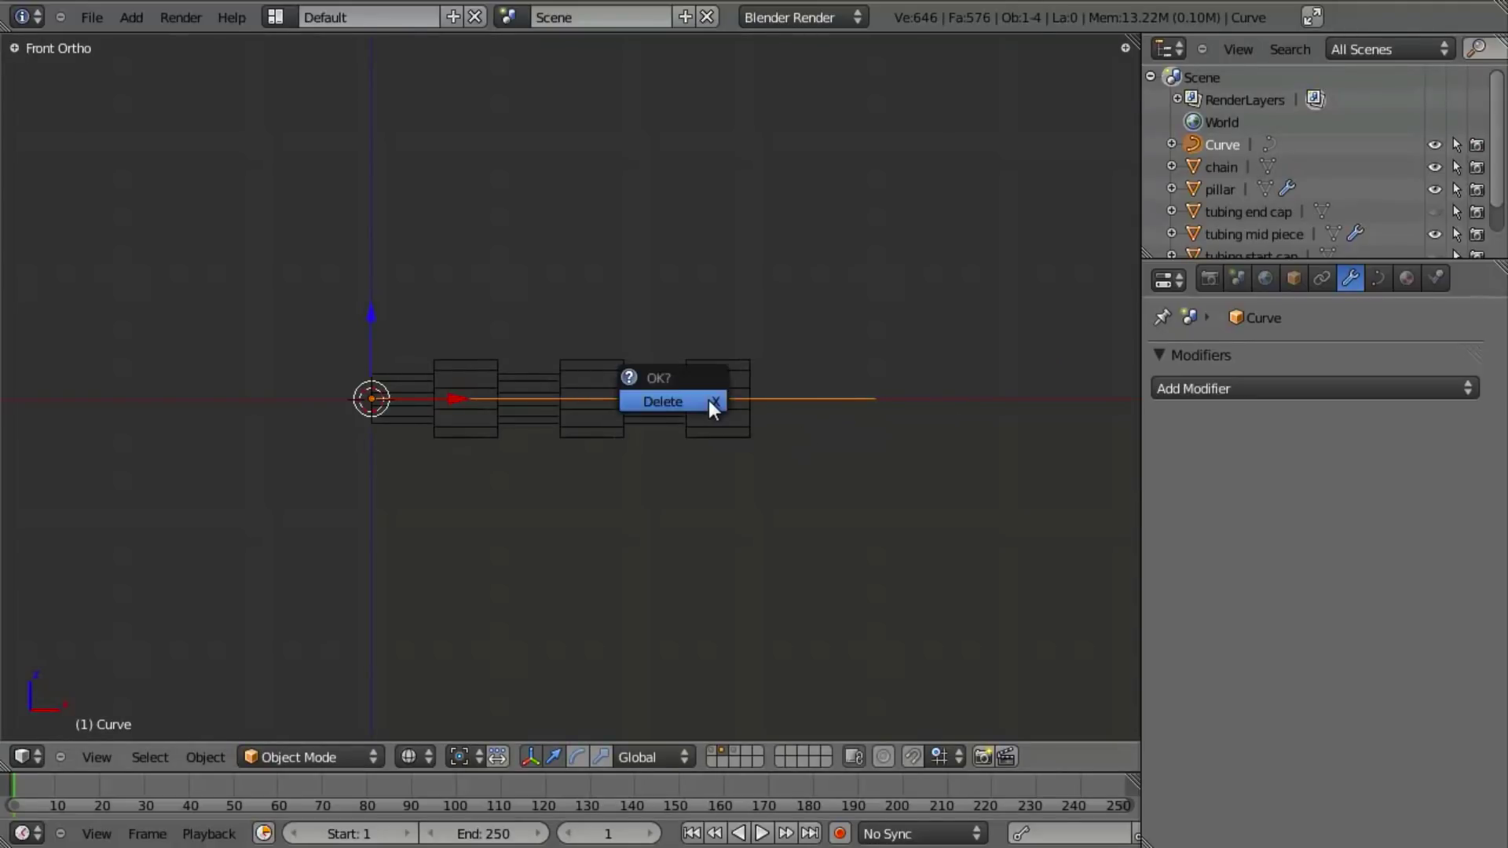
pyautogui.click(708, 399)
# Switch the tubing array to Fit Length and raise its length to about 25.29
pyautogui.rightClick(406, 411)
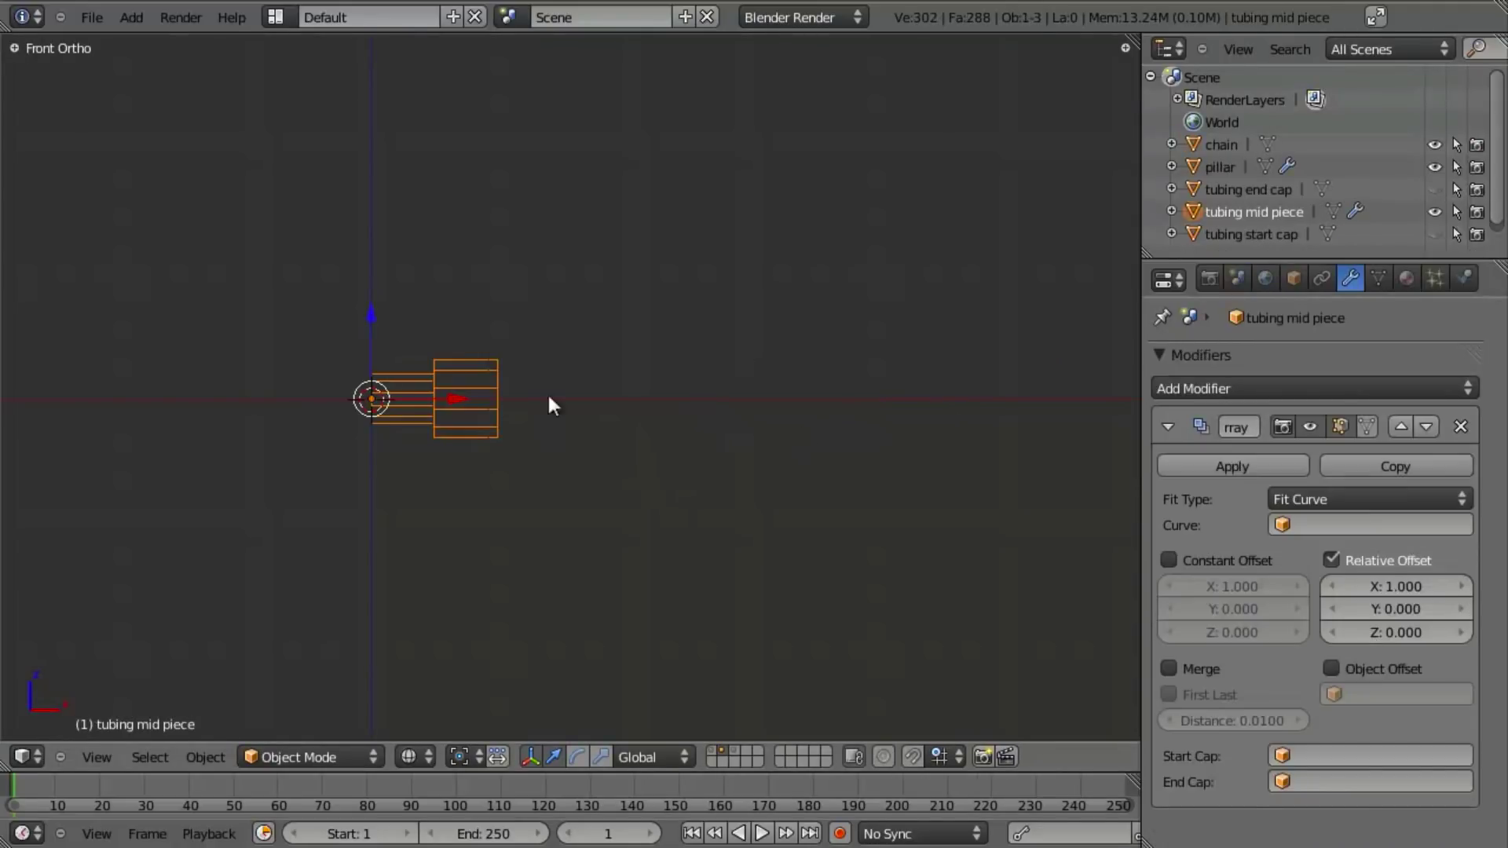
pyautogui.click(1336, 508)
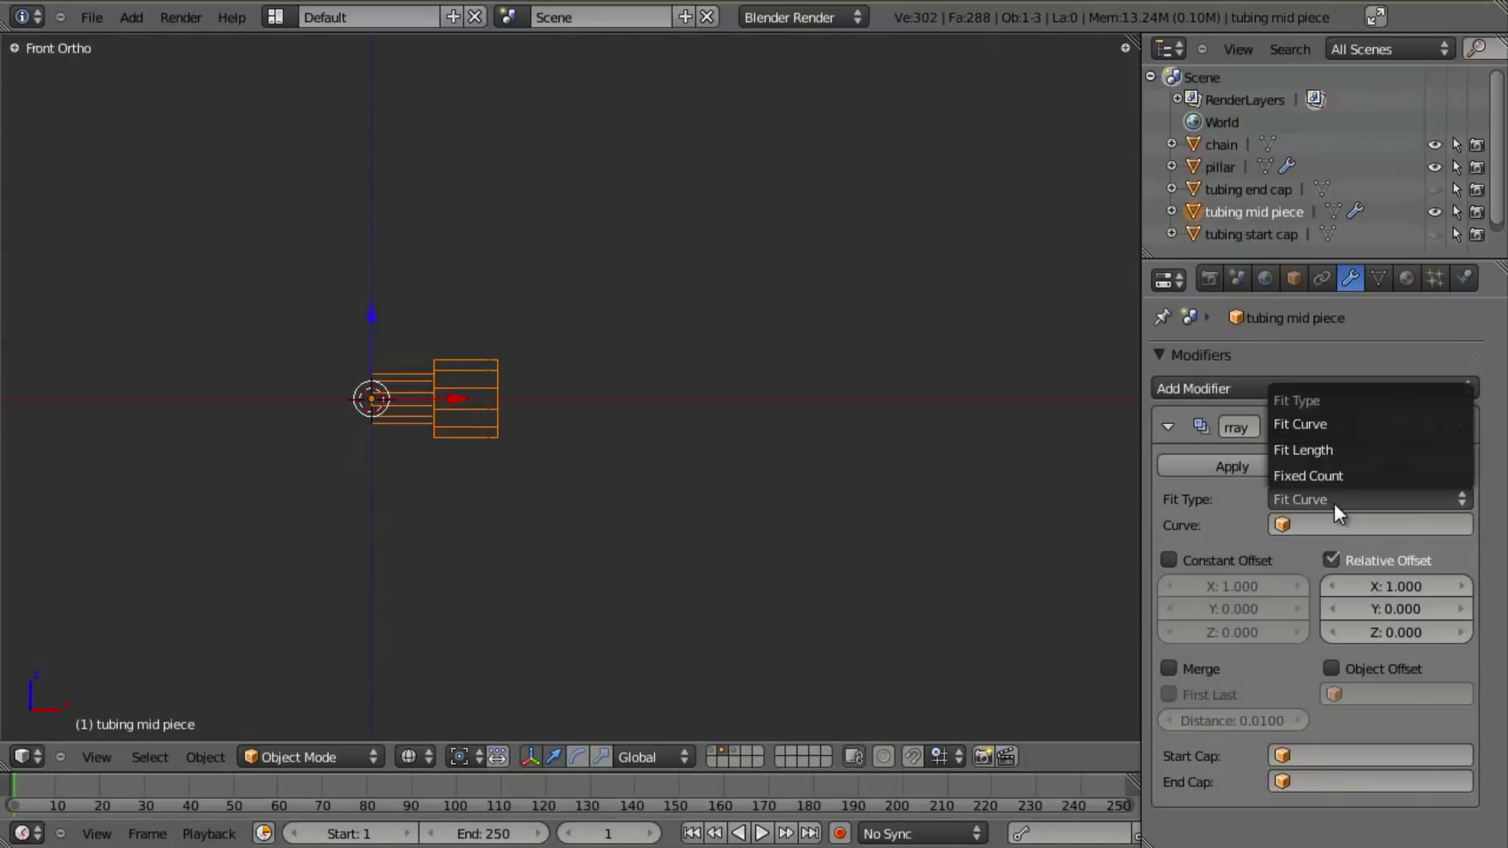
pyautogui.click(1340, 451)
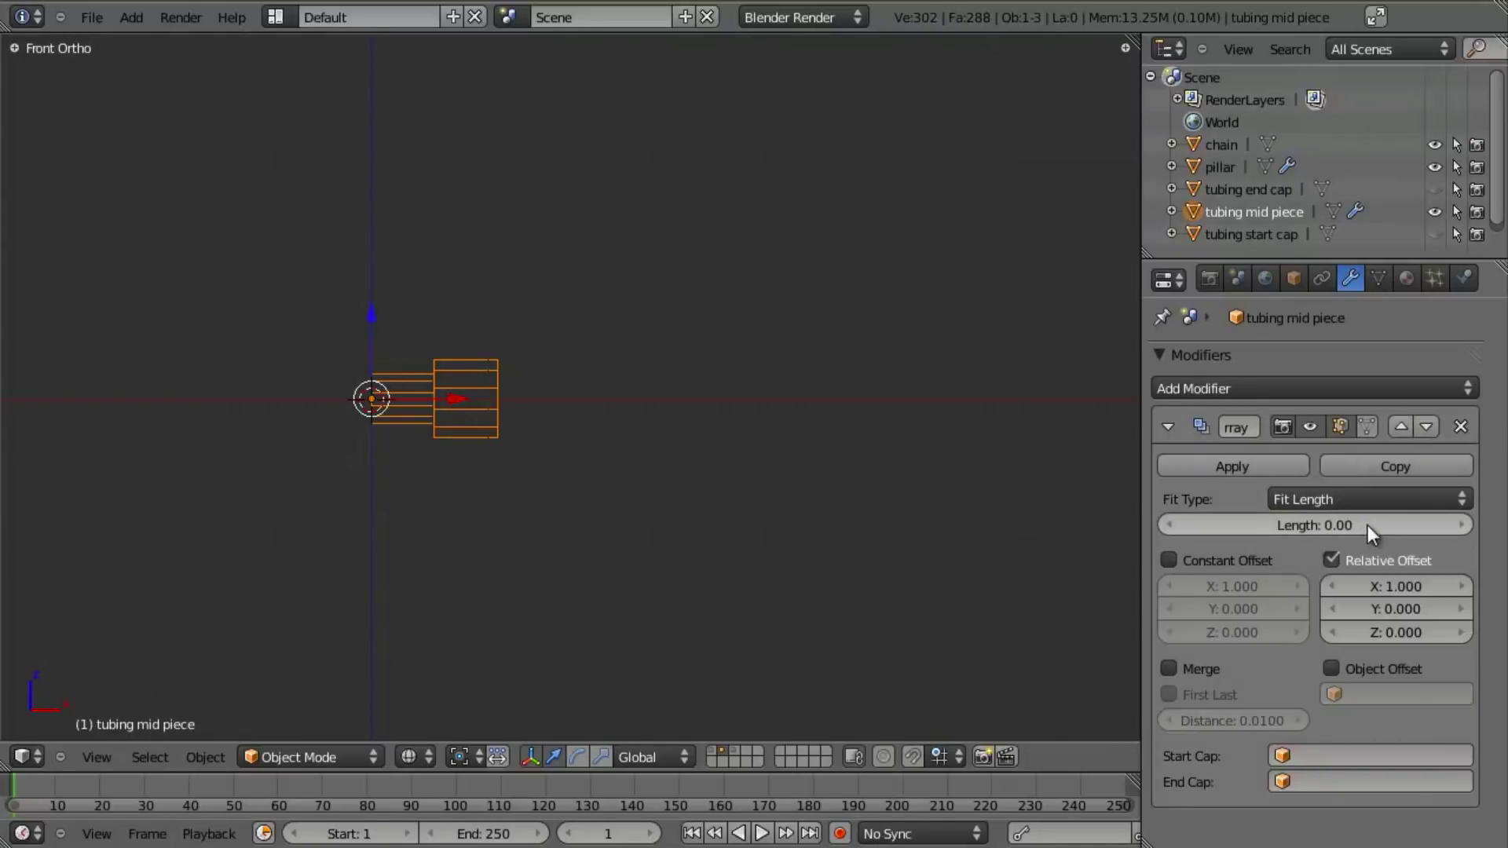
pyautogui.moveTo(1472, 534); pyautogui.dragTo(1339, 525)
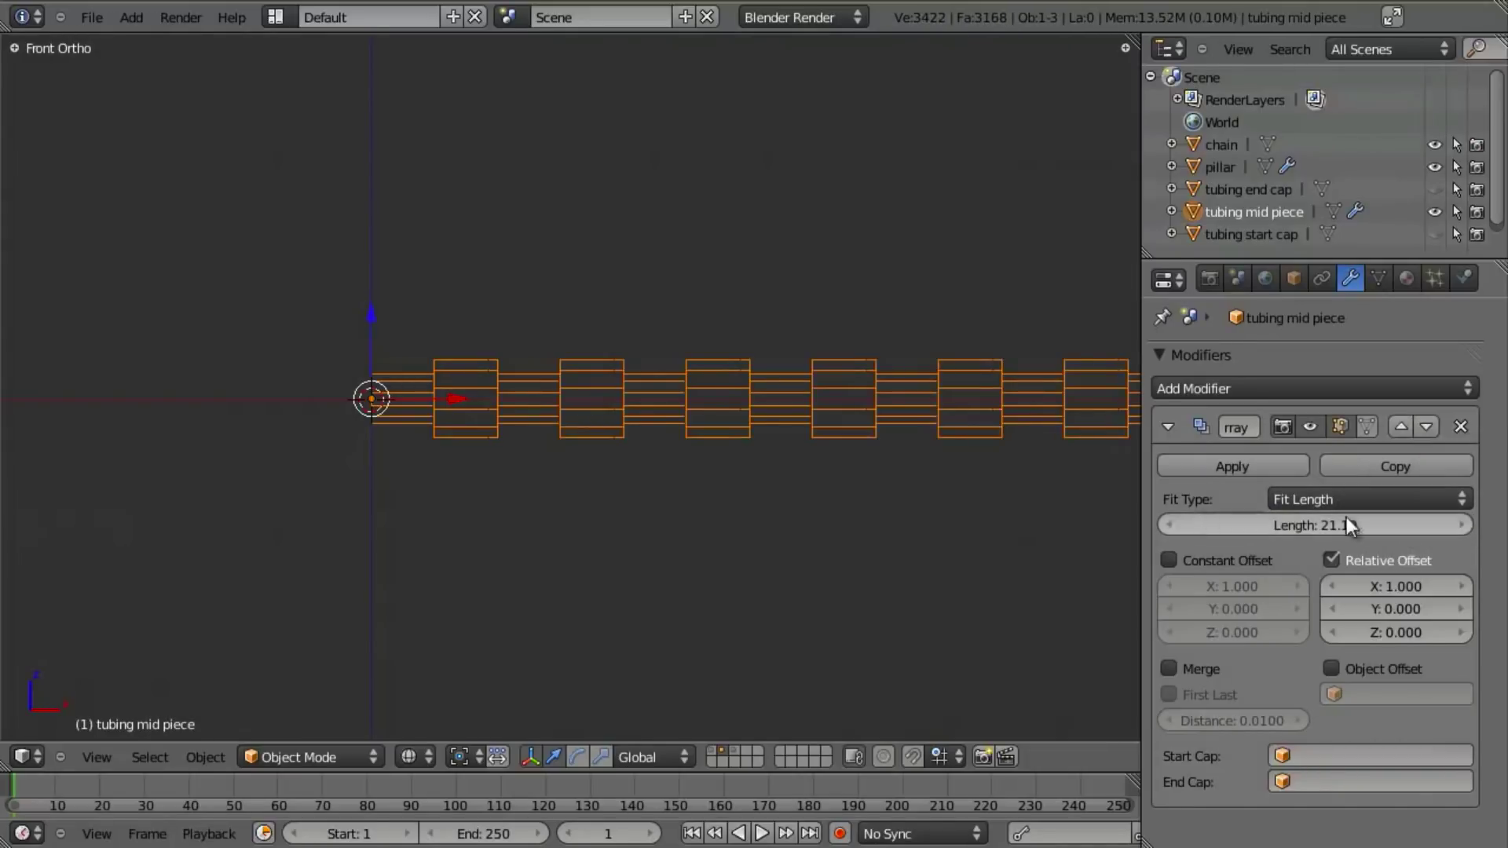
pyautogui.press('Home')
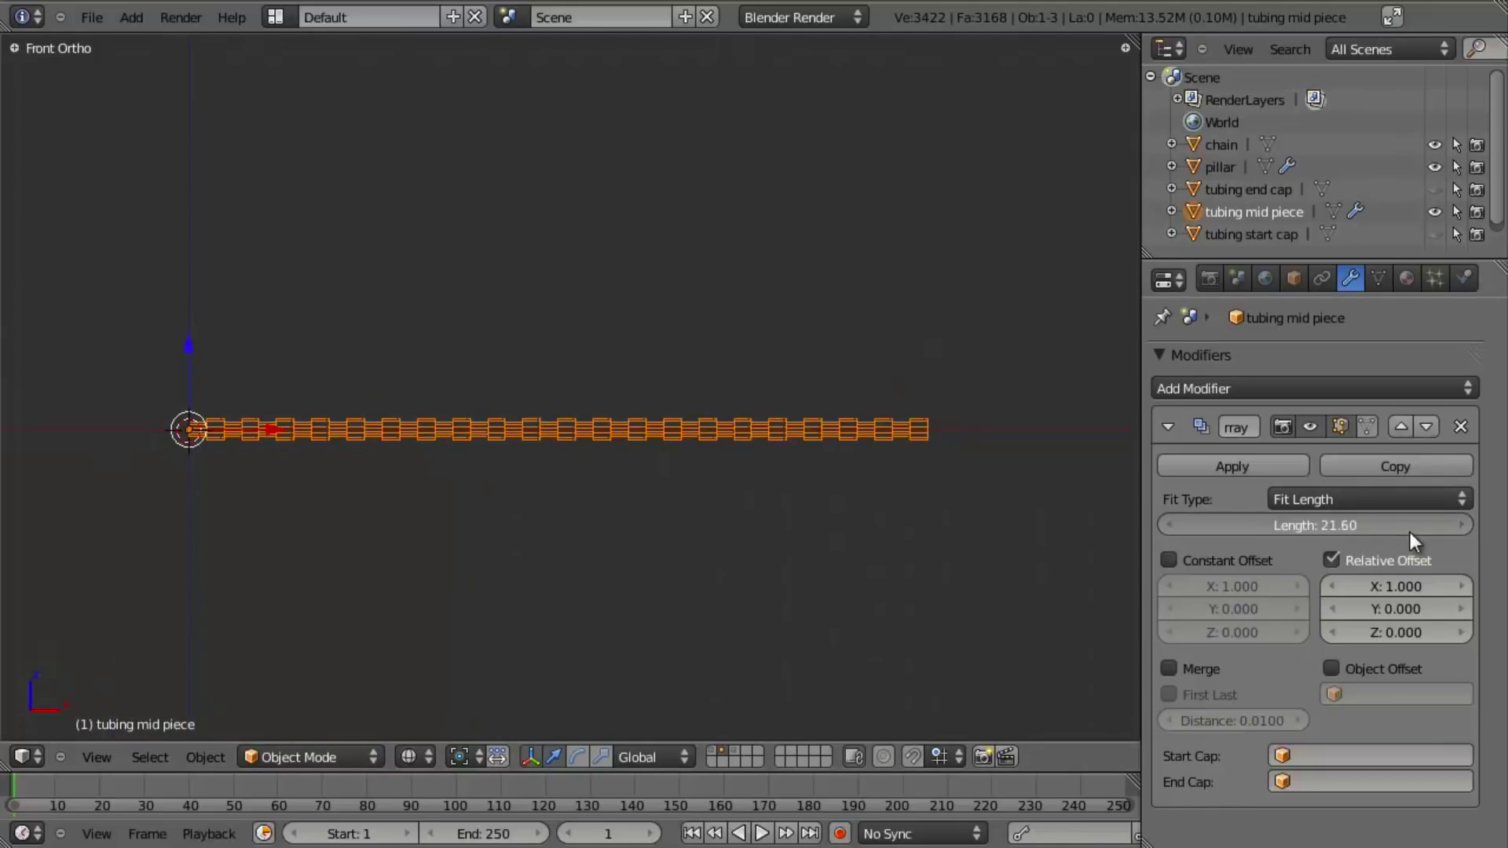
pyautogui.moveTo(1410, 531); pyautogui.dragTo(1434, 534)
pyautogui.scroll(5, 611, 451)
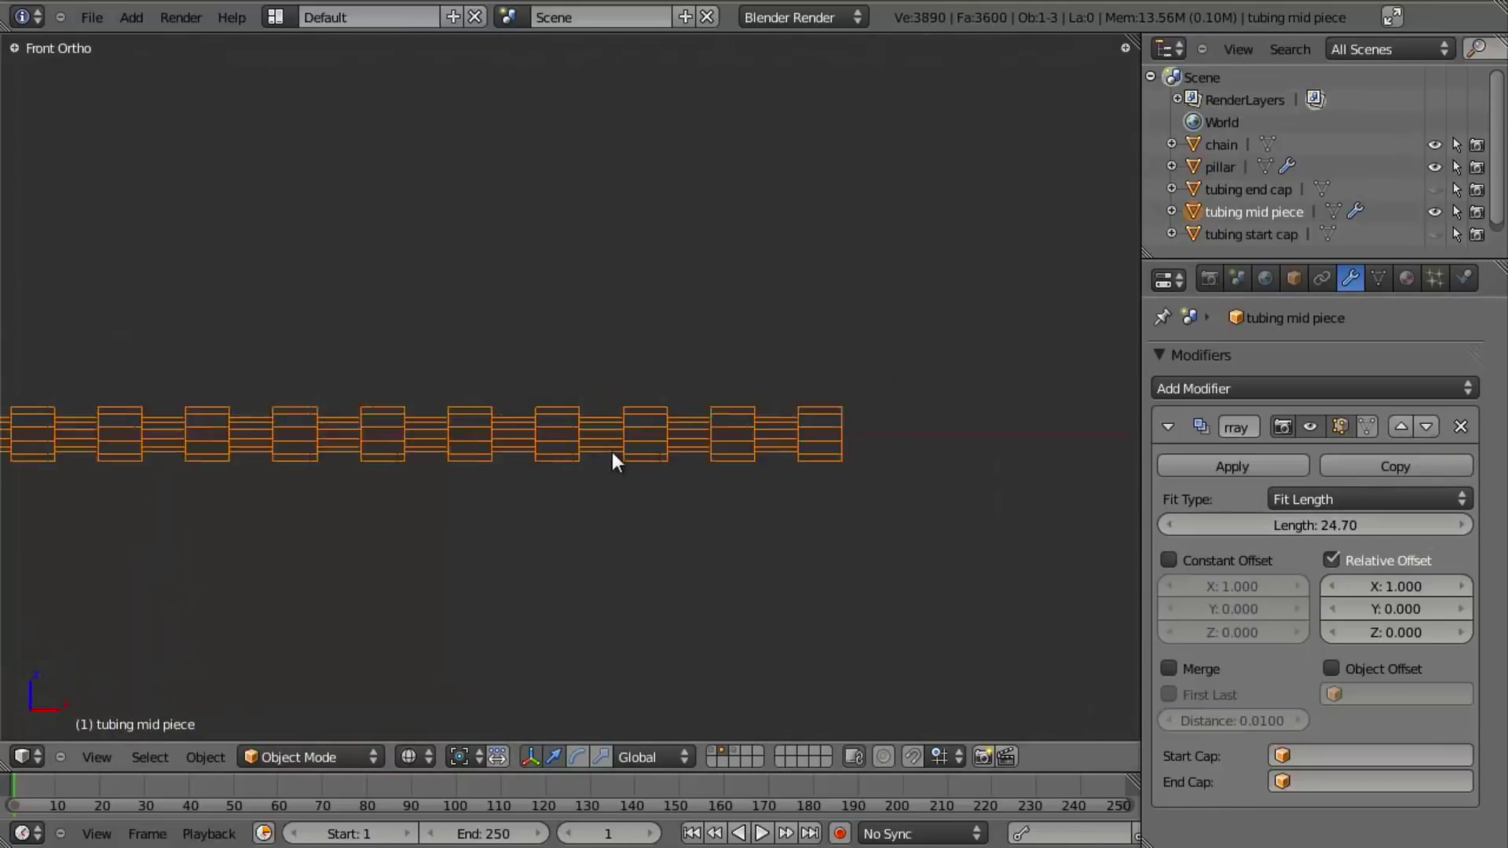
pyautogui.scroll(1, 611, 451)
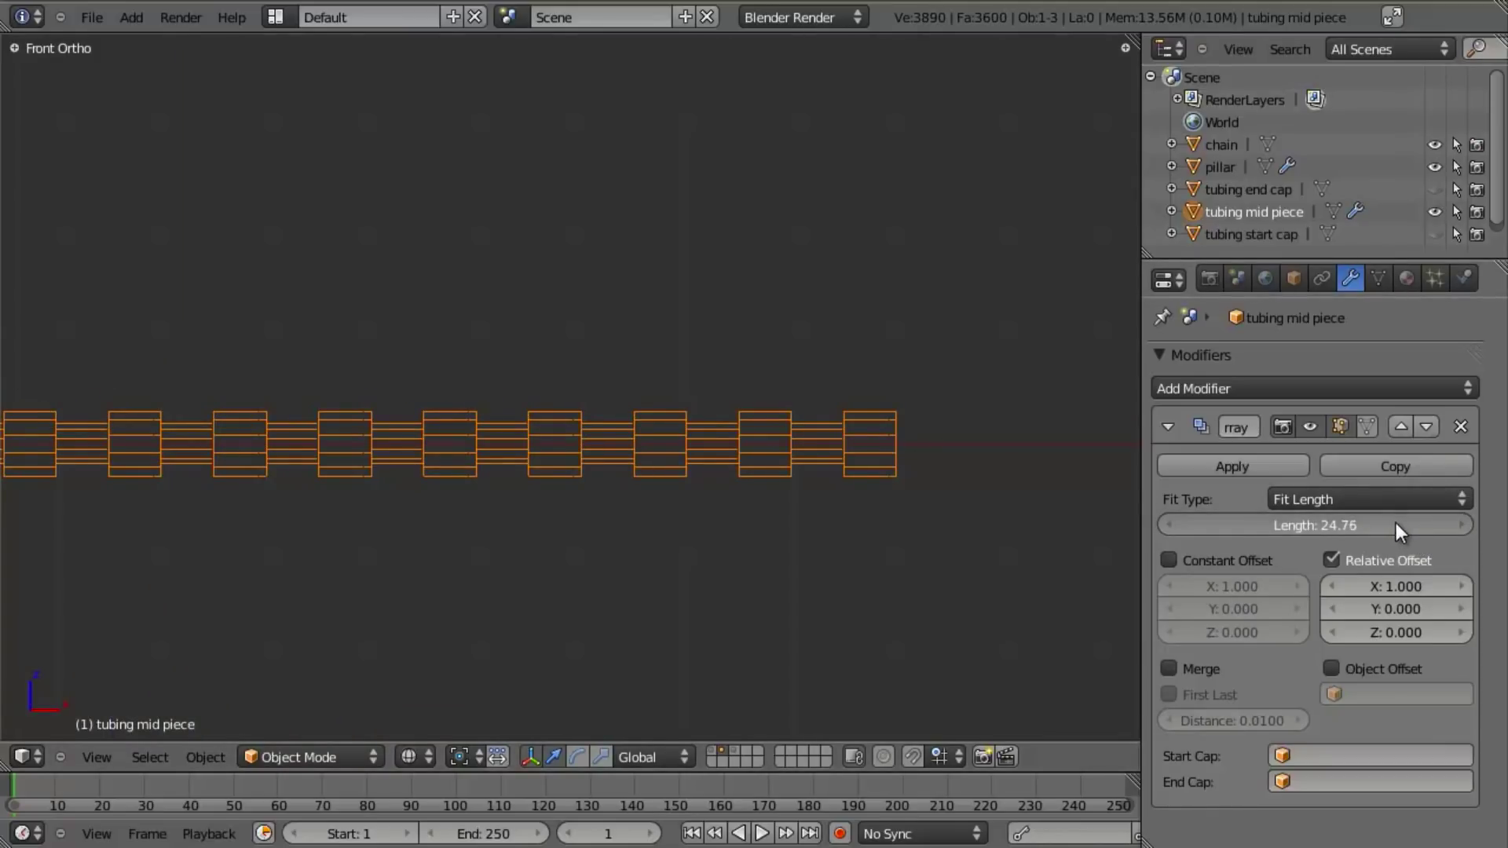
pyautogui.moveTo(1406, 525); pyautogui.dragTo(1431, 526)
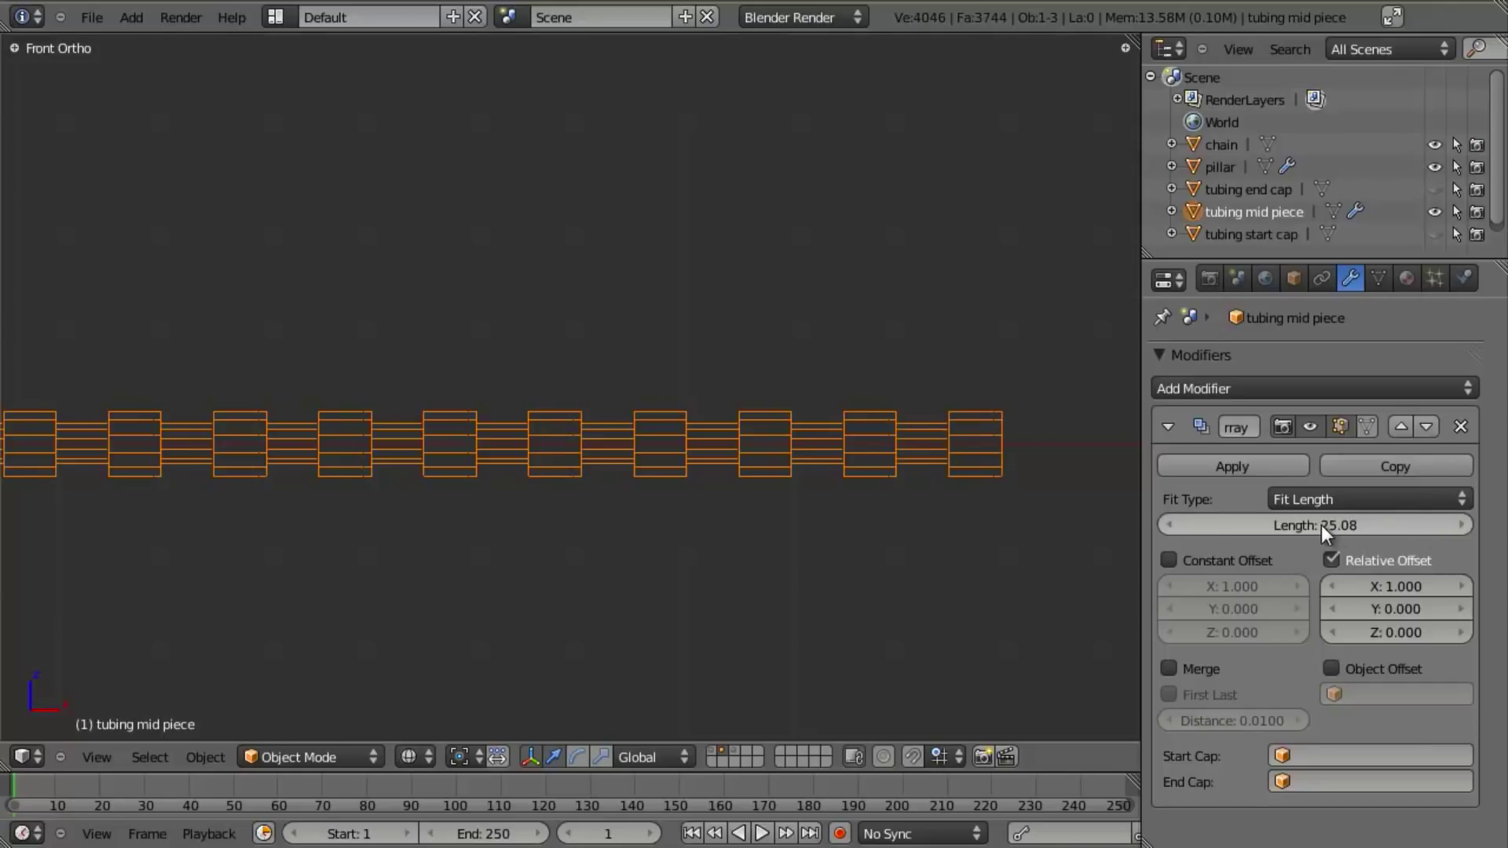
pyautogui.moveTo(1335, 529); pyautogui.dragTo(1397, 534)
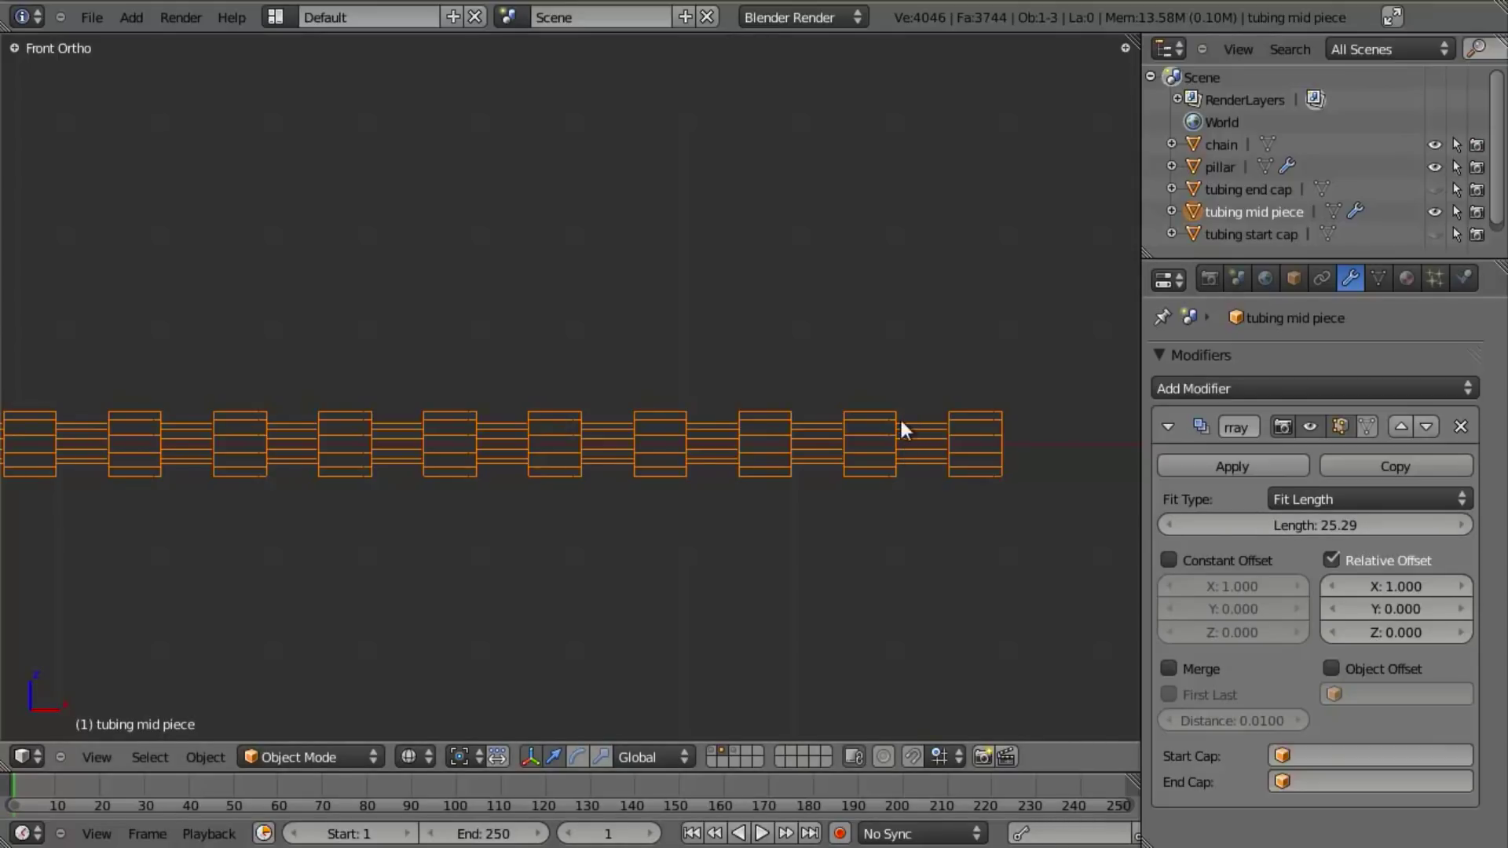
# Try Constant Offset with tighter X spacing, then revert to Relative Offset
pyautogui.click(1330, 560)
pyautogui.click(1169, 560)
pyautogui.moveTo(1214, 587); pyautogui.dragTo(1186, 582)
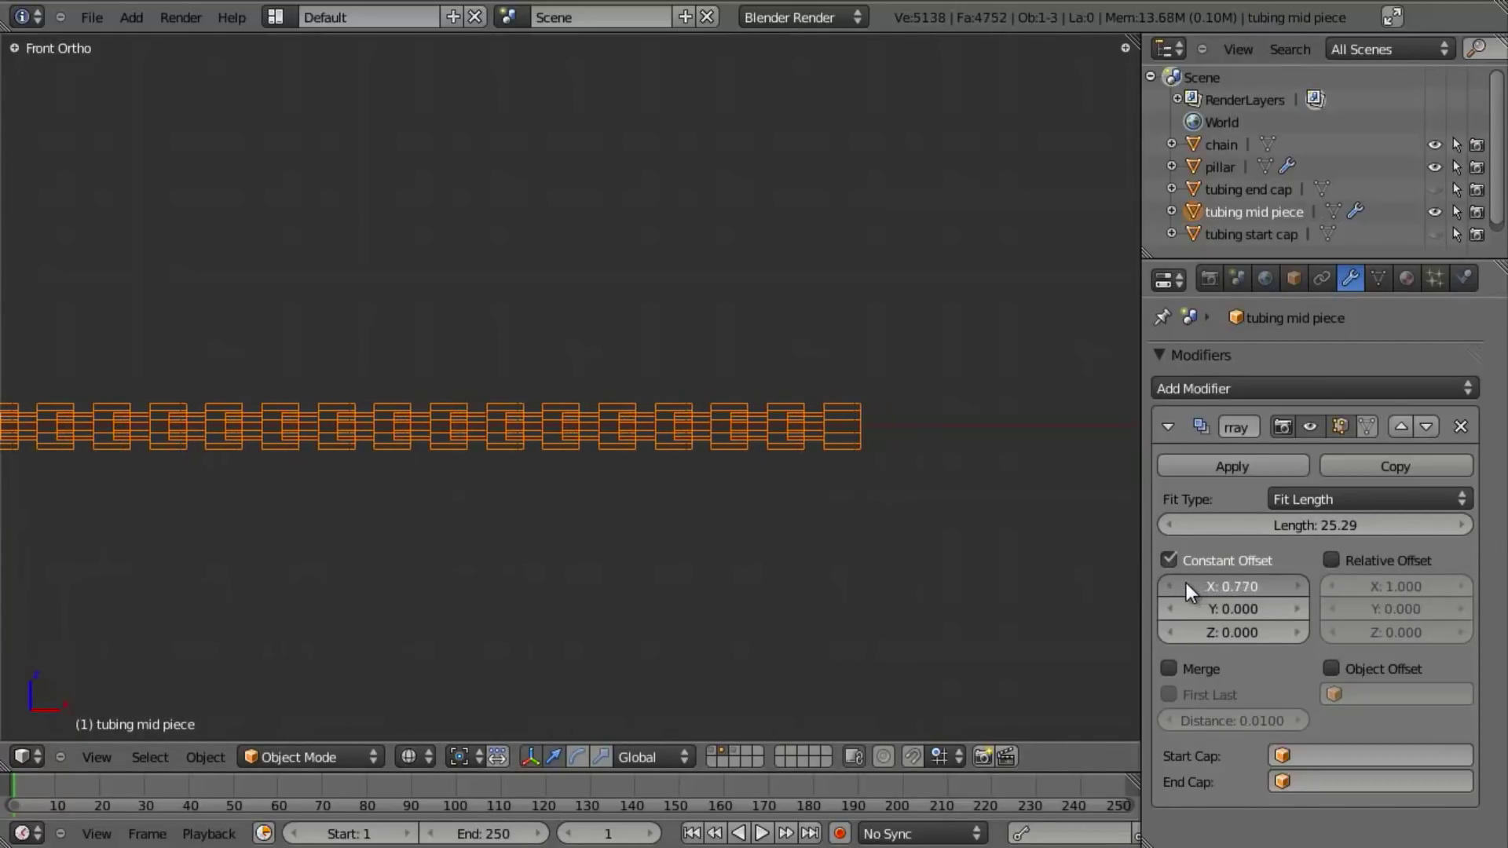
pyautogui.moveTo(1349, 534)
pyautogui.mouseDown()
pyautogui.moveTo(1492, 552)
pyautogui.moveTo(71, 550)
pyautogui.mouseUp()
pyautogui.click(1169, 560)
pyautogui.click(1331, 560)
# Switch to solid shading and orbit to see the tubing in 3D
pyautogui.scroll(-4, 592, 503)
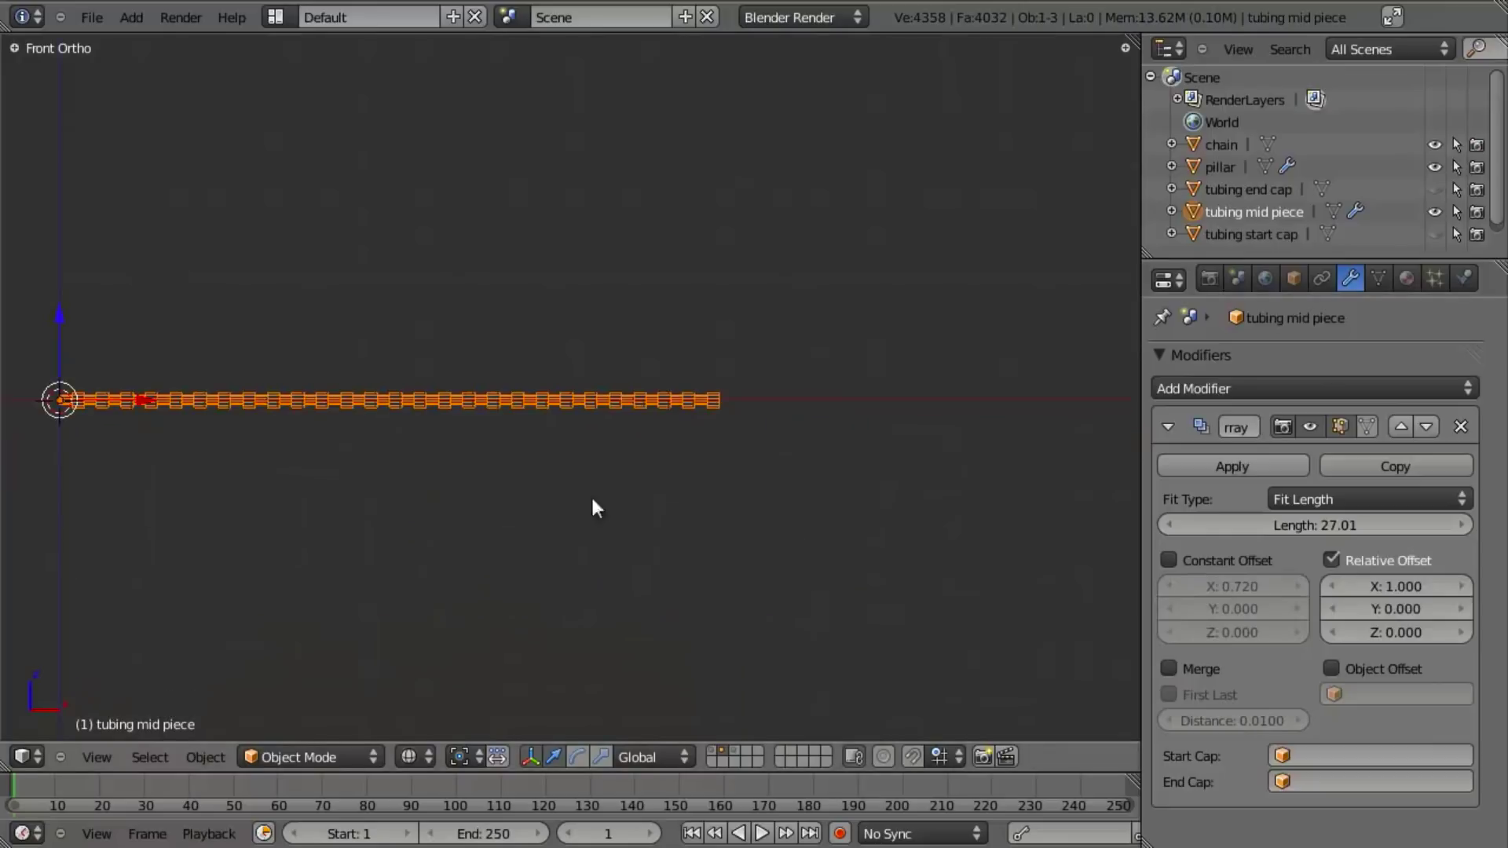
pyautogui.keyDown('ctrl'); pyautogui.scroll(3, 628, 483); pyautogui.keyUp('ctrl')
pyautogui.press('z')
pyautogui.scroll(3, 801, 451)
pyautogui.keyDown('ctrl'); pyautogui.scroll(3, 488, 431); pyautogui.keyUp('ctrl')
pyautogui.moveTo(488, 431)
pyautogui.mouseDown(button='middle')
pyautogui.moveTo(549, 451)
pyautogui.moveTo(578, 432)
pyautogui.moveTo(201, 409)
pyautogui.mouseUp(button='middle')
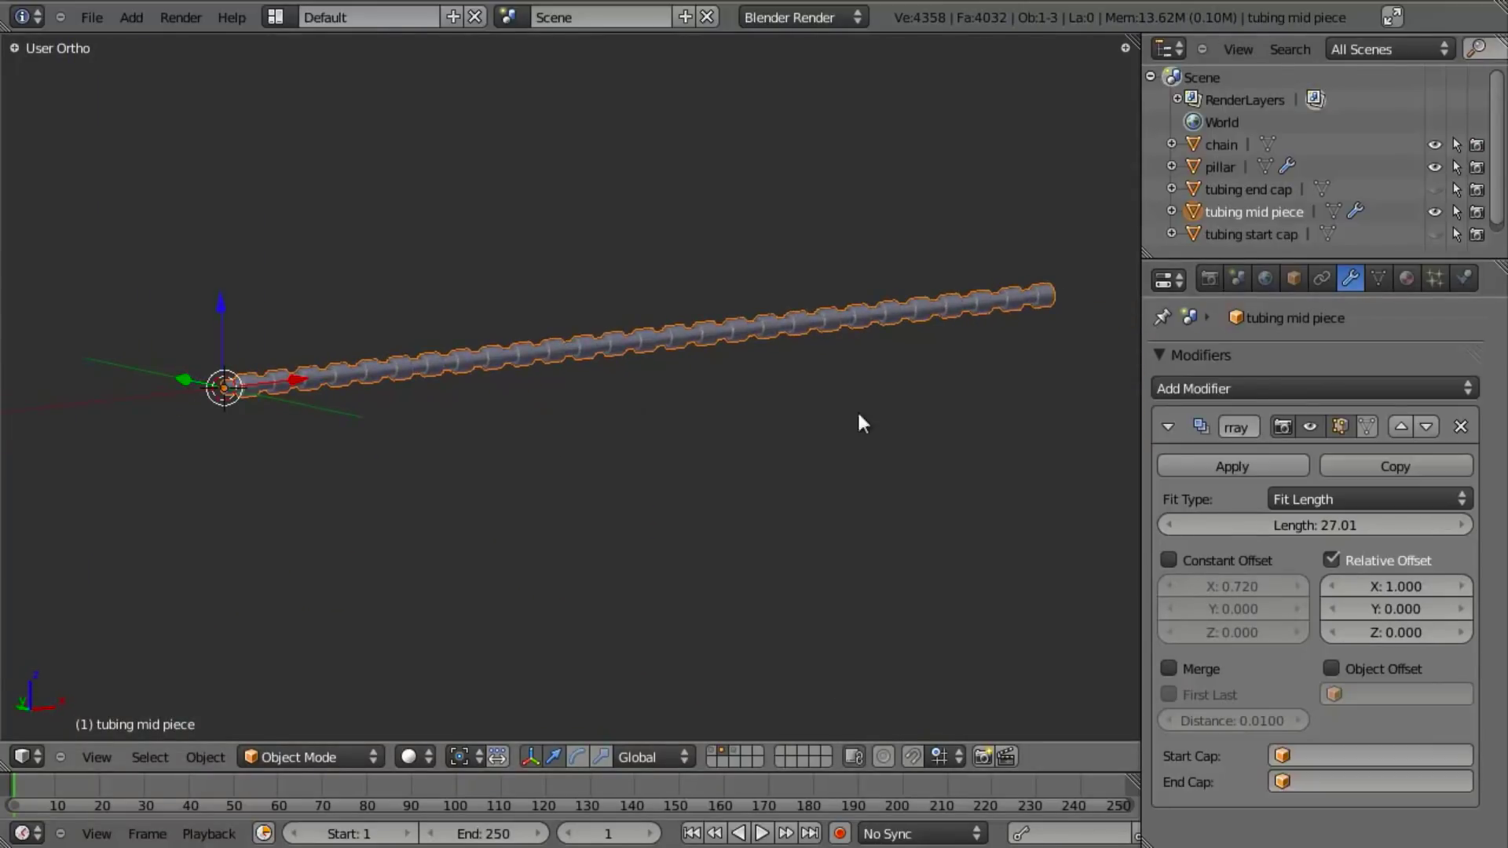
# Set the array Fit Type to Fixed Count with 9 copies, viewed from the front
pyautogui.click(1344, 502)
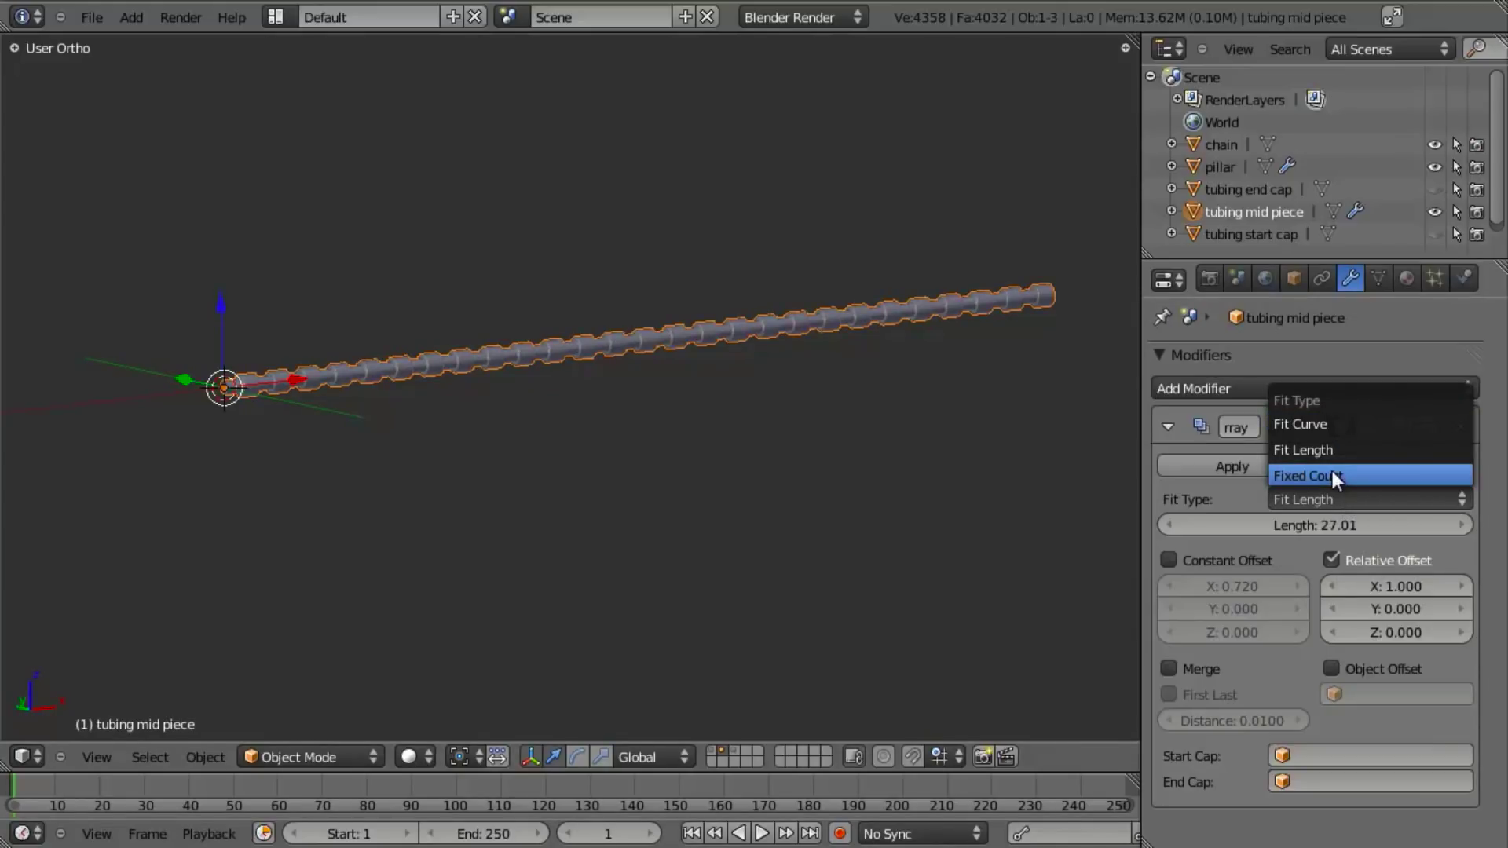
pyautogui.click(1333, 474)
pyautogui.keyDown('ctrl'); pyautogui.scroll(4, 597, 401); pyautogui.keyUp('ctrl')
pyautogui.scroll(6, 653, 326)
pyautogui.keyDown('ctrl'); pyautogui.scroll(-5, 597, 370); pyautogui.keyUp('ctrl')
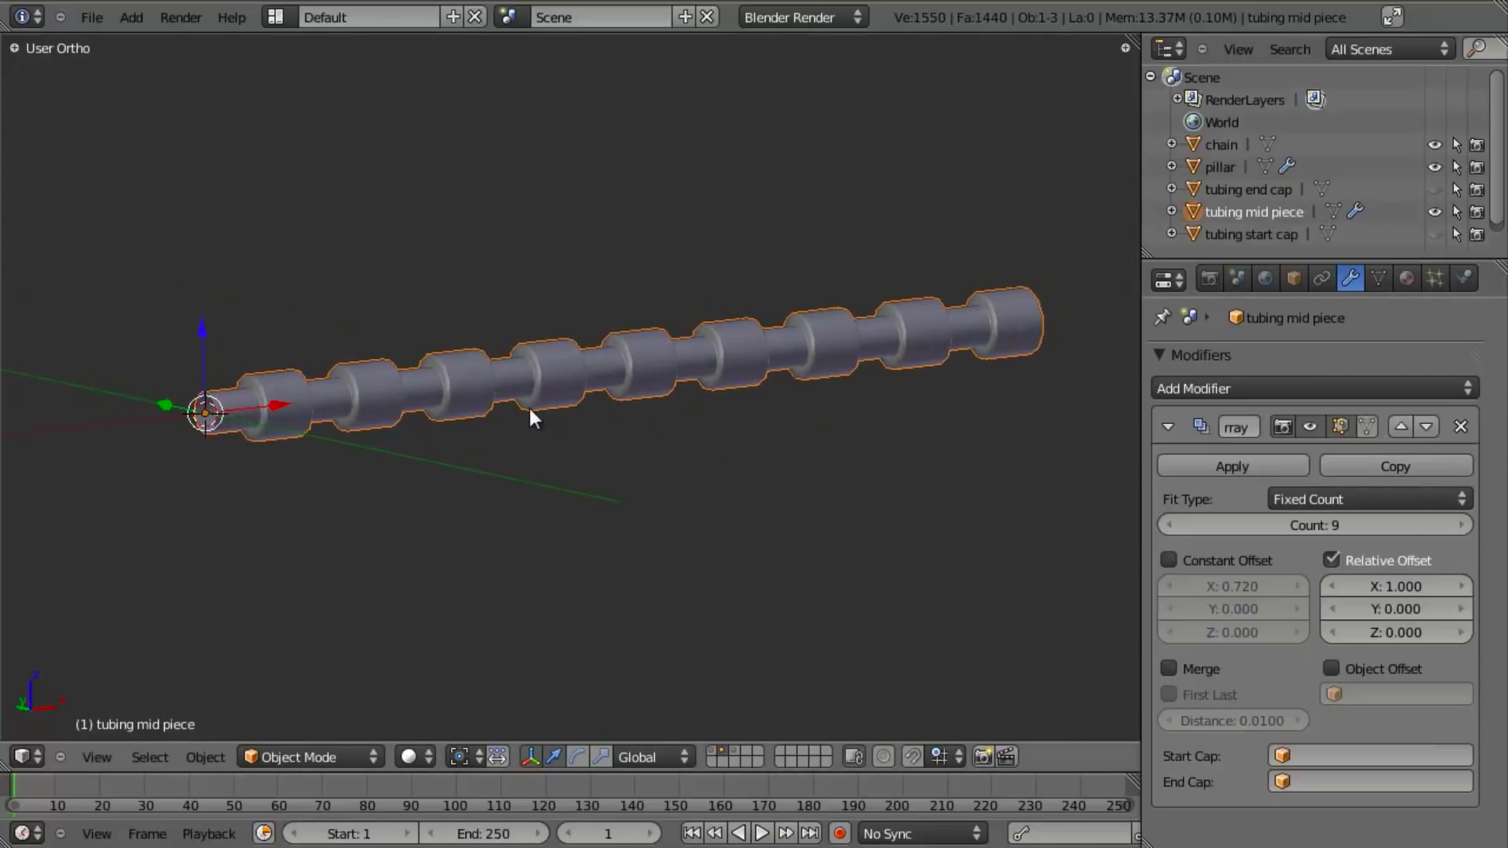
pyautogui.press('KP_1')
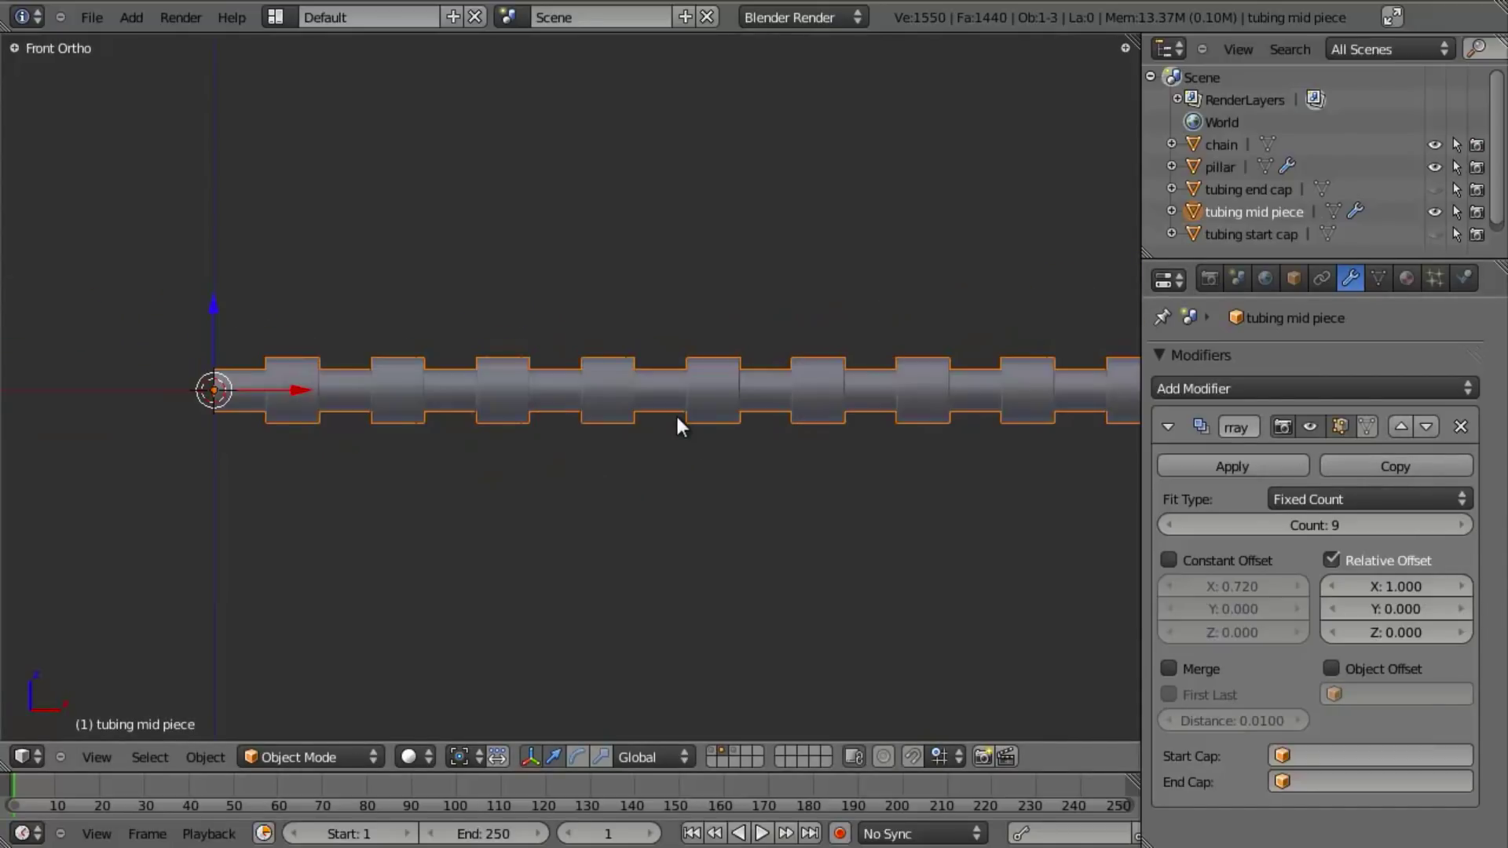
pyautogui.keyDown('shift'); pyautogui.moveTo(671, 415); pyautogui.dragTo(496, 377, button='middle'); pyautogui.keyUp('shift')
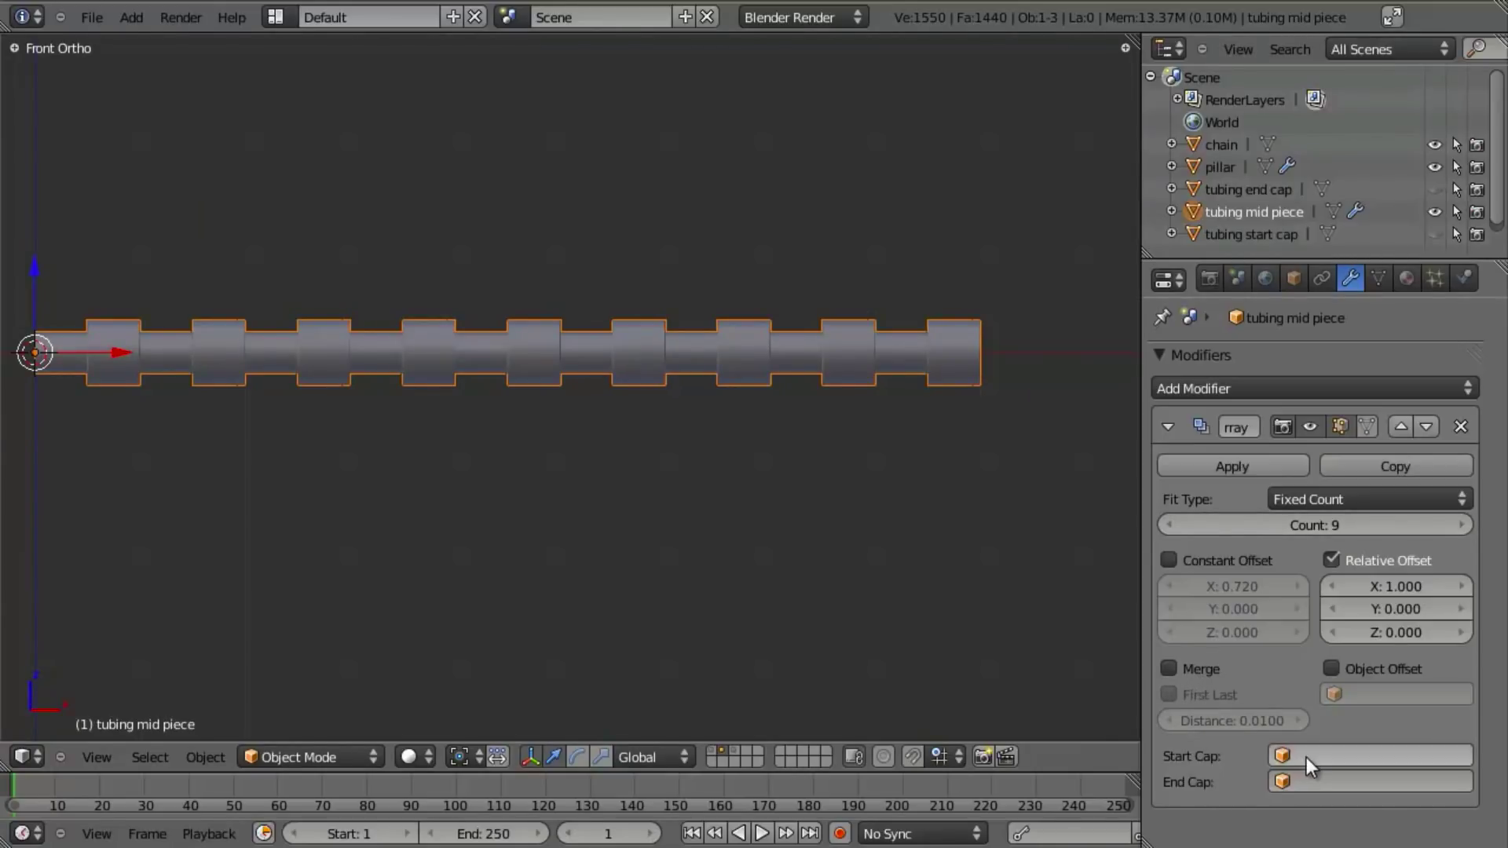
pyautogui.keyDown('shift'); pyautogui.moveTo(397, 438); pyautogui.dragTo(512, 447, button='middle'); pyautogui.keyUp('shift')
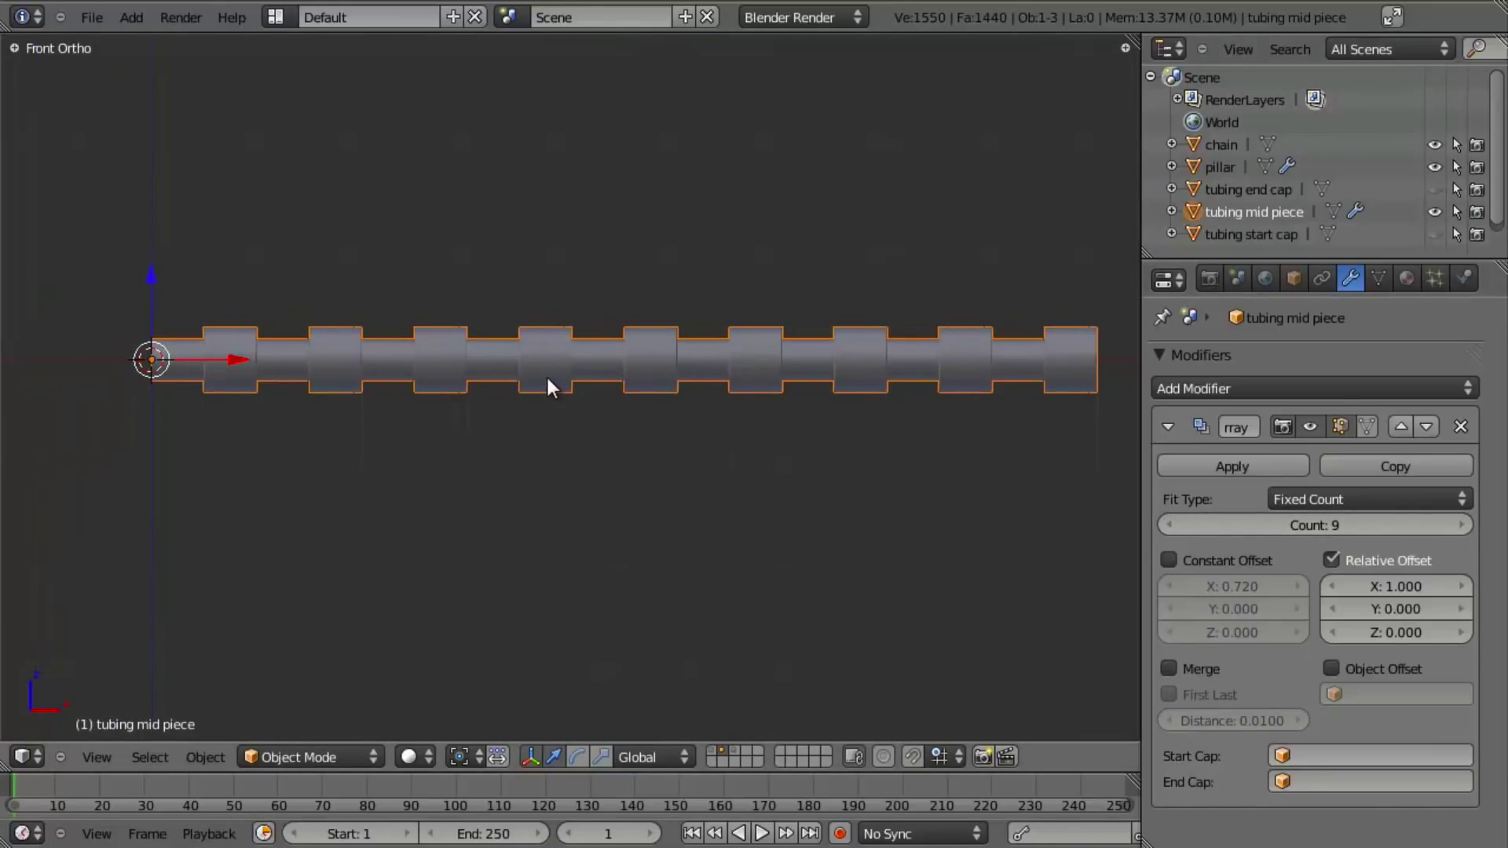
# Hide the tubing mid piece and show the start and end caps to inspect them
pyautogui.press('h')
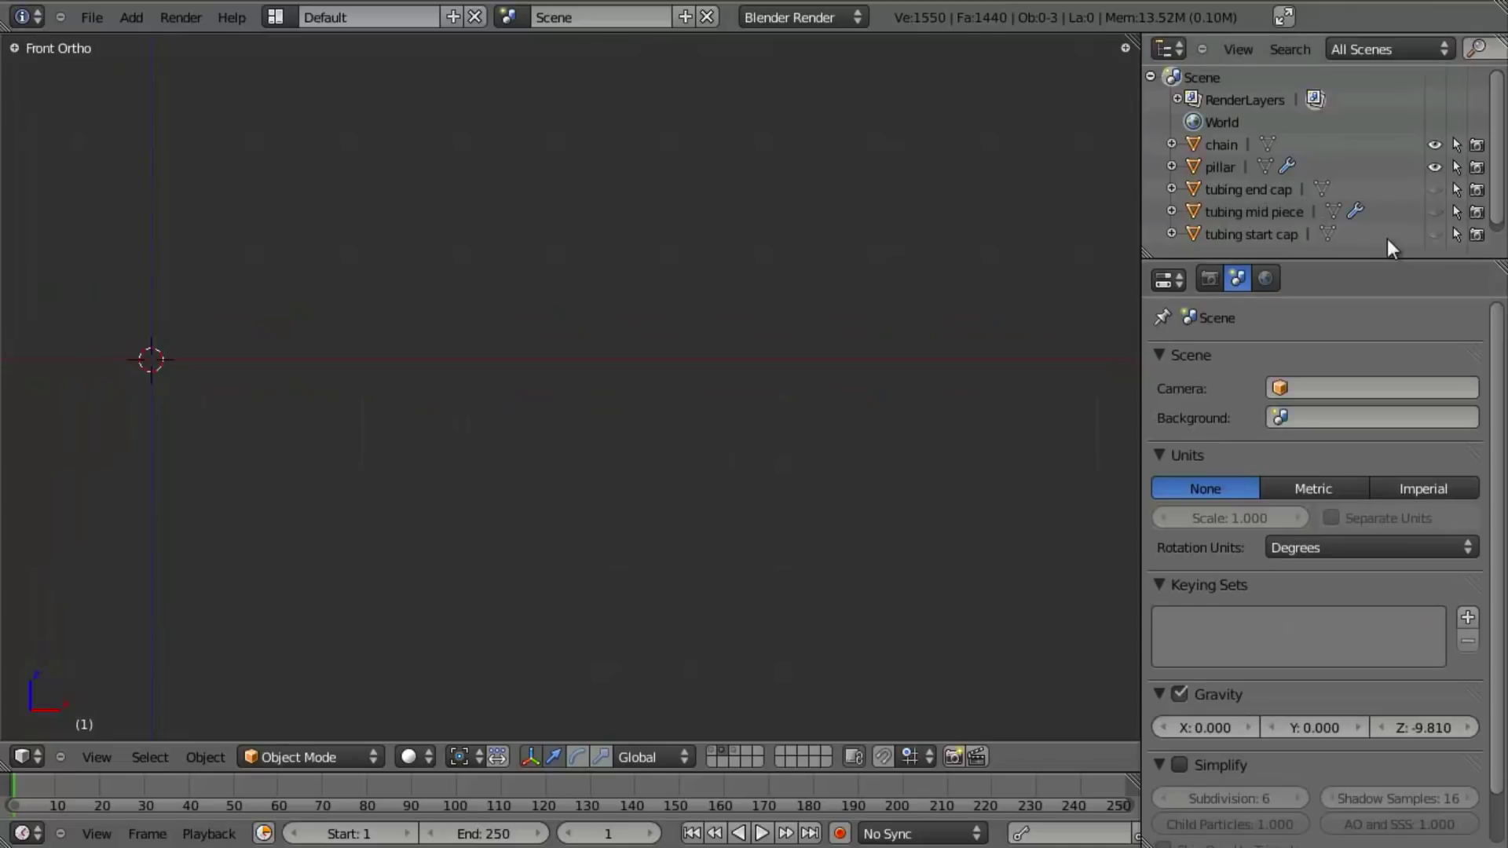
pyautogui.click(1435, 189)
pyautogui.click(1434, 234)
pyautogui.keyDown('shift'); pyautogui.moveTo(266, 387); pyautogui.dragTo(488, 320, button='middle'); pyautogui.keyUp('shift')
pyautogui.scroll(6, 699, 355)
pyautogui.rightClick(487, 318)
pyautogui.rightClick(801, 259)
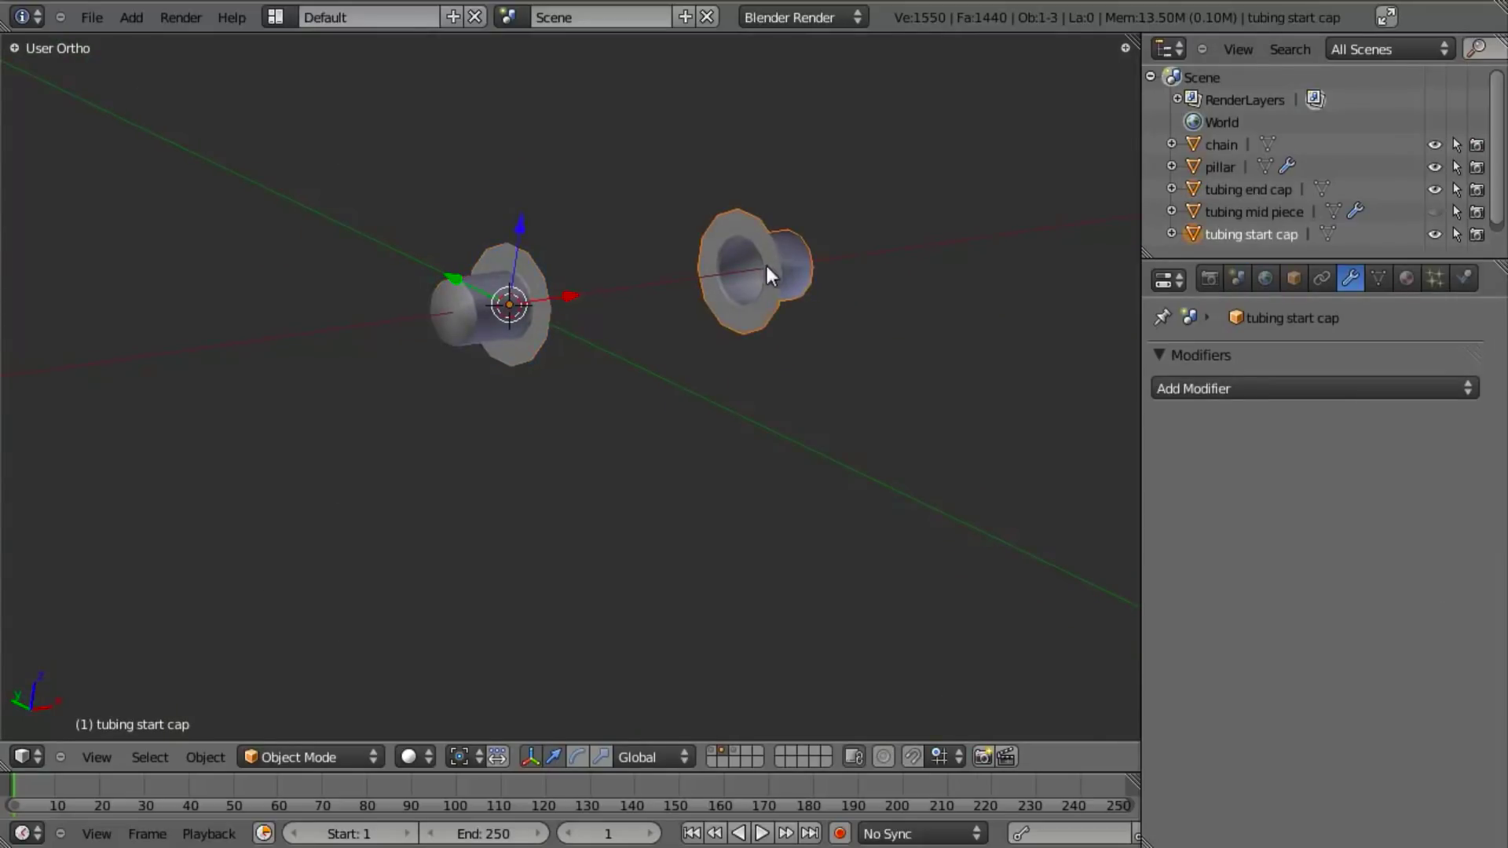
pyautogui.moveTo(767, 265); pyautogui.dragTo(608, 347, button='middle')
# Unhide the mid piece and inspect the single tube piece without its array copies
pyautogui.hotkey('alt', 'h')
pyautogui.moveTo(615, 410); pyautogui.dragTo(599, 397, button='middle')
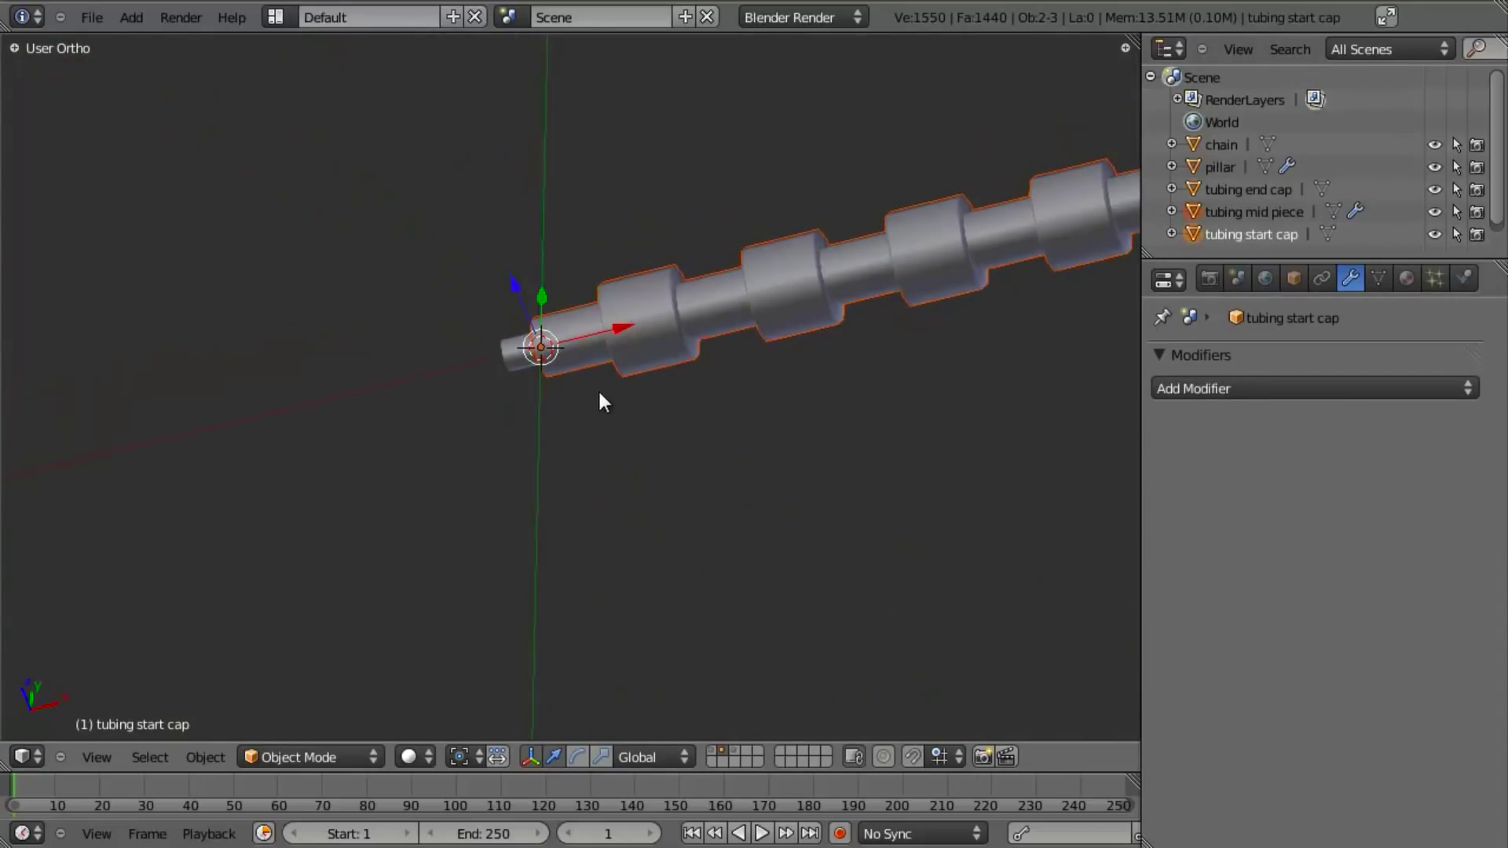
pyautogui.rightClick(661, 311)
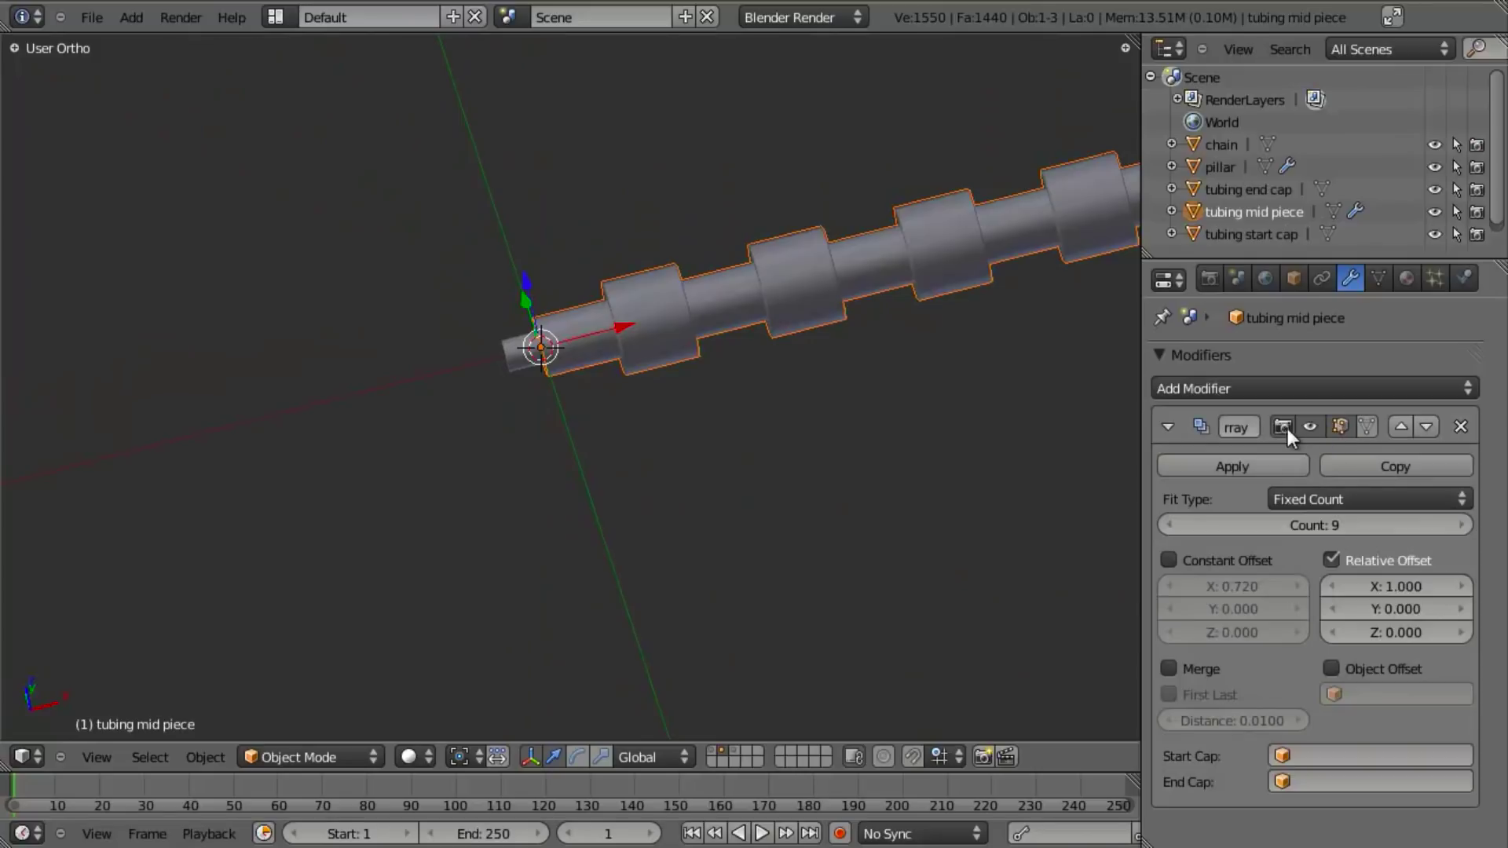
pyautogui.hotkey('ctrl', 'z')
pyautogui.scroll(5, 550, 365)
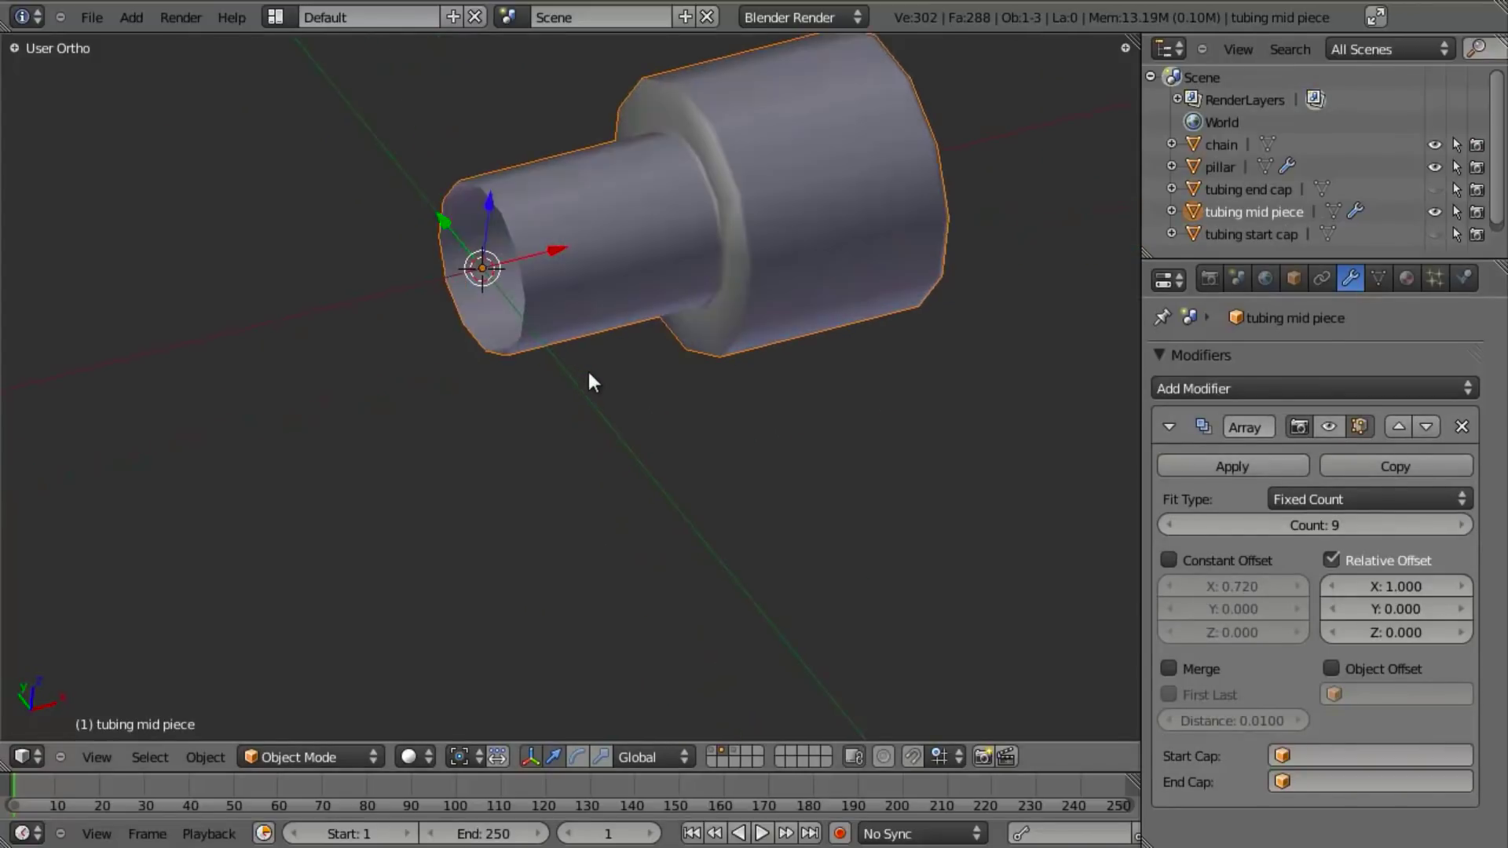
pyautogui.moveTo(587, 369); pyautogui.dragTo(544, 332, button='middle')
pyautogui.moveTo(375, 238); pyautogui.dragTo(607, 376, button='middle')
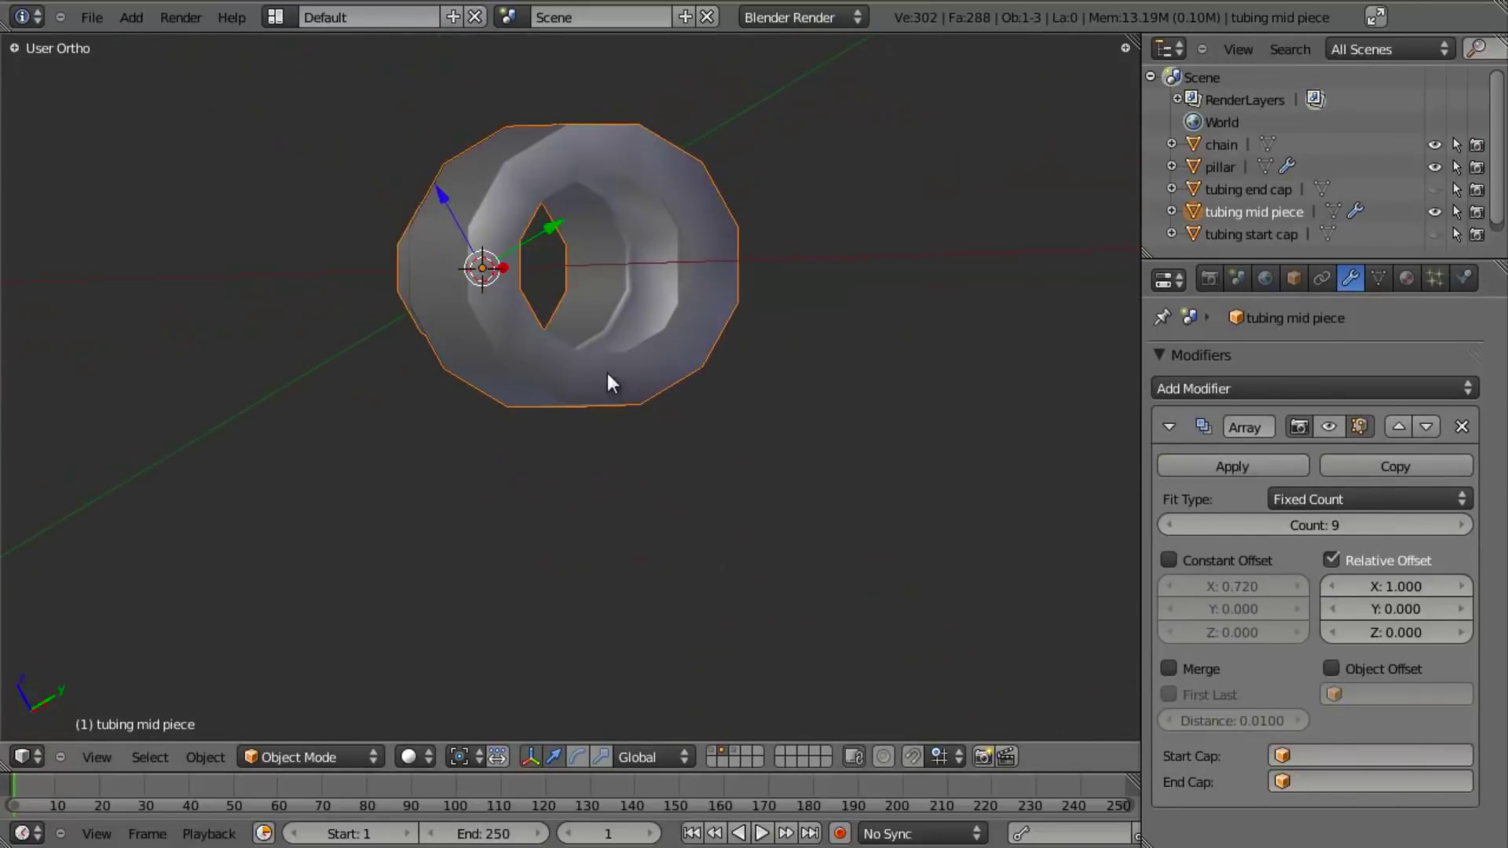
pyautogui.scroll(-5, 517, 380)
pyautogui.moveTo(516, 380); pyautogui.dragTo(666, 407, button='middle')
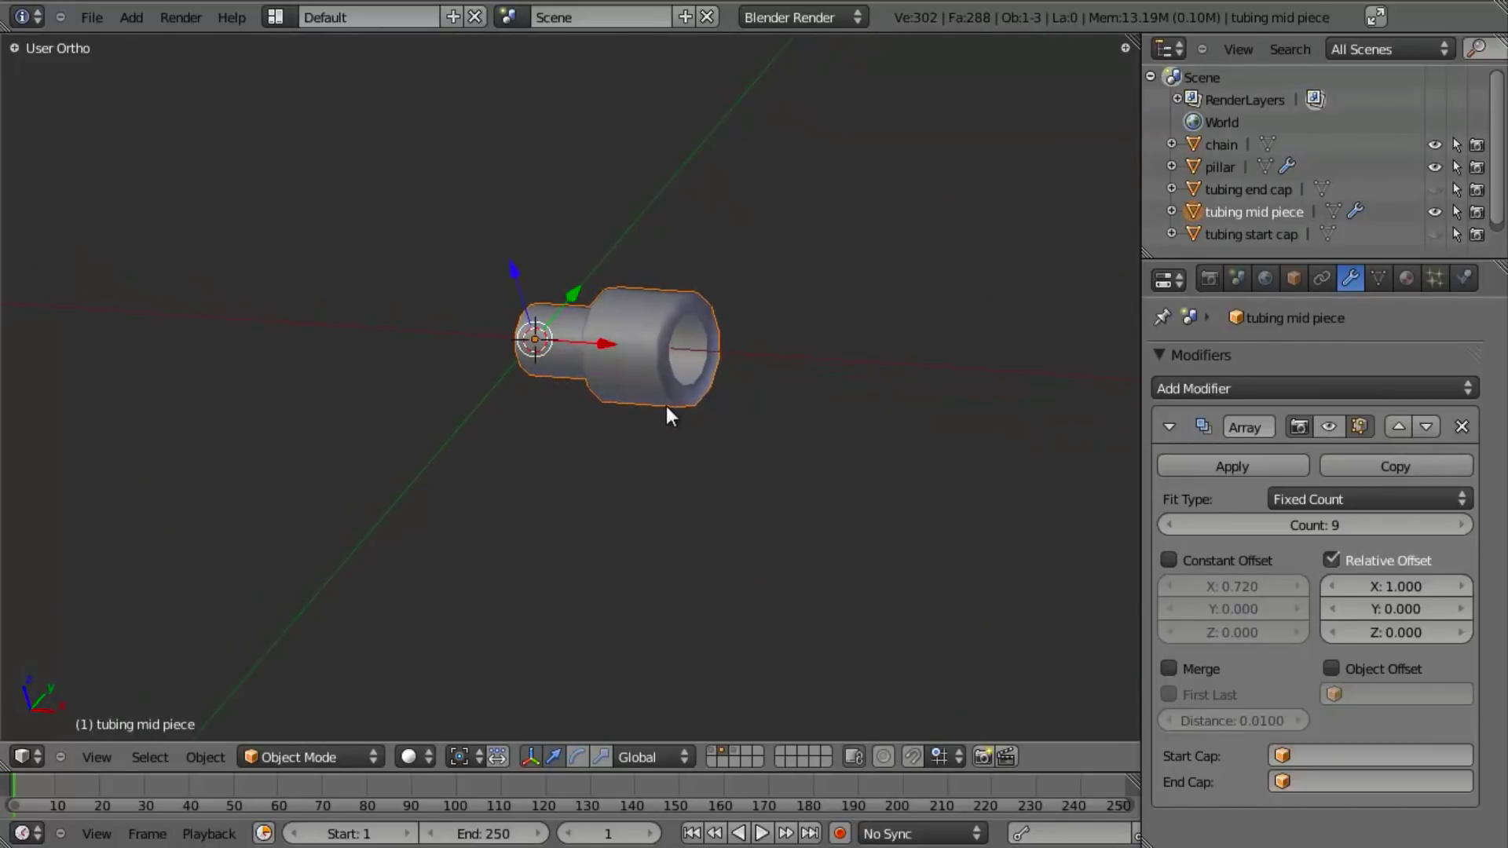
pyautogui.press('KP_1')
pyautogui.scroll(-3, 666, 403)
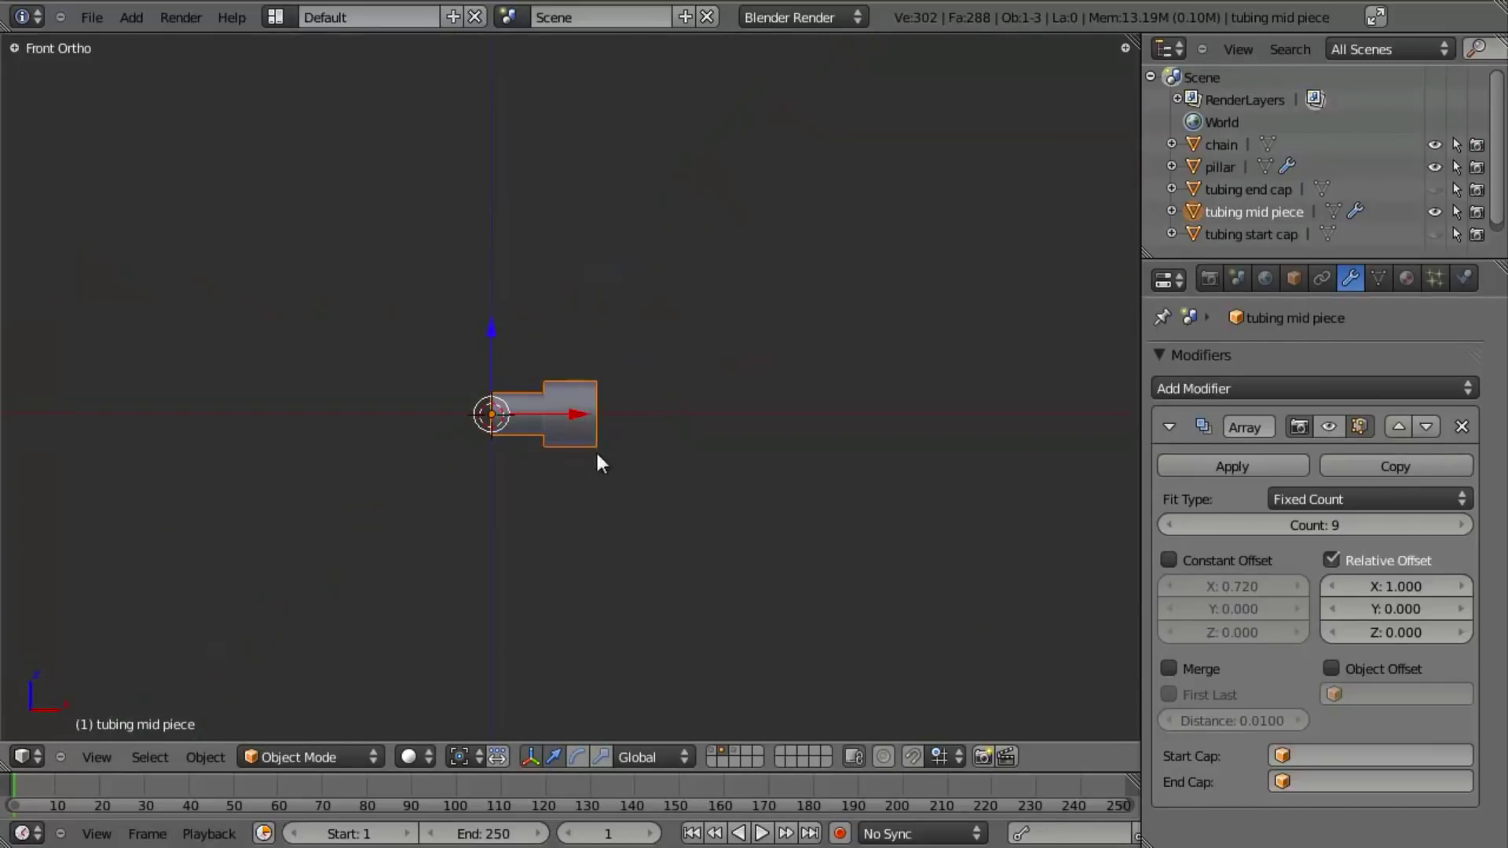
pyautogui.scroll(3, 528, 410)
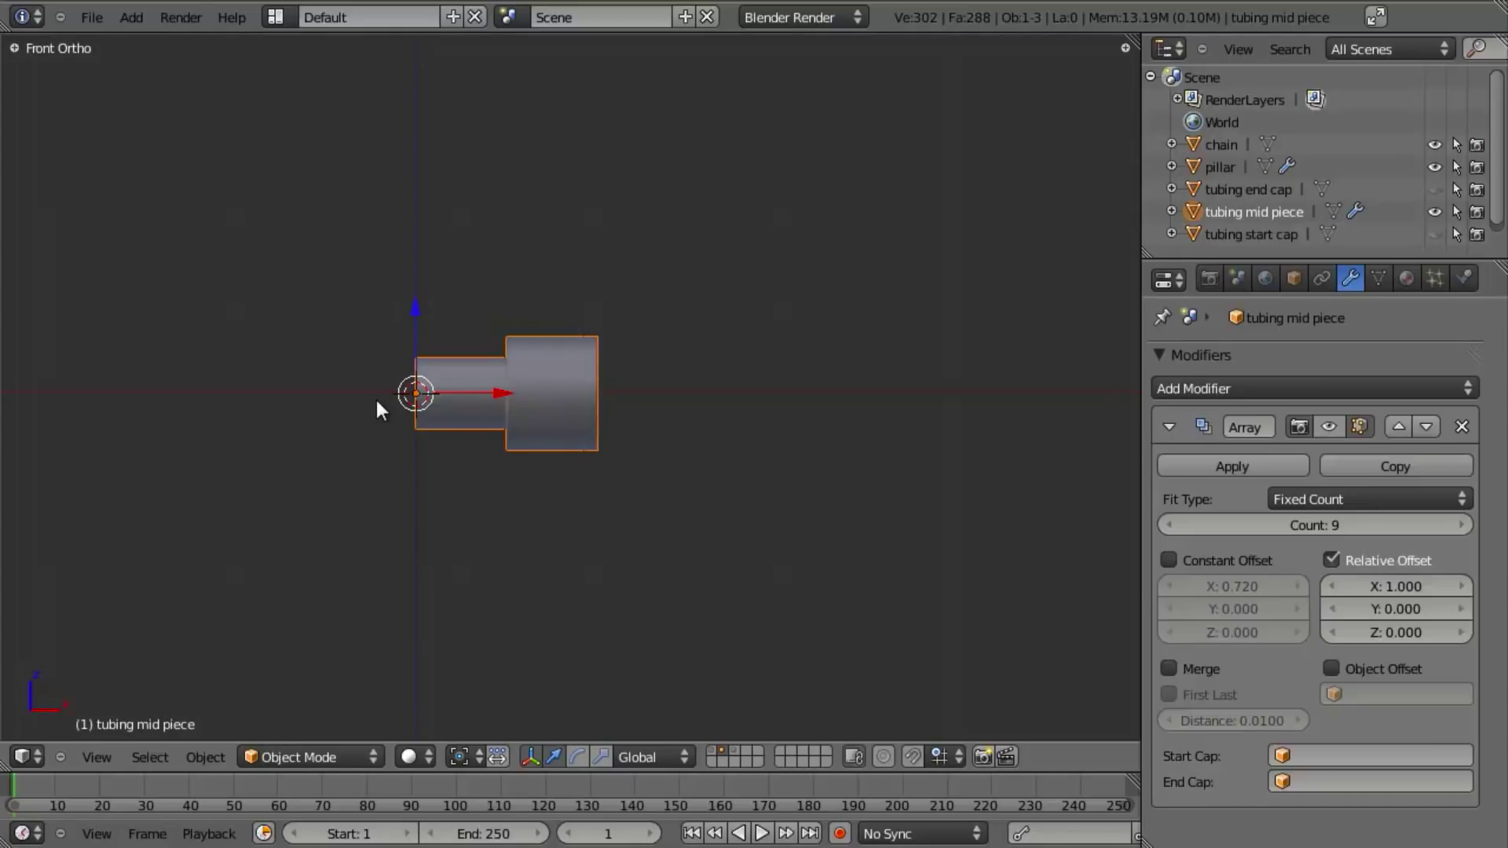
pyautogui.keyDown('shift'); pyautogui.moveTo(493, 396); pyautogui.dragTo(465, 342, button='middle'); pyautogui.keyUp('shift')
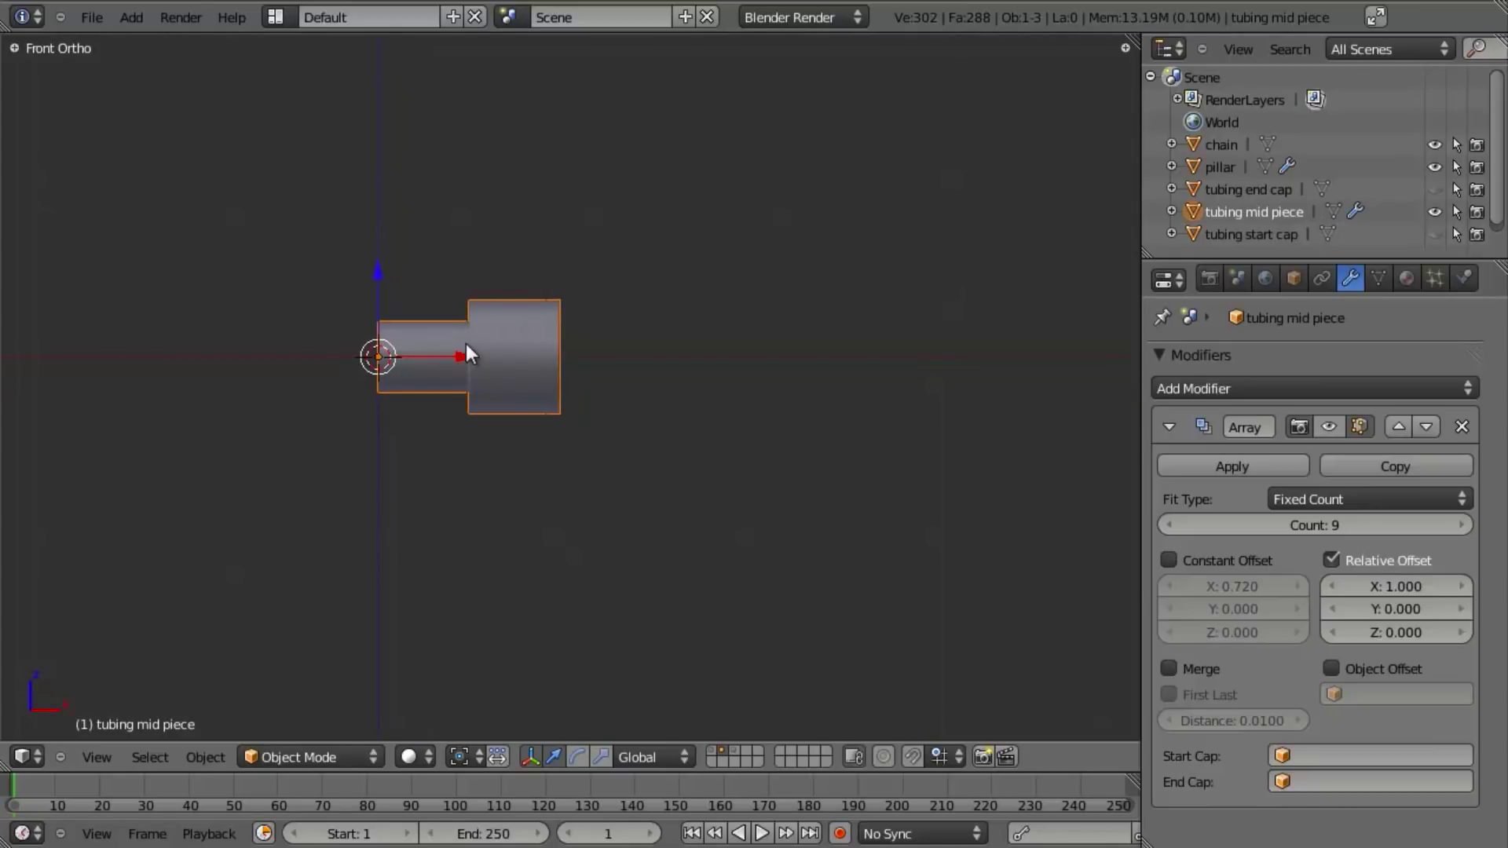
# Show both caps again and re-enable the nine array copies in the viewport
pyautogui.click(1434, 190)
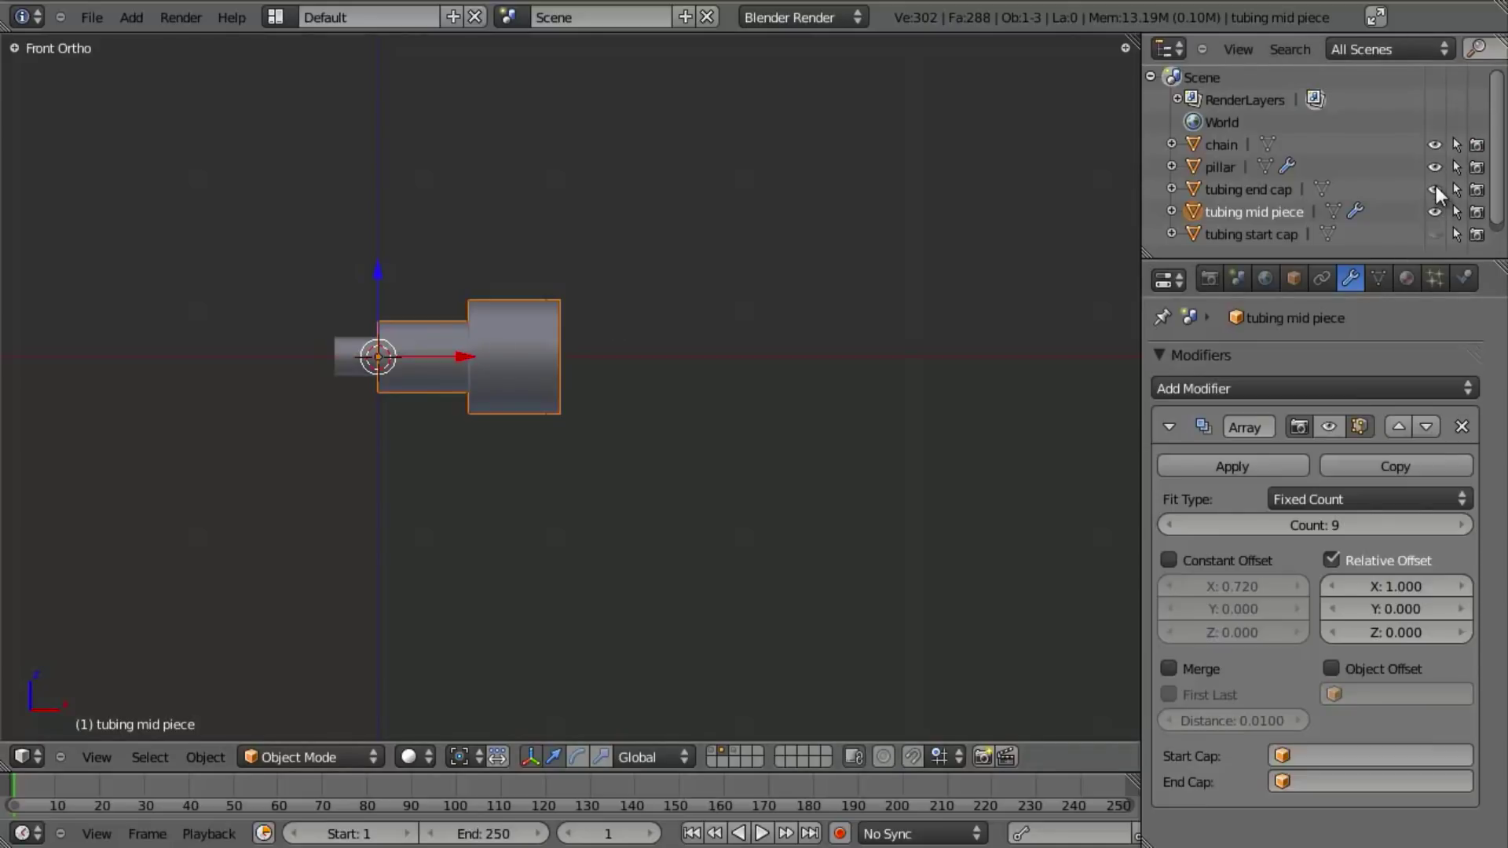
pyautogui.click(1435, 234)
pyautogui.moveTo(271, 376); pyautogui.dragTo(512, 350, button='middle')
pyautogui.rightClick(512, 350)
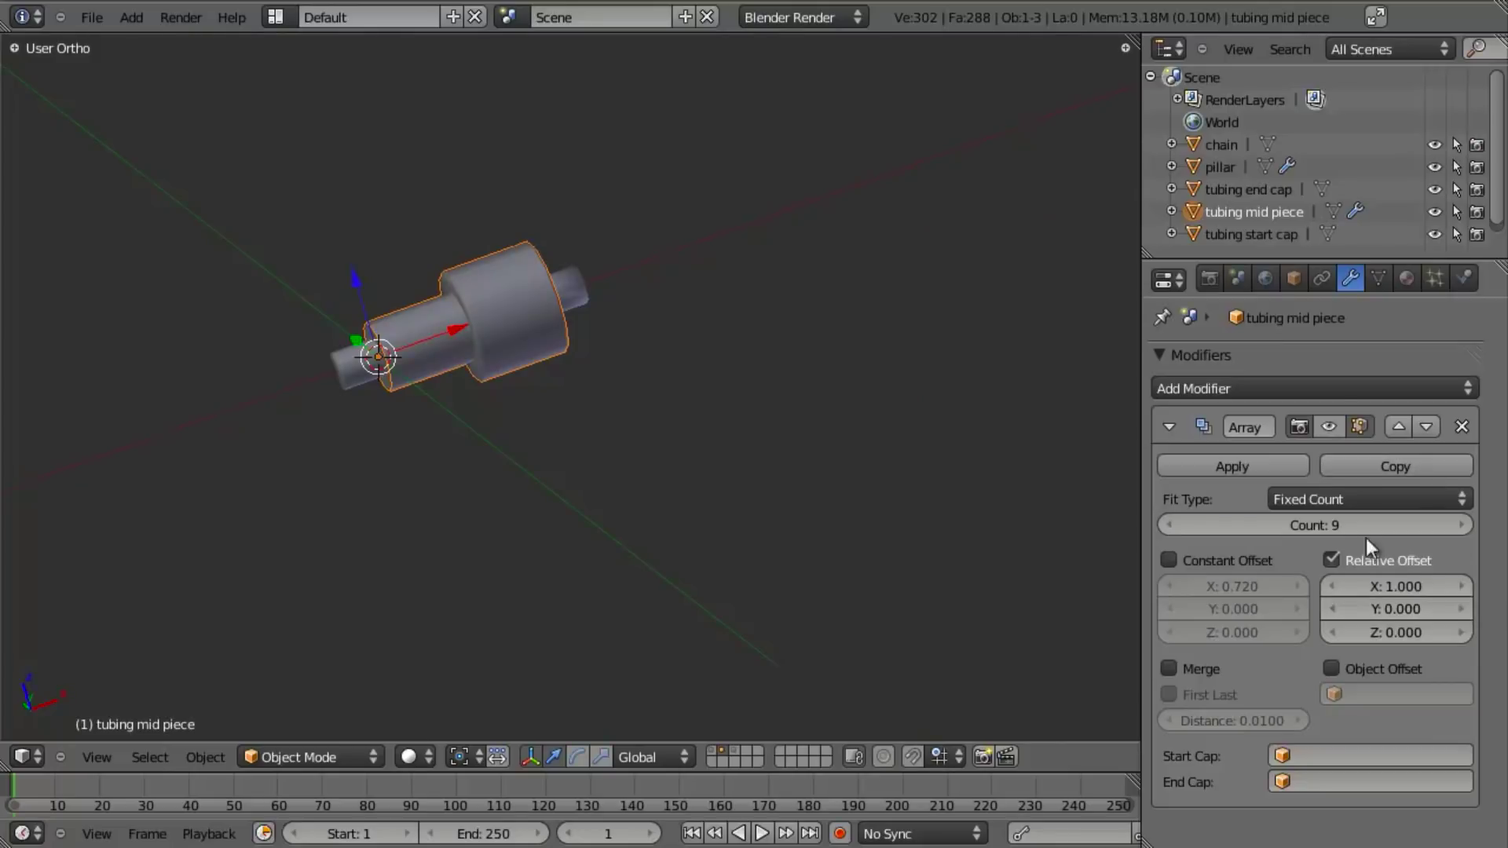
pyautogui.click(1329, 427)
pyautogui.scroll(-5, 727, 432)
pyautogui.keyDown('shift'); pyautogui.moveTo(465, 351); pyautogui.dragTo(296, 435, button='middle'); pyautogui.keyUp('shift')
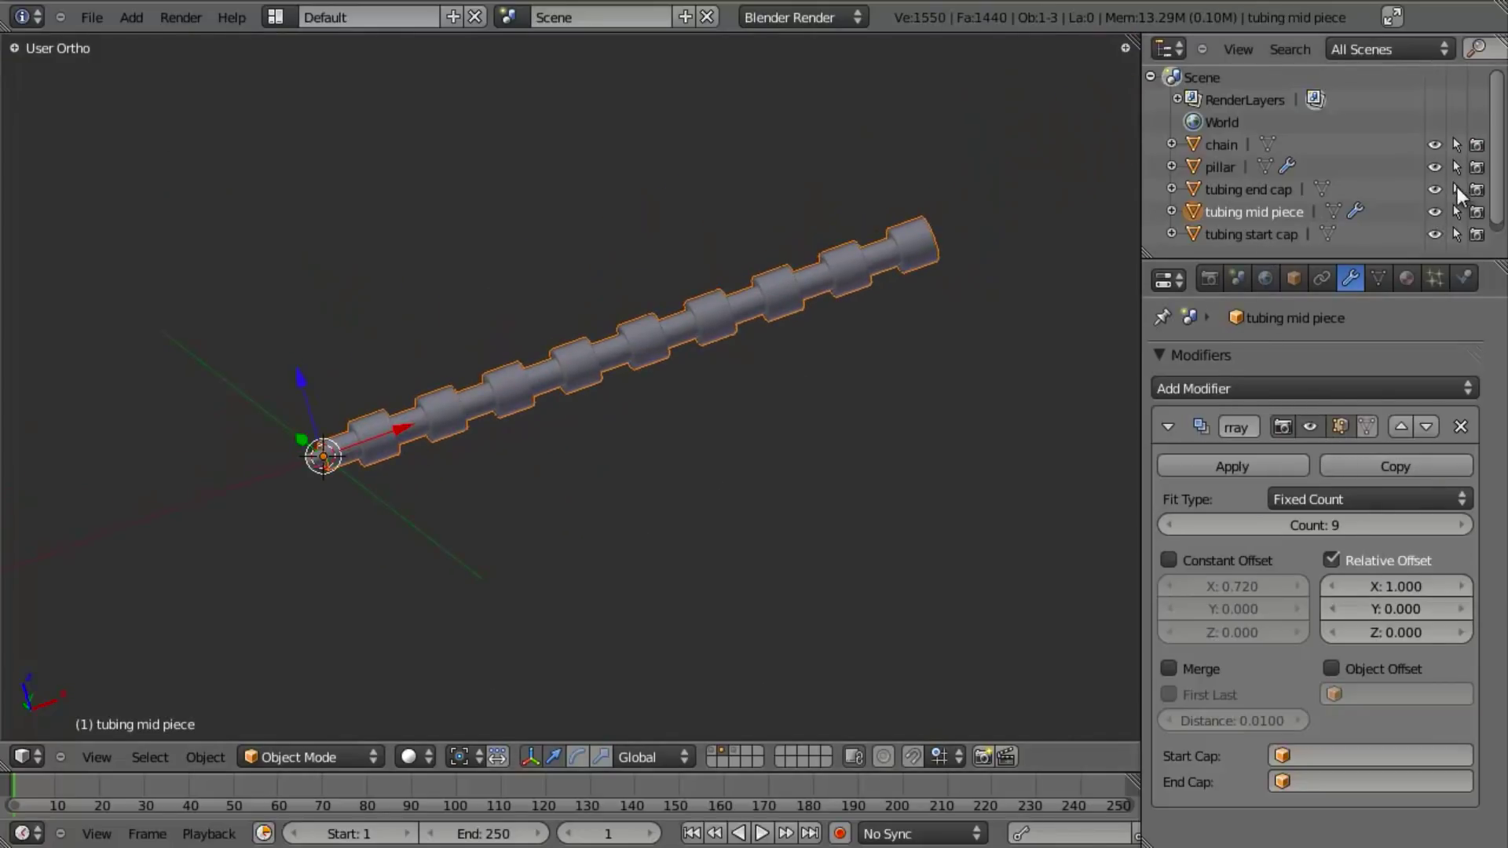
# Hide both cap objects and set 'tubing start cap' as the array's Start Cap
pyautogui.click(1435, 189)
pyautogui.click(1435, 235)
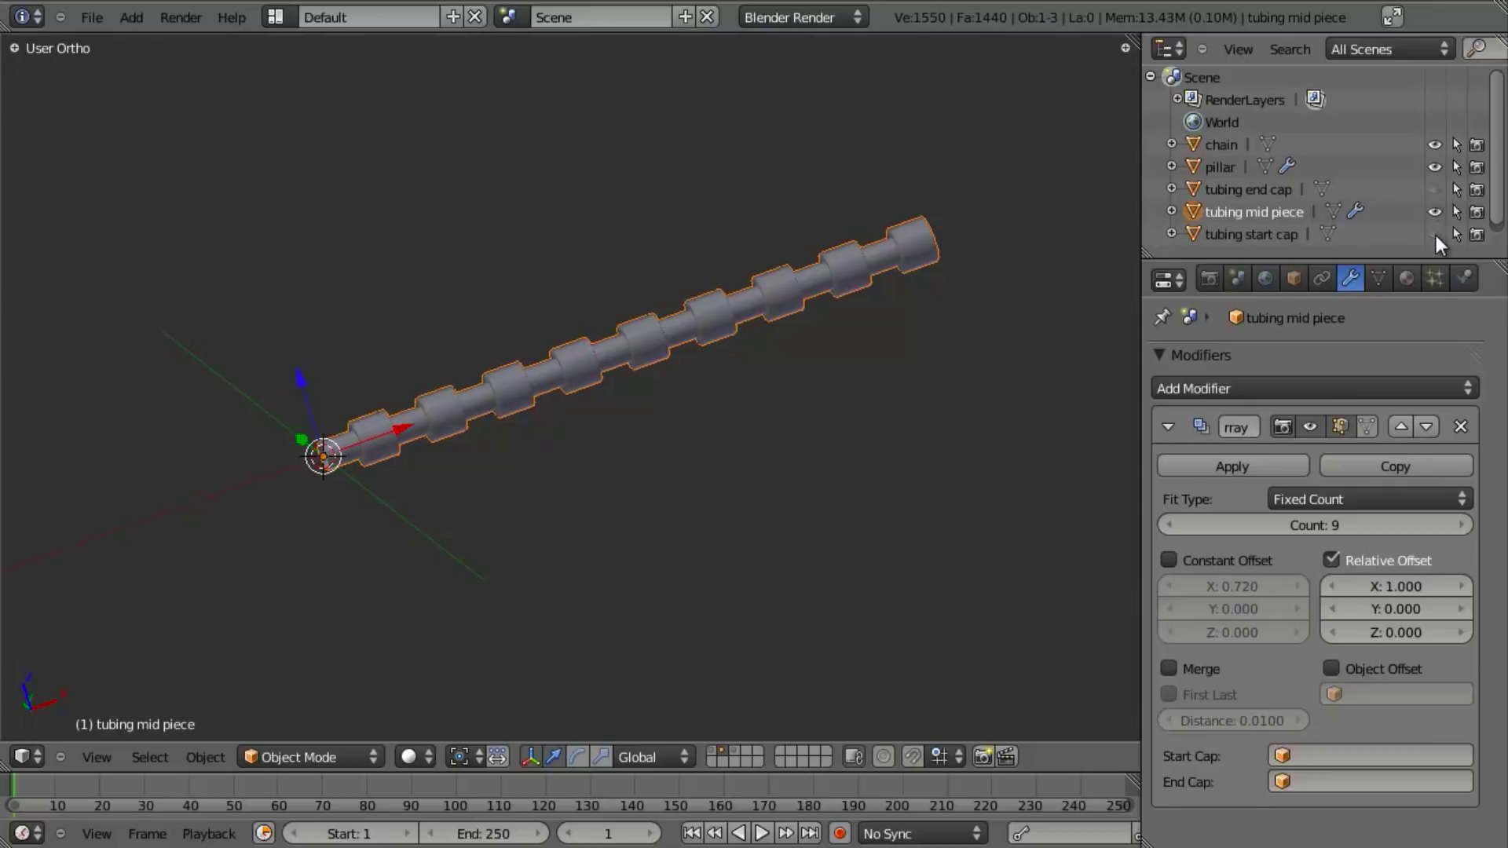
pyautogui.click(1304, 756)
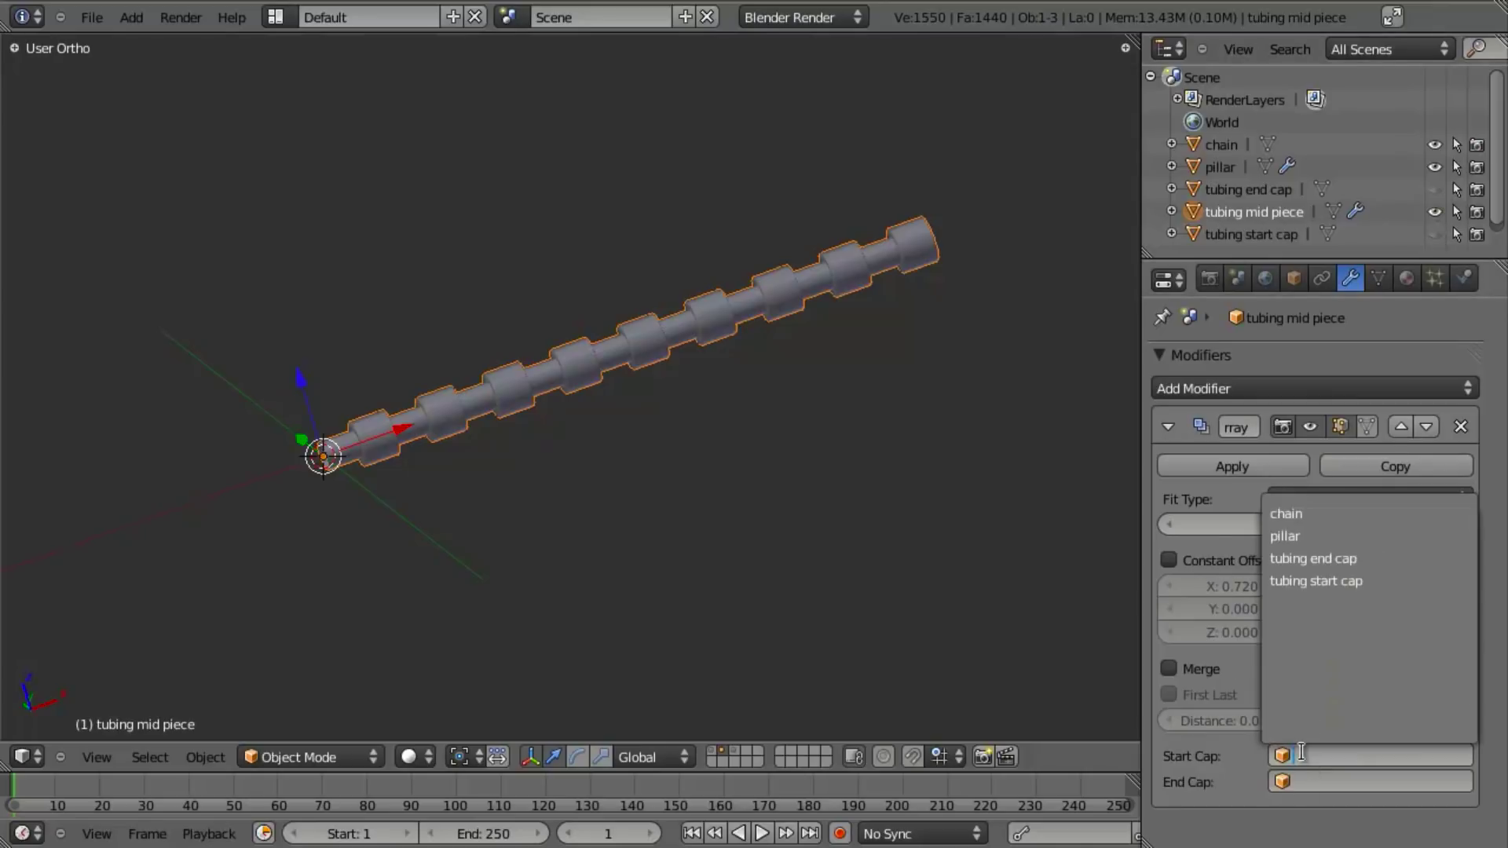
pyautogui.click(1327, 581)
pyautogui.scroll(6, 450, 516)
pyautogui.keyDown('shift'); pyautogui.moveTo(449, 517); pyautogui.dragTo(558, 456, button='middle'); pyautogui.keyUp('shift')
pyautogui.scroll(-5, 657, 498)
pyautogui.scroll(5, 609, 489)
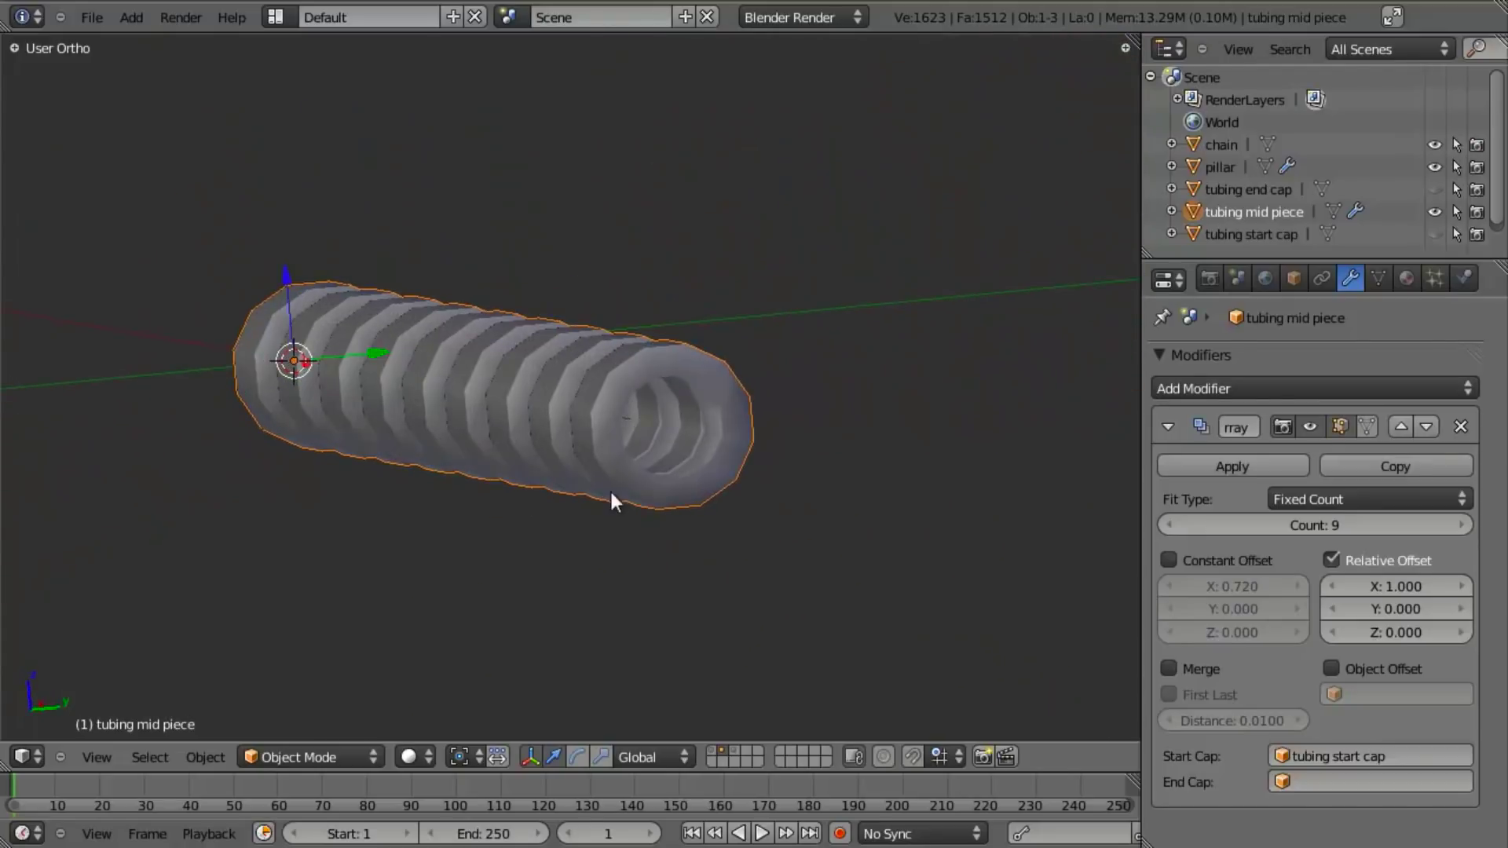
# Set 'tubing end cap' as the array's End Cap and orbit to inspect the capped tube
pyautogui.click(1342, 783)
pyautogui.click(1327, 582)
pyautogui.moveTo(649, 451); pyautogui.dragTo(640, 479, button='middle')
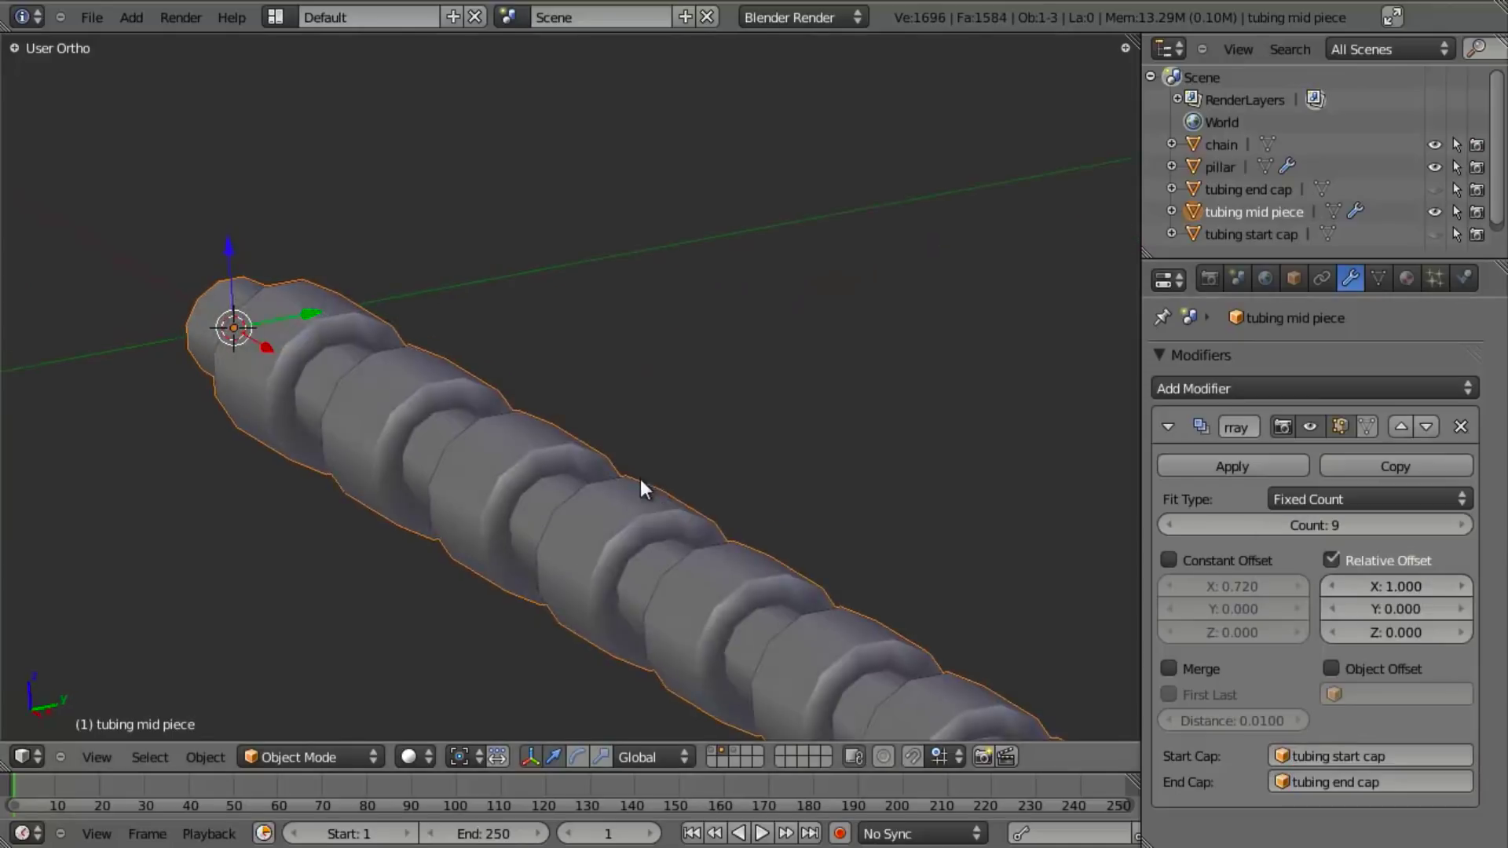
pyautogui.scroll(-5, 639, 479)
pyautogui.moveTo(407, 416); pyautogui.dragTo(717, 411, button='middle')
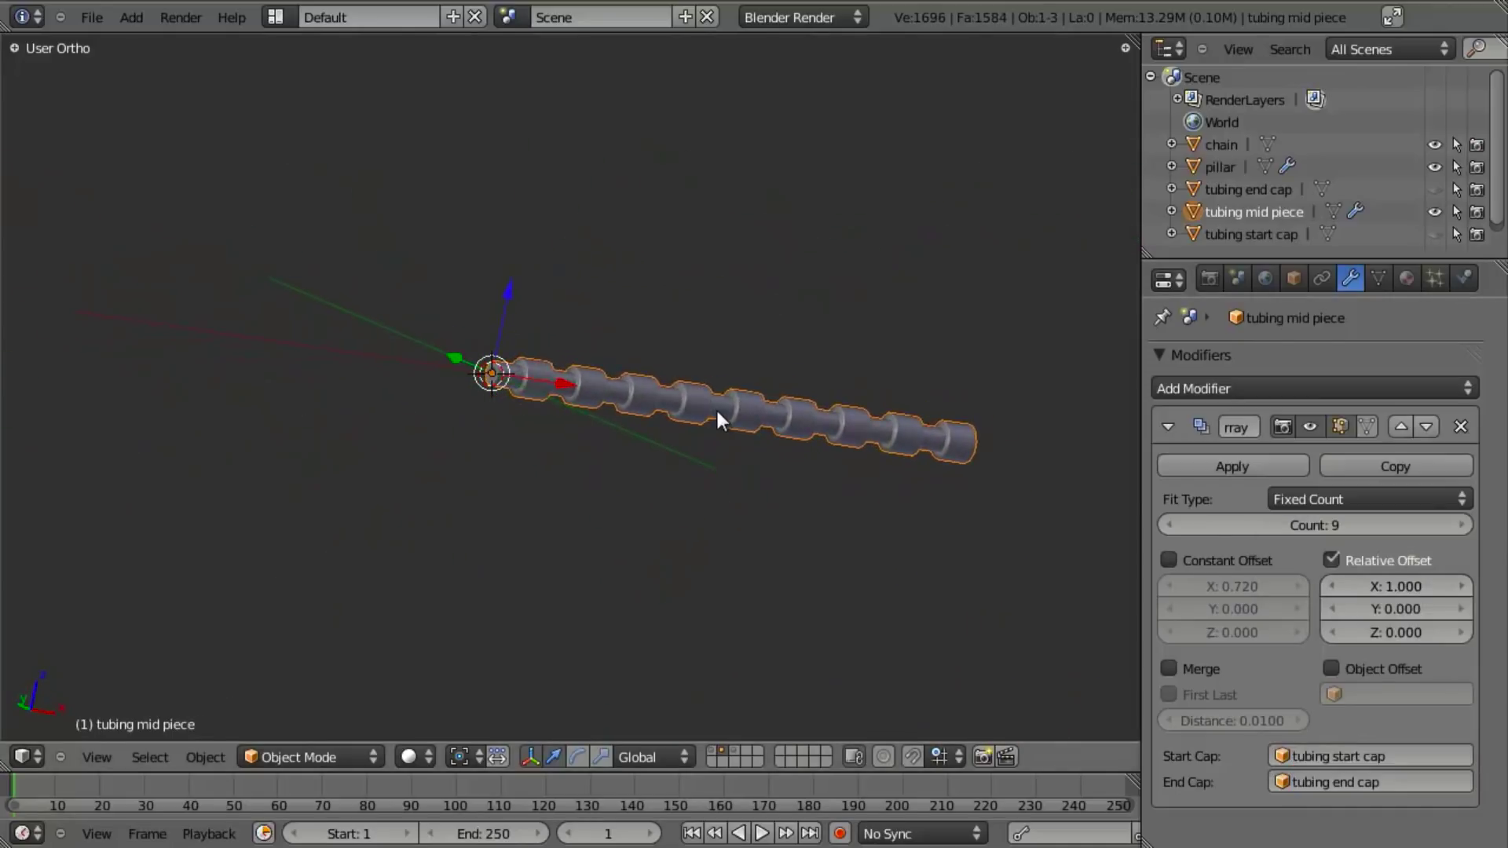
pyautogui.scroll(3, 717, 416)
pyautogui.scroll(-3, 717, 417)
# Show the caps and mid piece, and turn off the array's viewport display in wireframe
pyautogui.press('h')
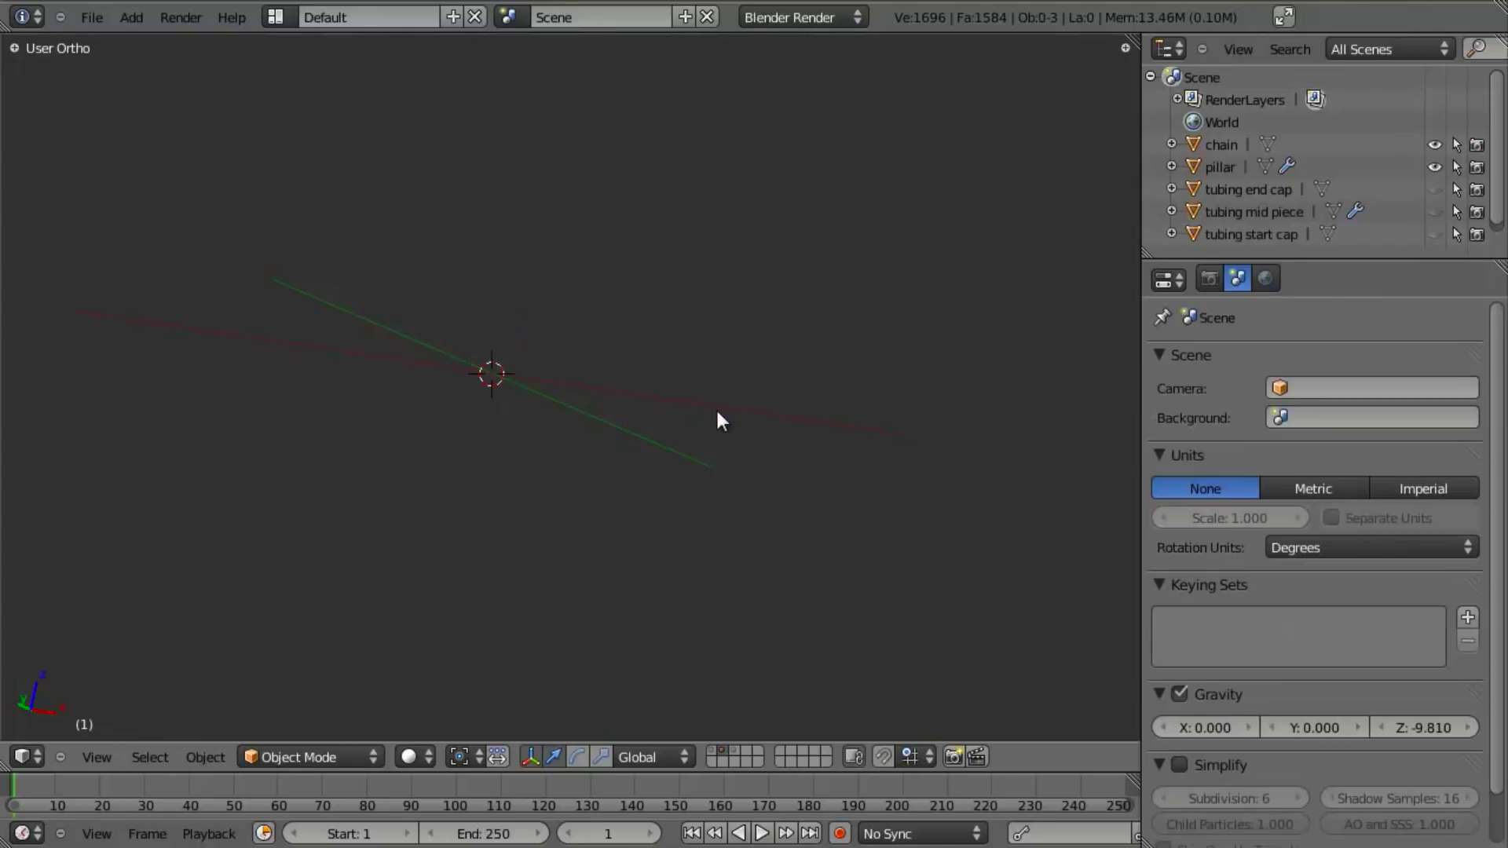
pyautogui.press('KP_1')
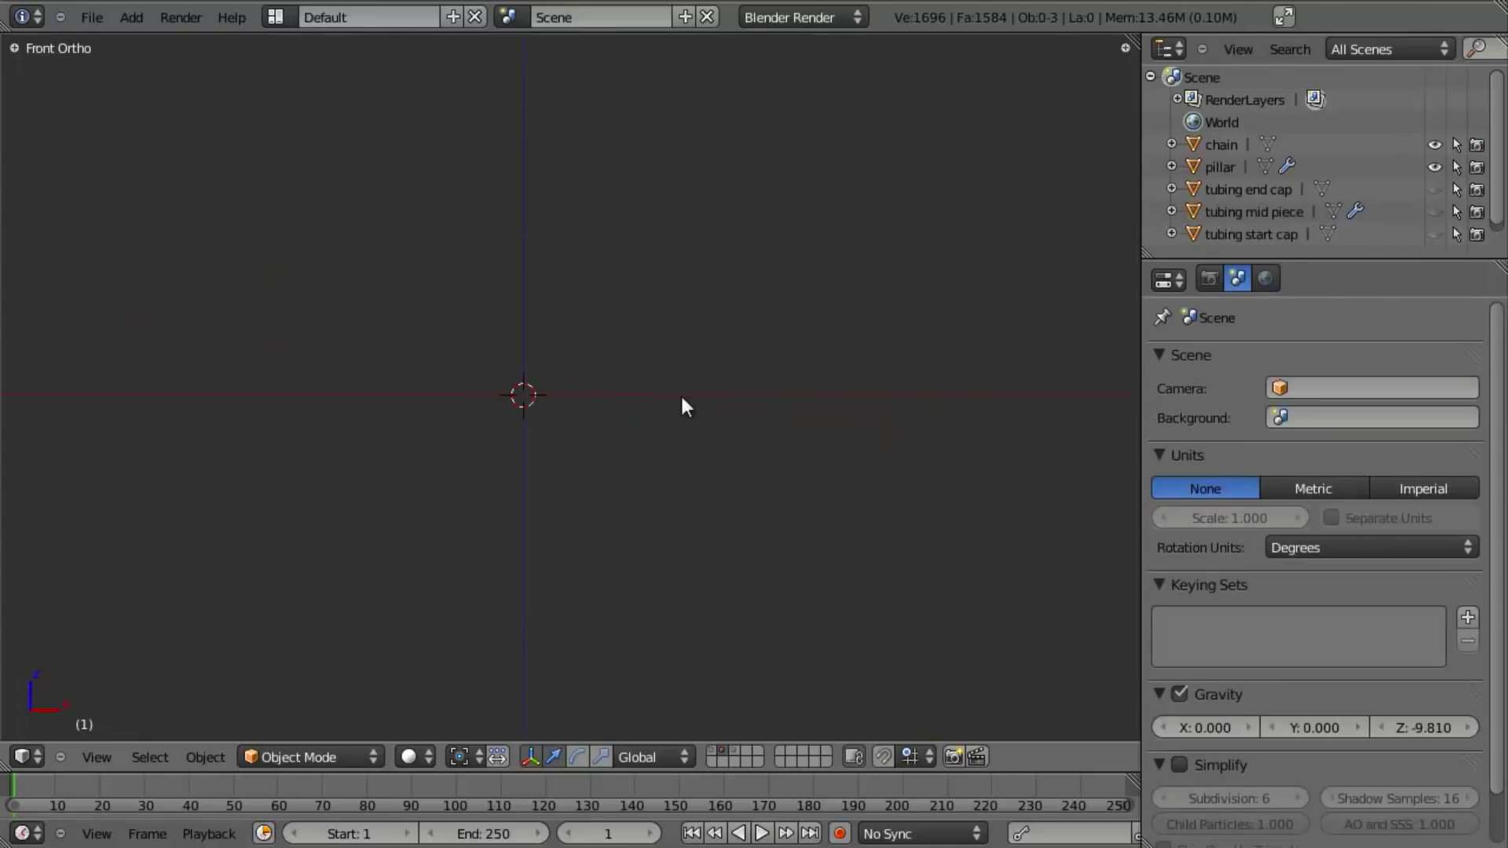
pyautogui.click(1434, 189)
pyautogui.click(1434, 234)
pyautogui.scroll(3, 821, 349)
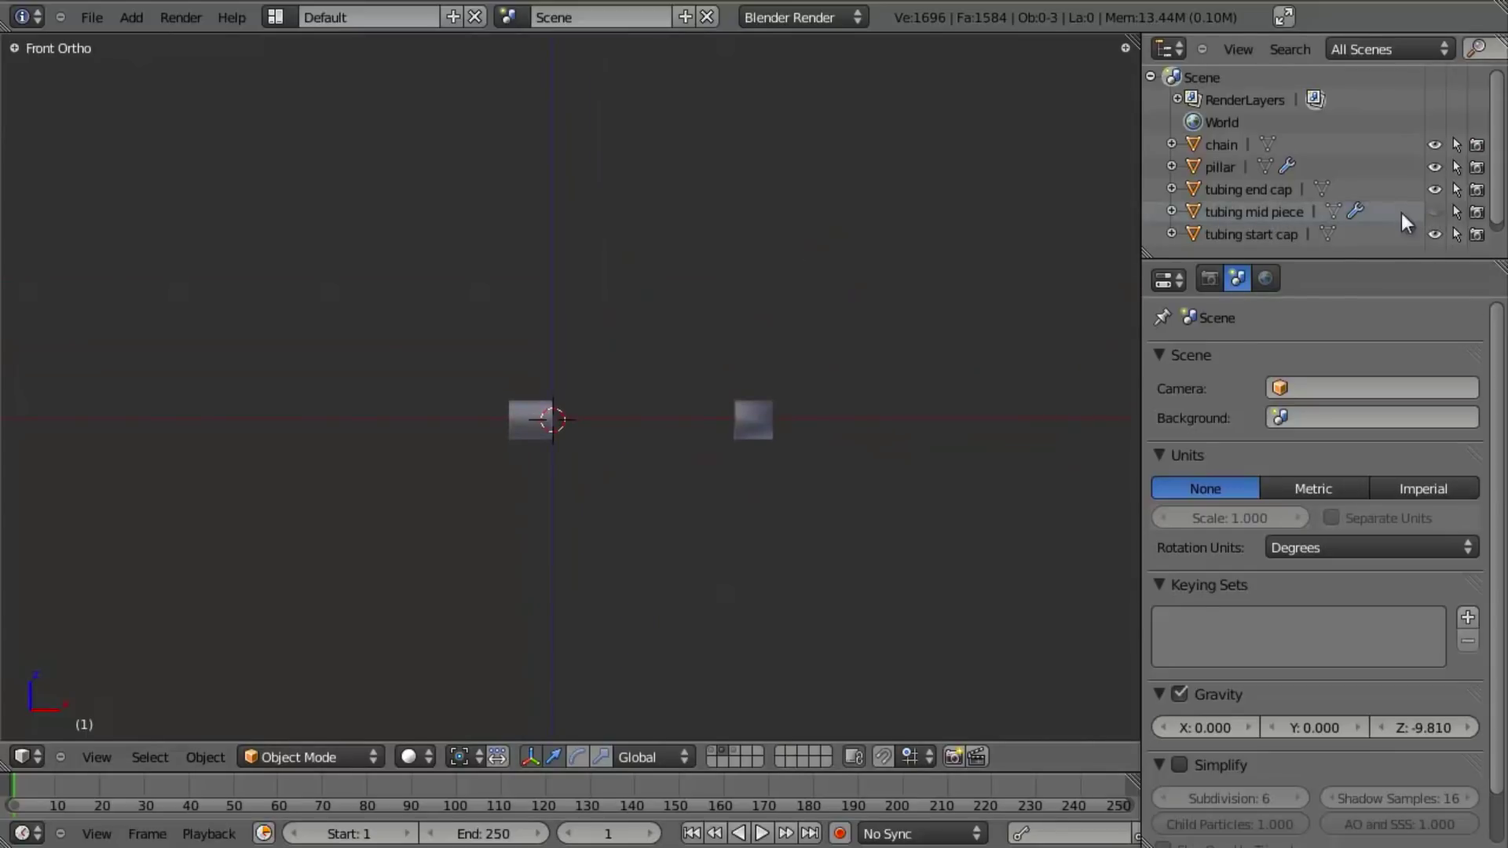
pyautogui.click(1434, 211)
pyautogui.click(1304, 212)
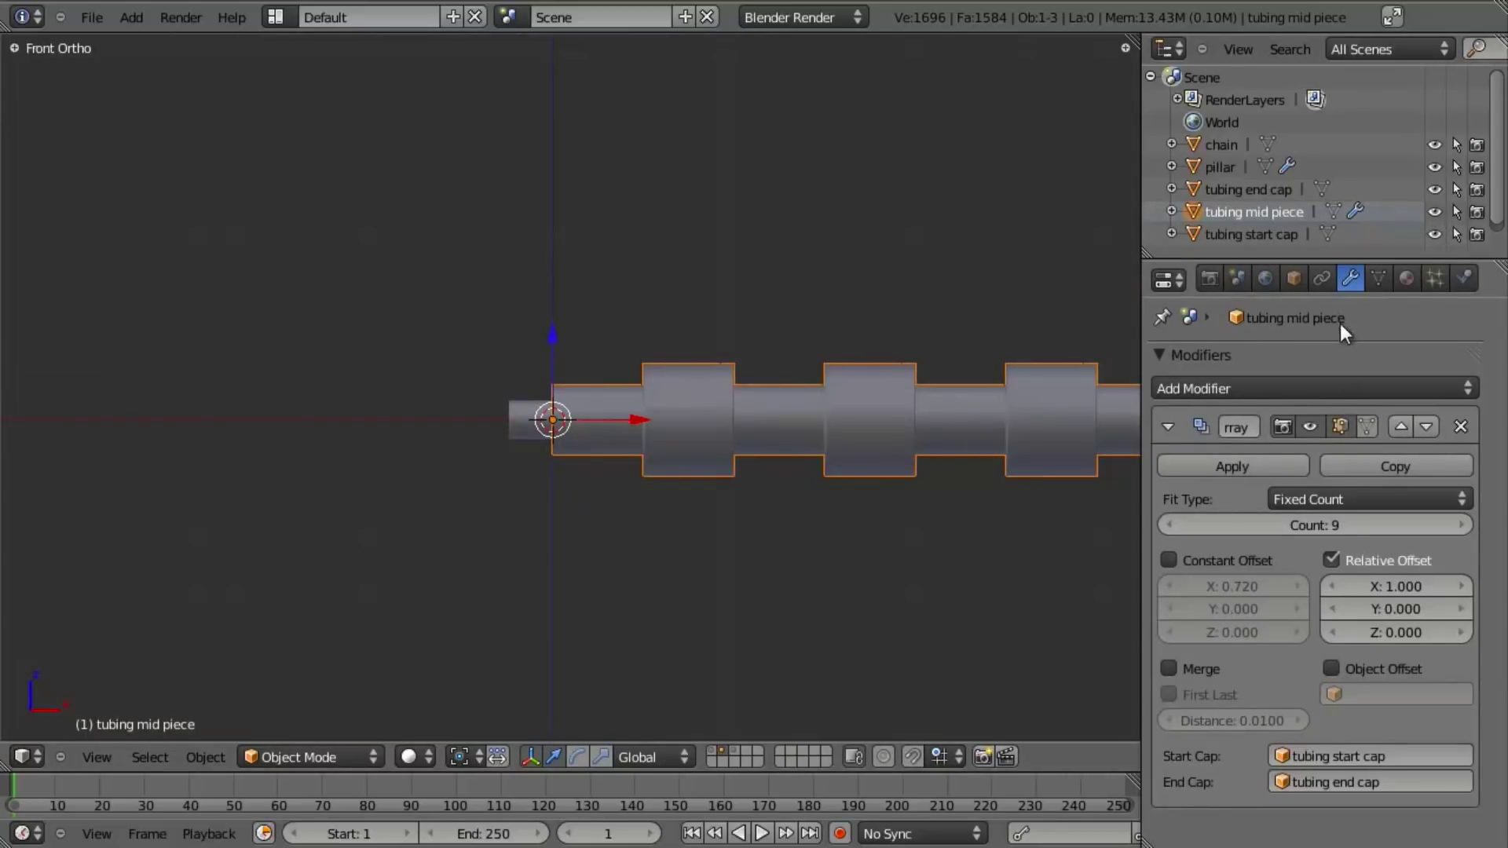
pyautogui.click(1313, 431)
pyautogui.scroll(2, 775, 501)
pyautogui.press('z')
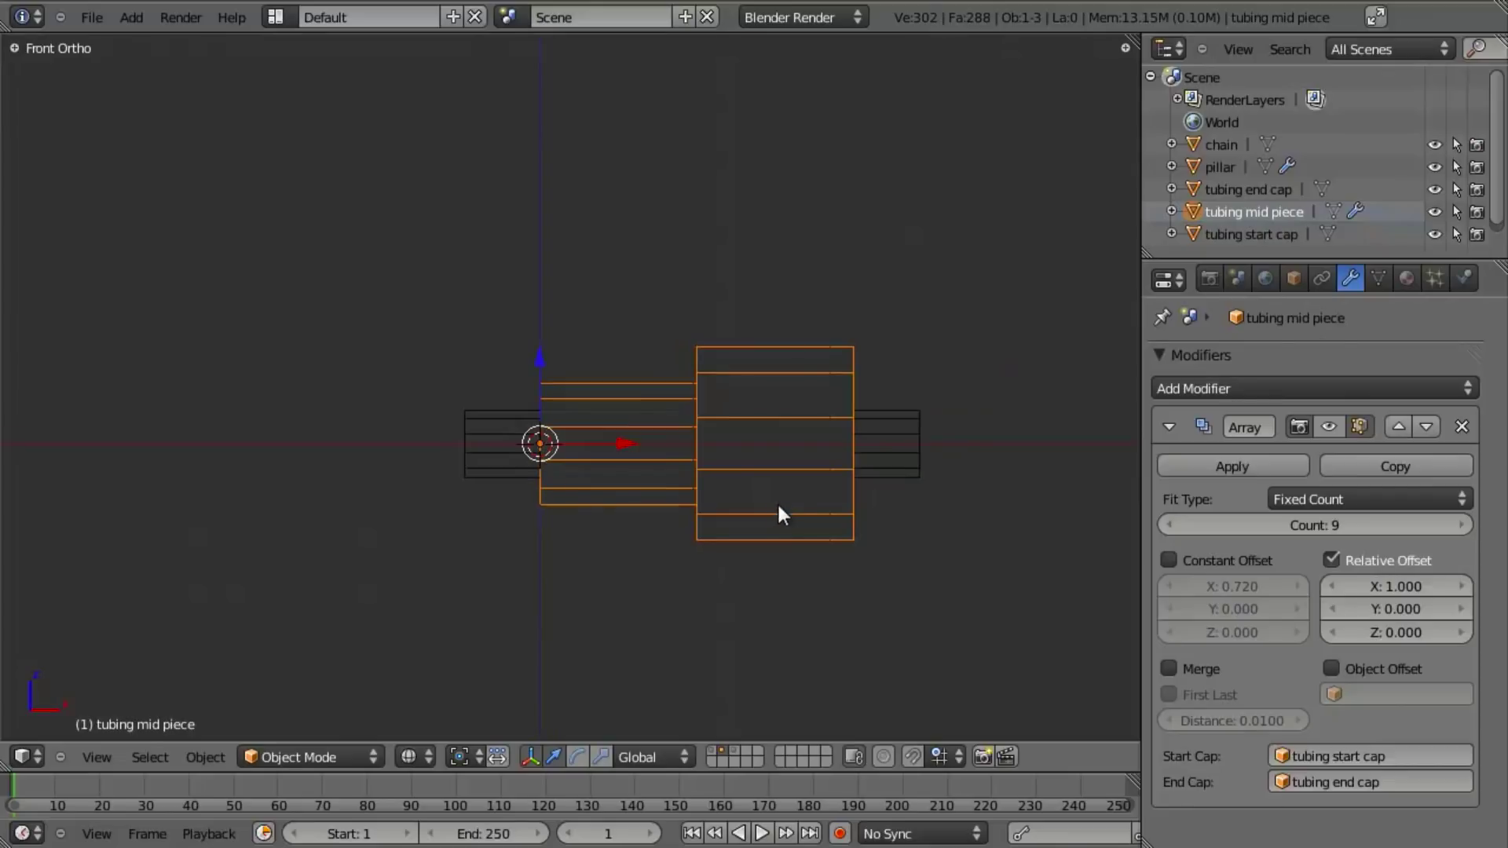
pyautogui.keyDown('shift'); pyautogui.moveTo(794, 494); pyautogui.dragTo(788, 490, button='middle'); pyautogui.keyUp('shift')
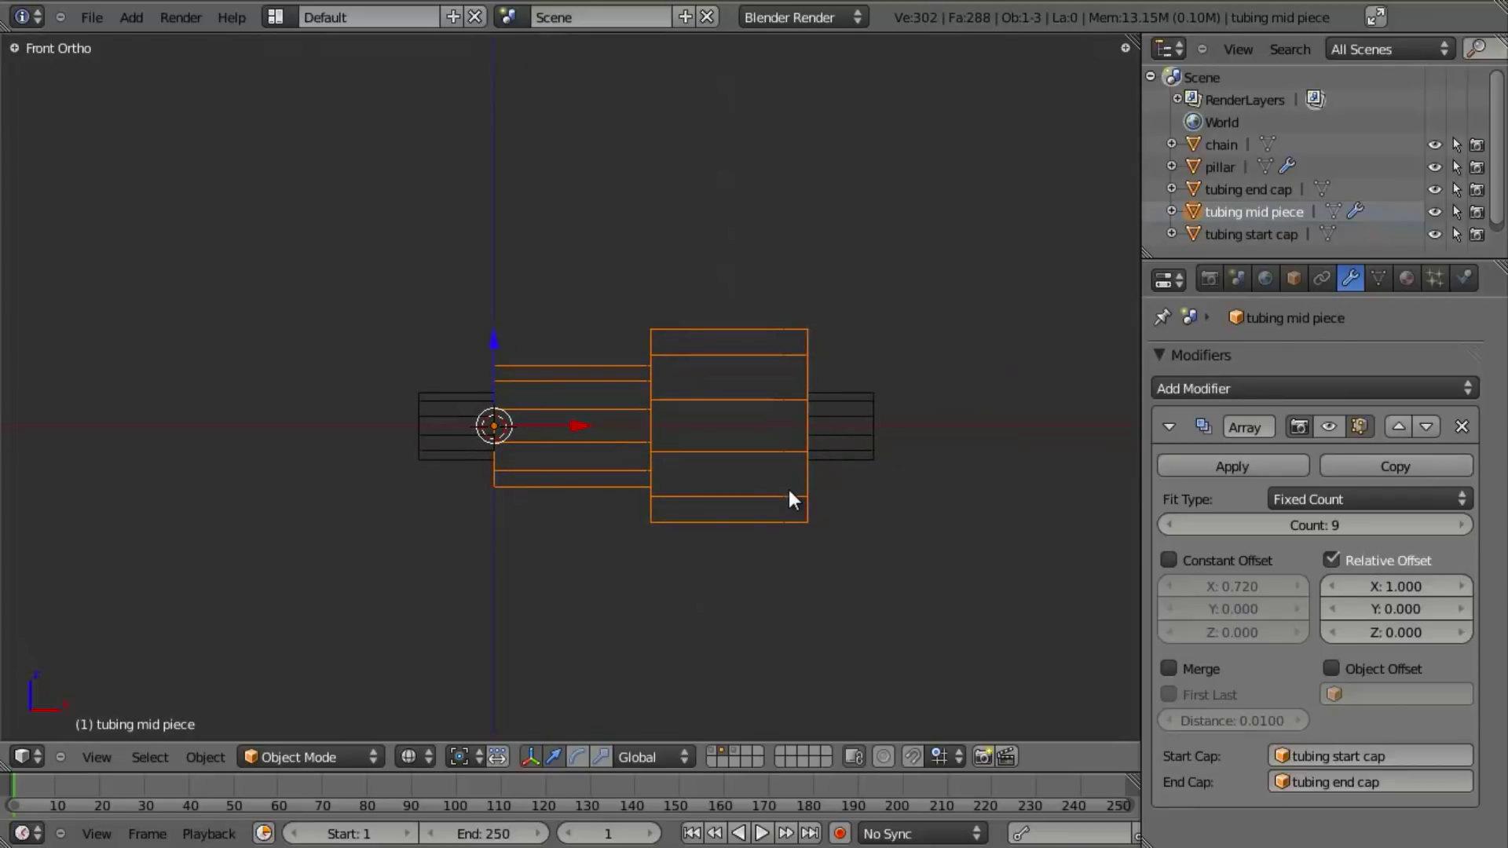
# Inspect the tubing start cap's geometry in Edit Mode
pyautogui.rightClick(859, 416)
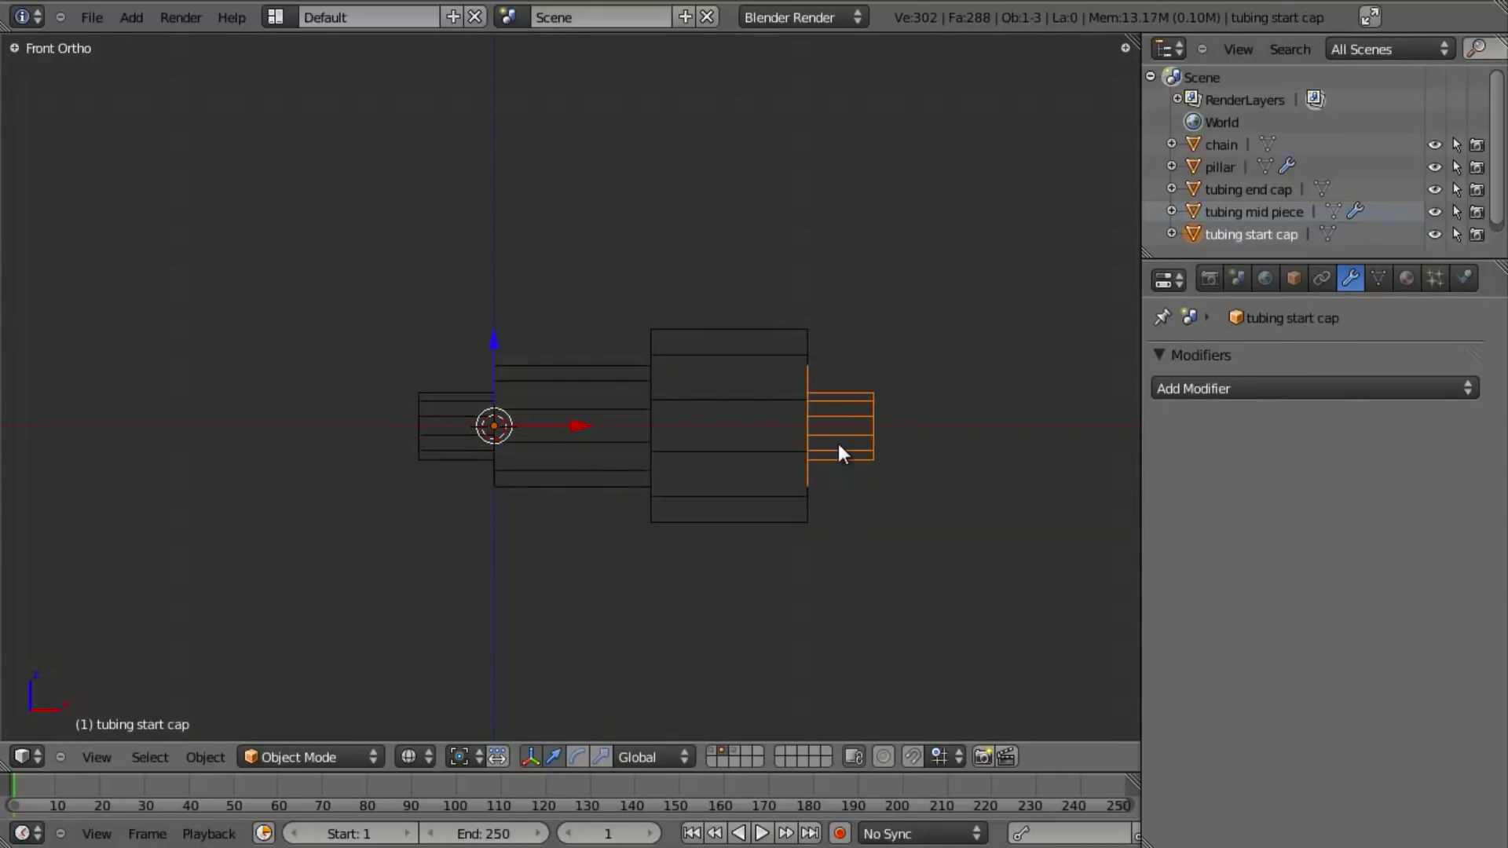
pyautogui.keyDown('shift'); pyautogui.moveTo(835, 443); pyautogui.dragTo(774, 455, button='middle'); pyautogui.keyUp('shift')
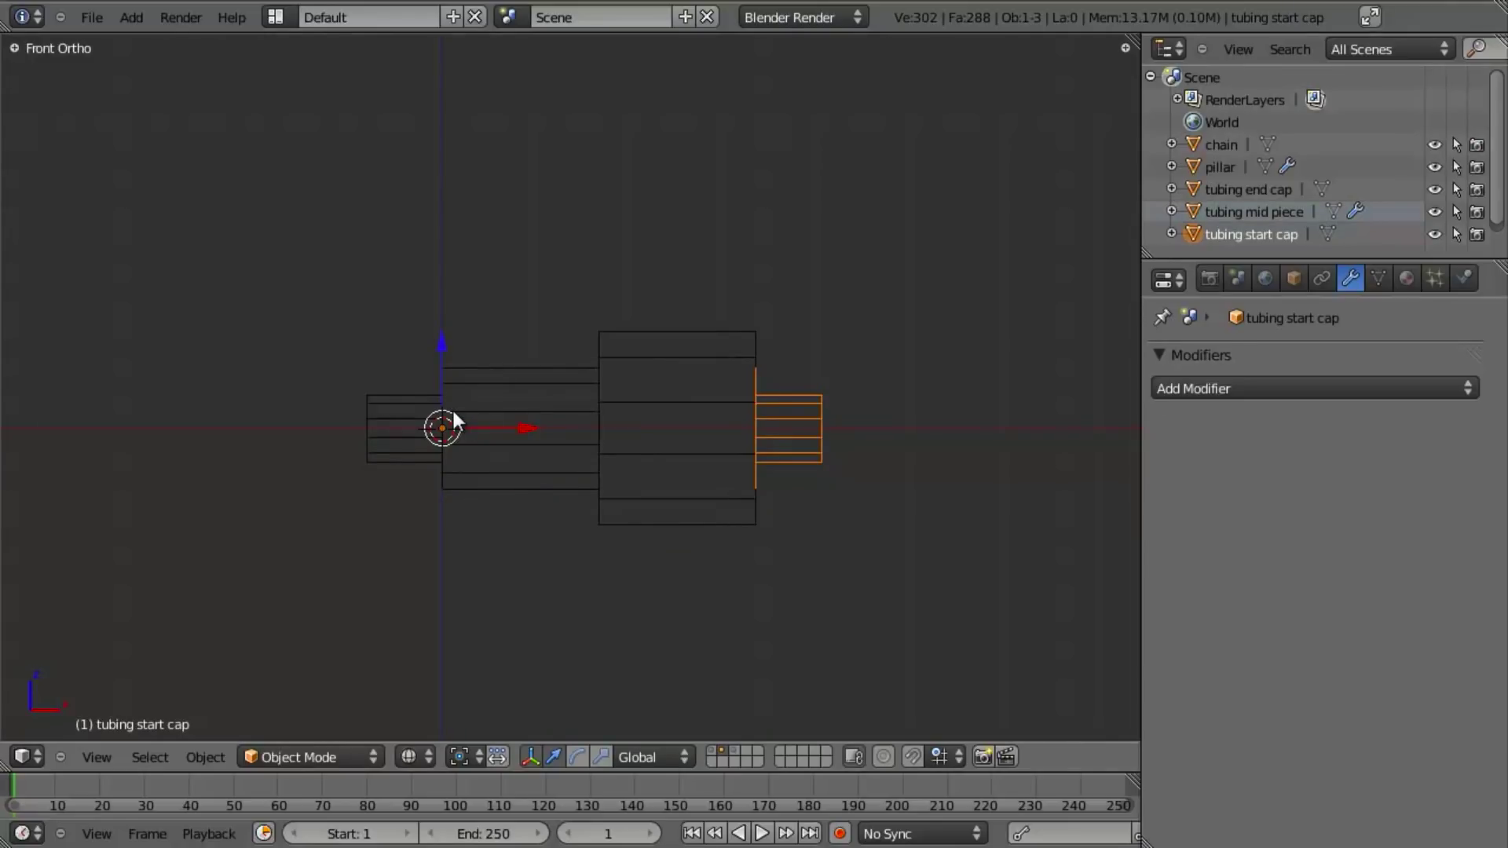
pyautogui.press('Tab')
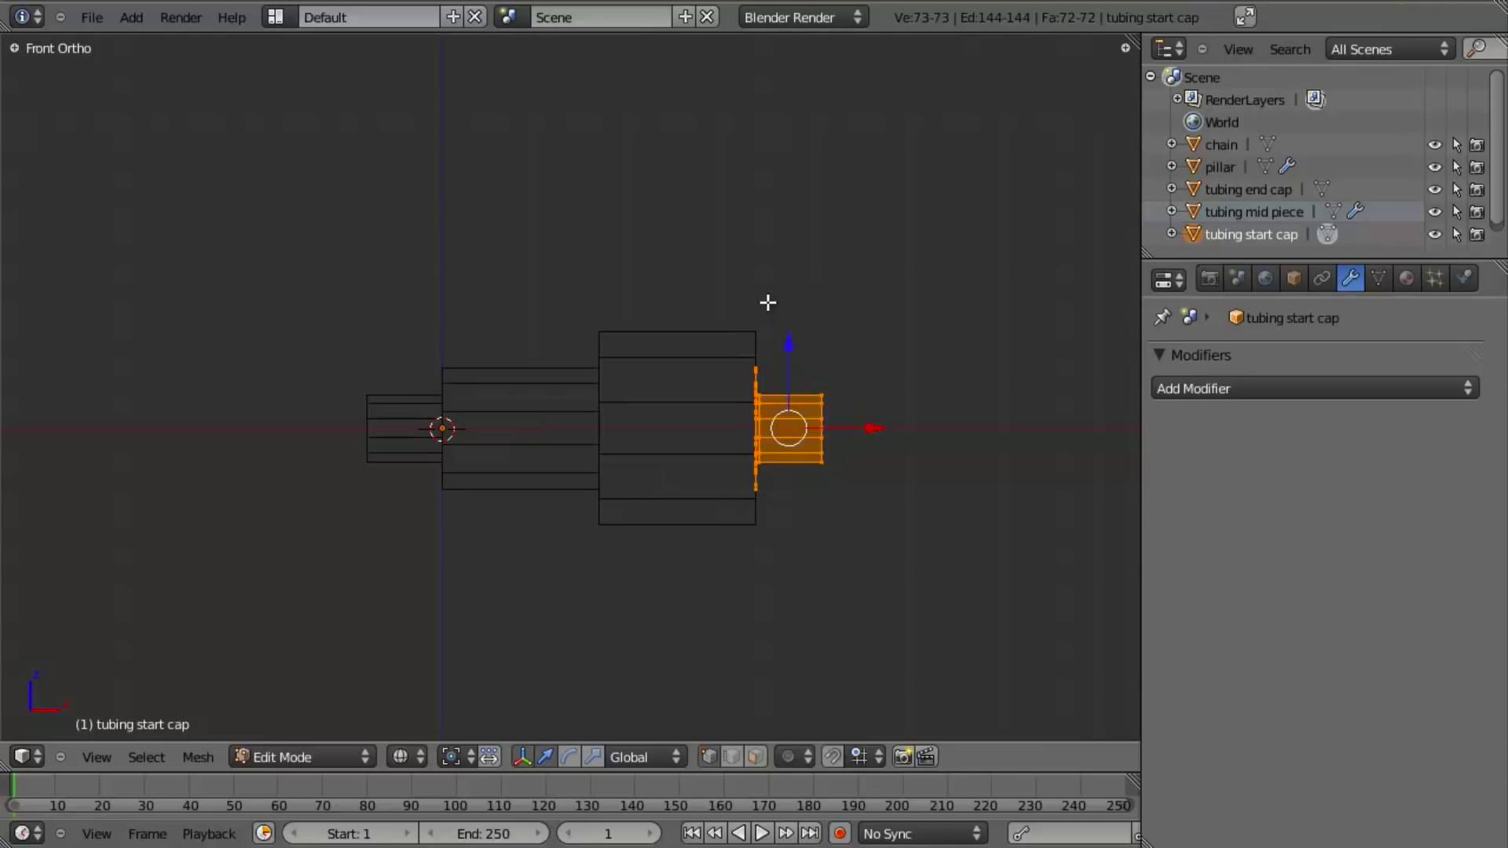
pyautogui.press('z')
pyautogui.moveTo(747, 353); pyautogui.dragTo(710, 515, button='middle')
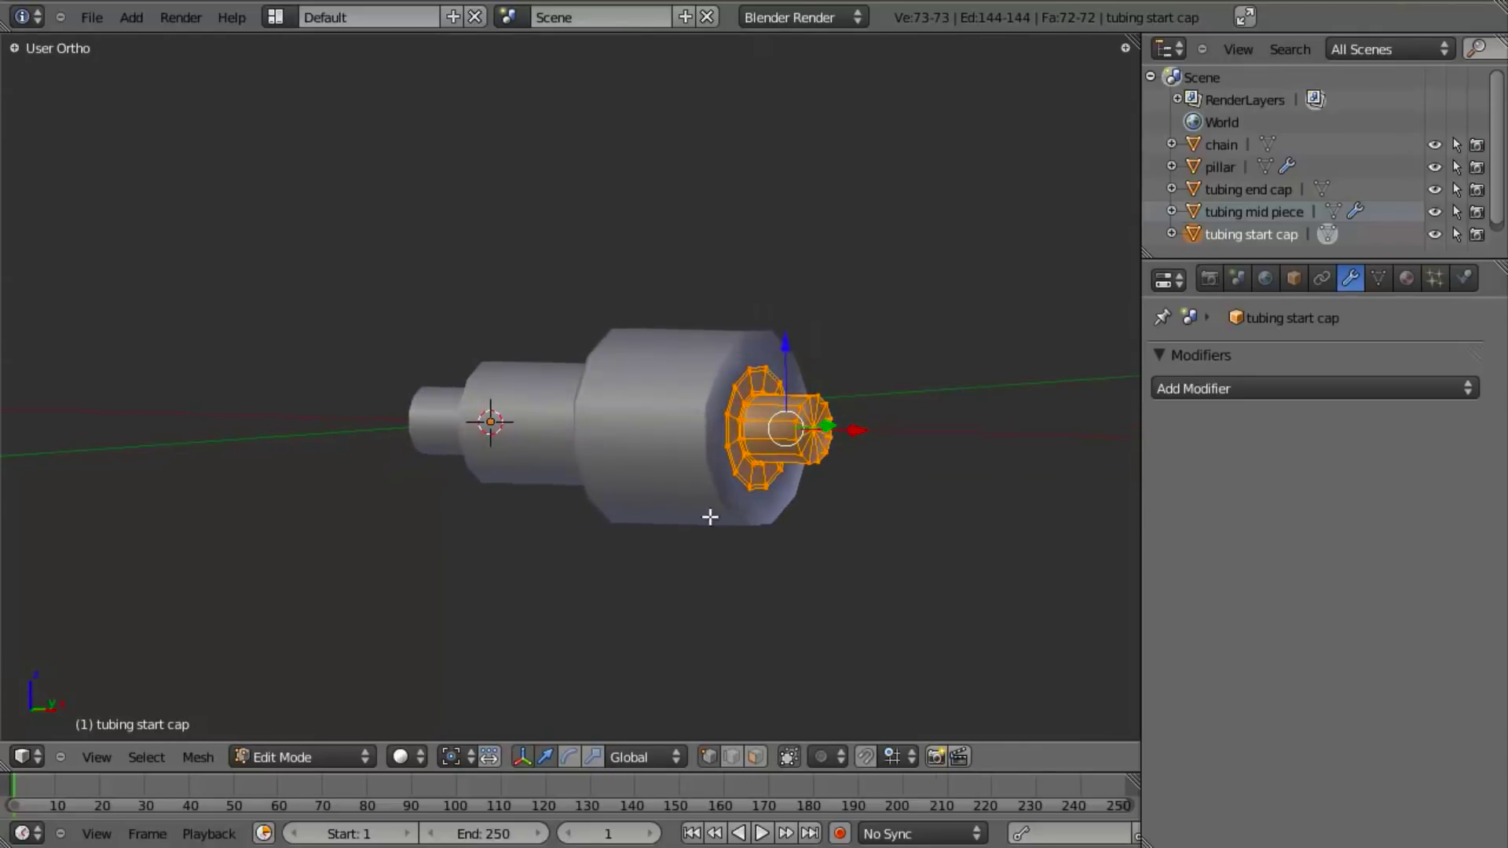
pyautogui.press('KP_1')
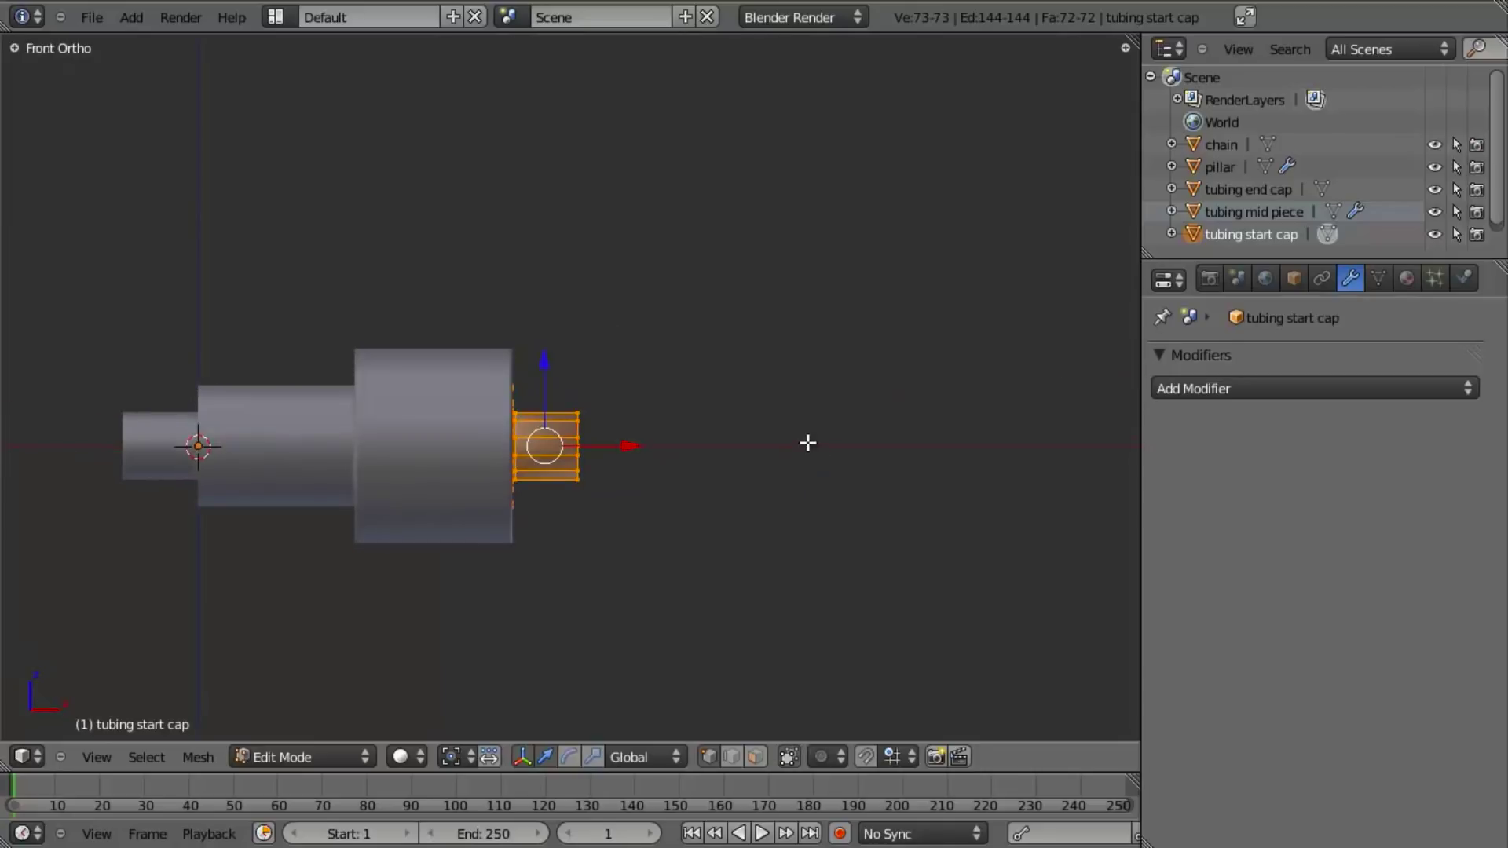
pyautogui.keyDown('ctrl'); pyautogui.scroll(4, 440, 412); pyautogui.keyUp('ctrl')
pyautogui.press('Tab')
# Inspect the tubing end cap's vertices in Edit Mode
pyautogui.rightClick(314, 422)
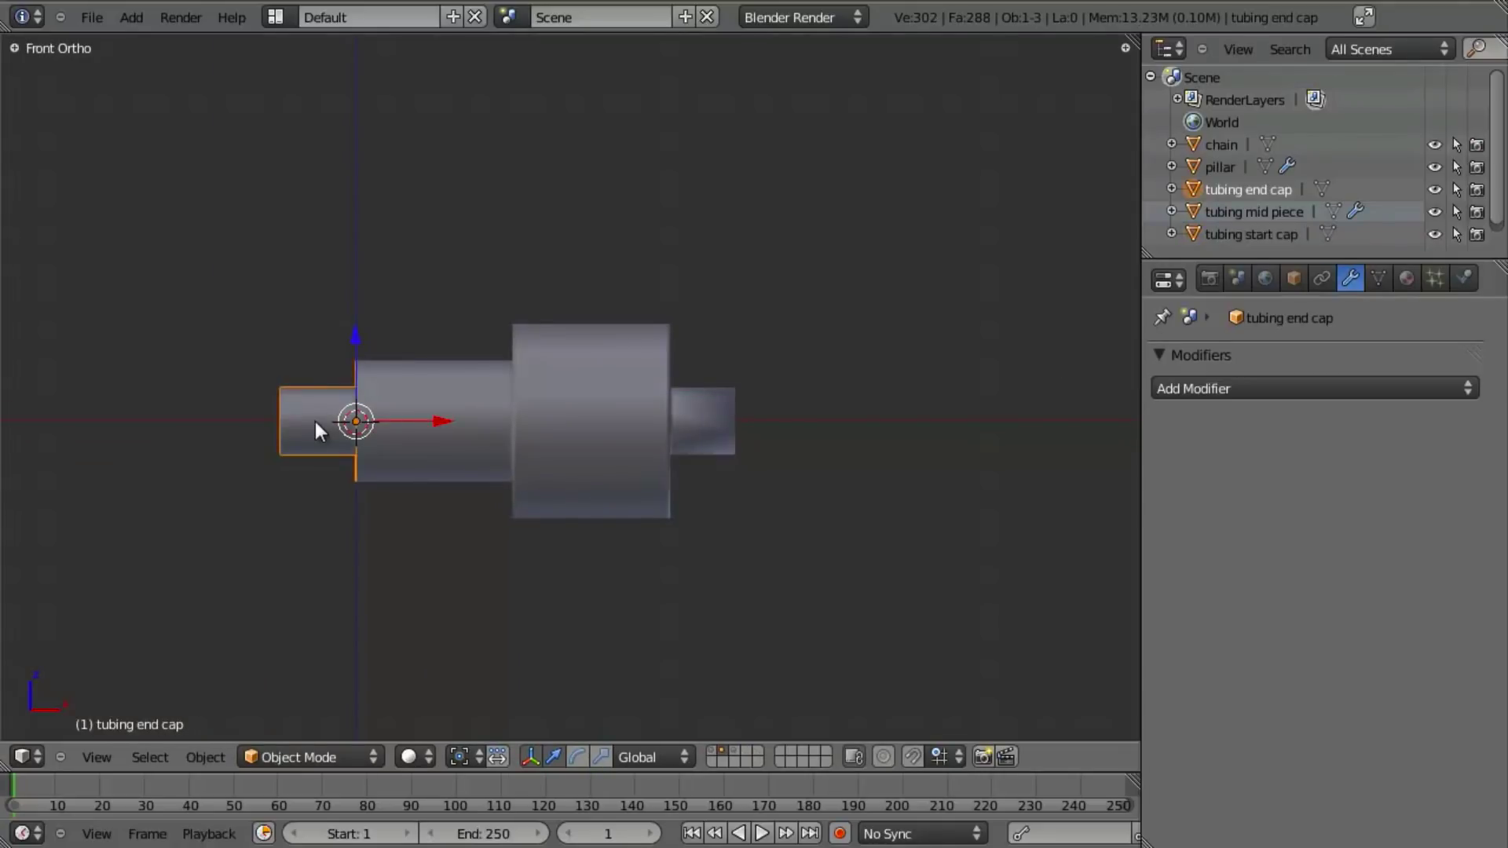
pyautogui.press('z')
pyautogui.press('Tab')
pyautogui.moveTo(242, 290); pyautogui.dragTo(402, 510)
pyautogui.keyDown('shift'); pyautogui.moveTo(474, 442); pyautogui.dragTo(632, 428, button='middle'); pyautogui.keyUp('shift')
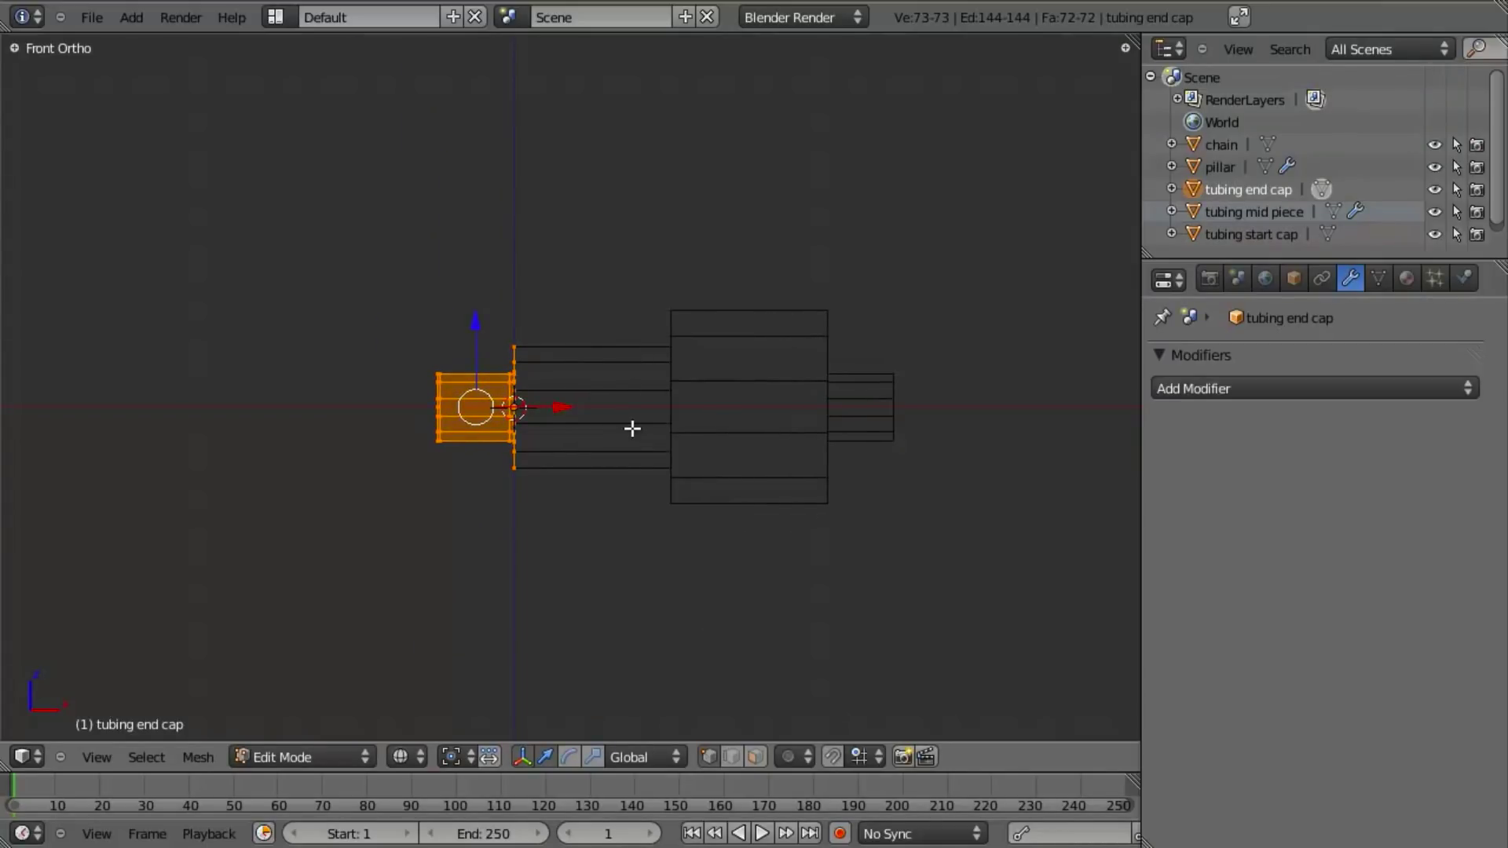
pyautogui.press('Tab')
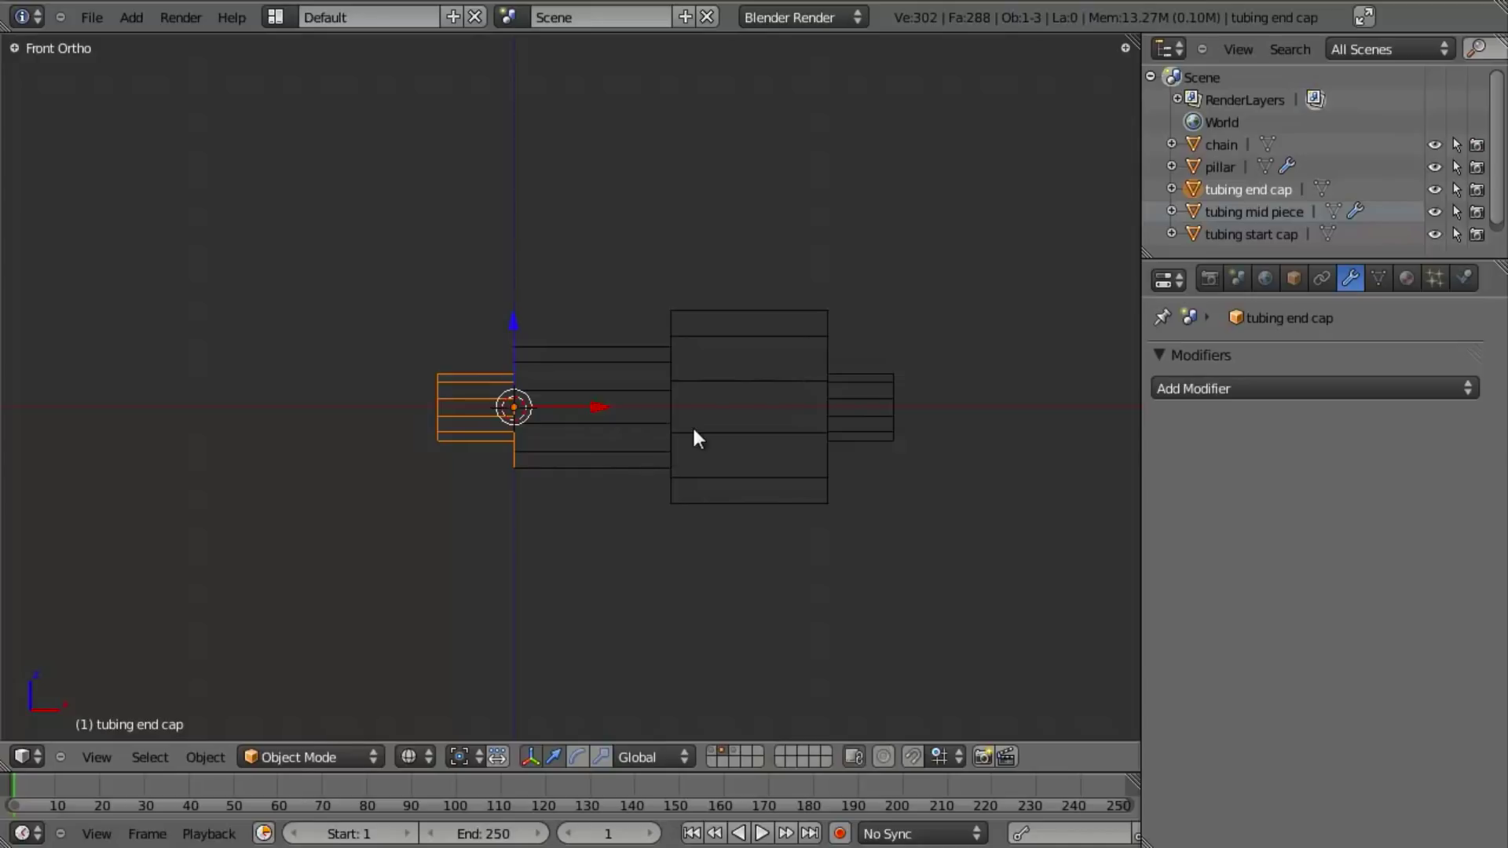
# Test-move each cap without applying, then hide both start and end cap objects
pyautogui.rightClick(665, 463)
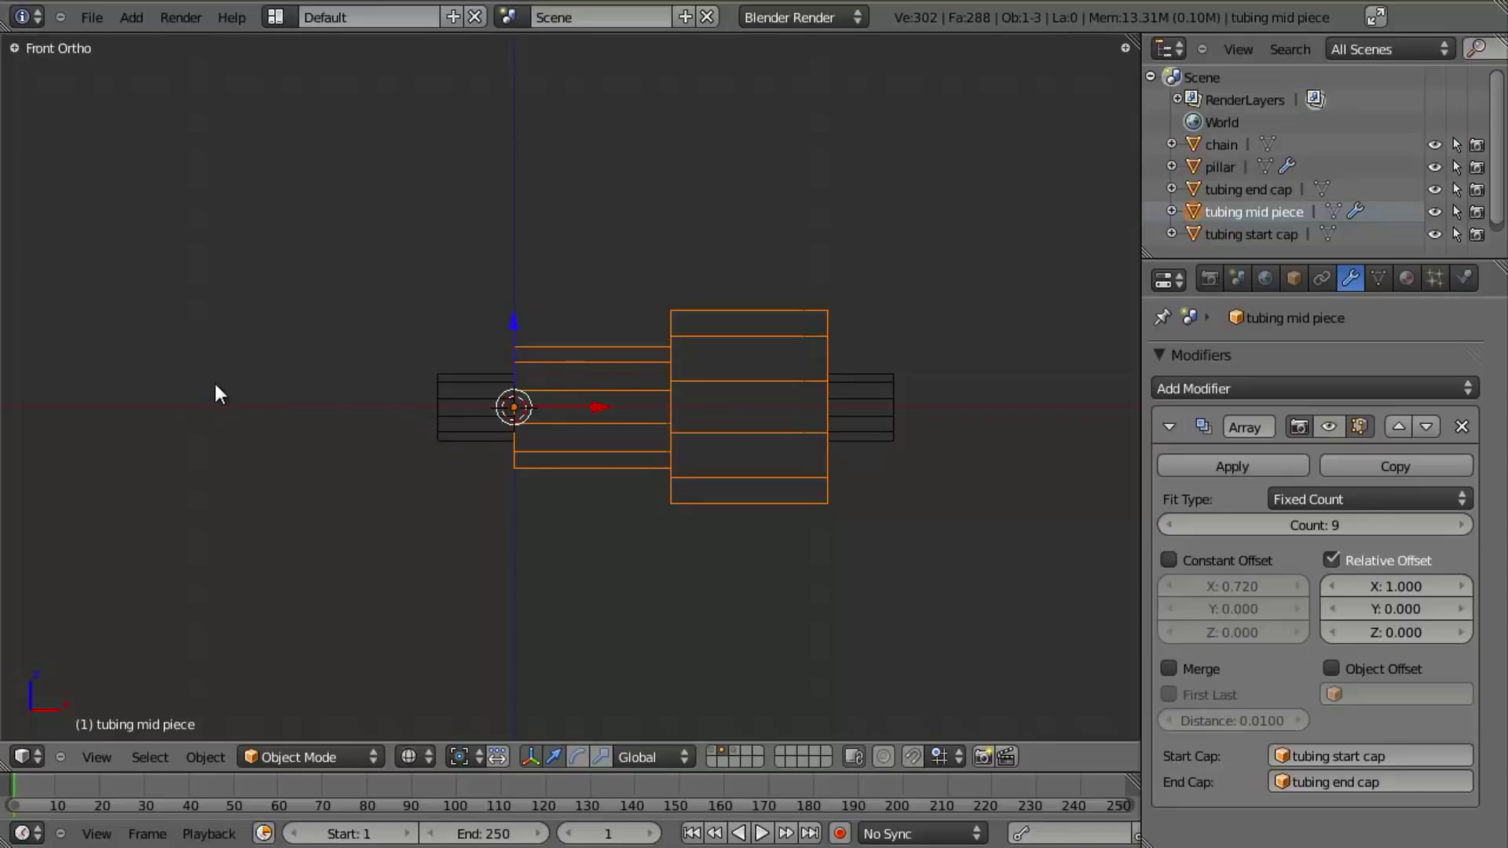
pyautogui.rightClick(468, 389)
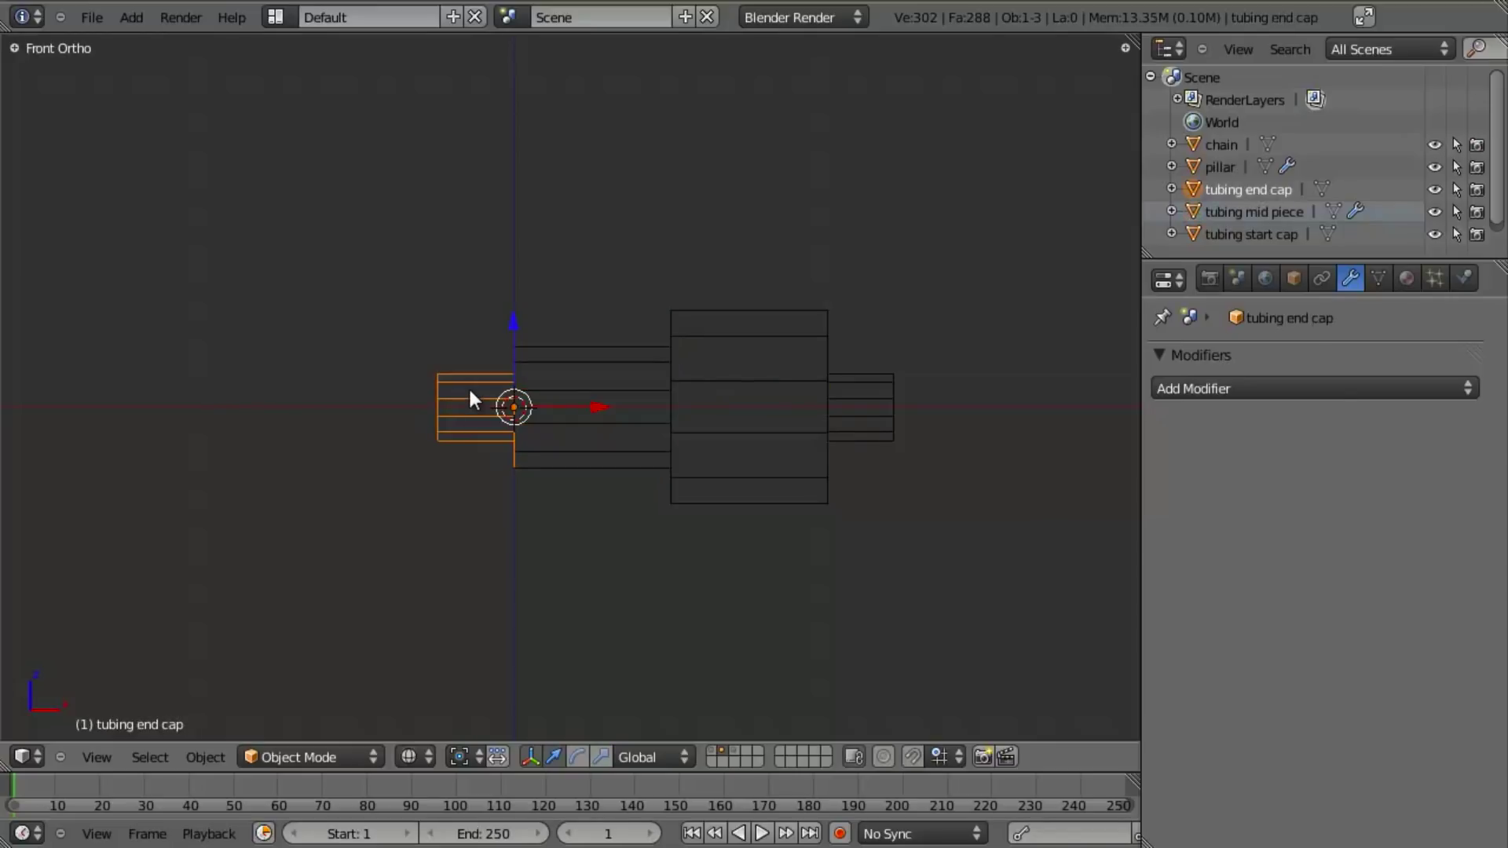
pyautogui.press('g')
pyautogui.press('Escape')
pyautogui.rightClick(899, 389)
pyautogui.press('g')
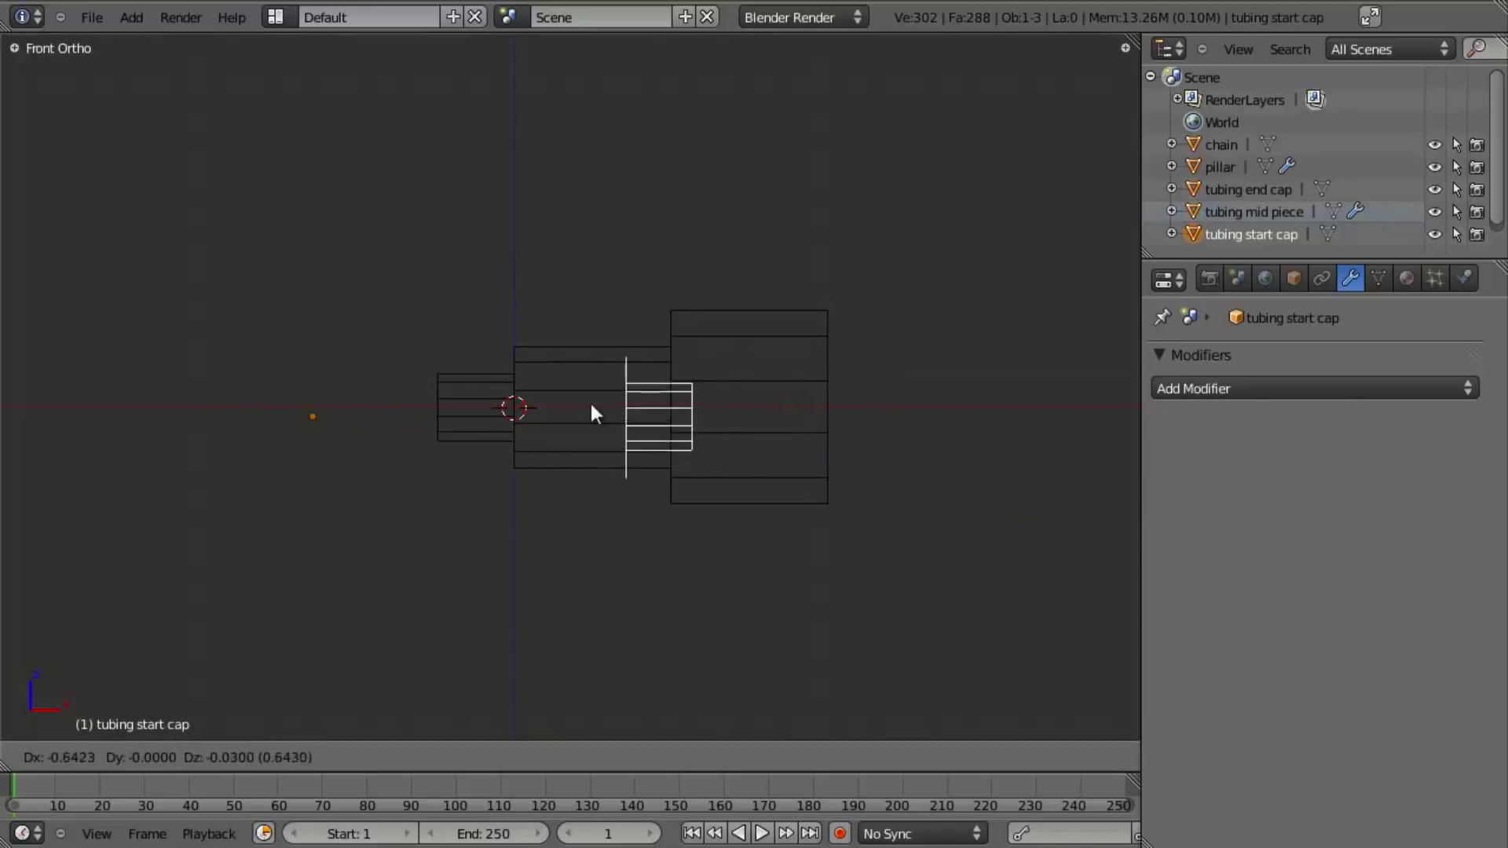
pyautogui.press('Escape')
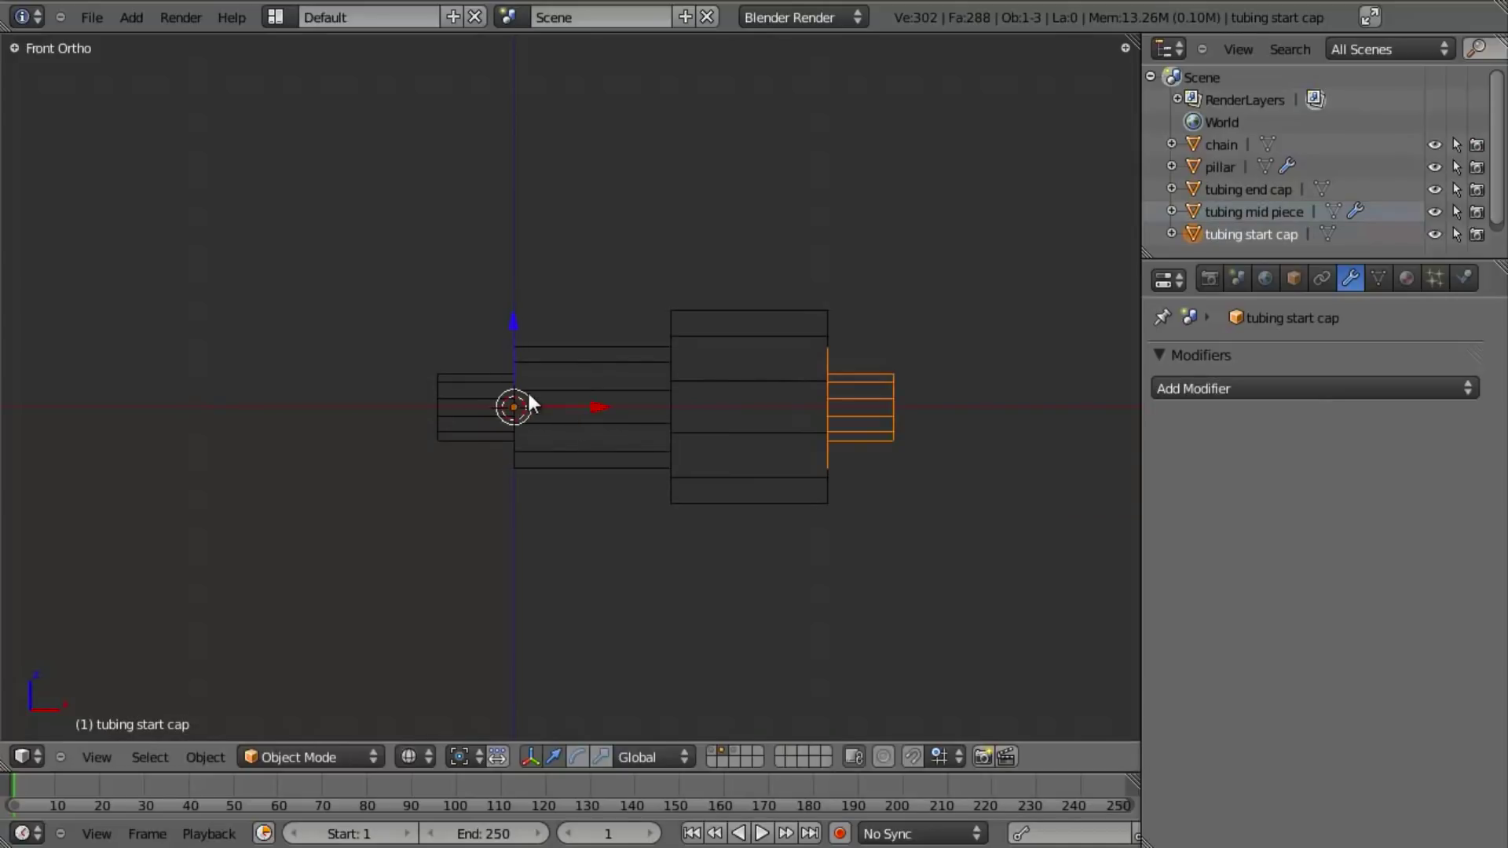
pyautogui.click(1435, 190)
pyautogui.click(1435, 234)
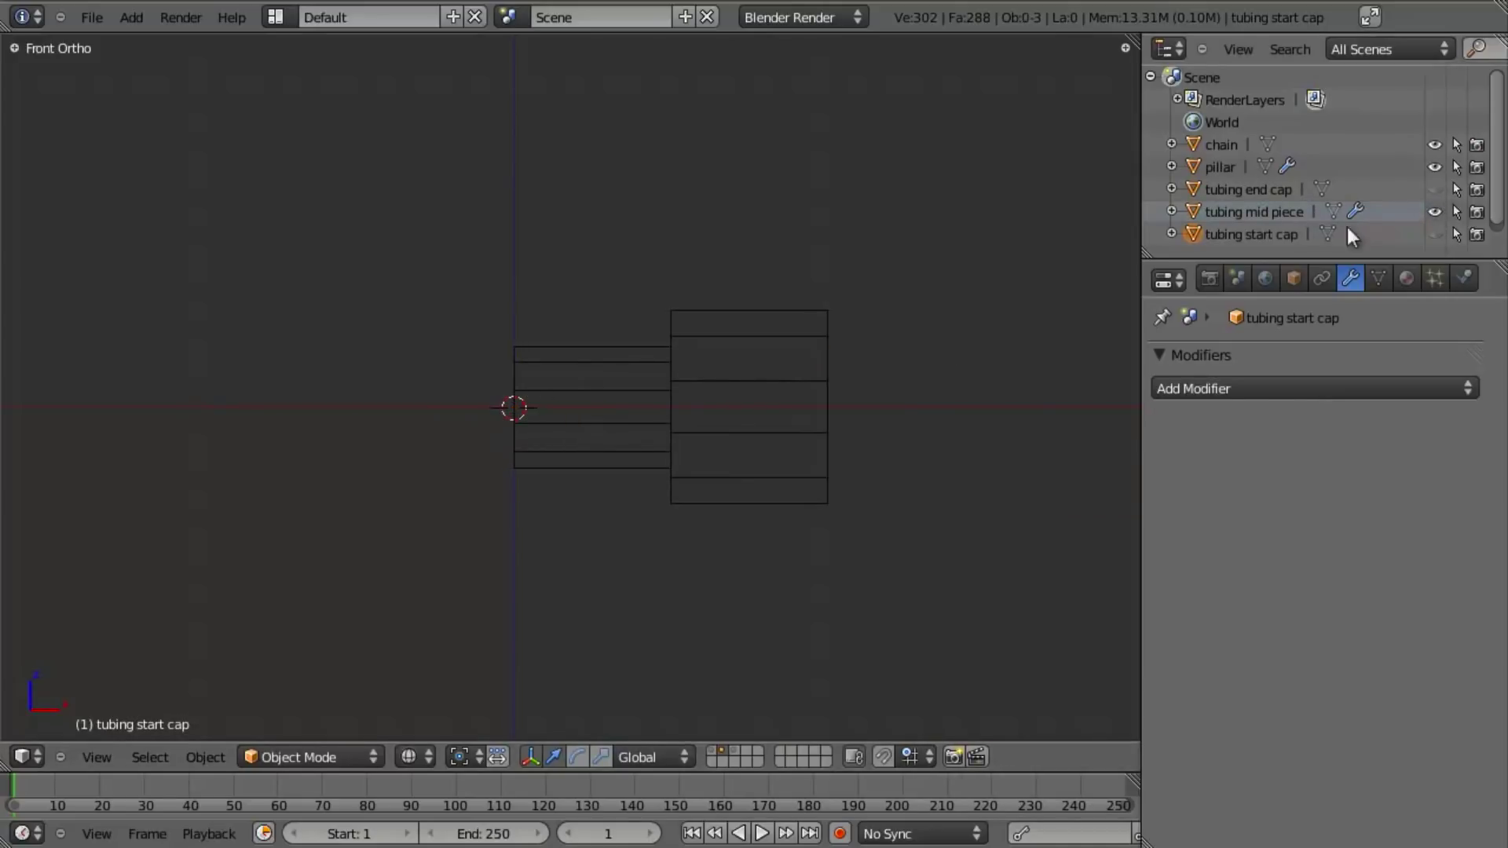
# Select the tubing mid piece in solid shading and zoom in on it
pyautogui.click(1295, 214)
pyautogui.press('z')
pyautogui.moveTo(539, 454)
pyautogui.mouseDown(button='middle')
pyautogui.moveTo(663, 393)
pyautogui.moveTo(800, 474)
pyautogui.mouseUp(button='middle')
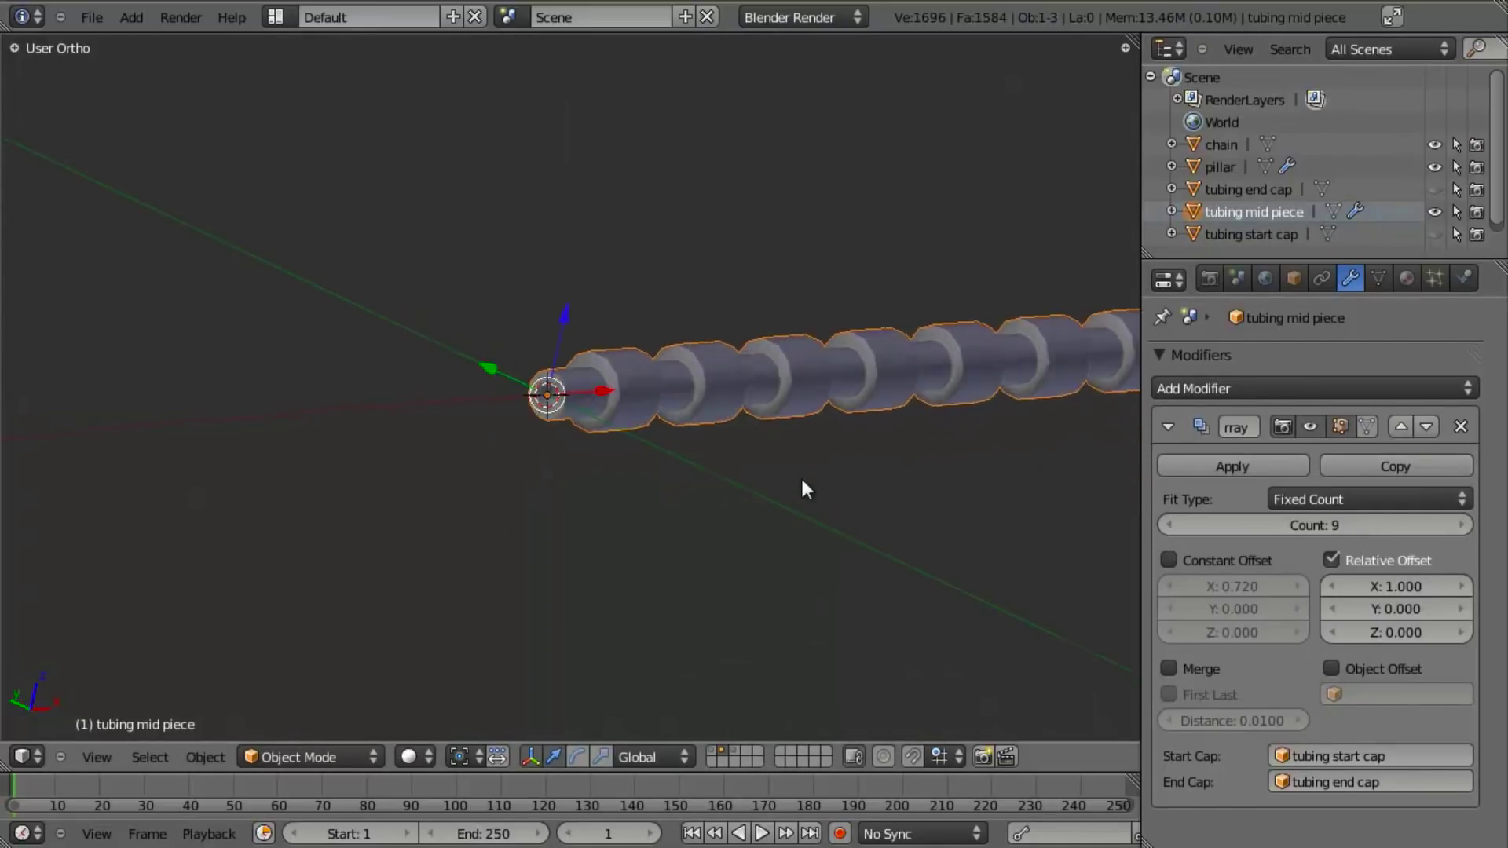
pyautogui.press('a')
pyautogui.scroll(4, 729, 390)
pyautogui.keyDown('shift'); pyautogui.moveTo(729, 389); pyautogui.dragTo(669, 468, button='middle'); pyautogui.keyUp('shift')
pyautogui.rightClick(549, 425)
pyautogui.scroll(-2, 534, 408)
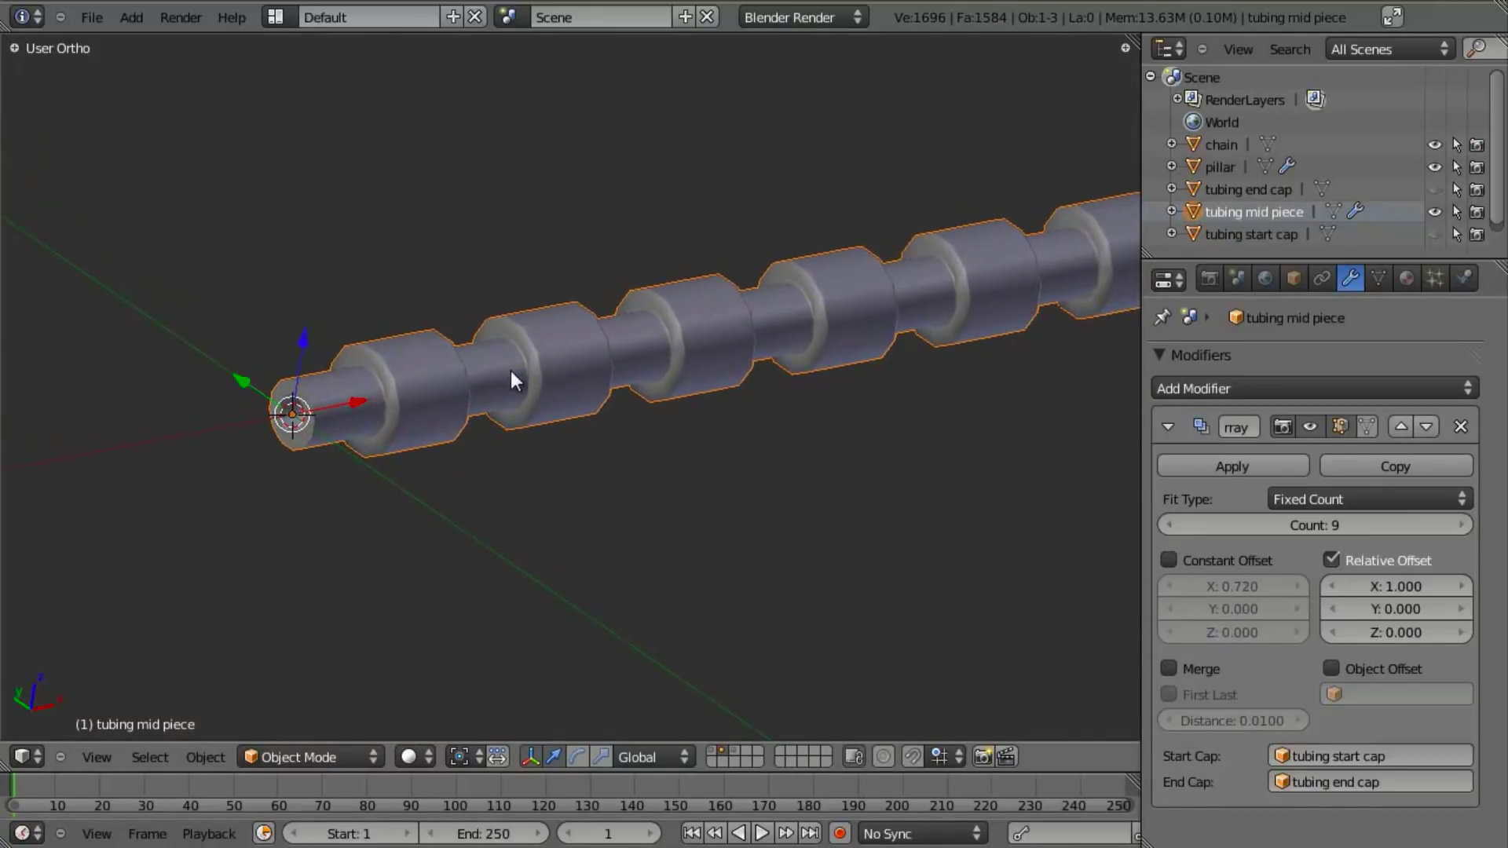
pyautogui.press('KP_Decimal')
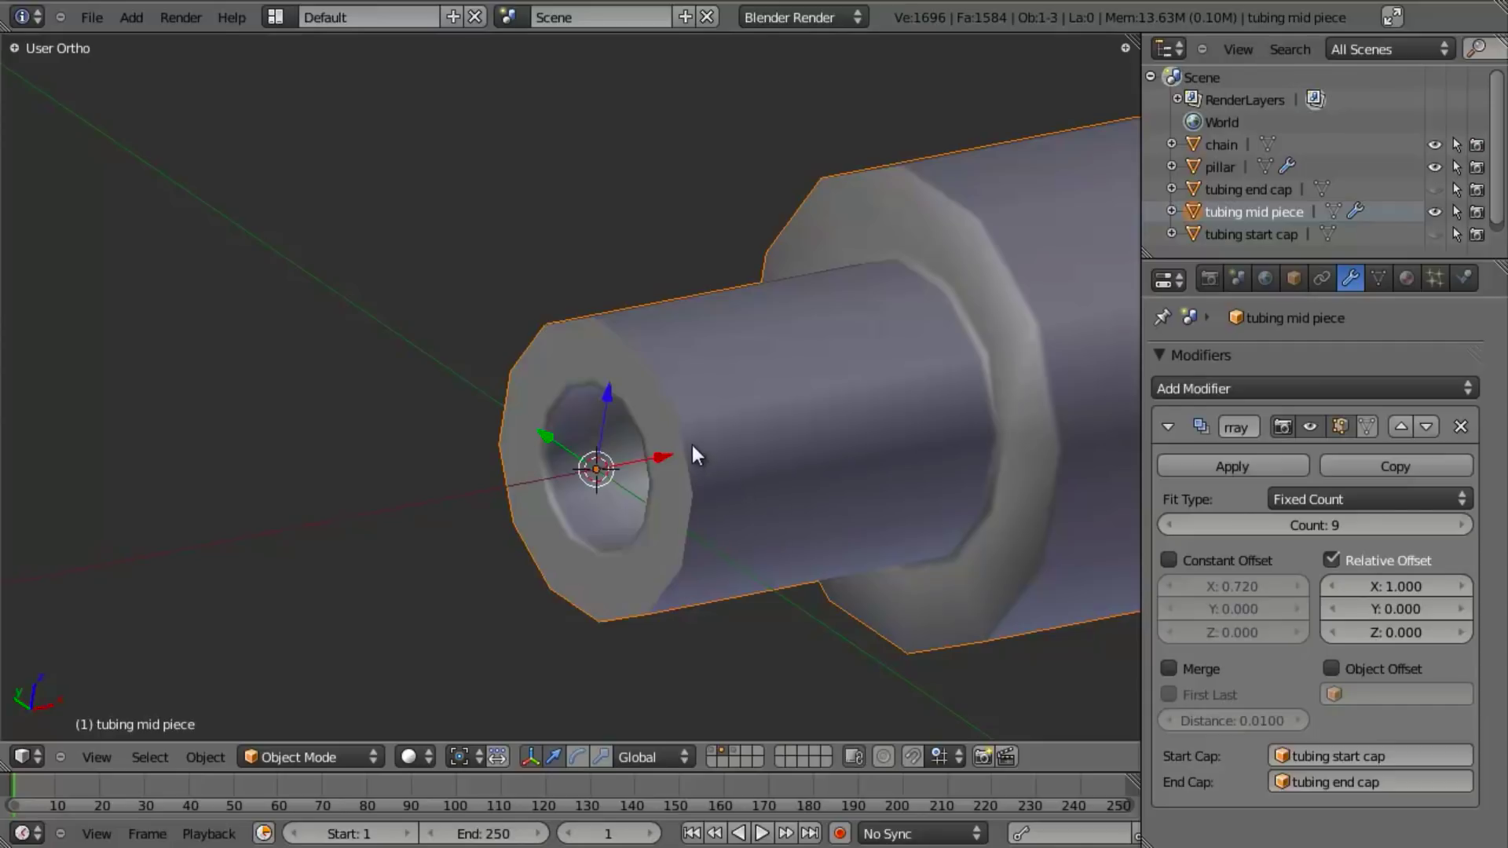
# Apply the Array modifier, check an end edge in Edit Mode, then undo to restore it
pyautogui.press('Tab')
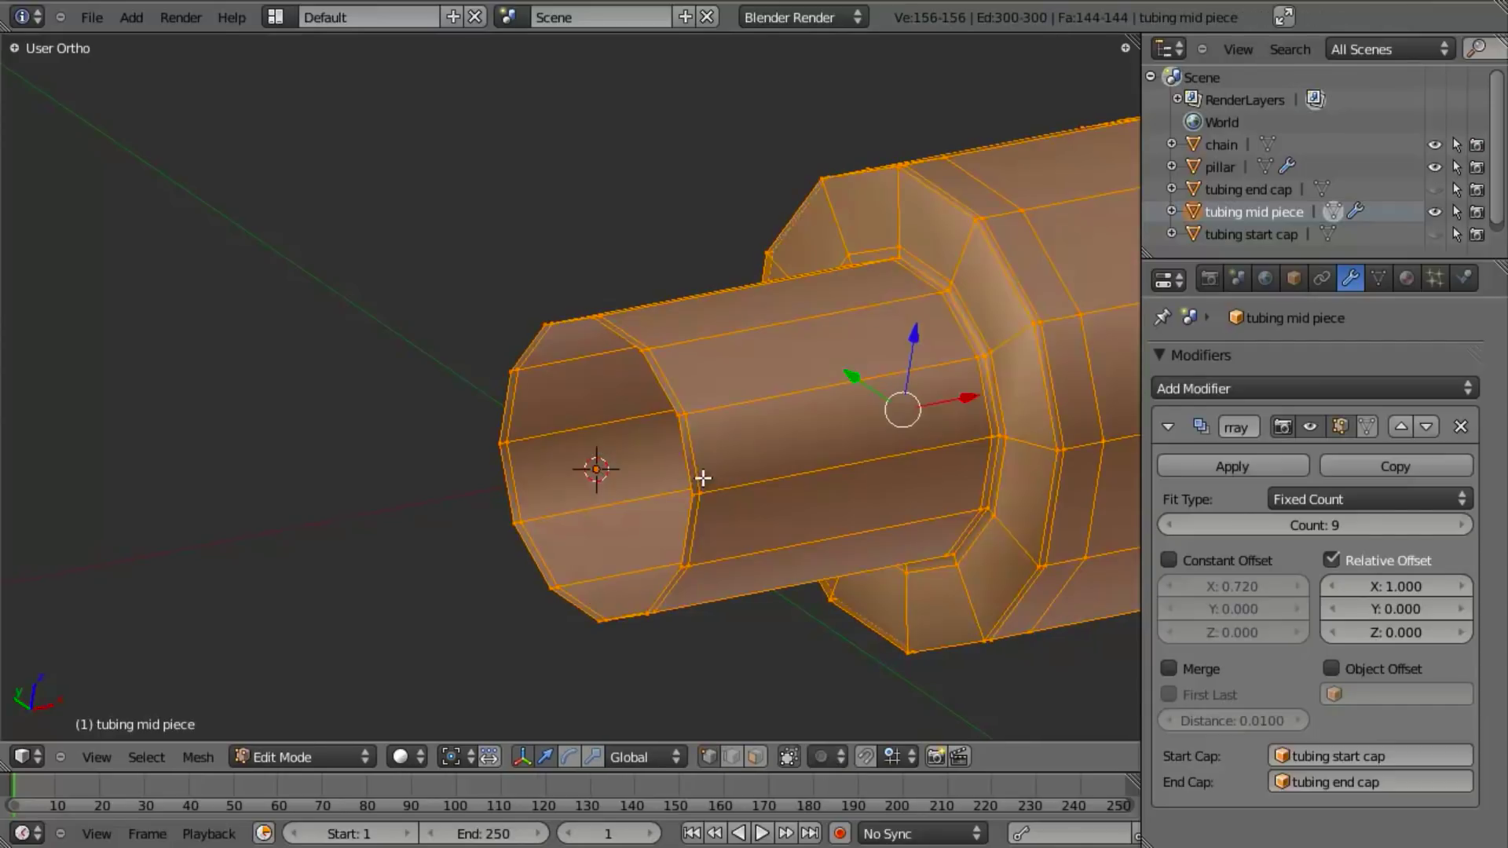
pyautogui.scroll(3, 703, 478)
pyautogui.press('Tab')
pyautogui.press('z')
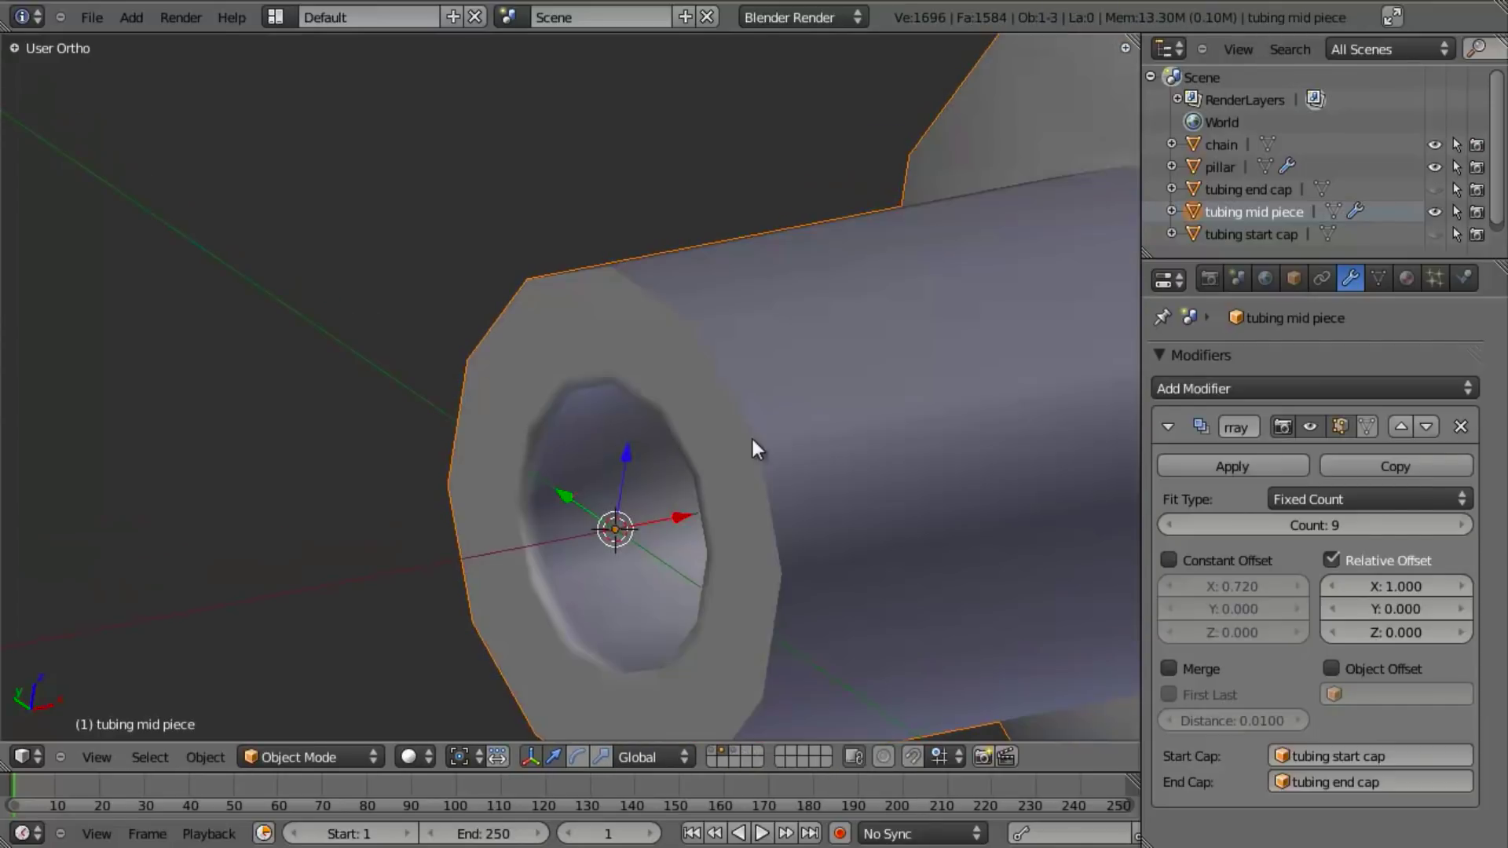
pyautogui.keyDown('shift'); pyautogui.moveTo(758, 448); pyautogui.dragTo(606, 403, button='middle'); pyautogui.keyUp('shift')
pyautogui.click(1265, 464)
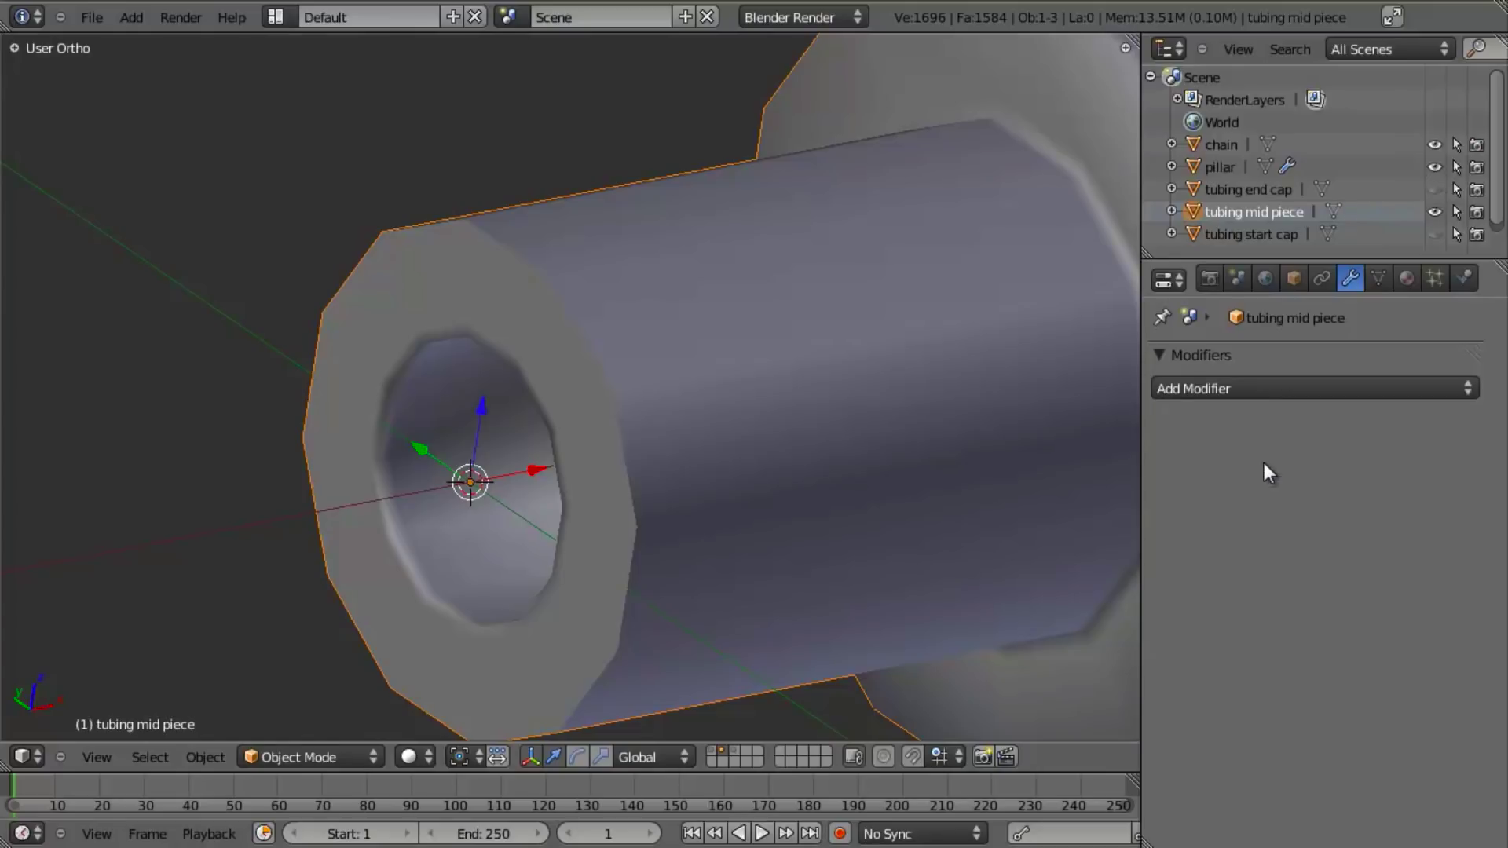
pyautogui.press('Tab')
pyautogui.press('a')
pyautogui.rightClick(615, 389)
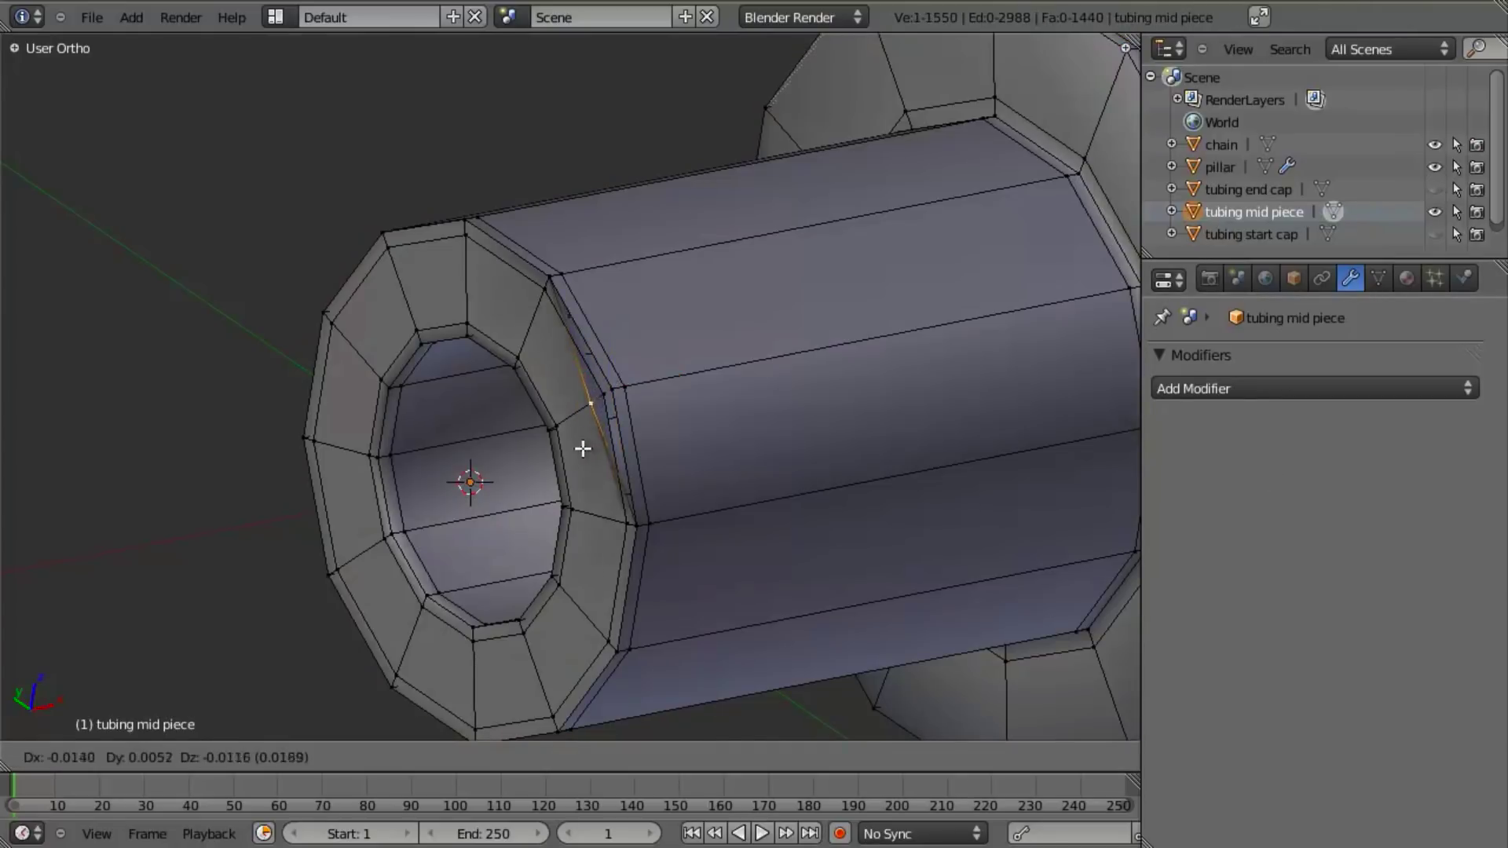
pyautogui.press('Tab')
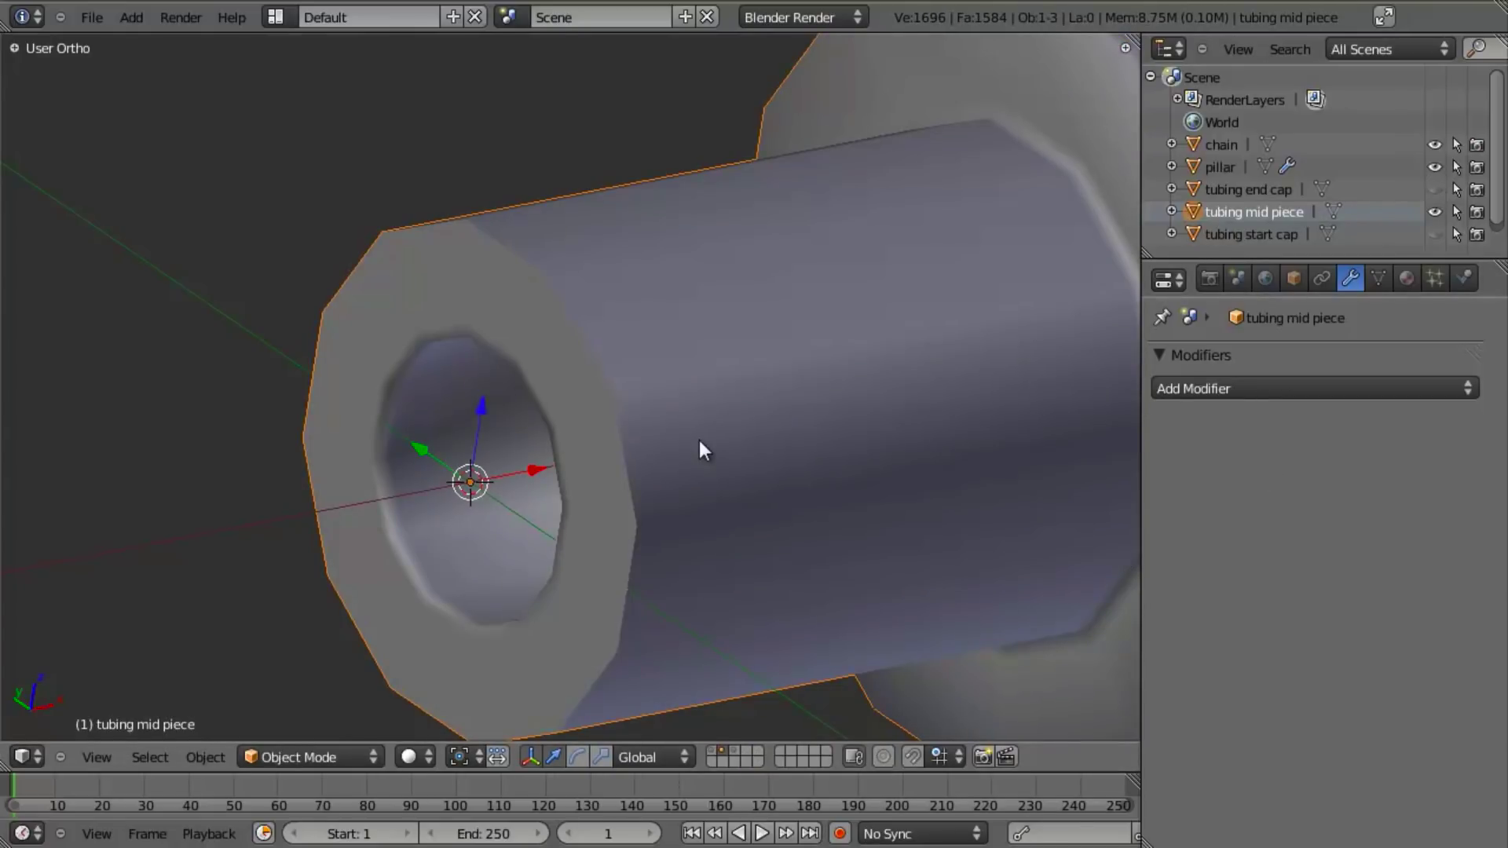
pyautogui.hotkey('ctrl', 'z')
# Enable Merge on the tube's Array modifier and orbit to inspect the fused joins
pyautogui.click(1168, 668)
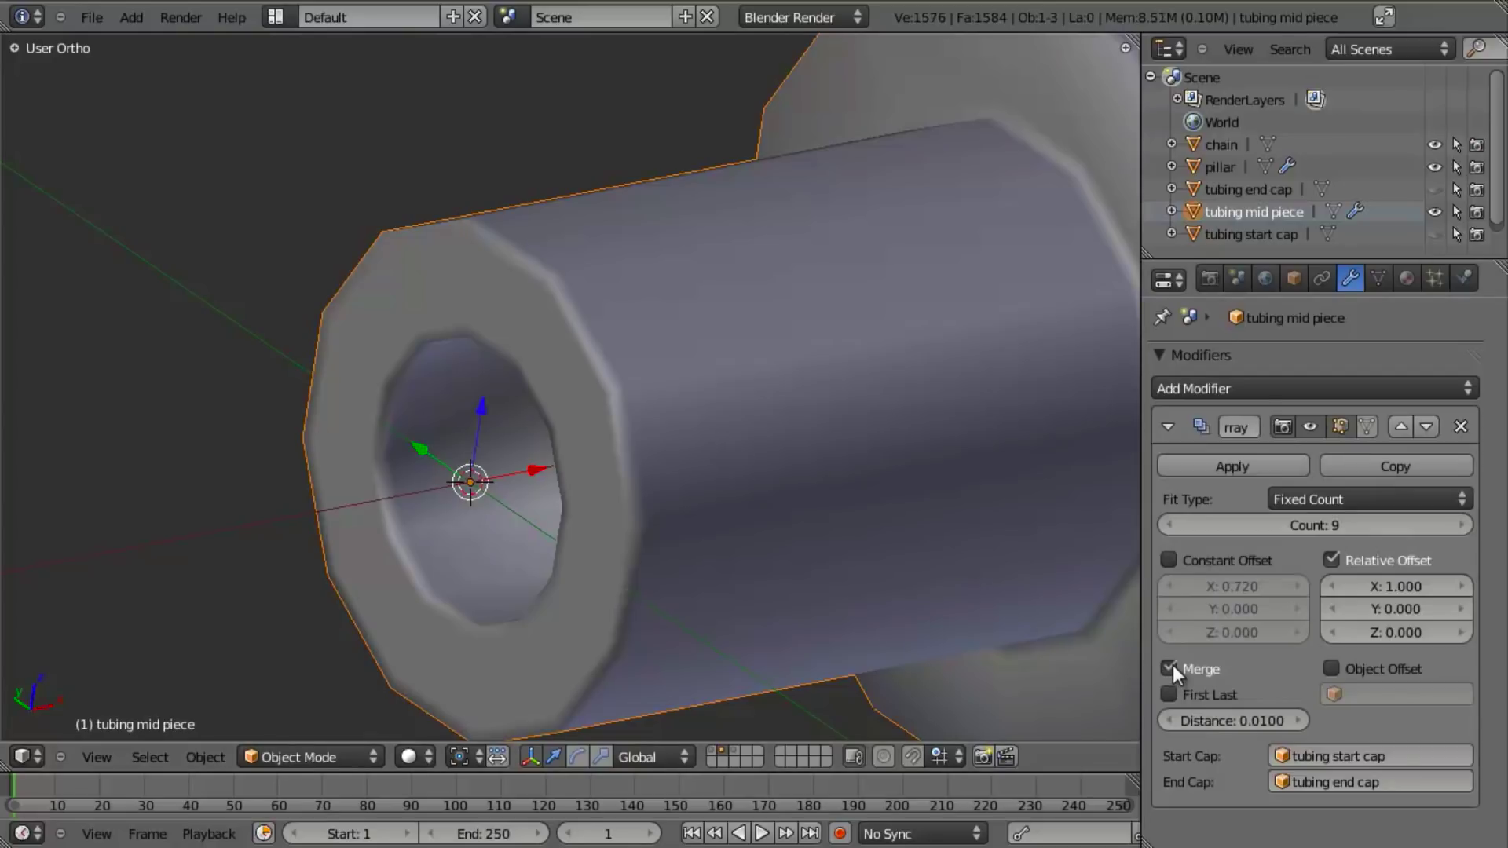
pyautogui.scroll(-5, 622, 489)
pyautogui.scroll(3, 608, 456)
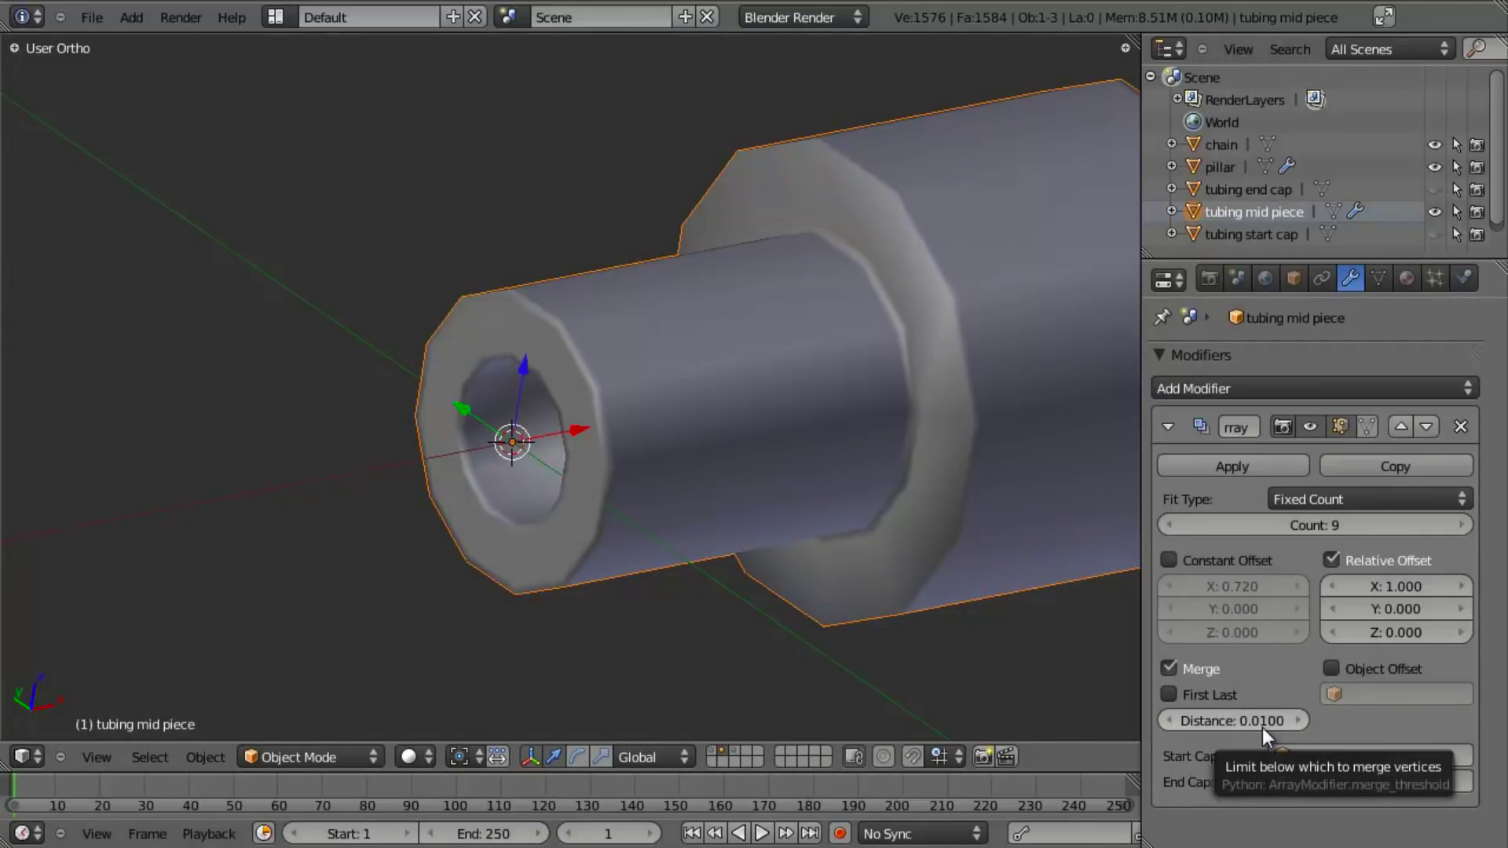
pyautogui.scroll(-6, 809, 478)
pyautogui.moveTo(845, 413); pyautogui.dragTo(586, 487, button='middle')
pyautogui.scroll(6, 700, 518)
pyautogui.scroll(-5, 671, 528)
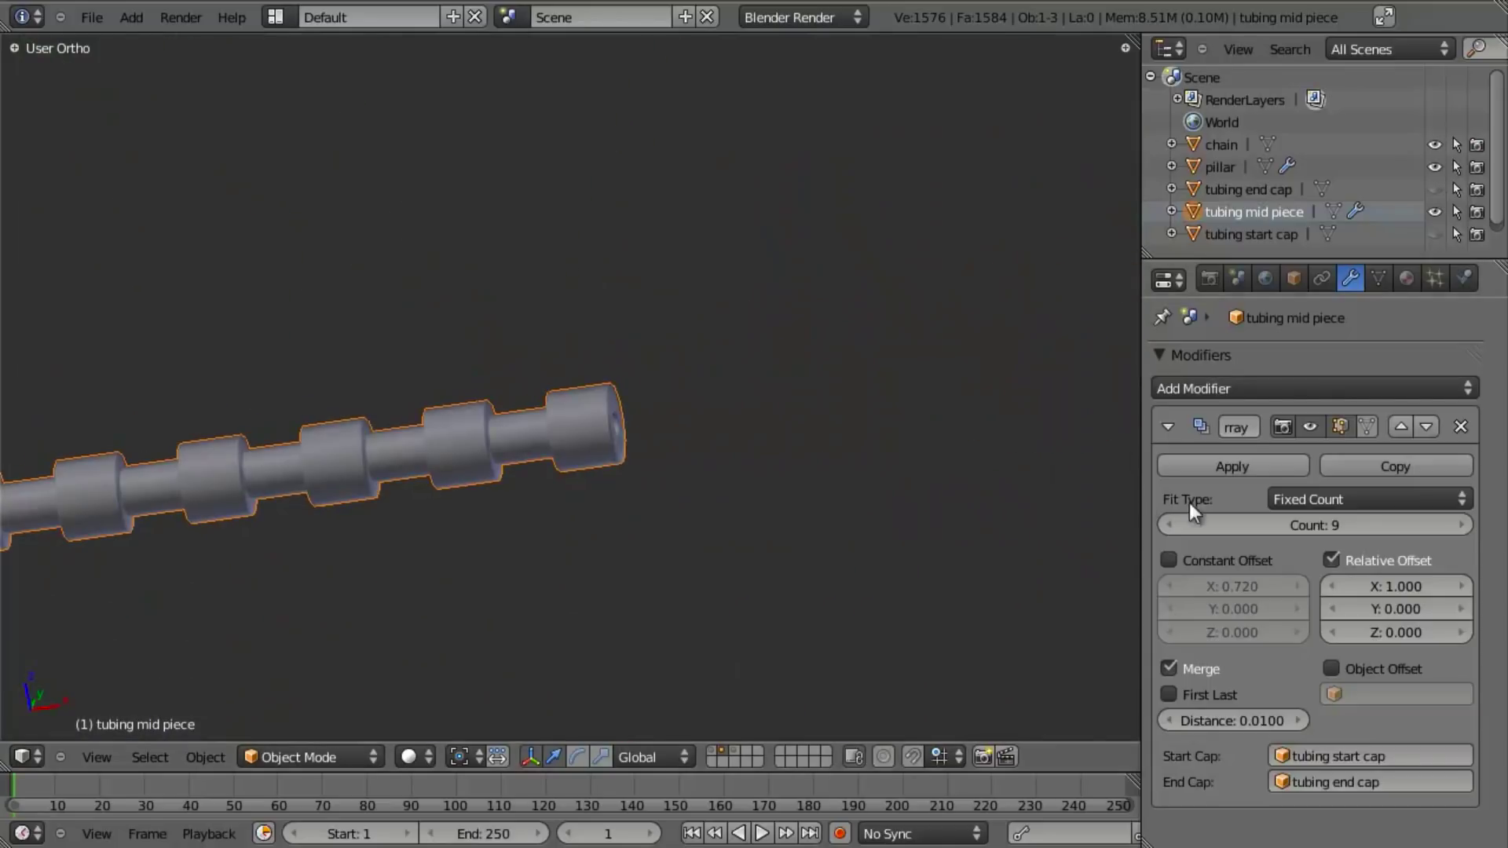
# Apply the merged array and test a collar vertex by grabbing it in Edit Mode
pyautogui.click(1249, 465)
pyautogui.scroll(5, 831, 461)
pyautogui.press('Tab')
pyautogui.scroll(5, 831, 461)
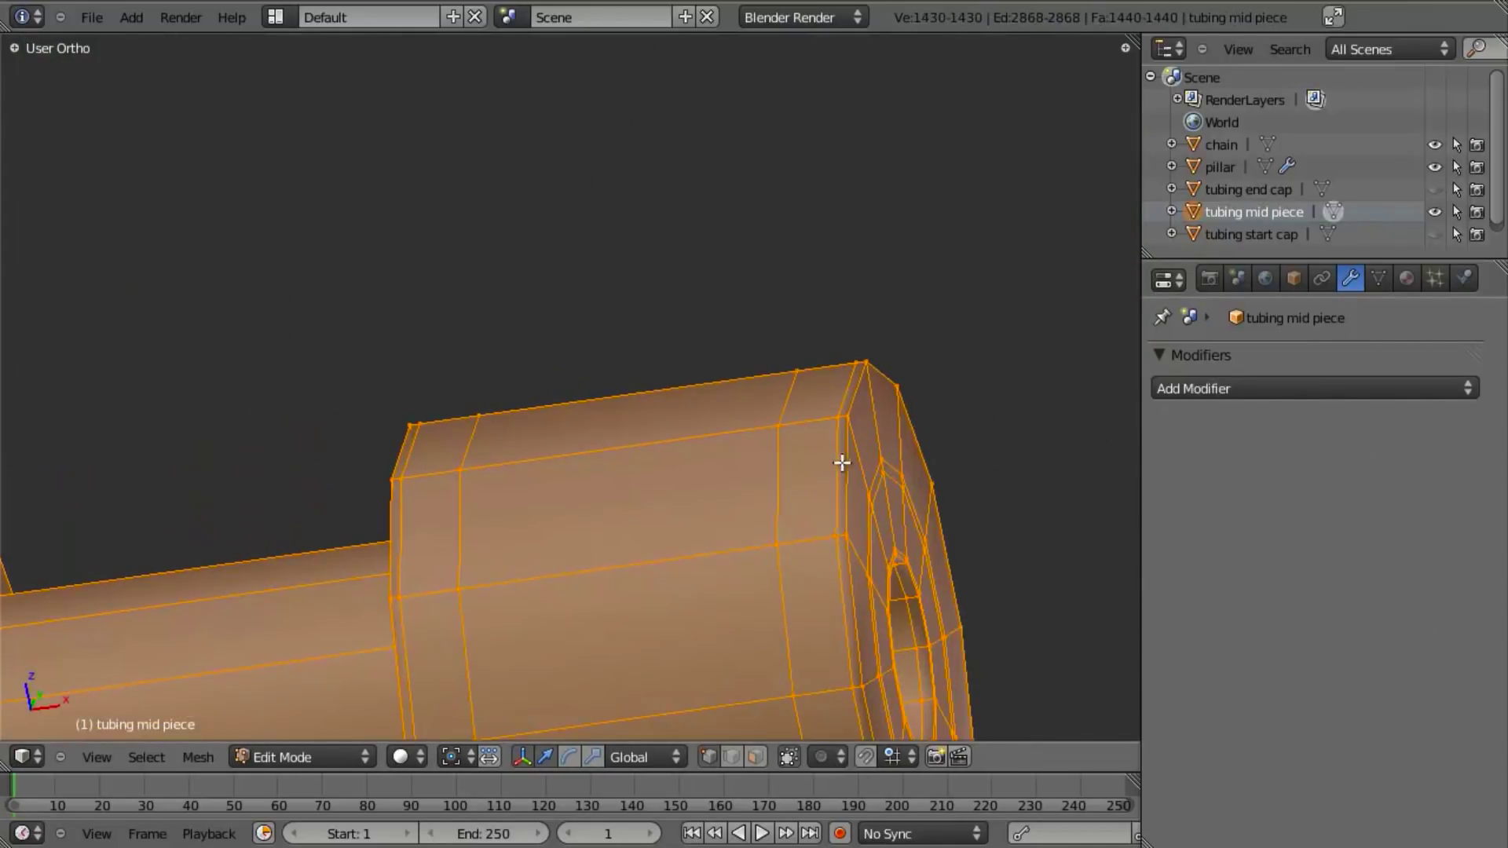
pyautogui.press('a')
pyautogui.rightClick(831, 414)
pyautogui.press('g')
pyautogui.press('Escape')
pyautogui.press('g')
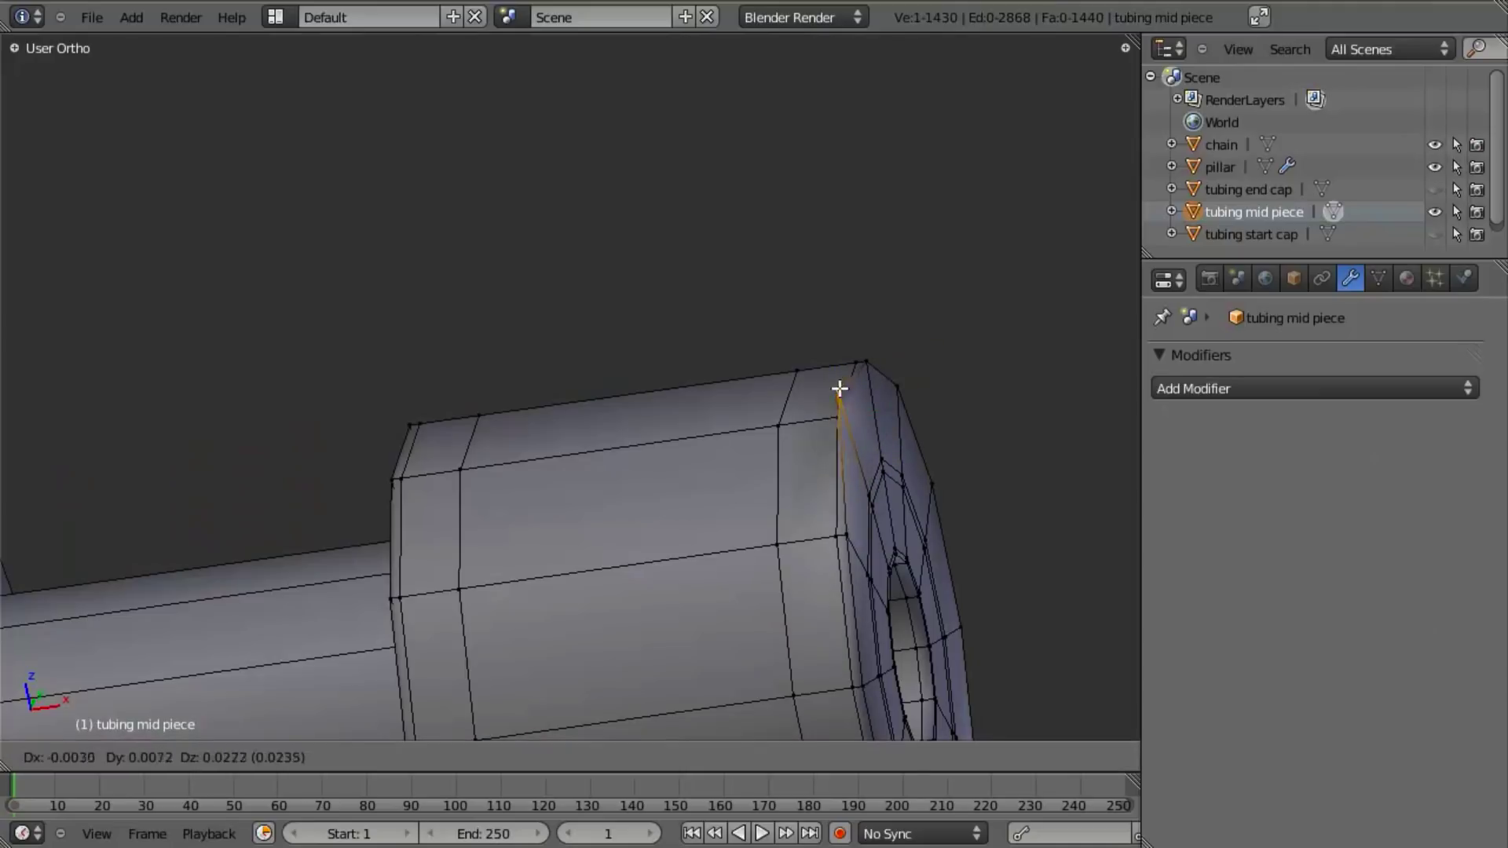
pyautogui.press('Escape')
pyautogui.press('g')
pyautogui.press('Escape')
pyautogui.press('Tab')
pyautogui.scroll(-4, 788, 430)
pyautogui.scroll(-3, 652, 433)
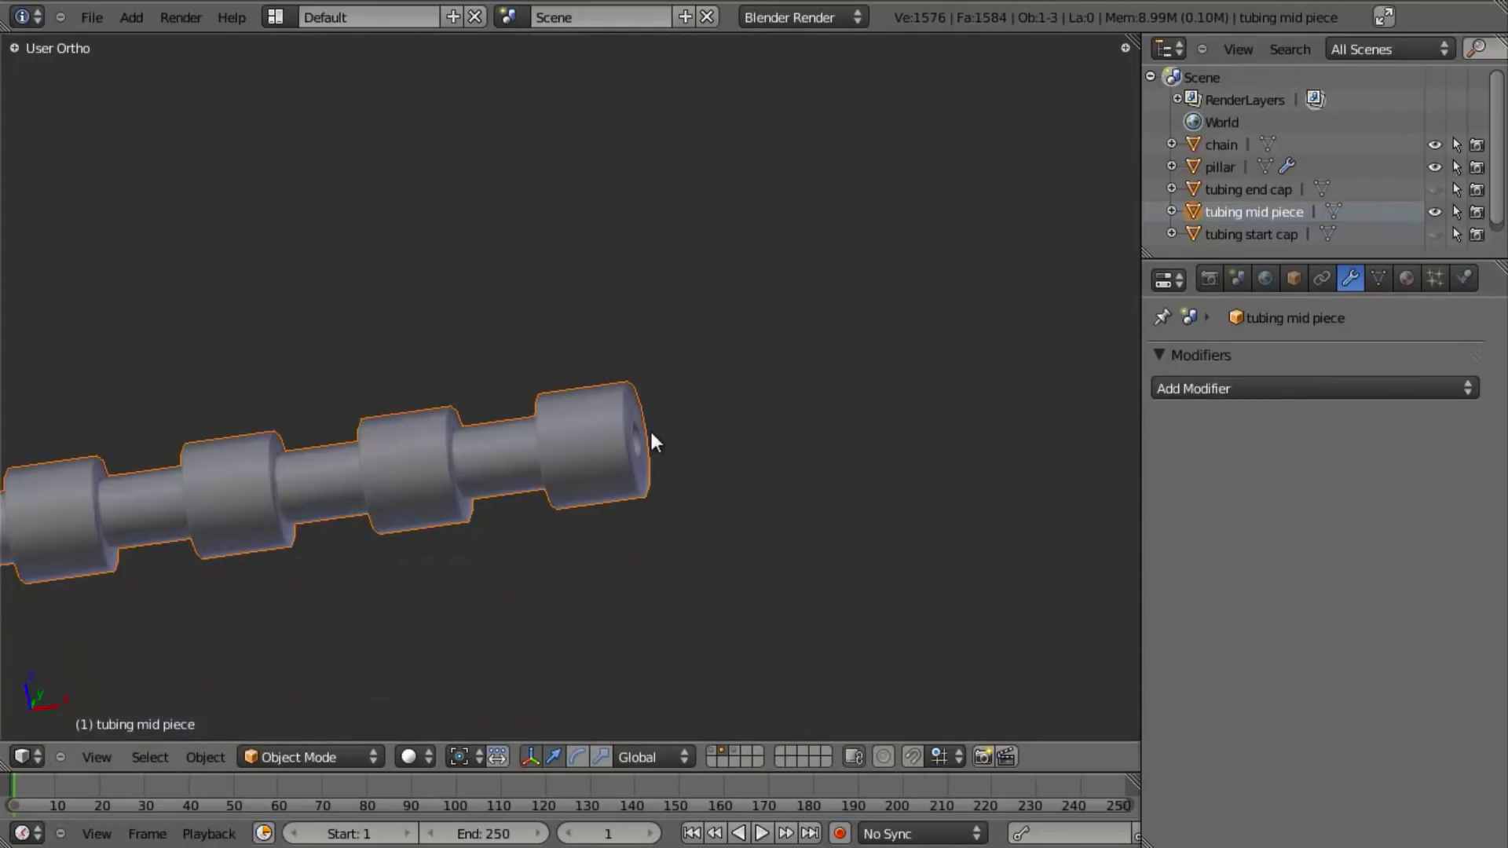
# Switch Merge off to compare the seams between tube segments, then switch it back on
pyautogui.scroll(-6, 649, 428)
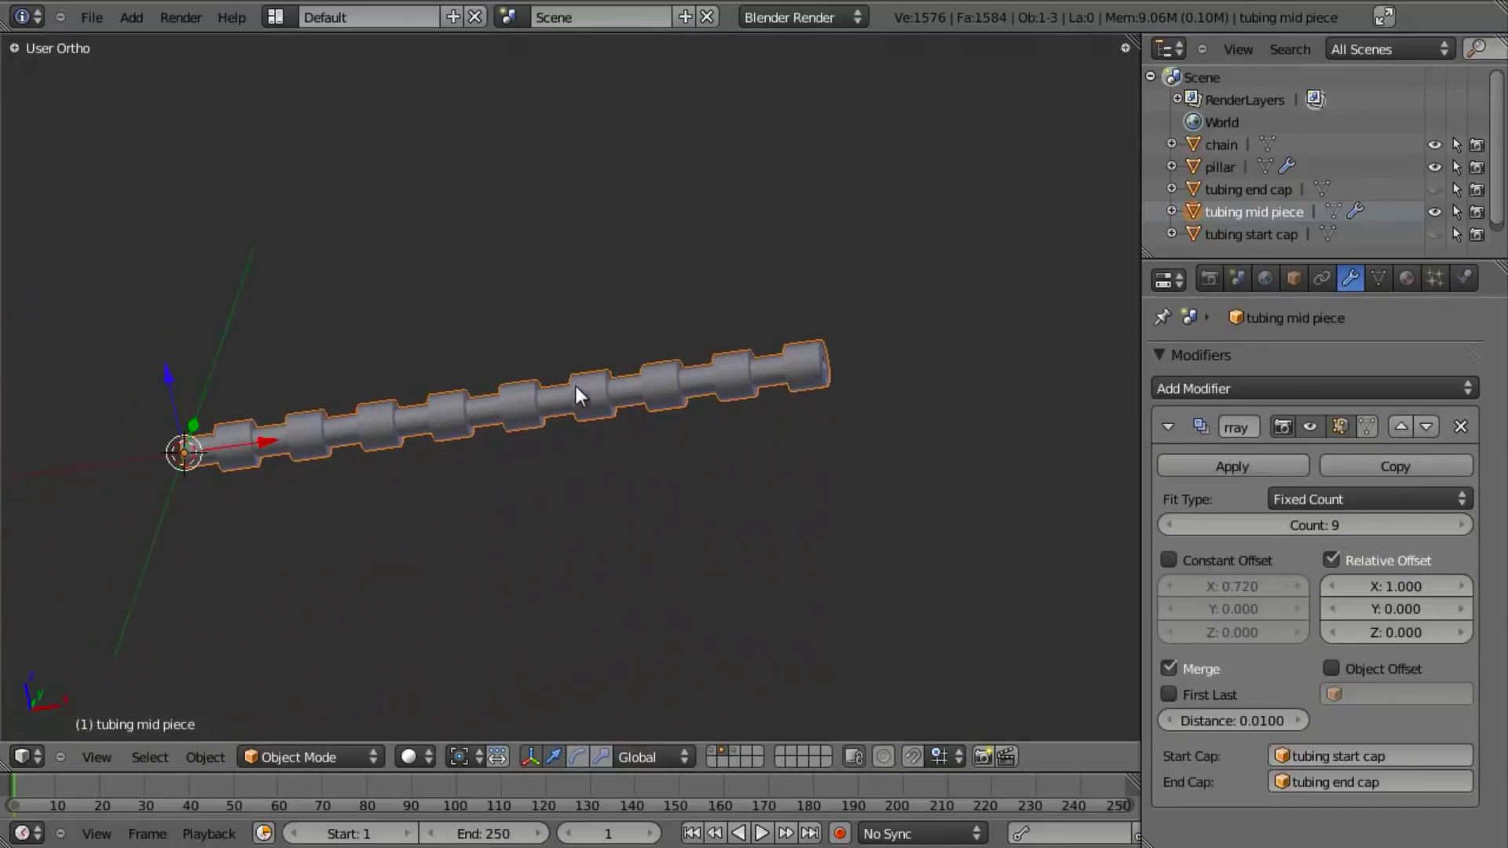
pyautogui.scroll(5, 799, 380)
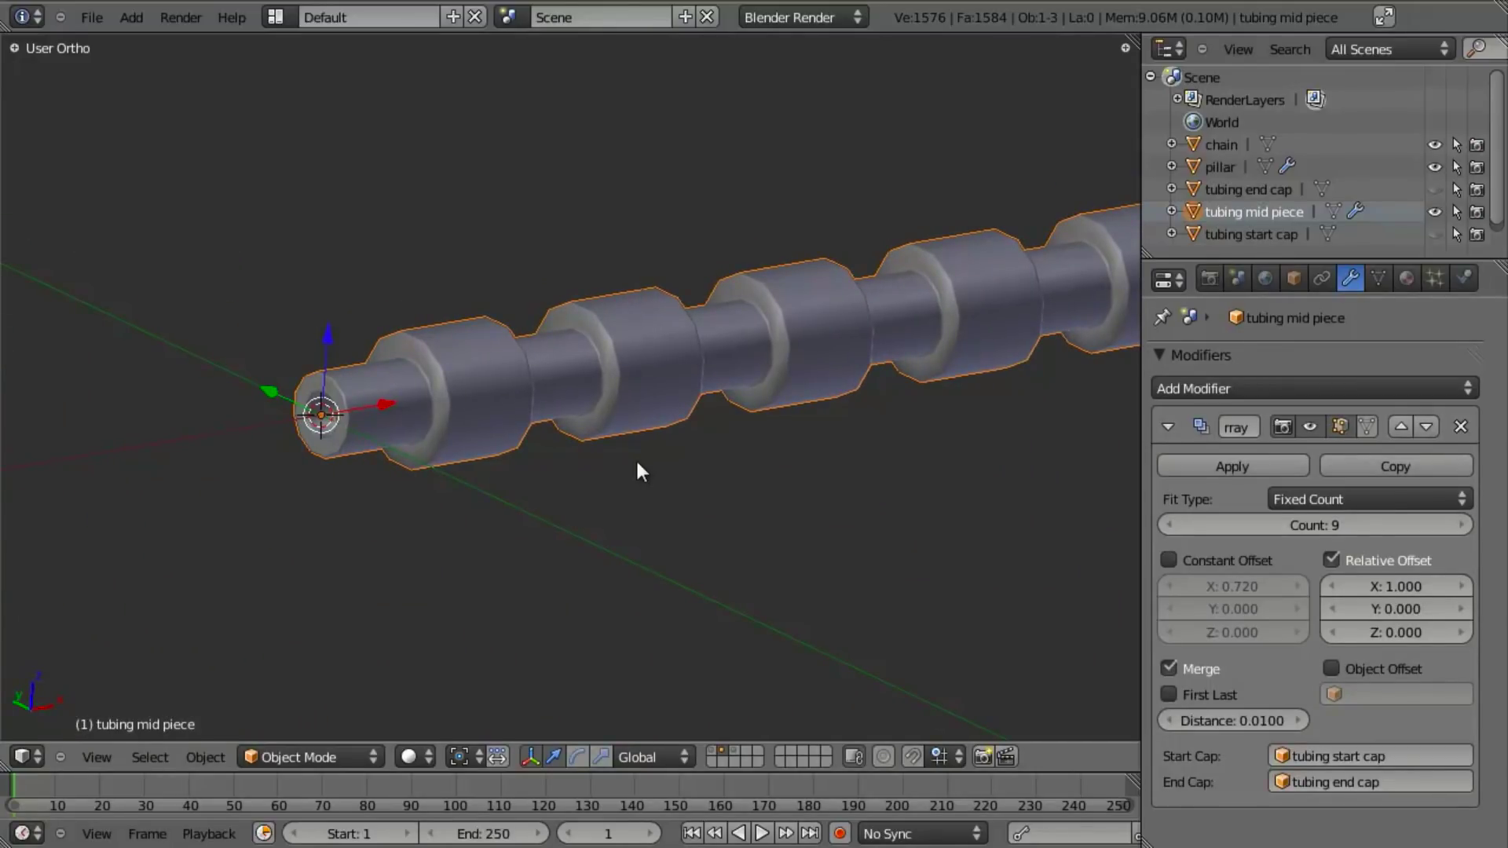
pyautogui.scroll(5, 774, 445)
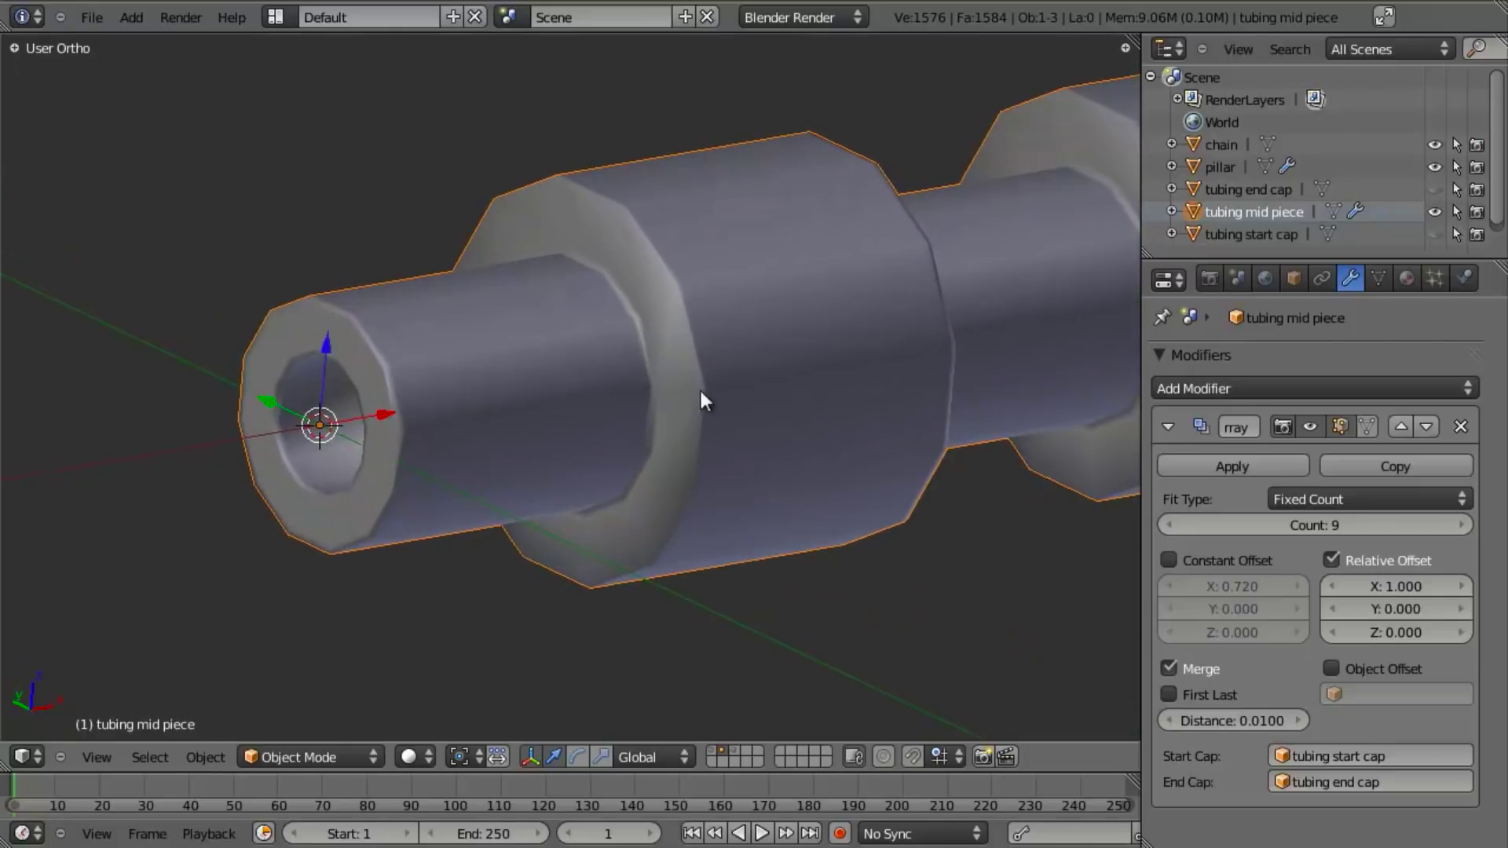
pyautogui.click(1169, 667)
pyautogui.scroll(-2, 695, 465)
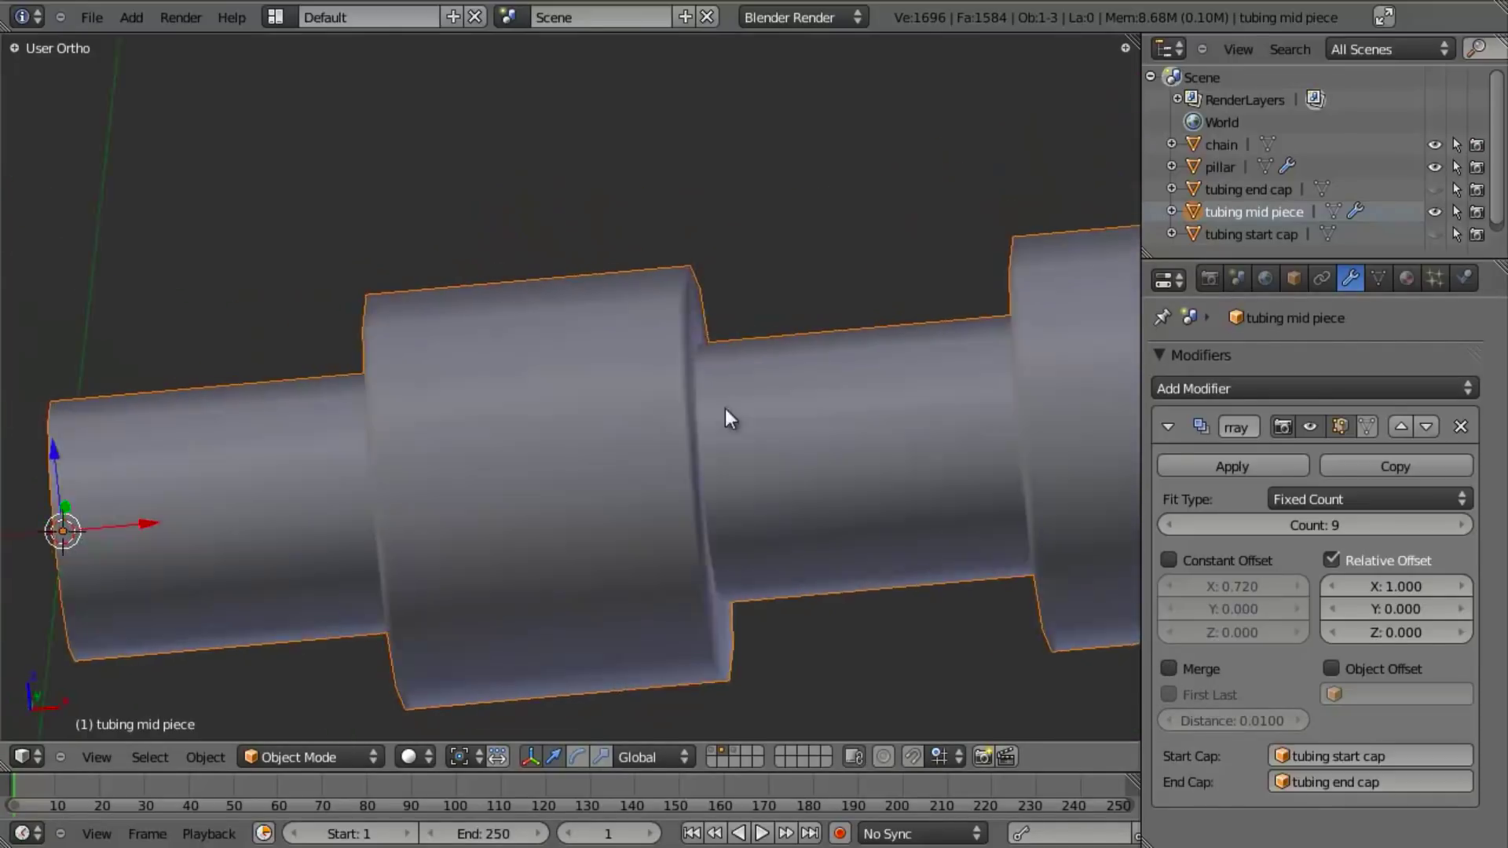
pyautogui.scroll(2, 553, 413)
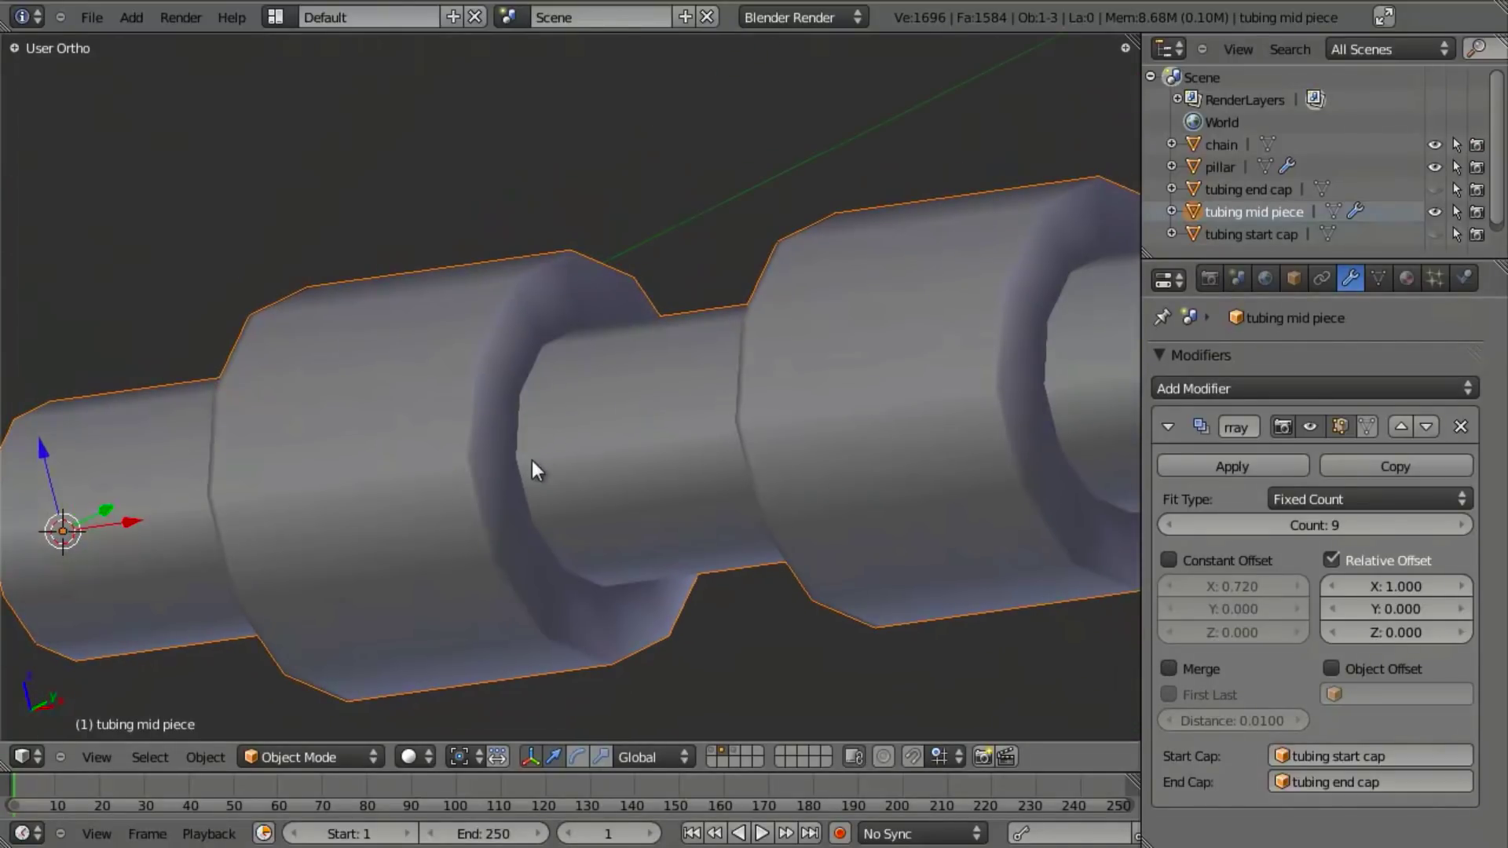
pyautogui.click(1169, 668)
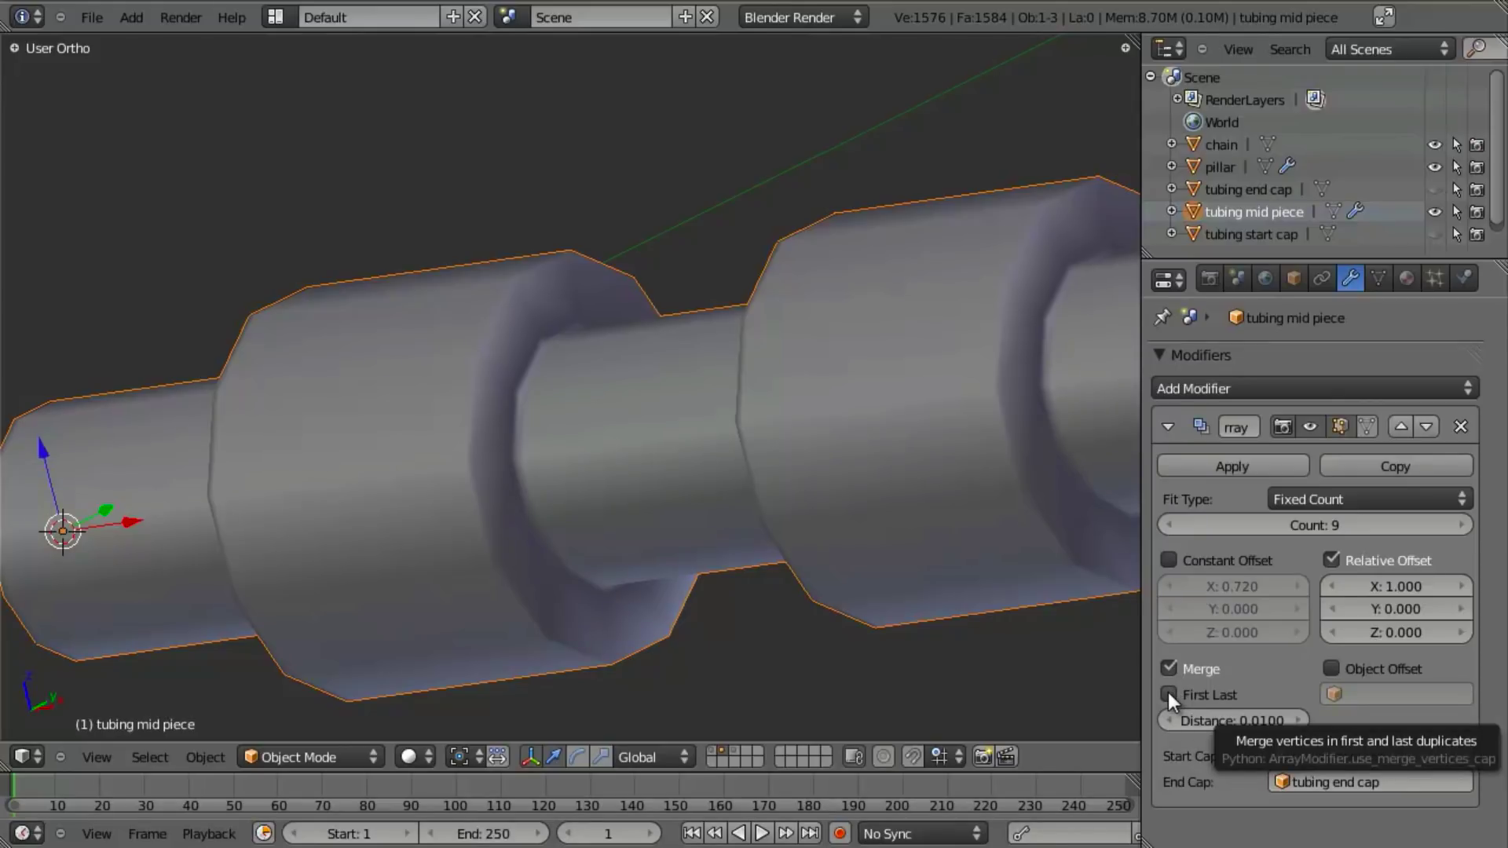
pyautogui.scroll(-10, 751, 512)
pyautogui.scroll(5, 771, 423)
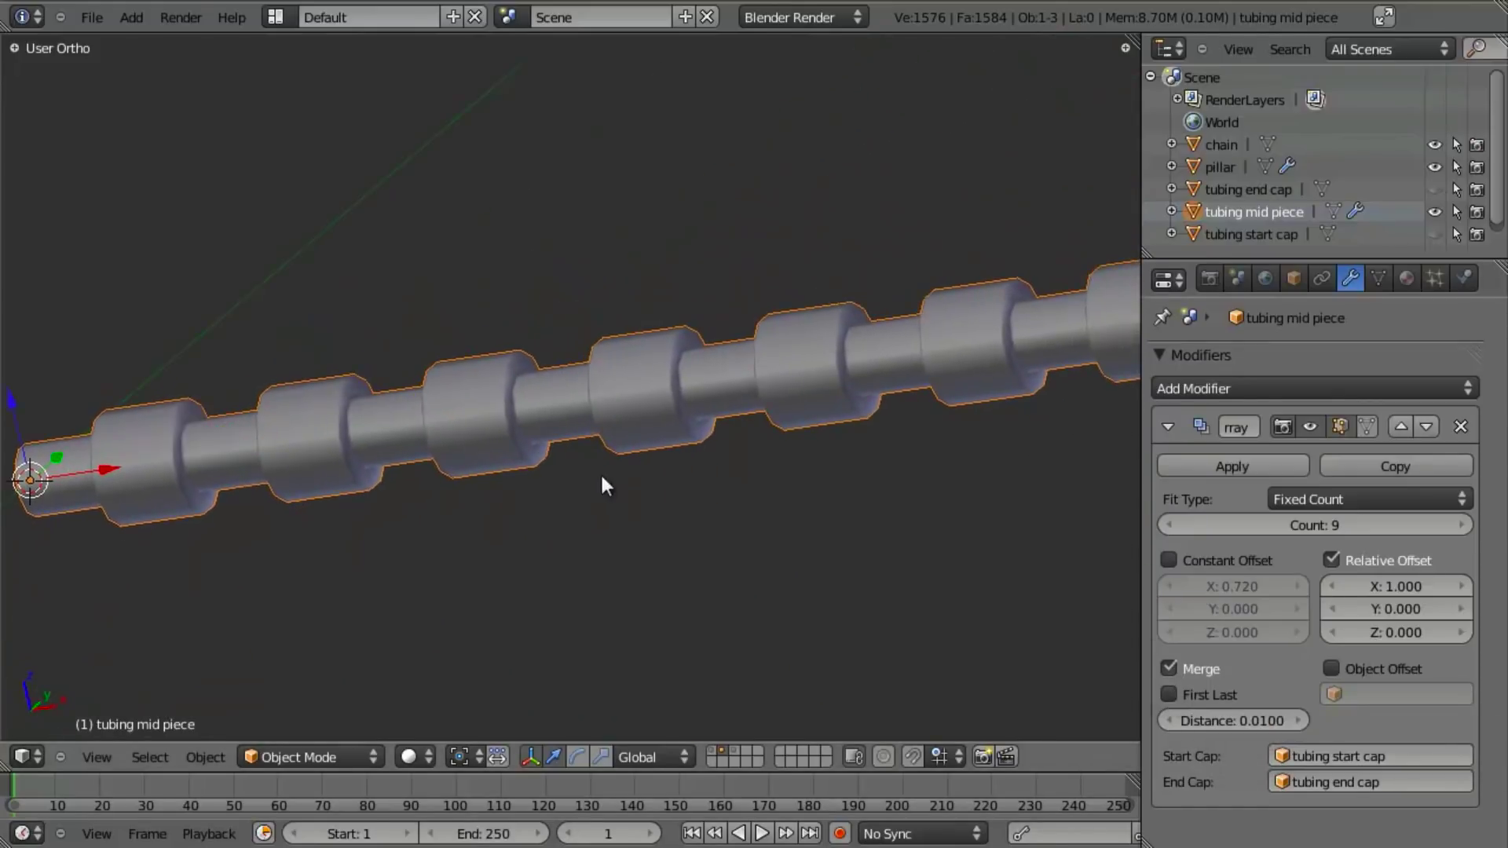
pyautogui.scroll(-3, 600, 473)
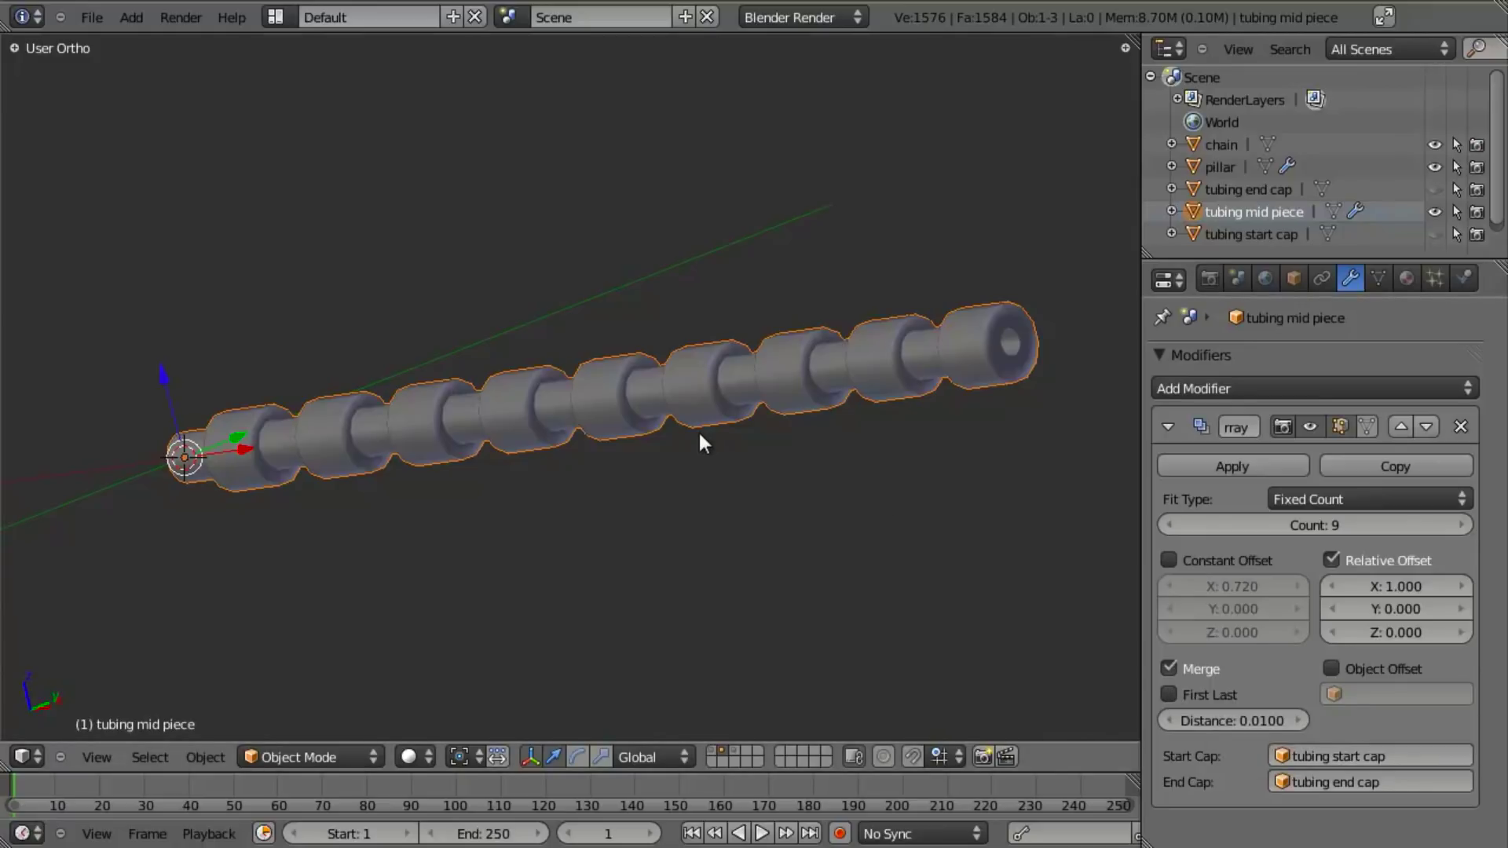
# Show layer 2 in front view and select the chain ring
pyautogui.press('KP_1')
pyautogui.scroll(-2, 699, 440)
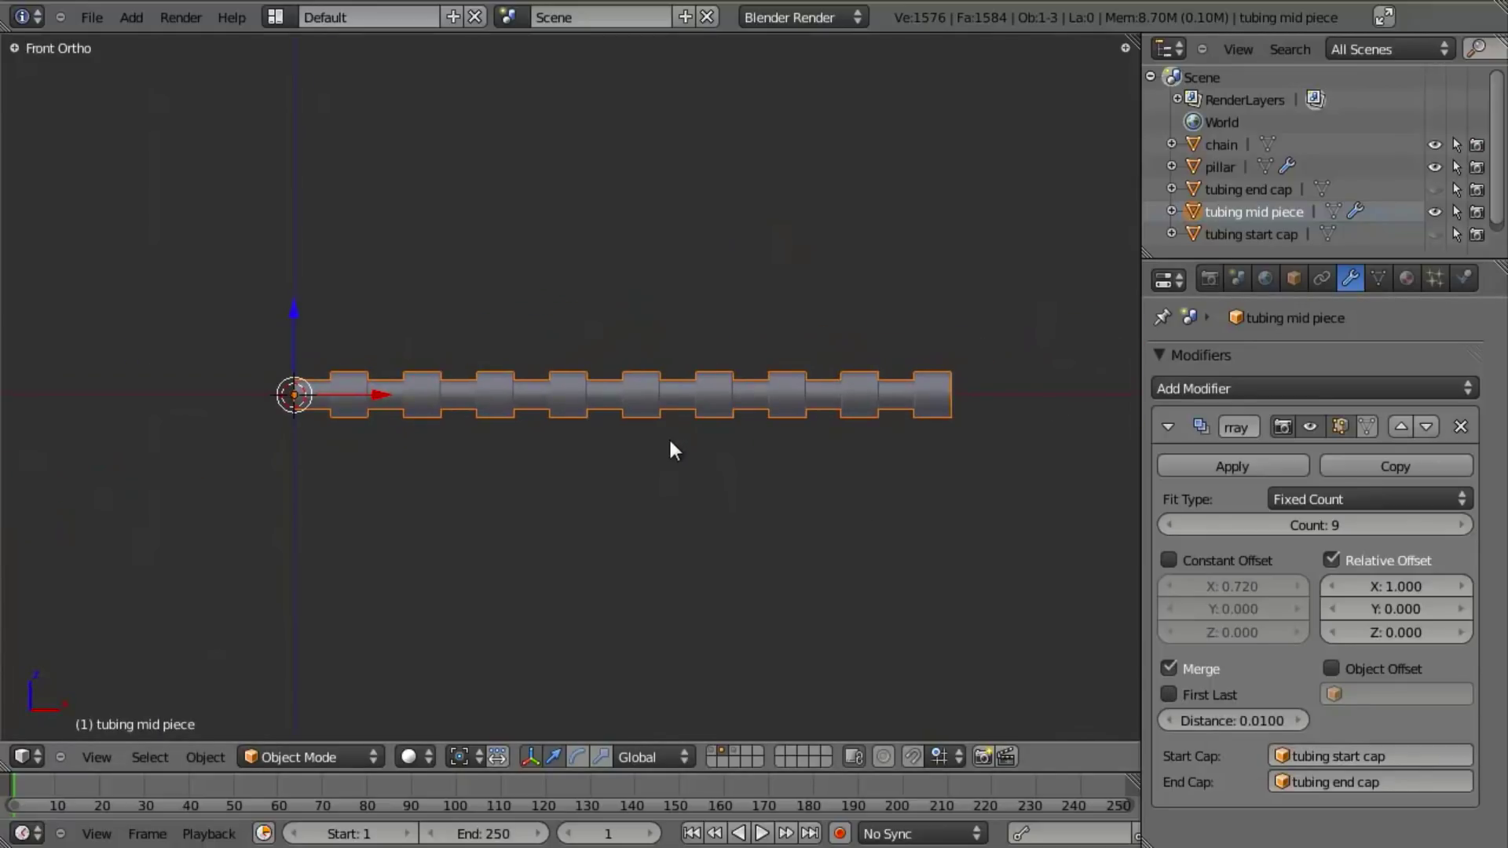
pyautogui.press('2')
pyautogui.keyDown('shift'); pyautogui.moveTo(538, 448); pyautogui.dragTo(755, 446, button='middle'); pyautogui.keyUp('shift')
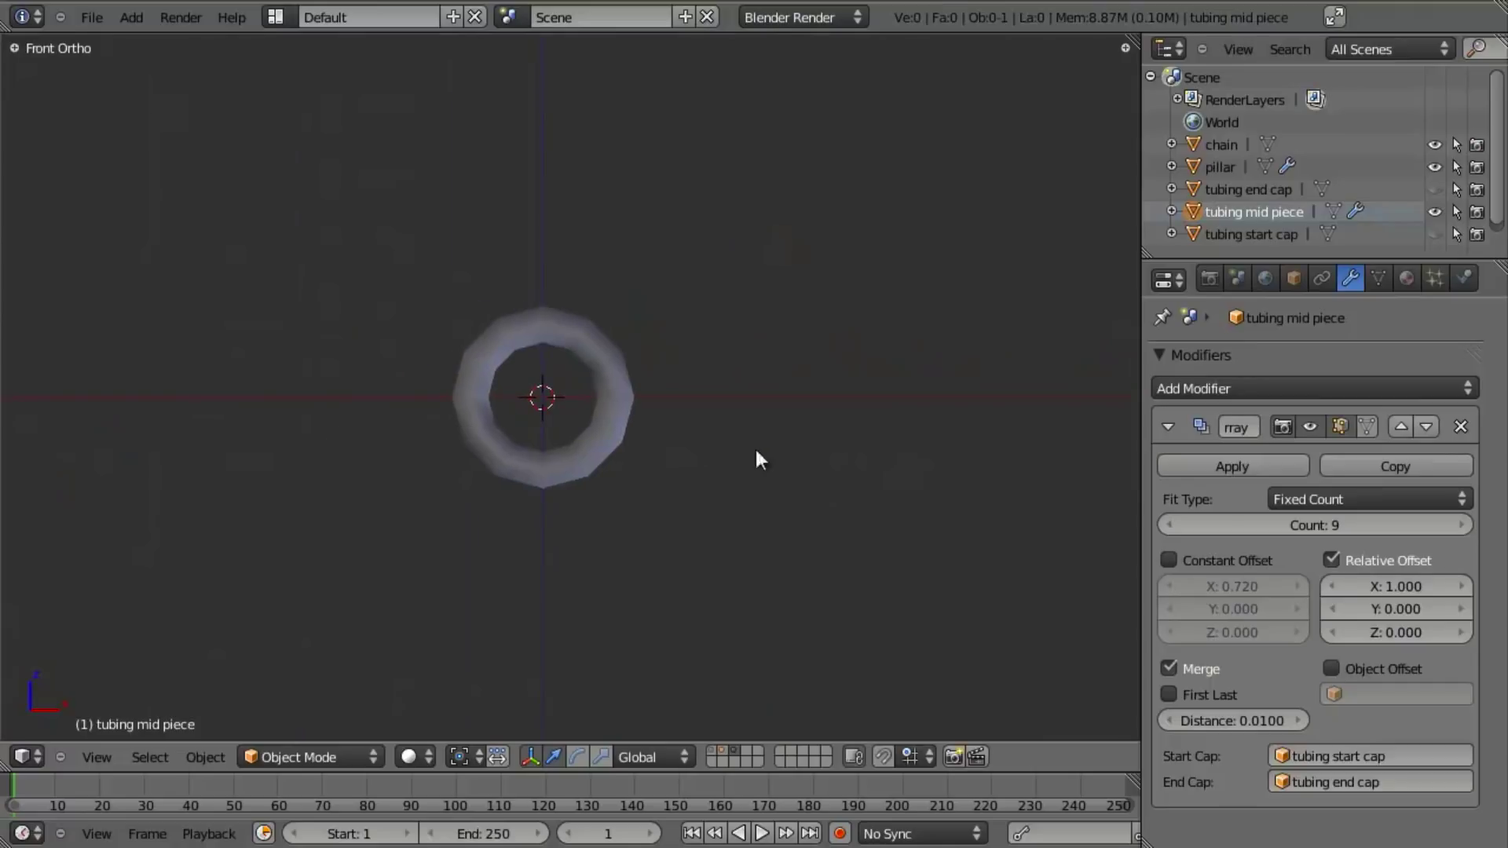
pyautogui.scroll(2, 711, 463)
pyautogui.rightClick(645, 393)
pyautogui.moveTo(588, 397); pyautogui.dragTo(755, 439, button='middle')
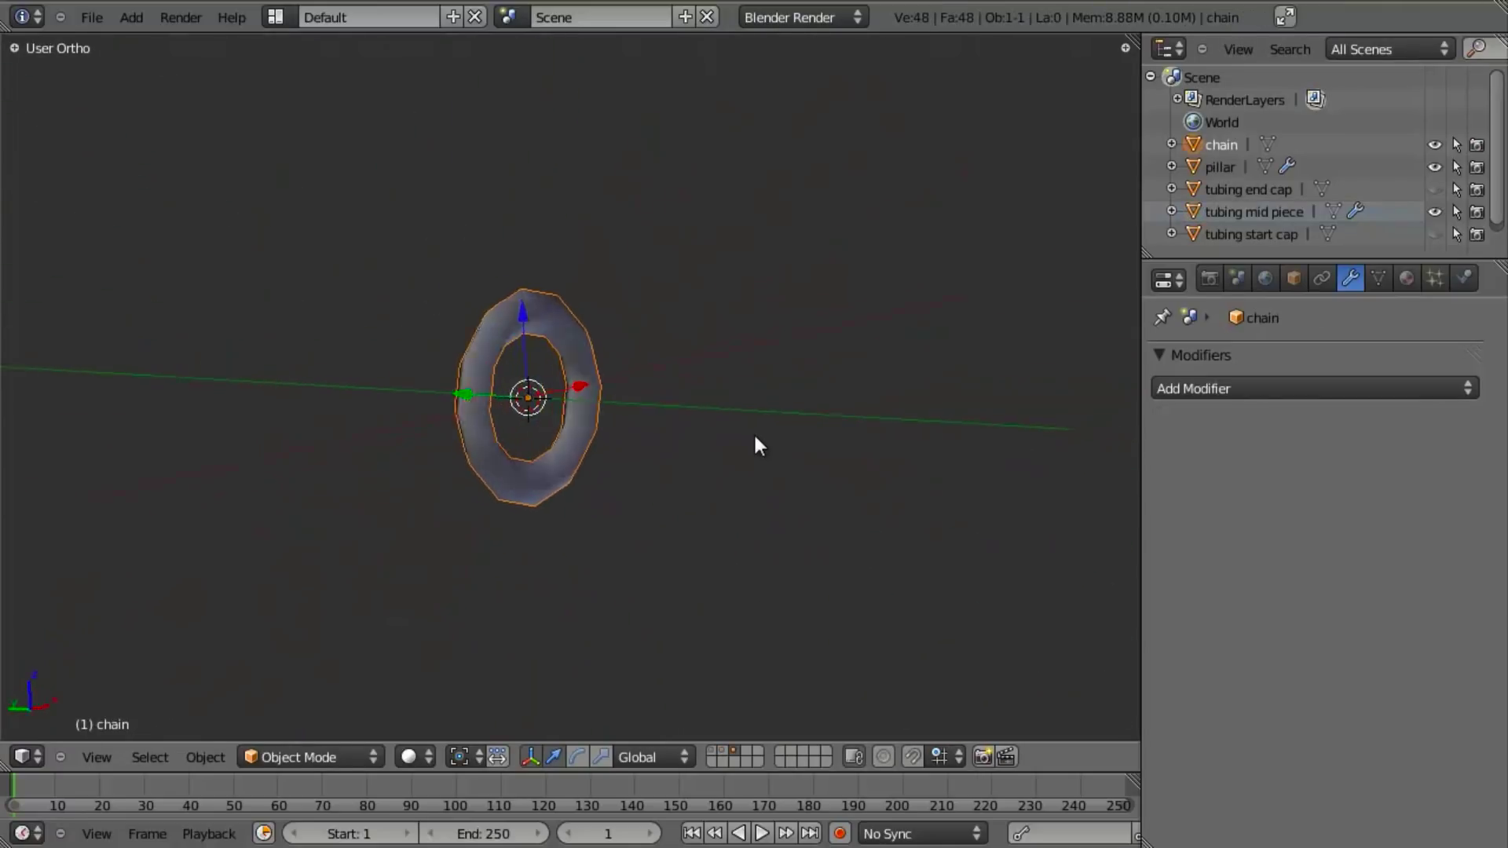
pyautogui.press('KP_1')
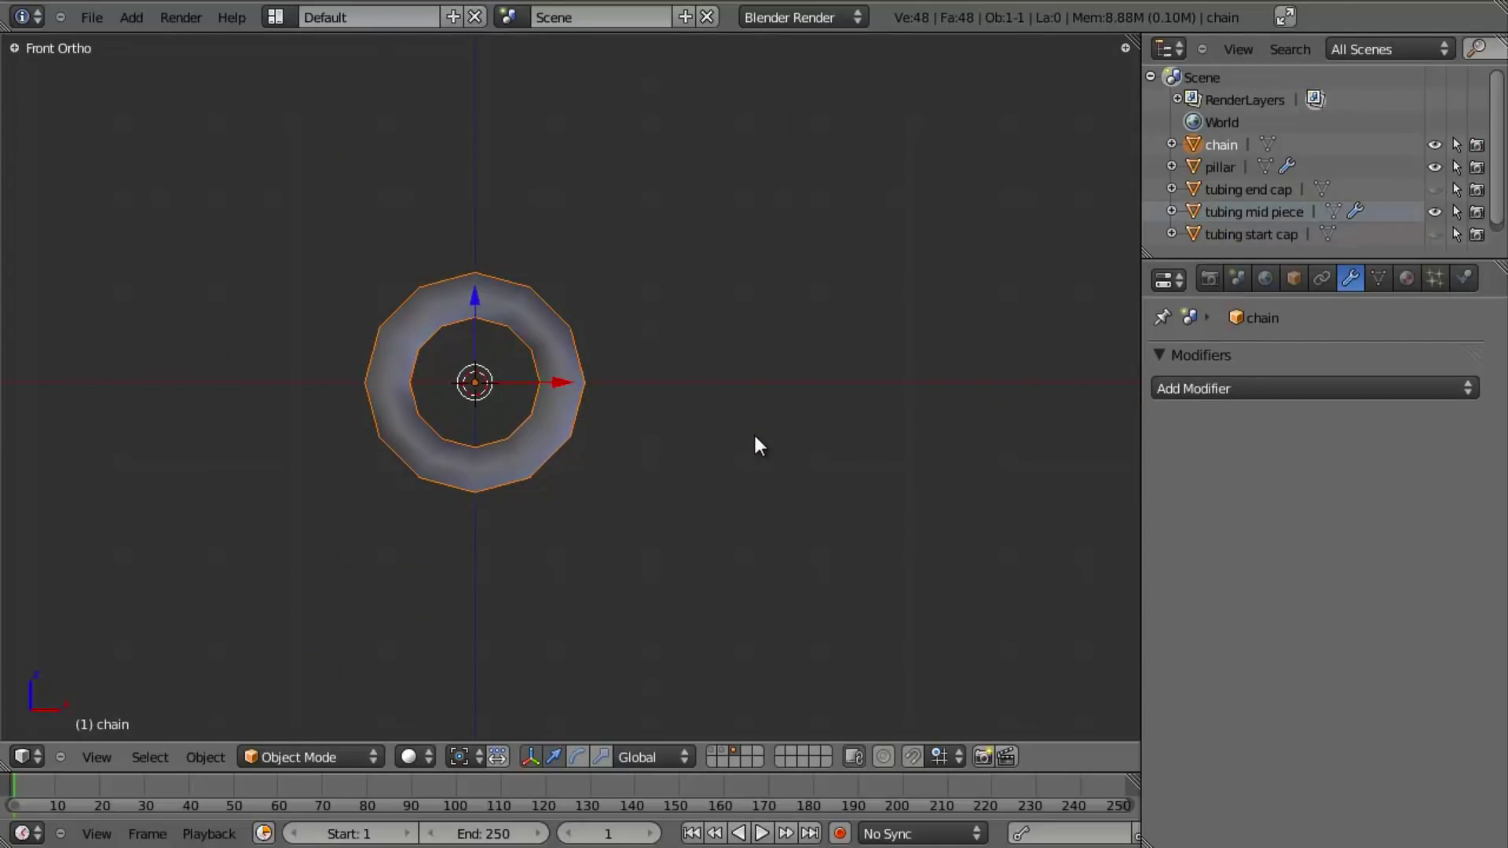
# Give the chain ring an Array modifier with Relative Offset off and Object Offset on
pyautogui.keyDown('shift'); pyautogui.moveTo(754, 437); pyautogui.dragTo(605, 449, button='middle'); pyautogui.keyUp('shift')
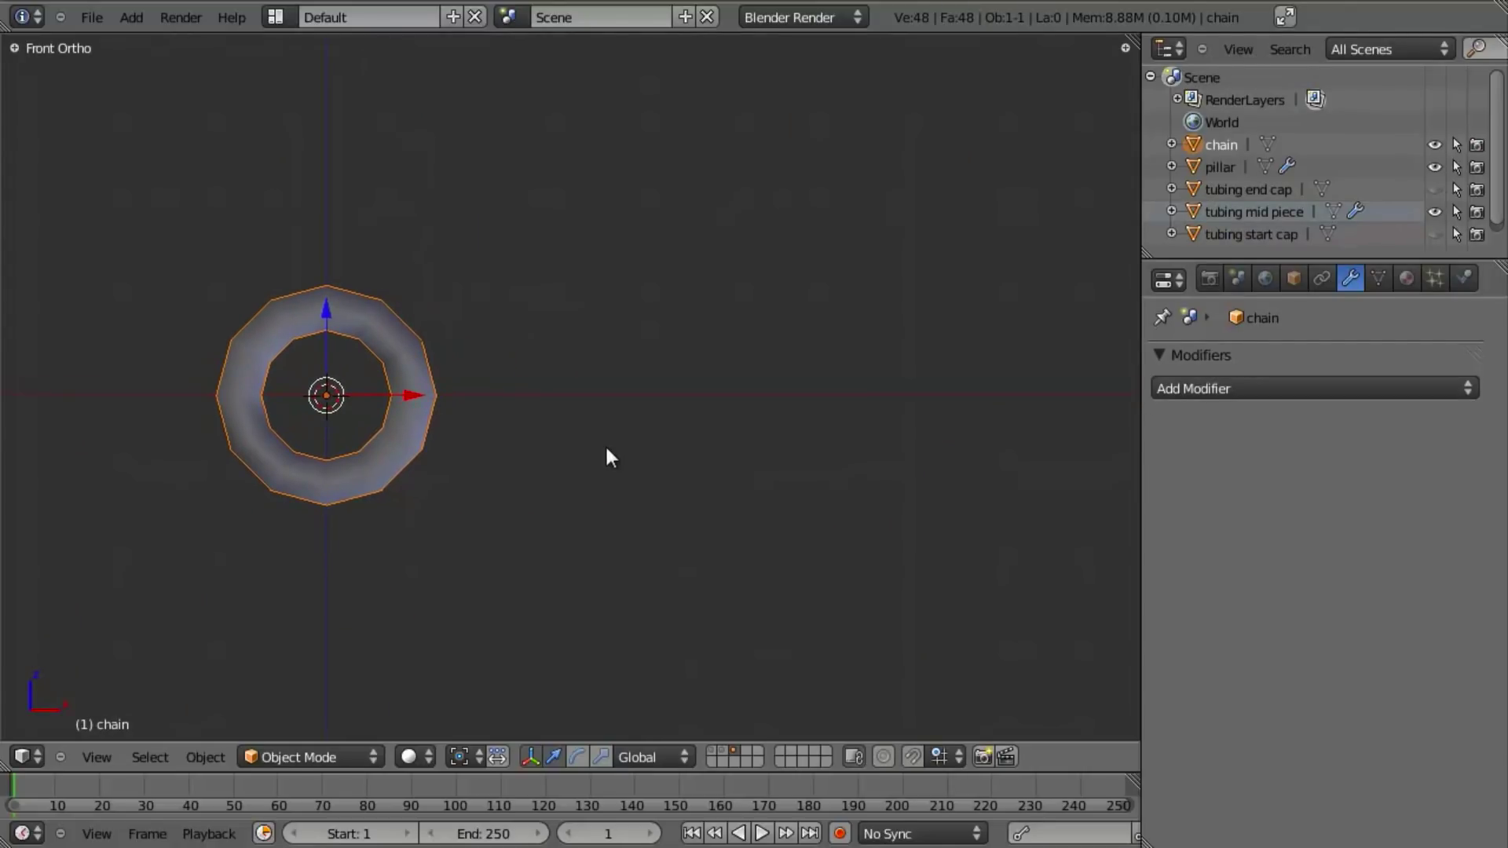
pyautogui.click(1239, 393)
pyautogui.click(1072, 432)
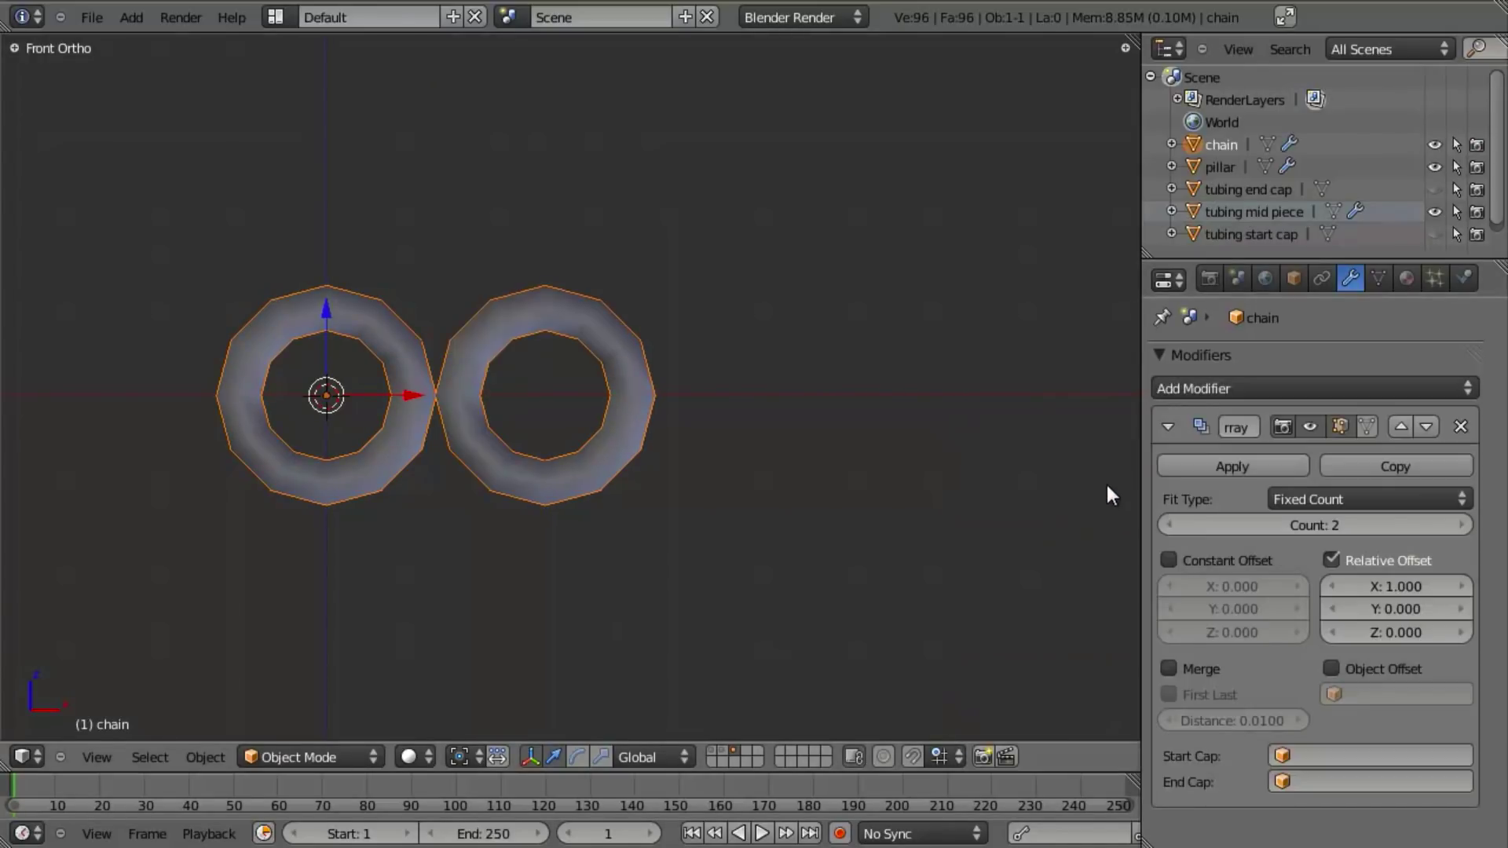
pyautogui.click(1330, 562)
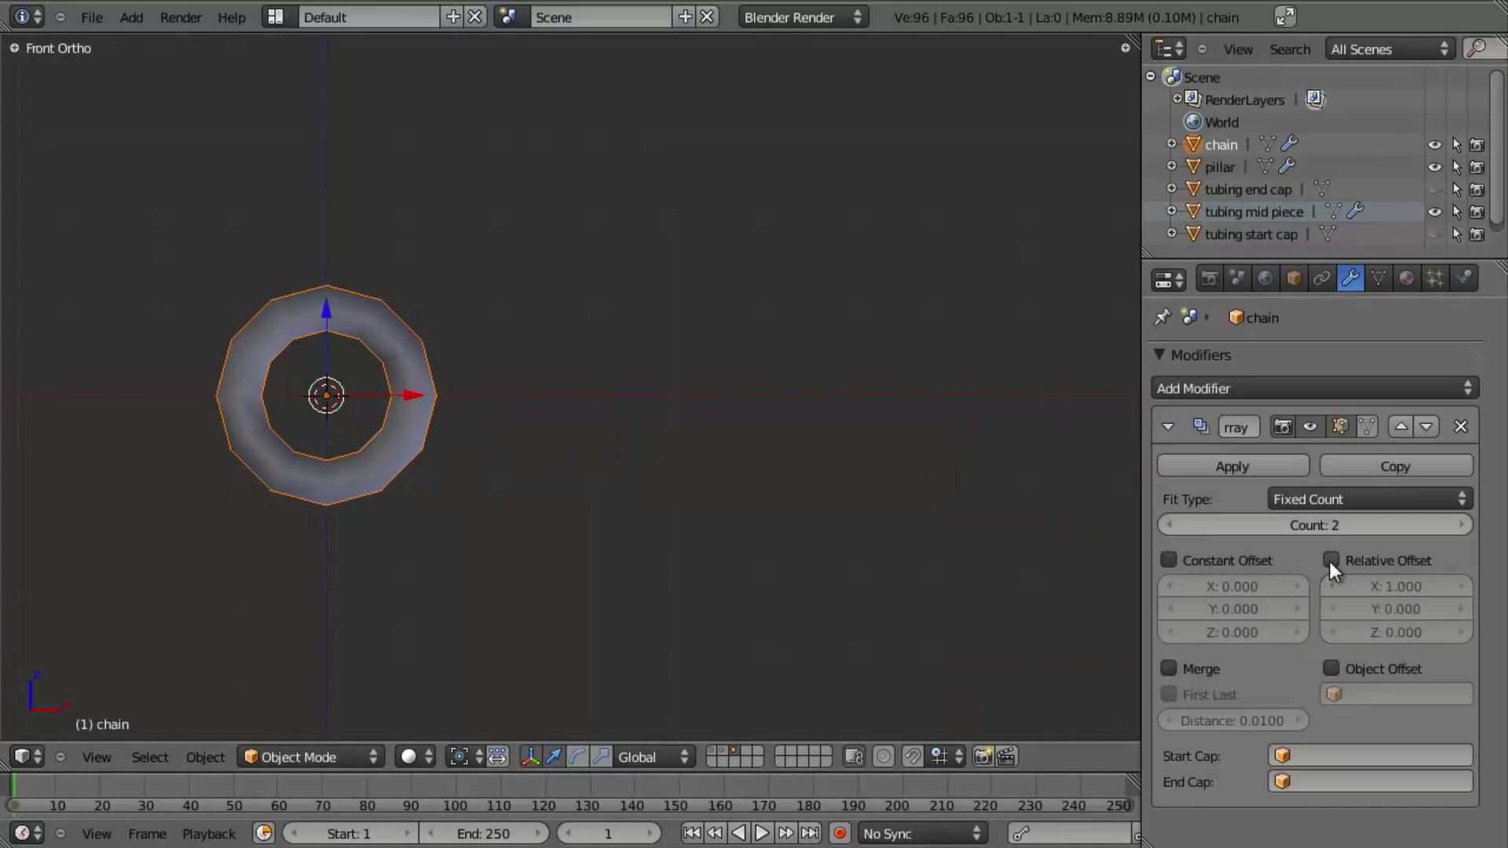
pyautogui.click(1331, 665)
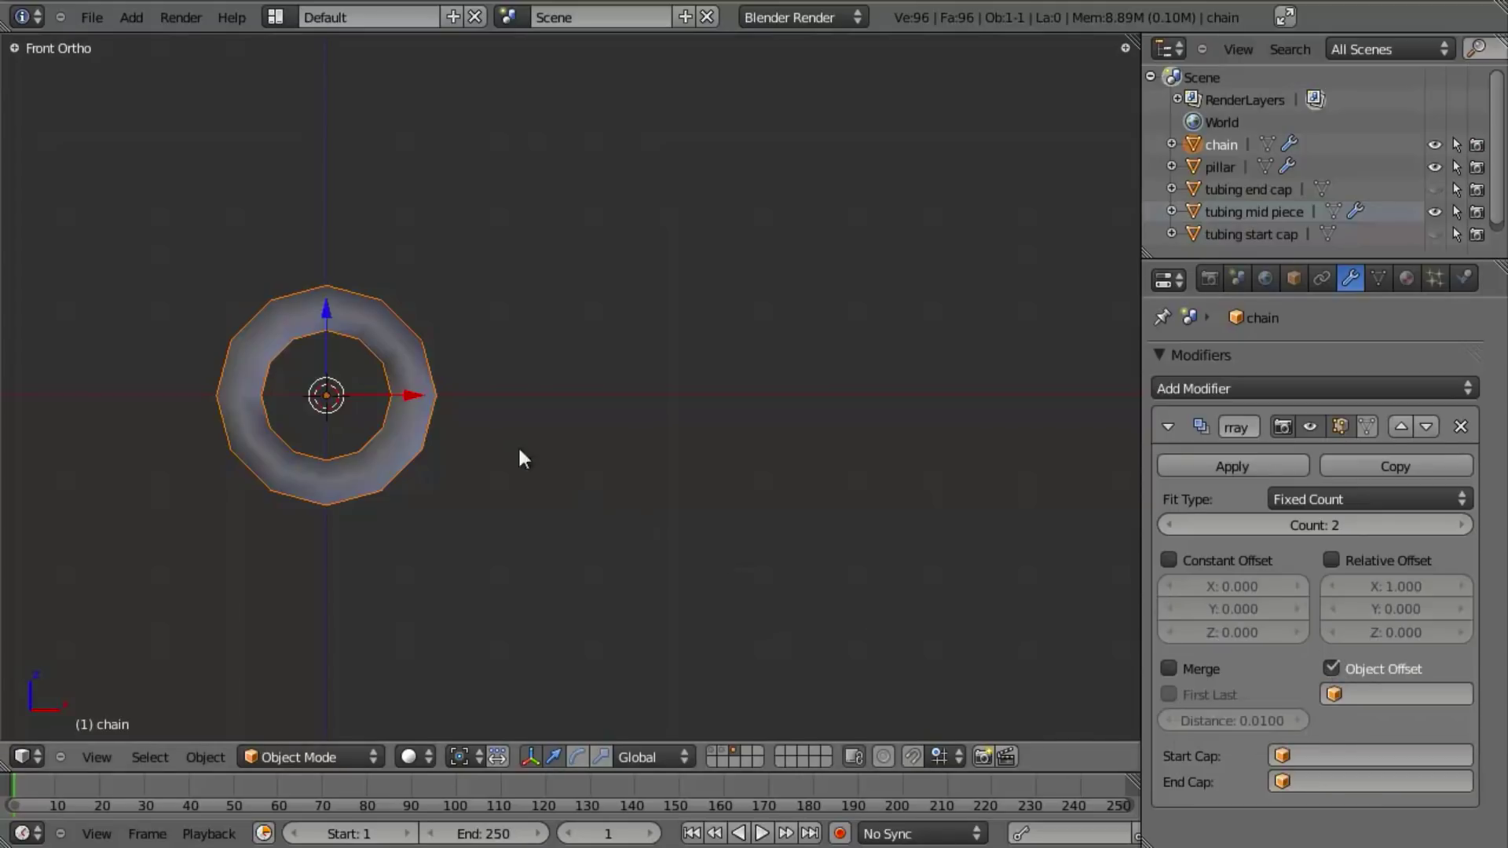
pyautogui.keyDown('shift'); pyautogui.scroll(1, 381, 404); pyautogui.keyUp('shift')
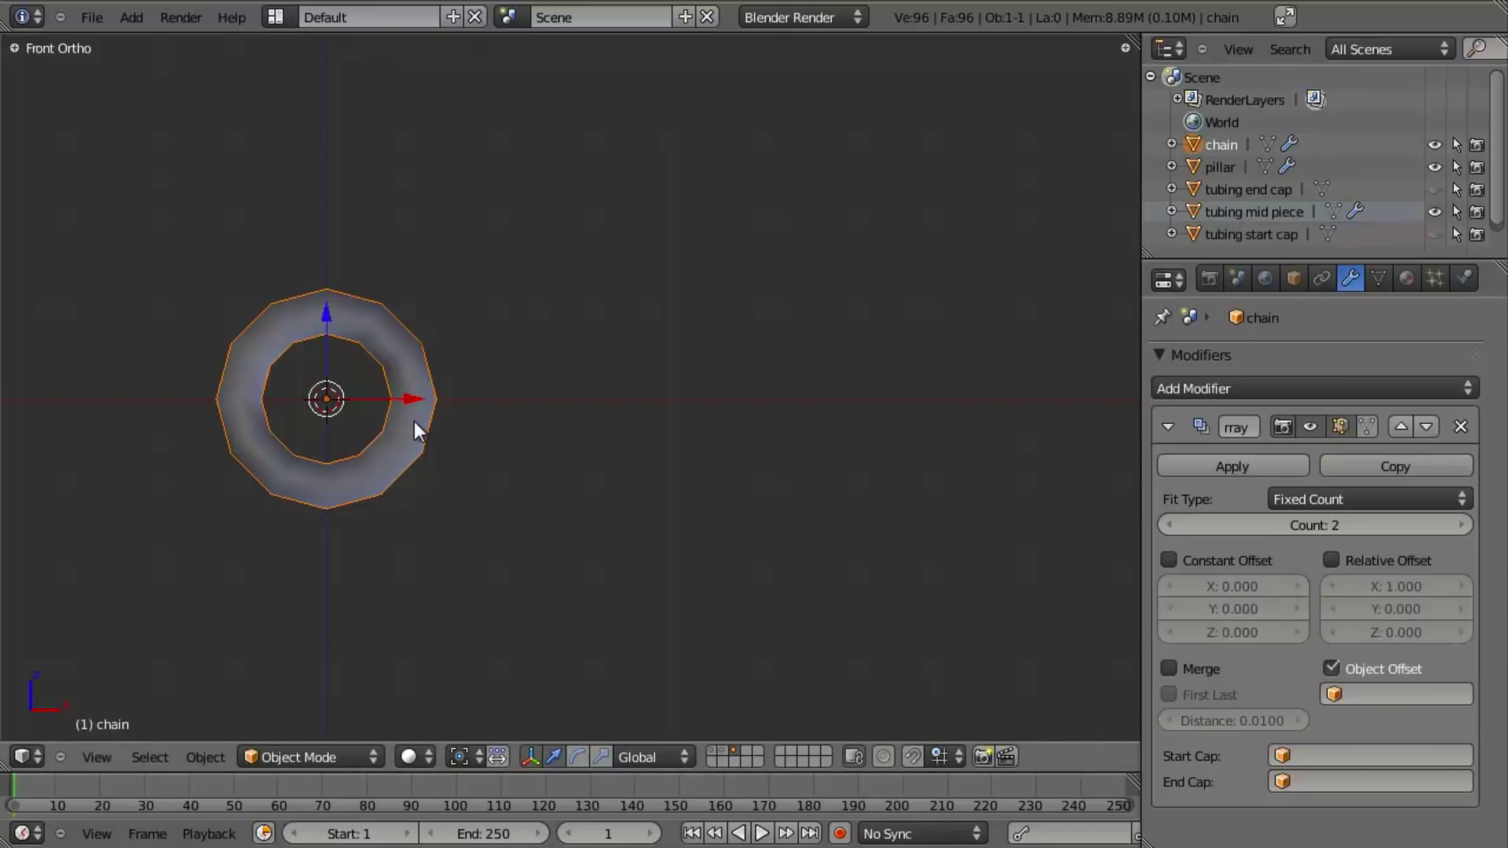
# Add an empty at the ring and name it chain_empty
pyautogui.hotkey('shift', 'a')
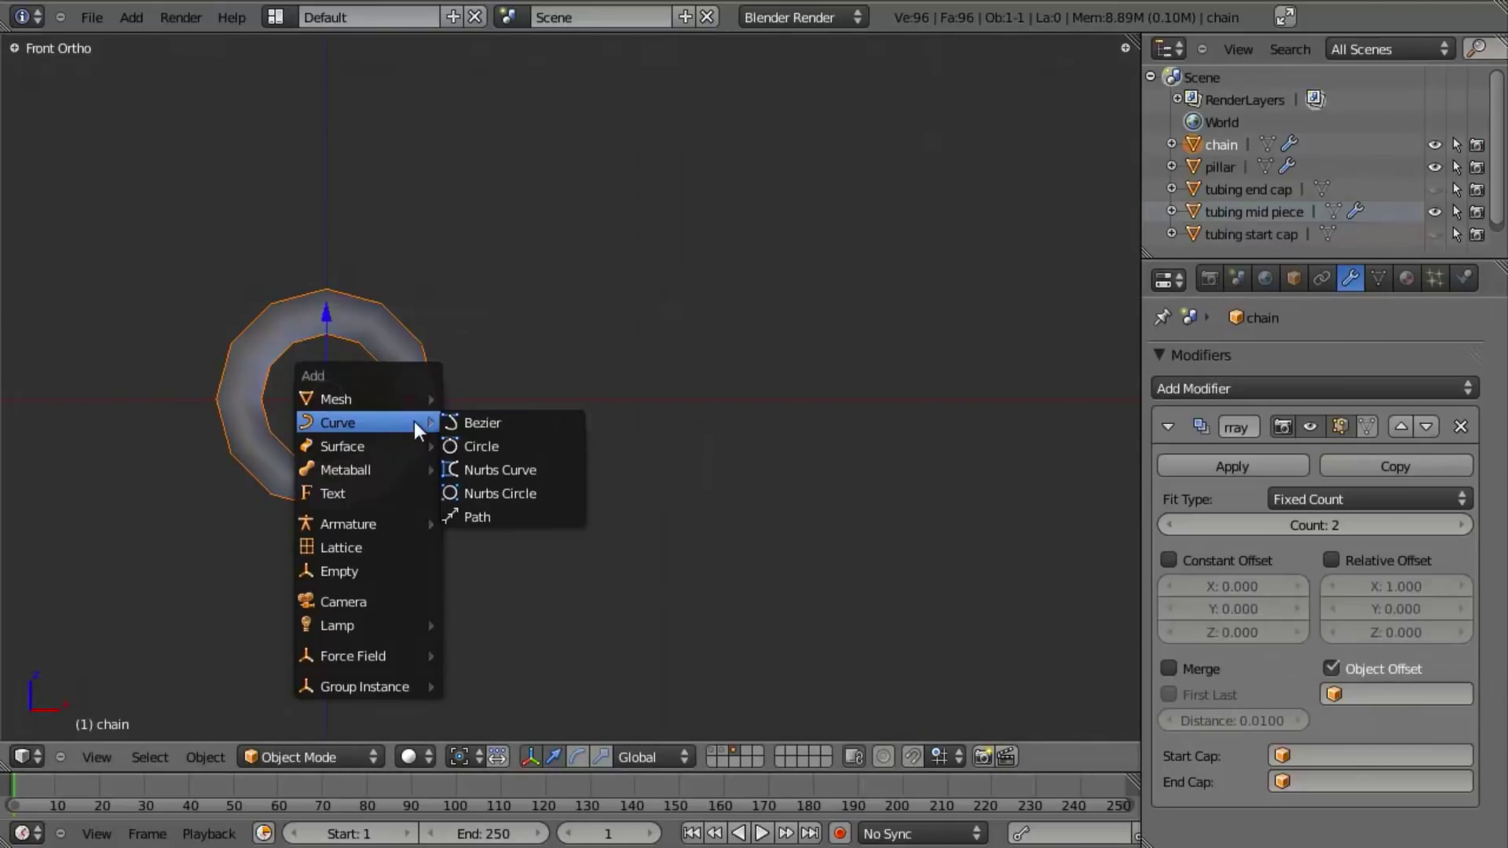
pyautogui.click(393, 572)
pyautogui.moveTo(445, 384); pyautogui.dragTo(479, 449, button='middle')
pyautogui.scroll(3, 381, 440)
pyautogui.scroll(-4, 664, 455)
pyautogui.scroll(2, 632, 473)
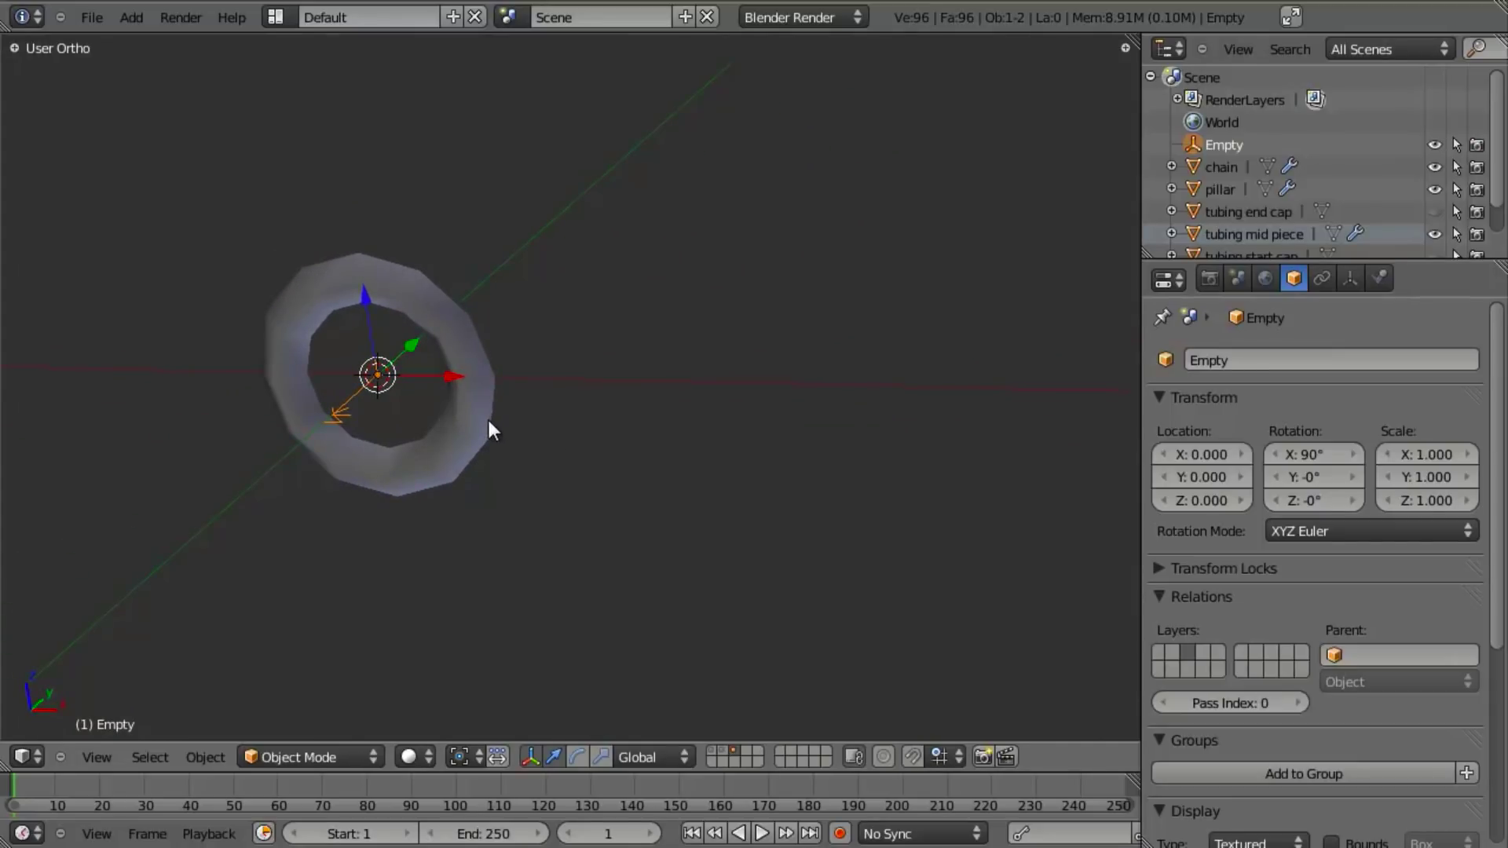
pyautogui.doubleClick(1226, 146)
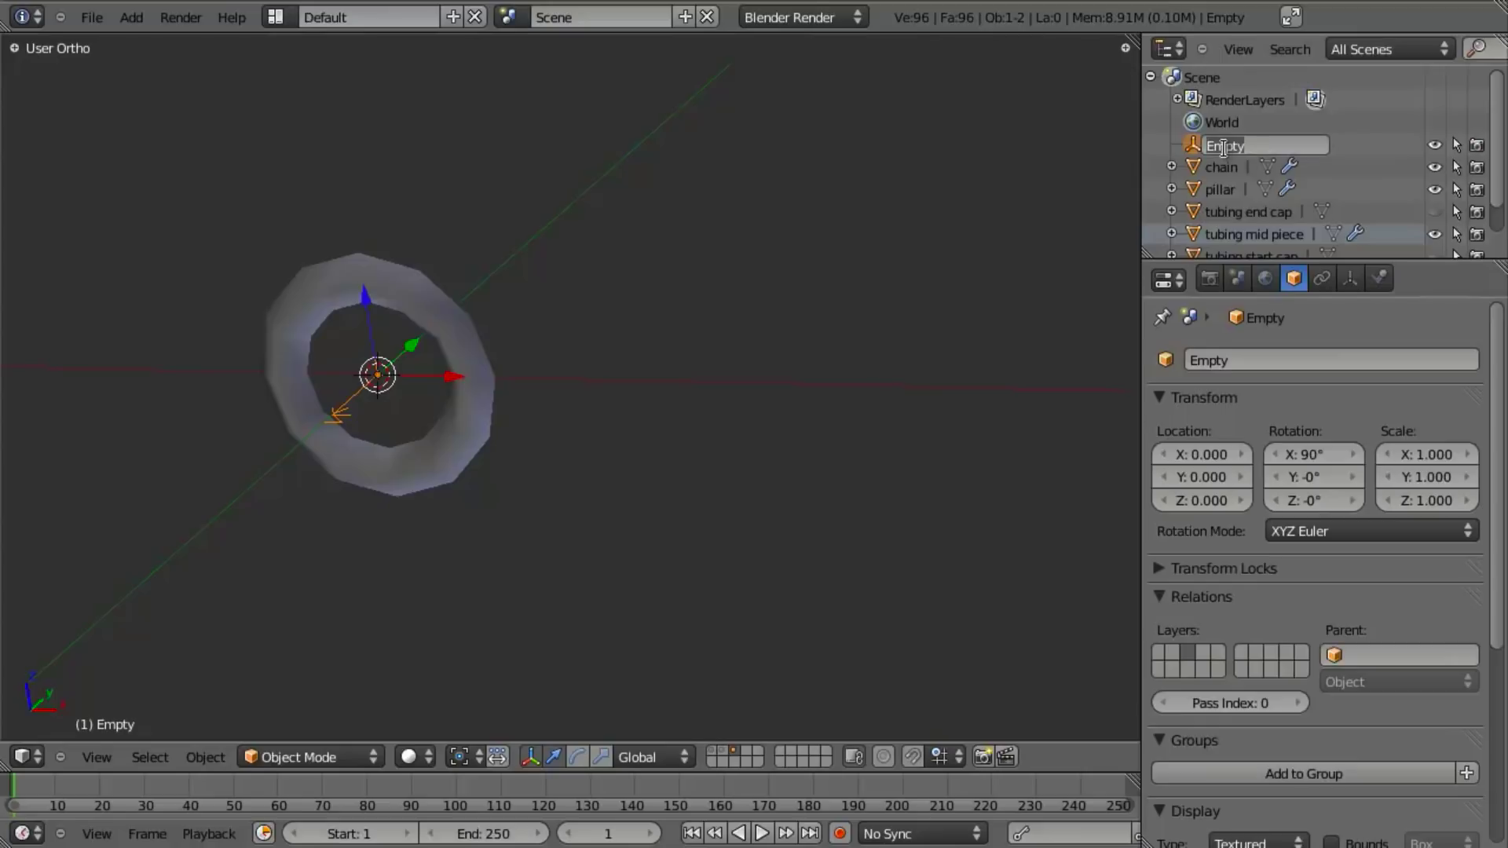
pyautogui.write('chain_empty')
pyautogui.press('Return')
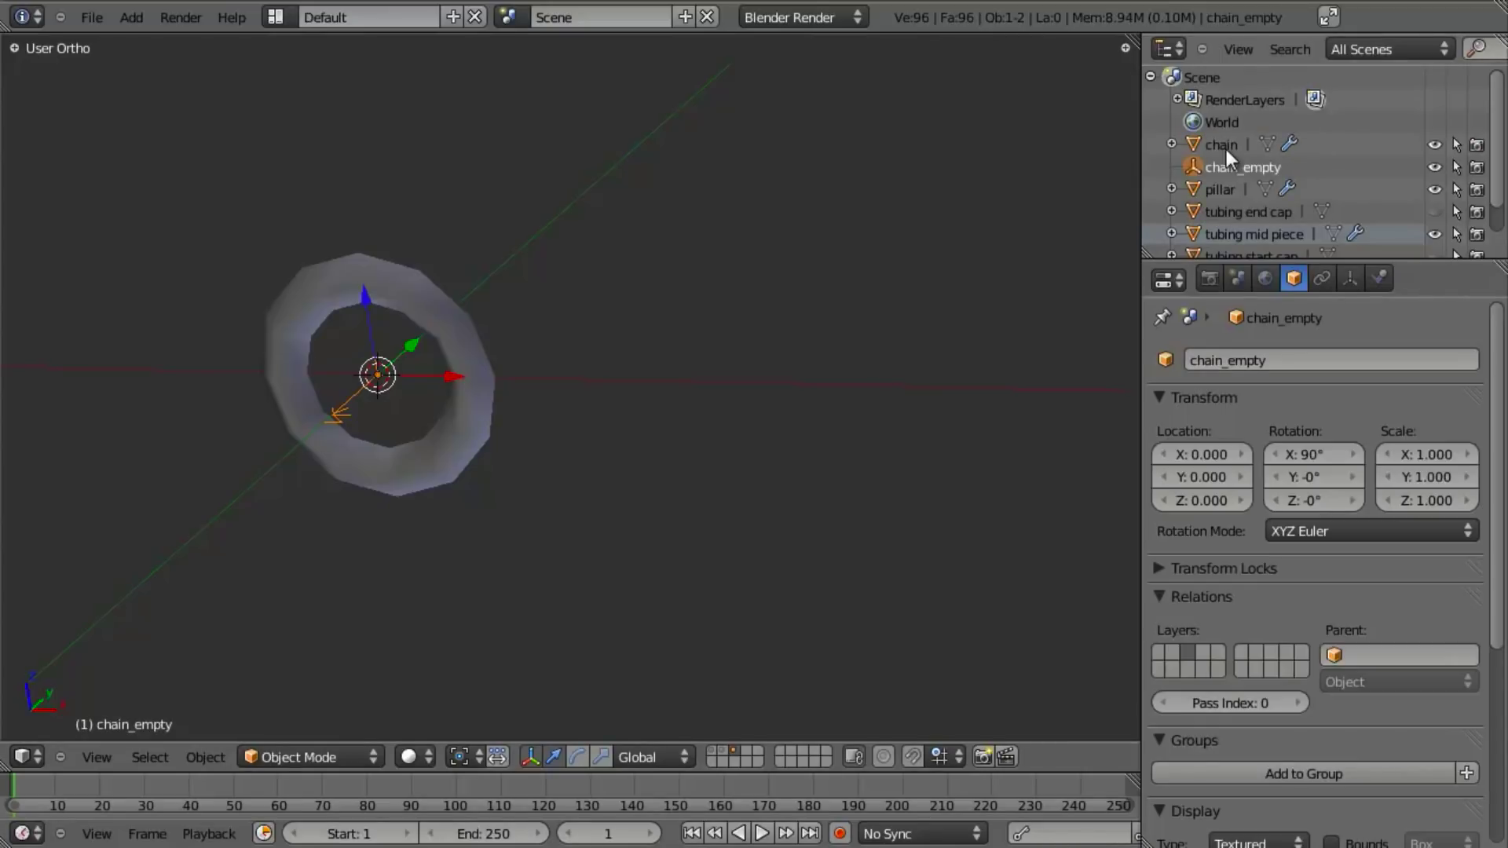
# Set chain_empty as the offset object in the chain ring's Array modifier
pyautogui.rightClick(474, 326)
pyautogui.click(1414, 691)
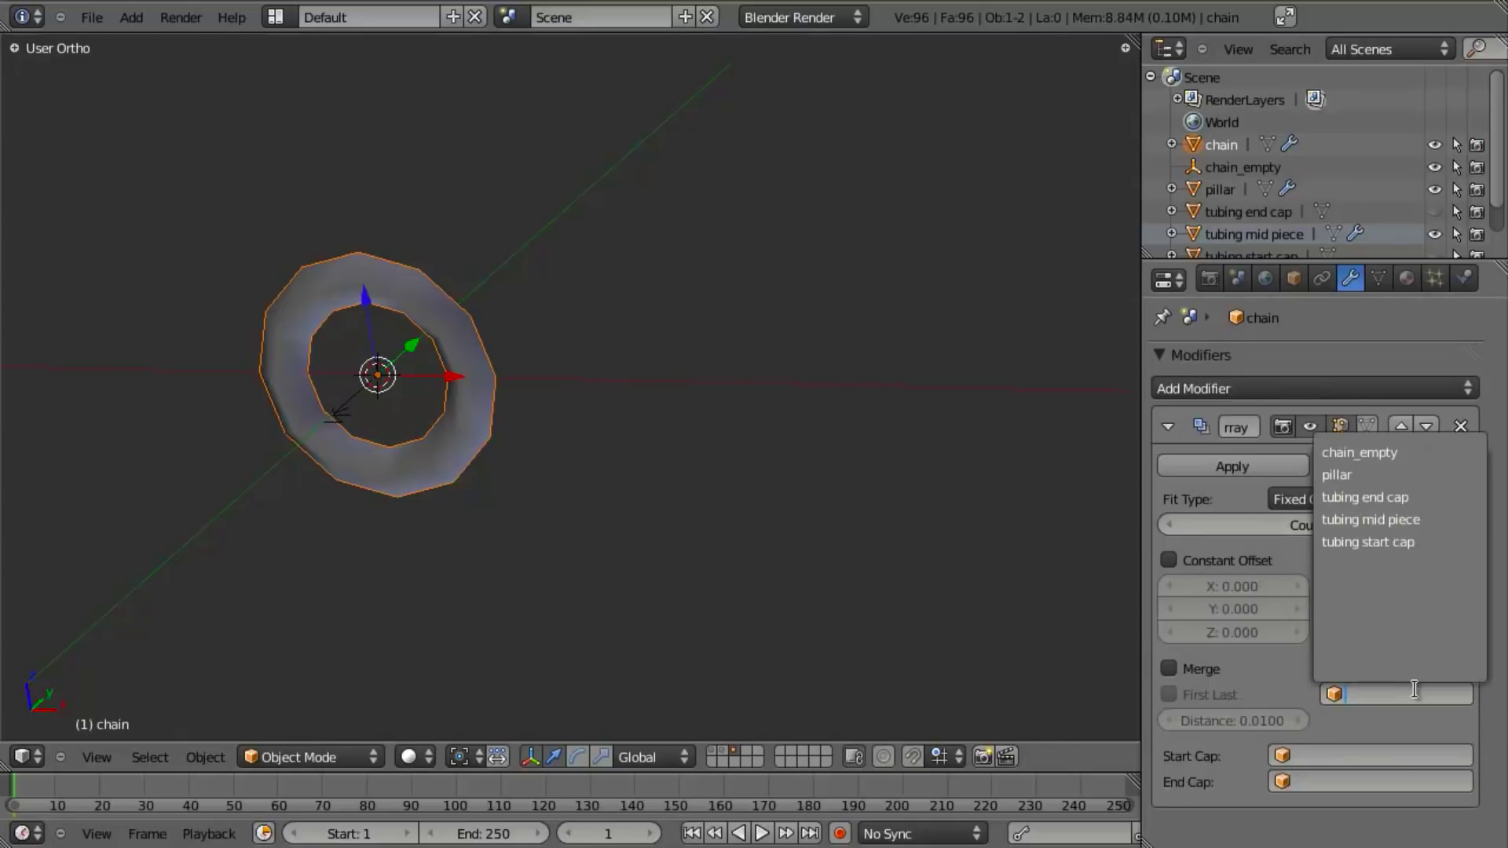
pyautogui.click(1394, 451)
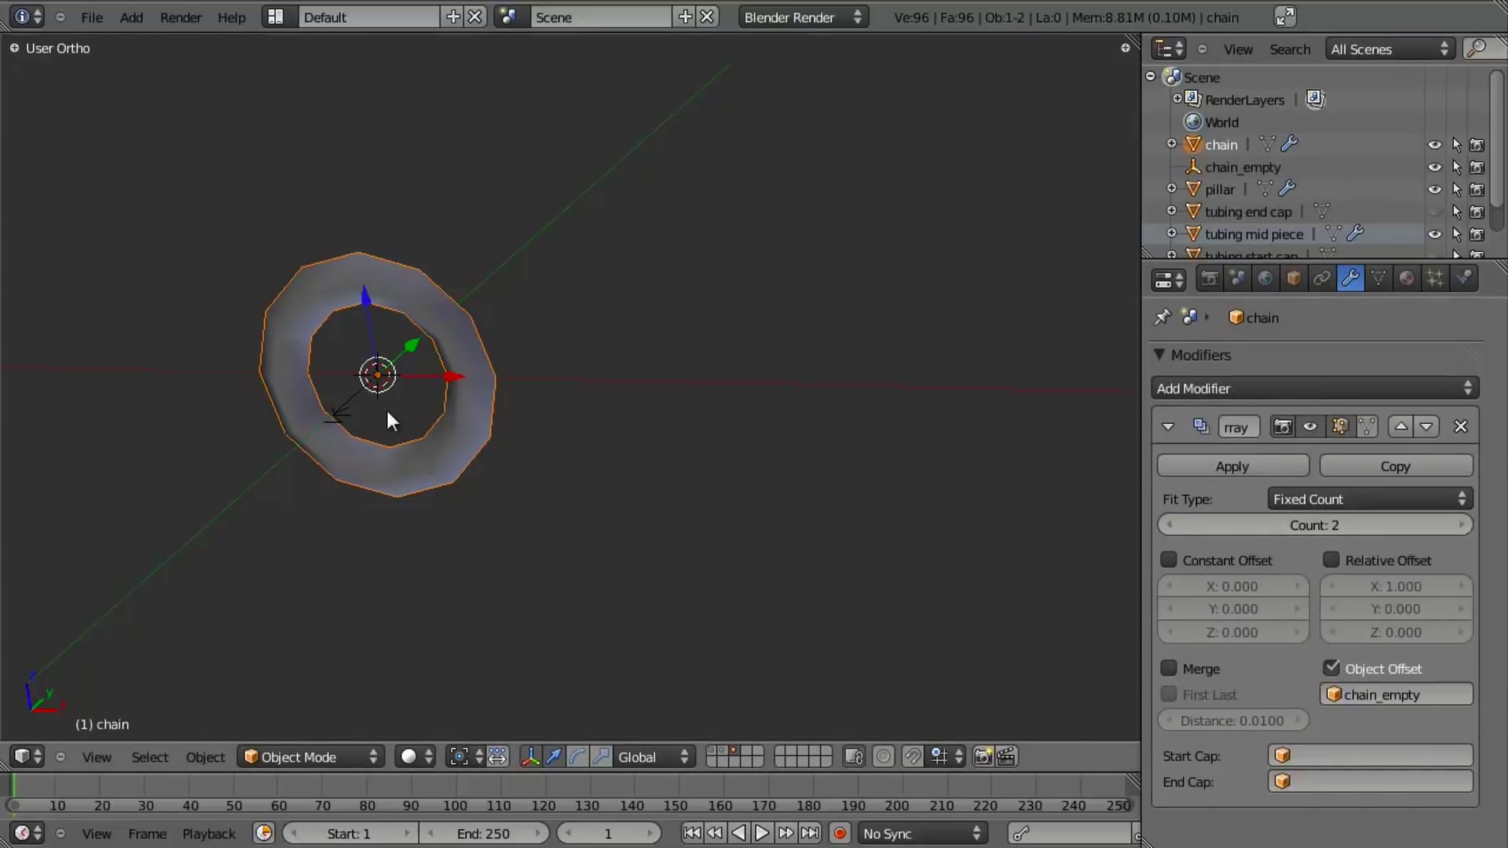
# Move chain_empty to X 1.5 to space the second link from the first
pyautogui.rightClick(366, 375)
pyautogui.press('KP_1')
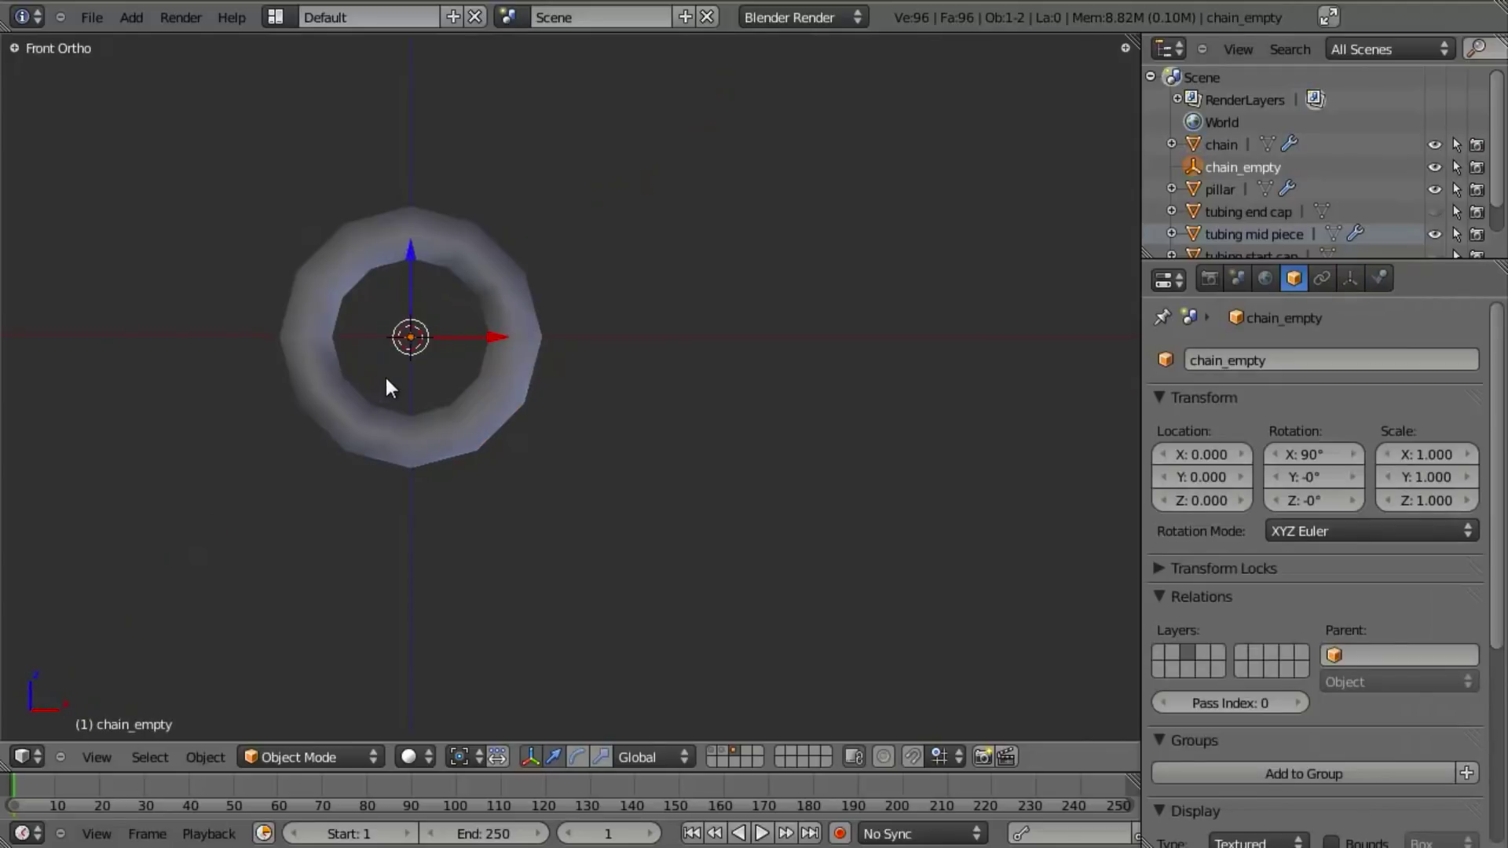
pyautogui.keyDown('shift'); pyautogui.moveTo(432, 366); pyautogui.dragTo(418, 455, button='middle'); pyautogui.keyUp('shift')
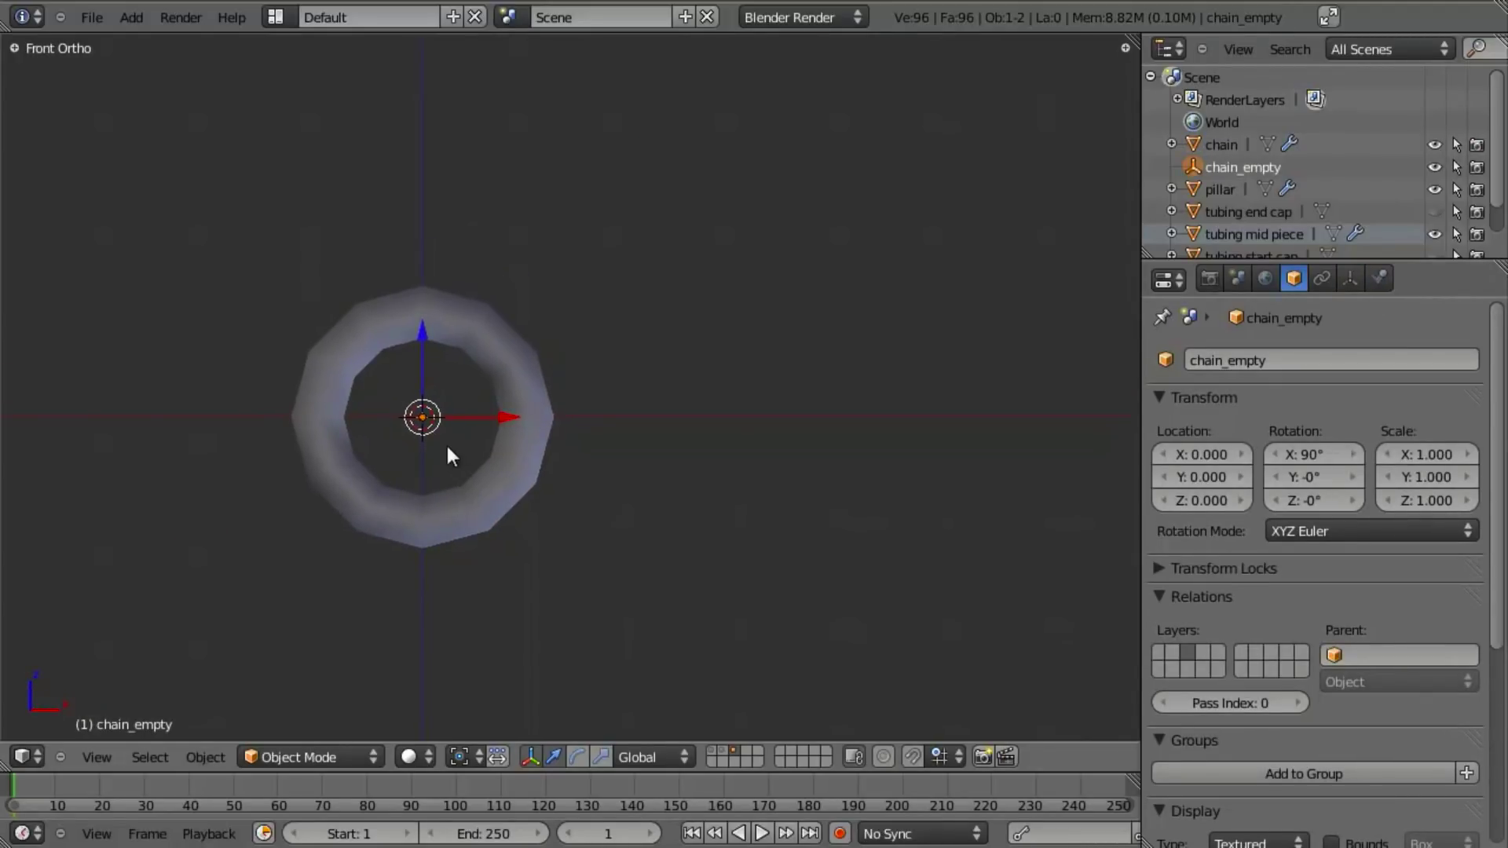
pyautogui.press('g')
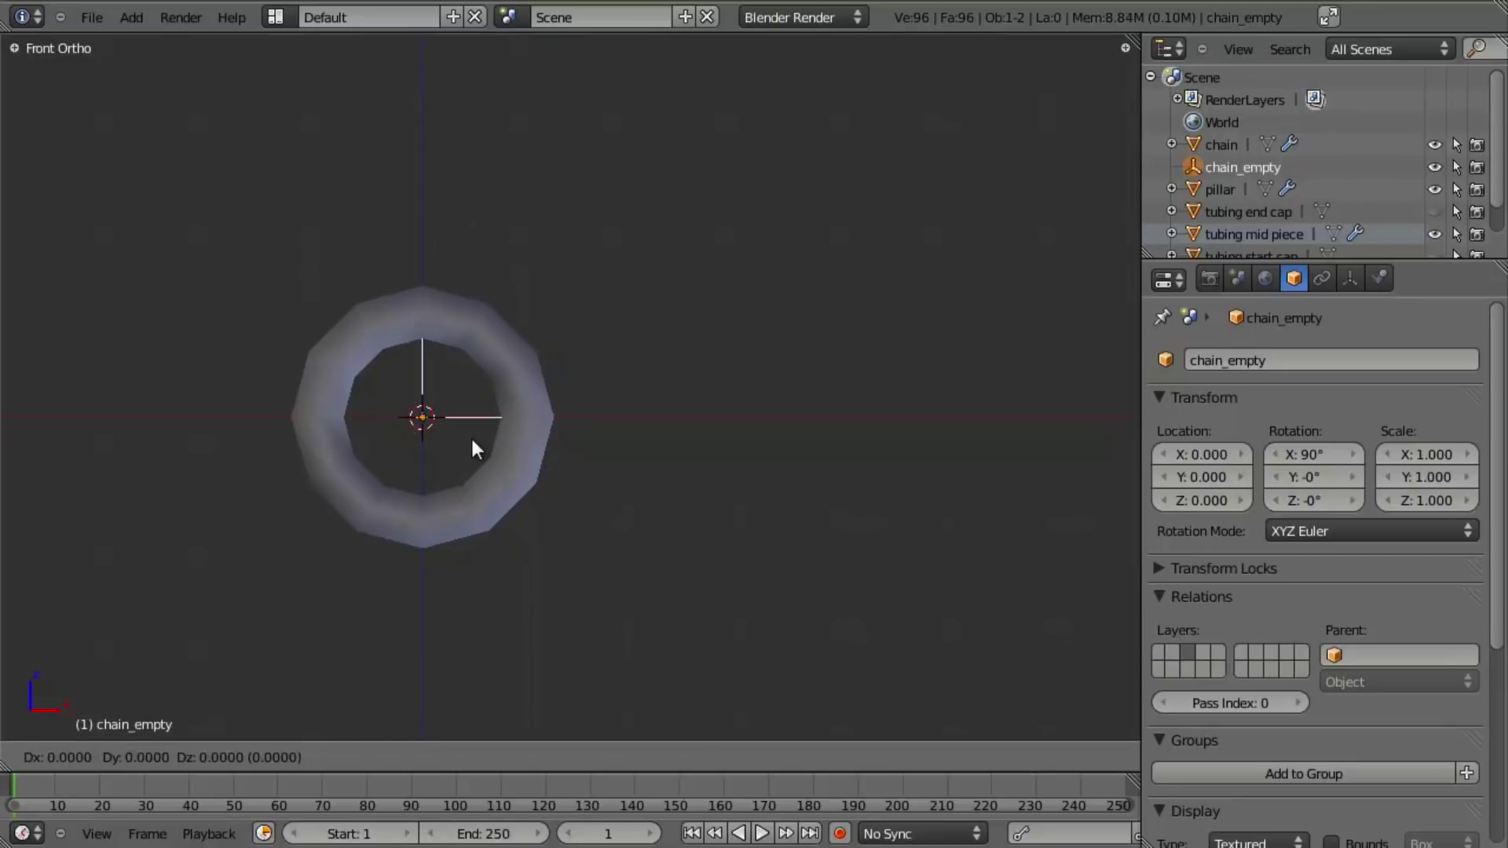
pyautogui.press('x')
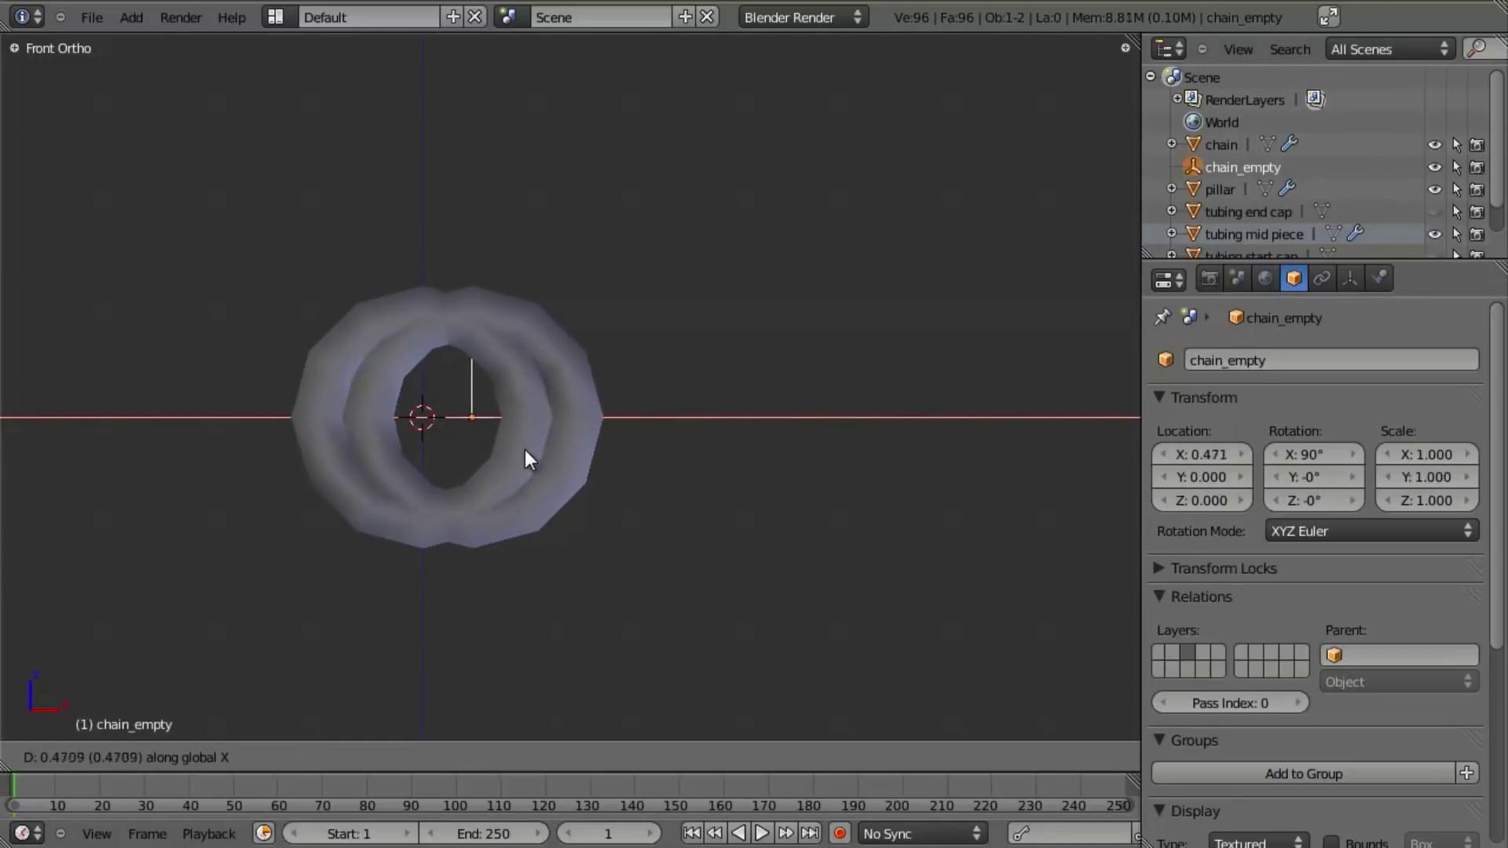
pyautogui.press('x')
pyautogui.press('x')
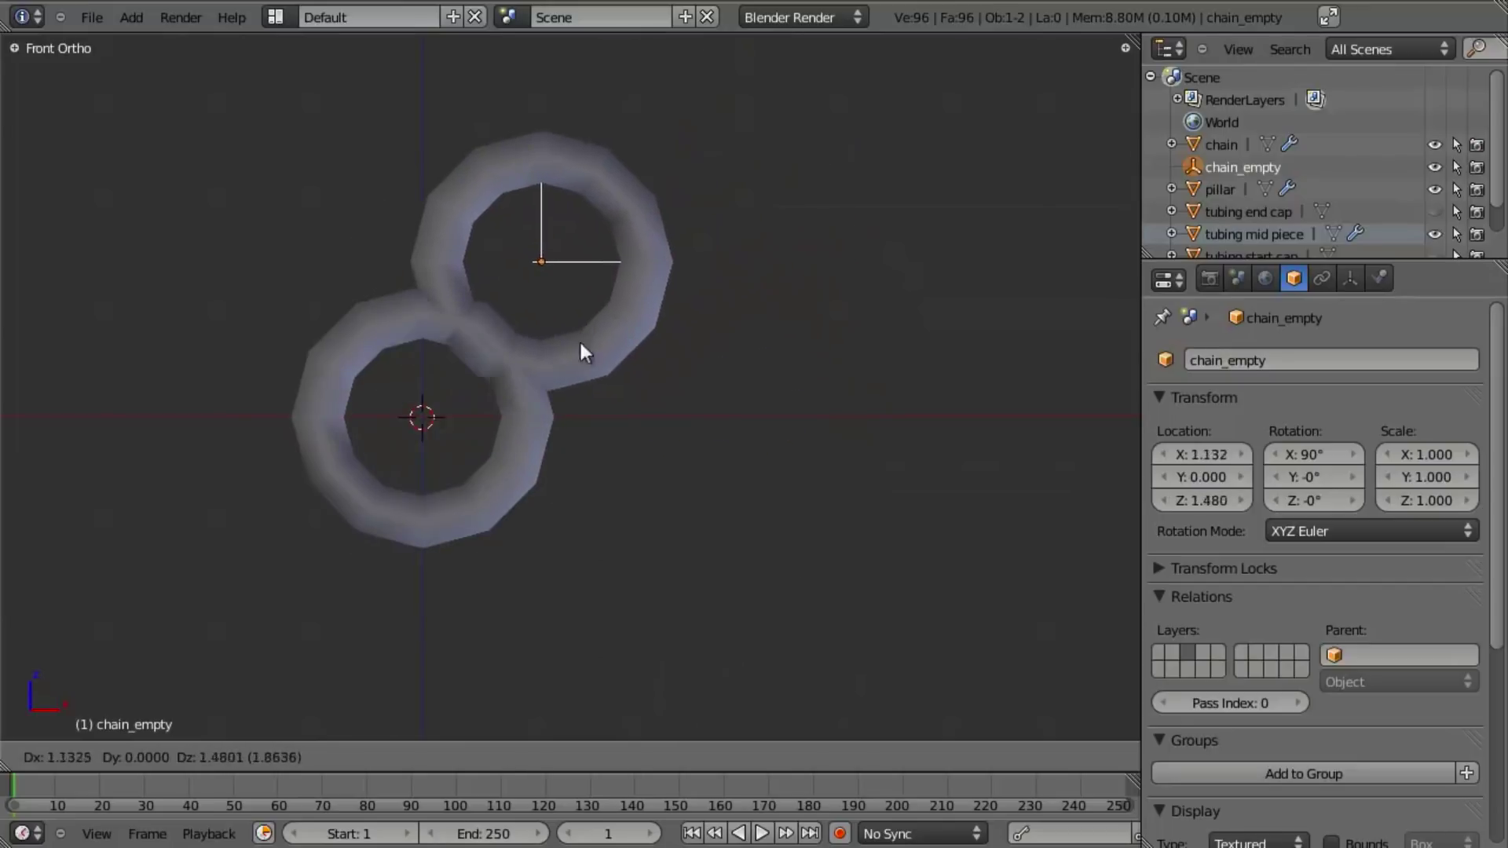
pyautogui.press('Escape')
pyautogui.scroll(3, 360, 465)
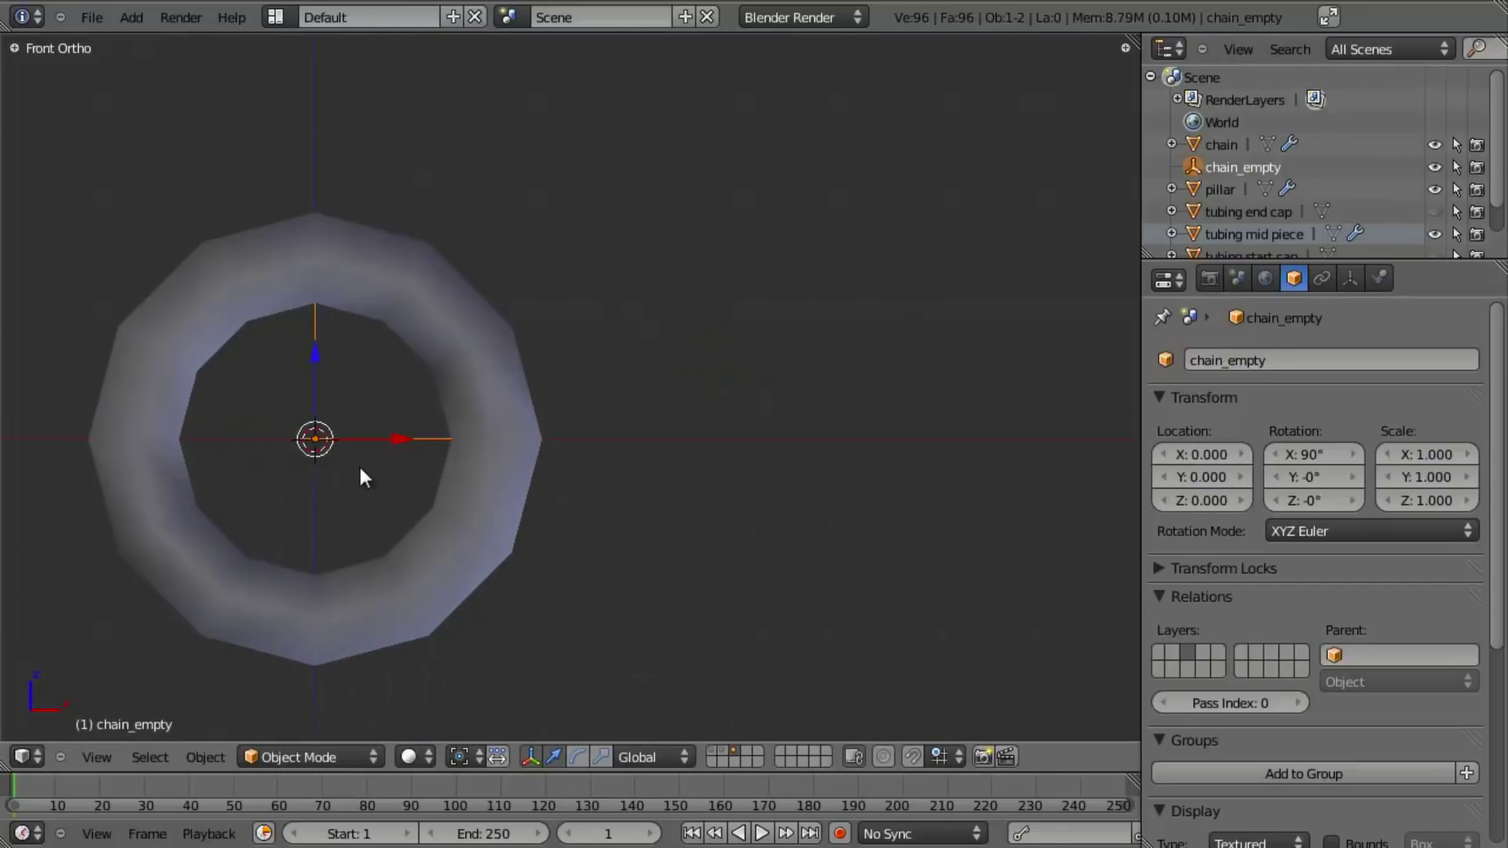
pyautogui.press('g')
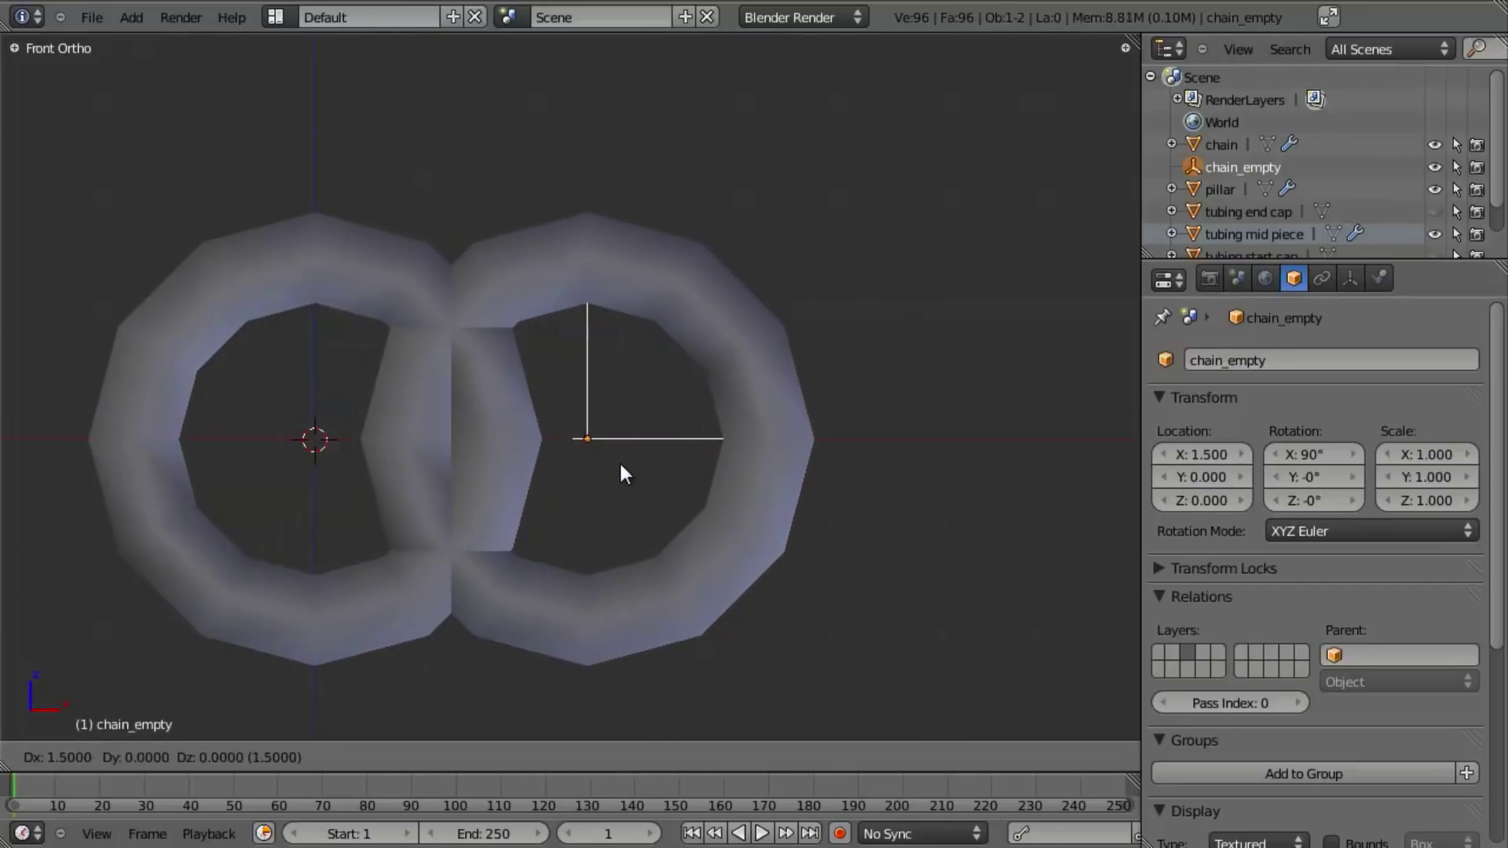
pyautogui.click(629, 475)
pyautogui.scroll(-4, 706, 393)
pyautogui.moveTo(705, 389); pyautogui.dragTo(723, 496, button='middle')
# Rotate chain_empty 90° about X so the second link threads through the first
pyautogui.press('r')
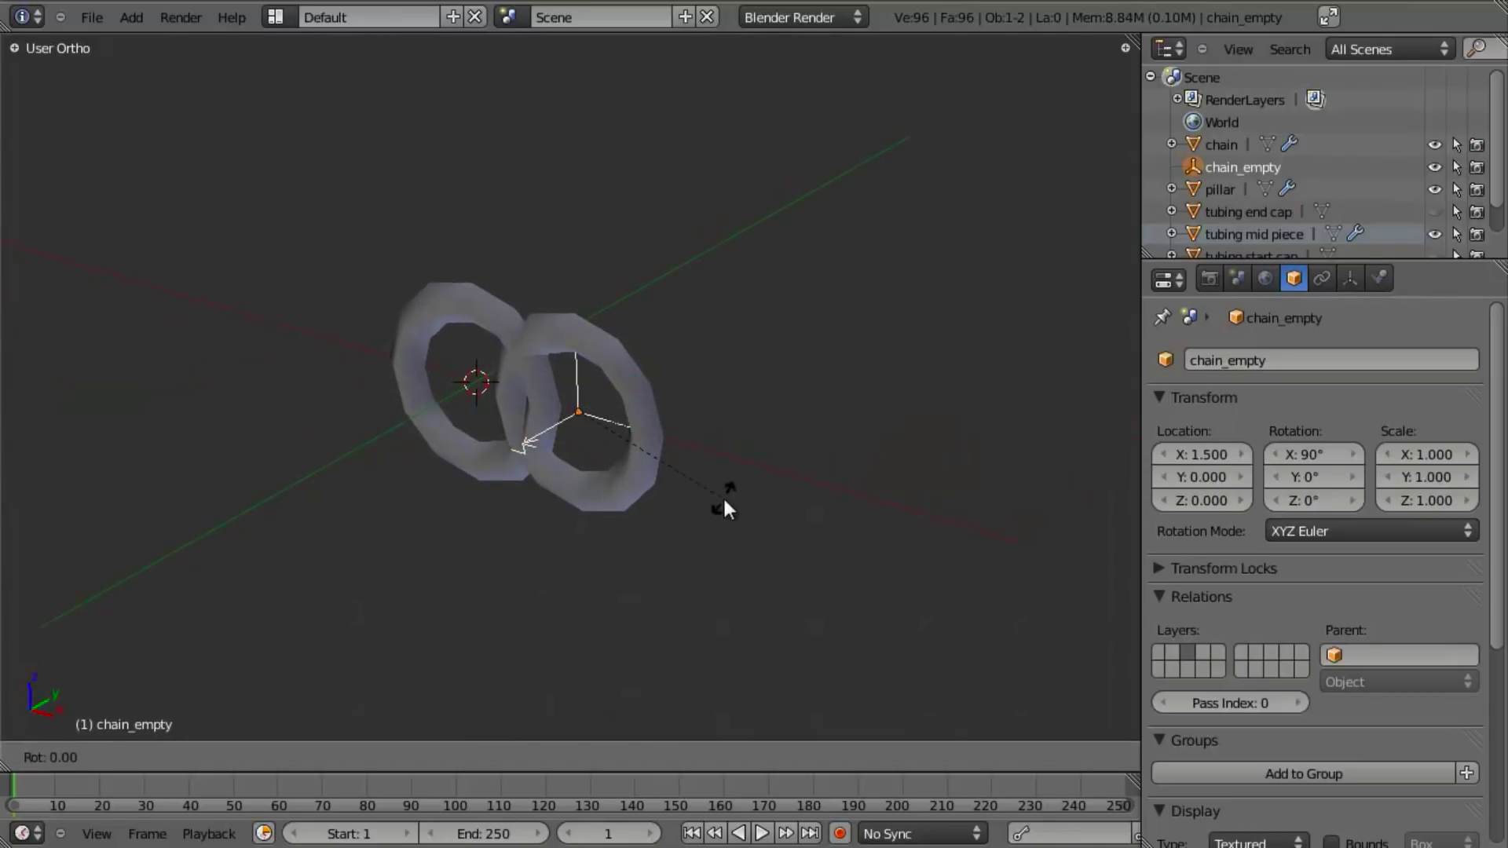
pyautogui.write('x')
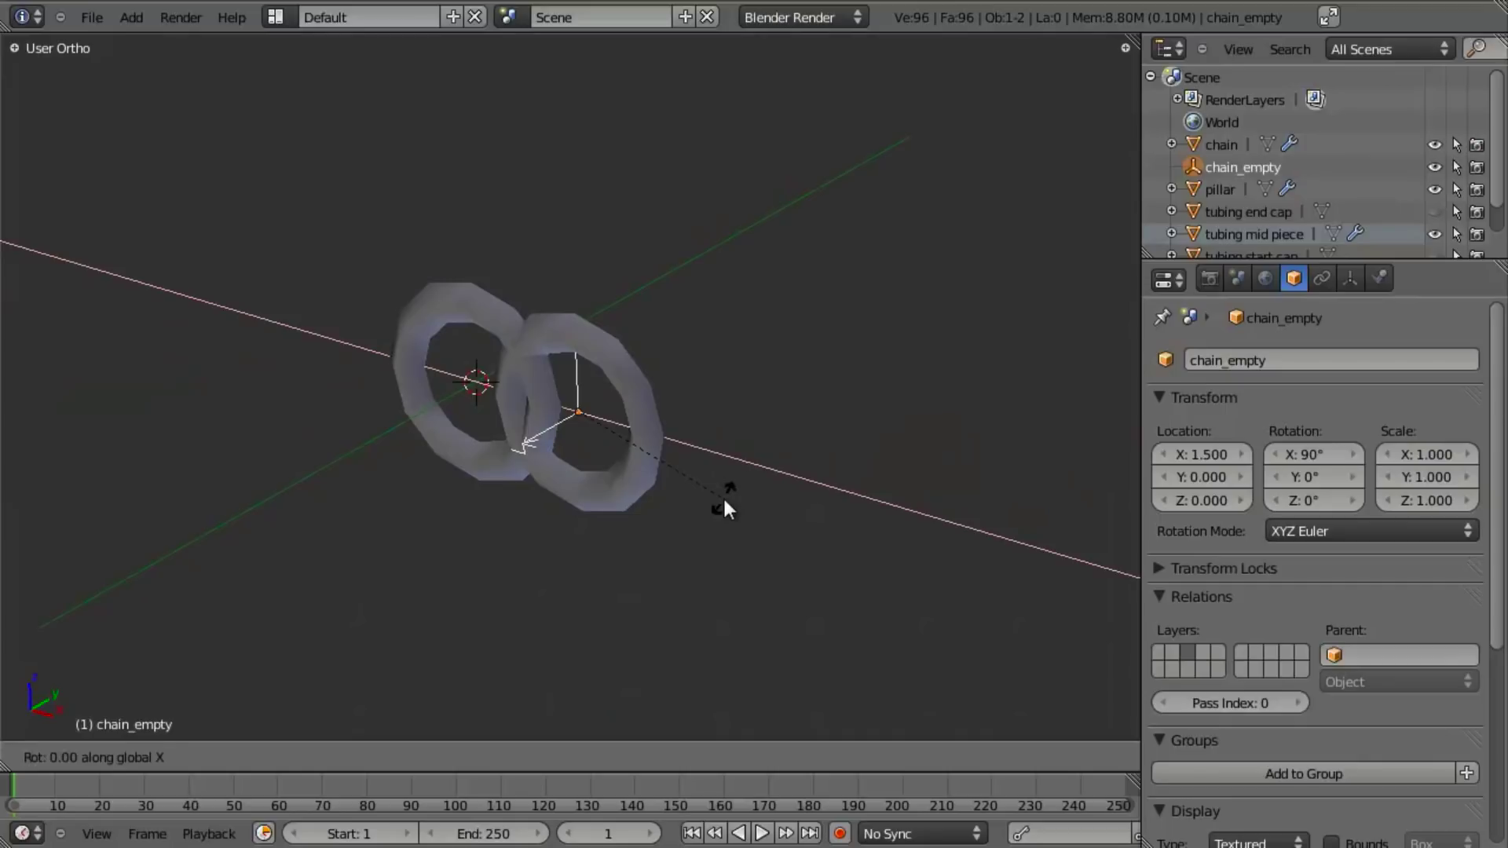
pyautogui.write('90')
pyautogui.press('Return')
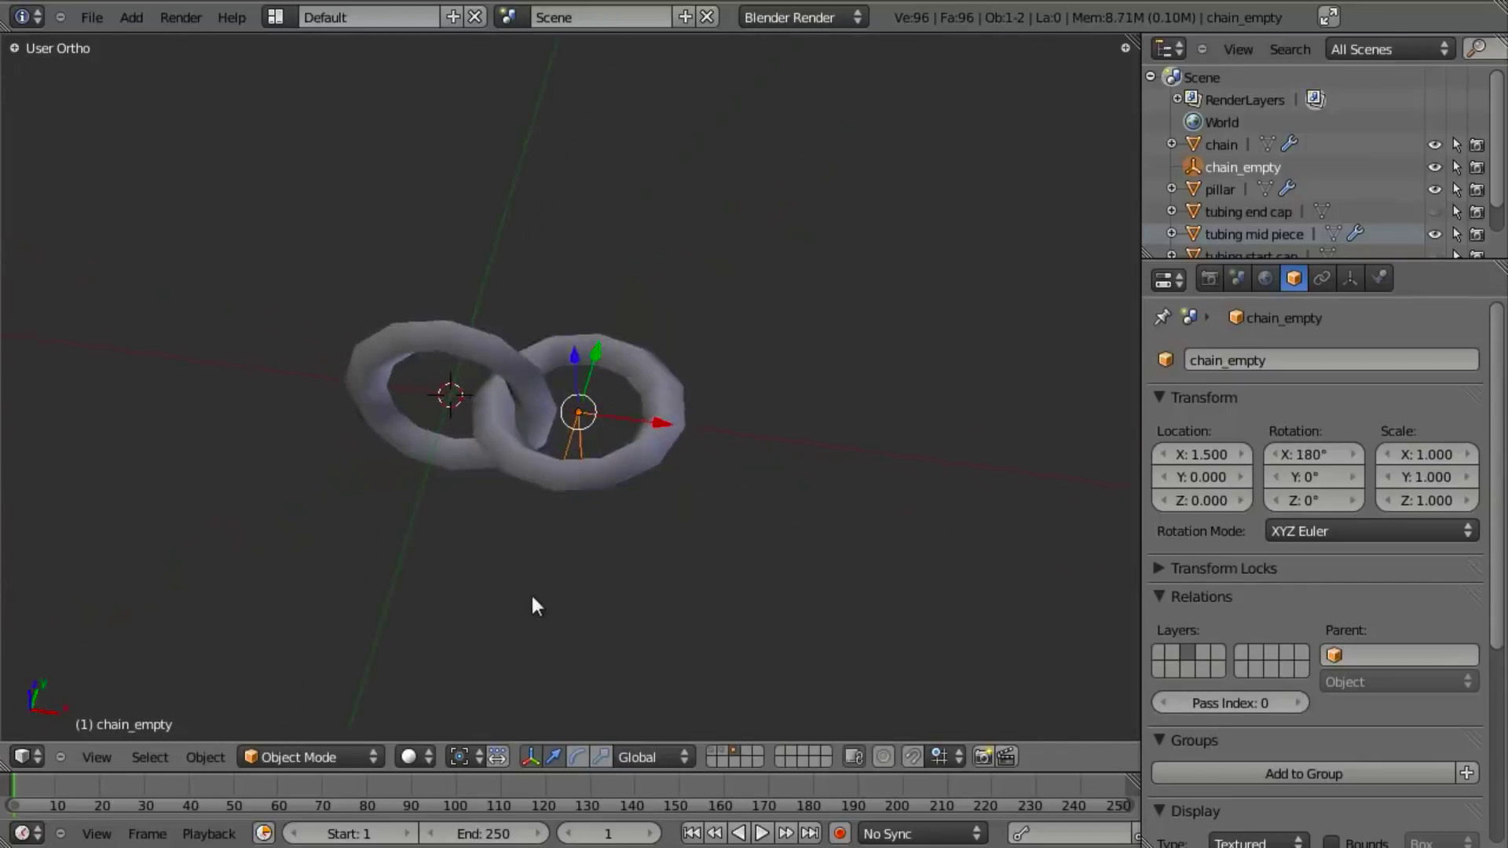
pyautogui.moveTo(534, 605); pyautogui.dragTo(582, 330, button='middle')
pyautogui.press('a')
pyautogui.rightClick(552, 432)
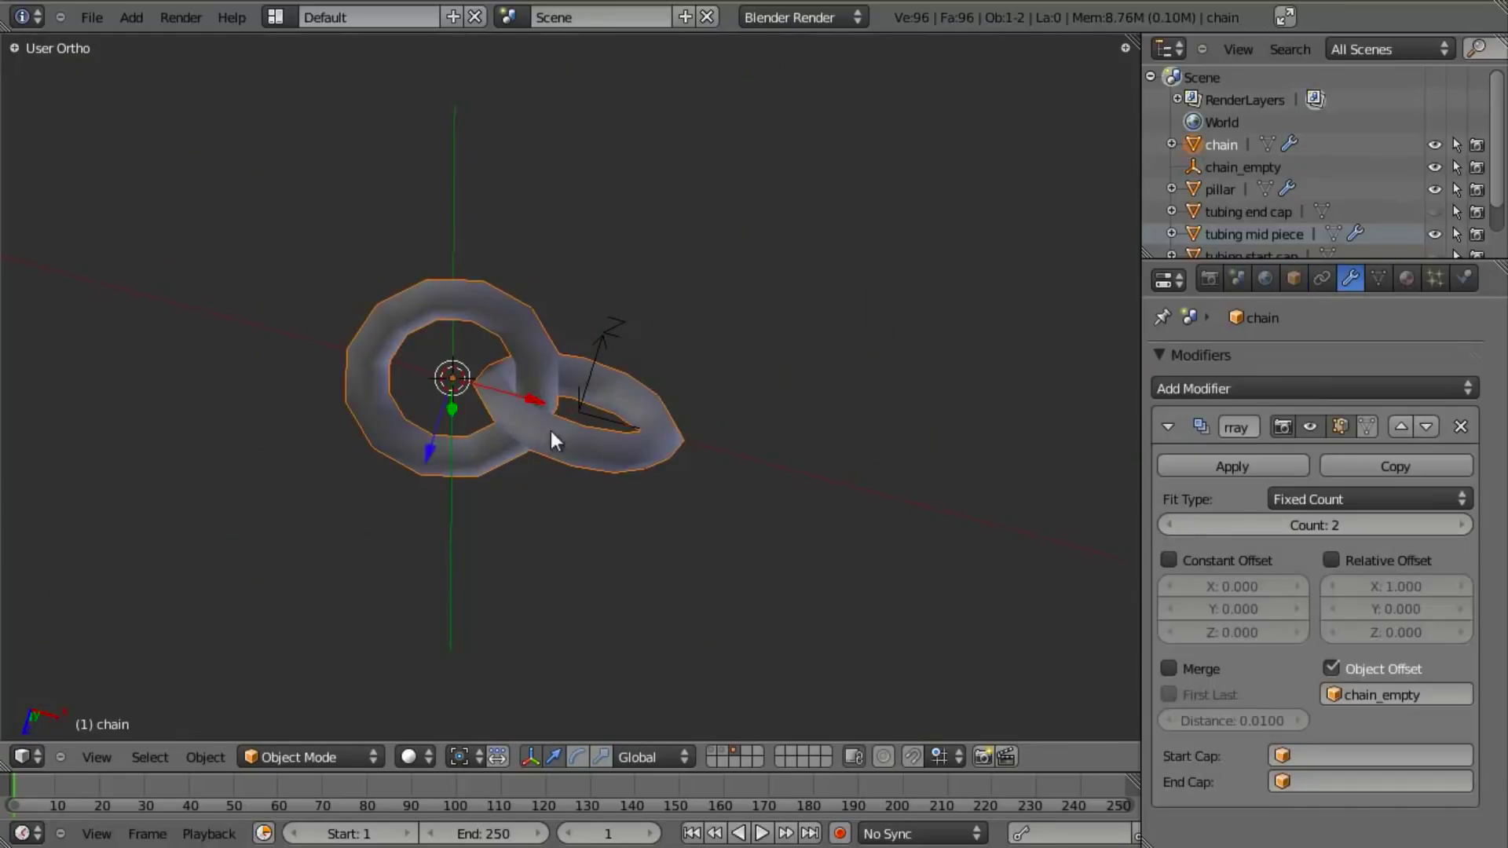
pyautogui.moveTo(551, 432); pyautogui.dragTo(527, 424, button='middle')
pyautogui.moveTo(477, 371); pyautogui.dragTo(561, 425, button='middle')
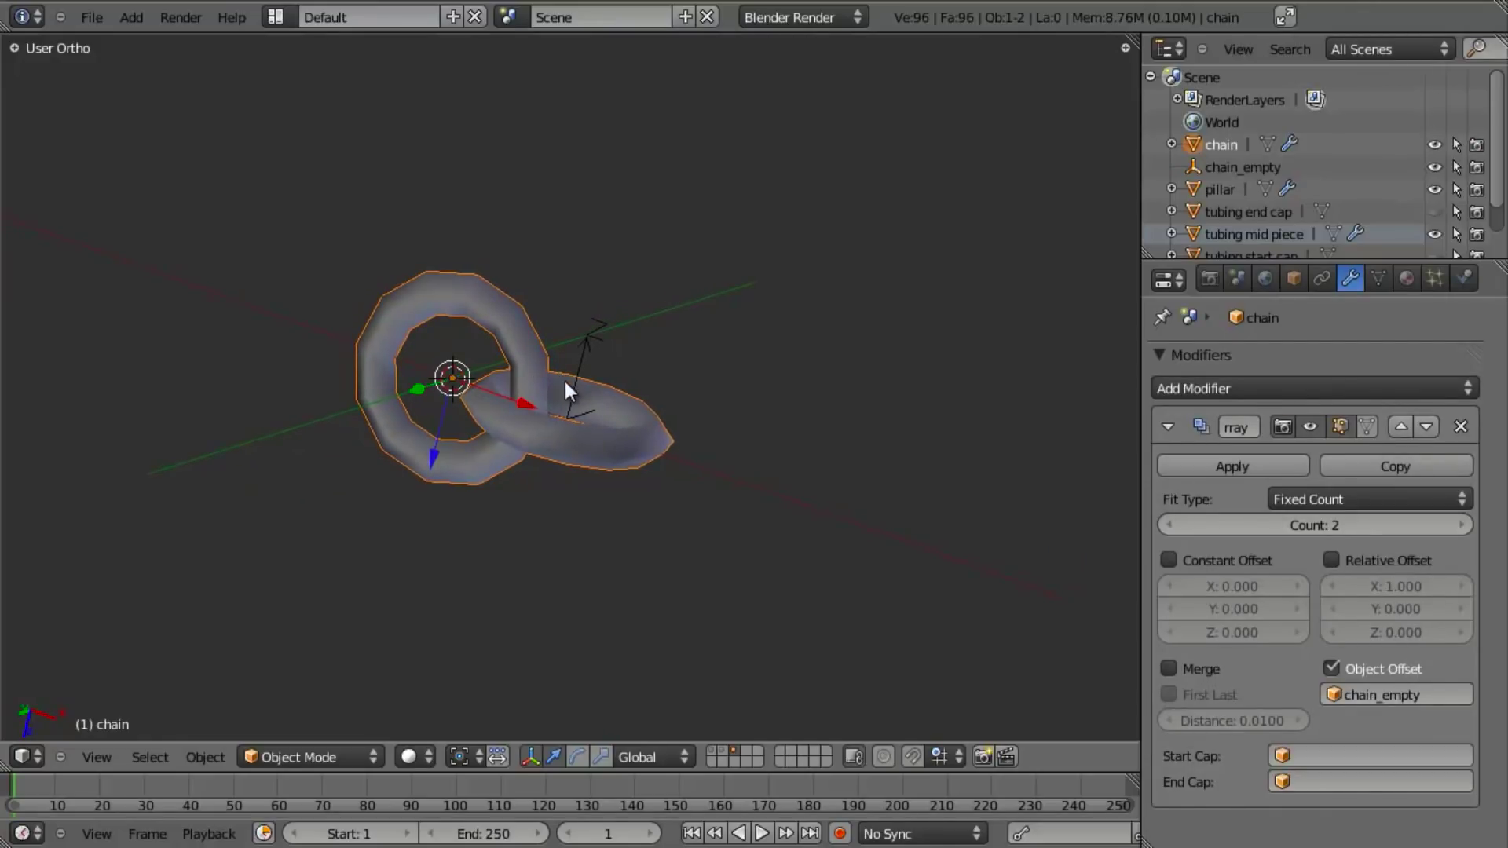
pyautogui.rightClick(581, 351)
pyautogui.press('KP_1')
pyautogui.scroll(3, 483, 398)
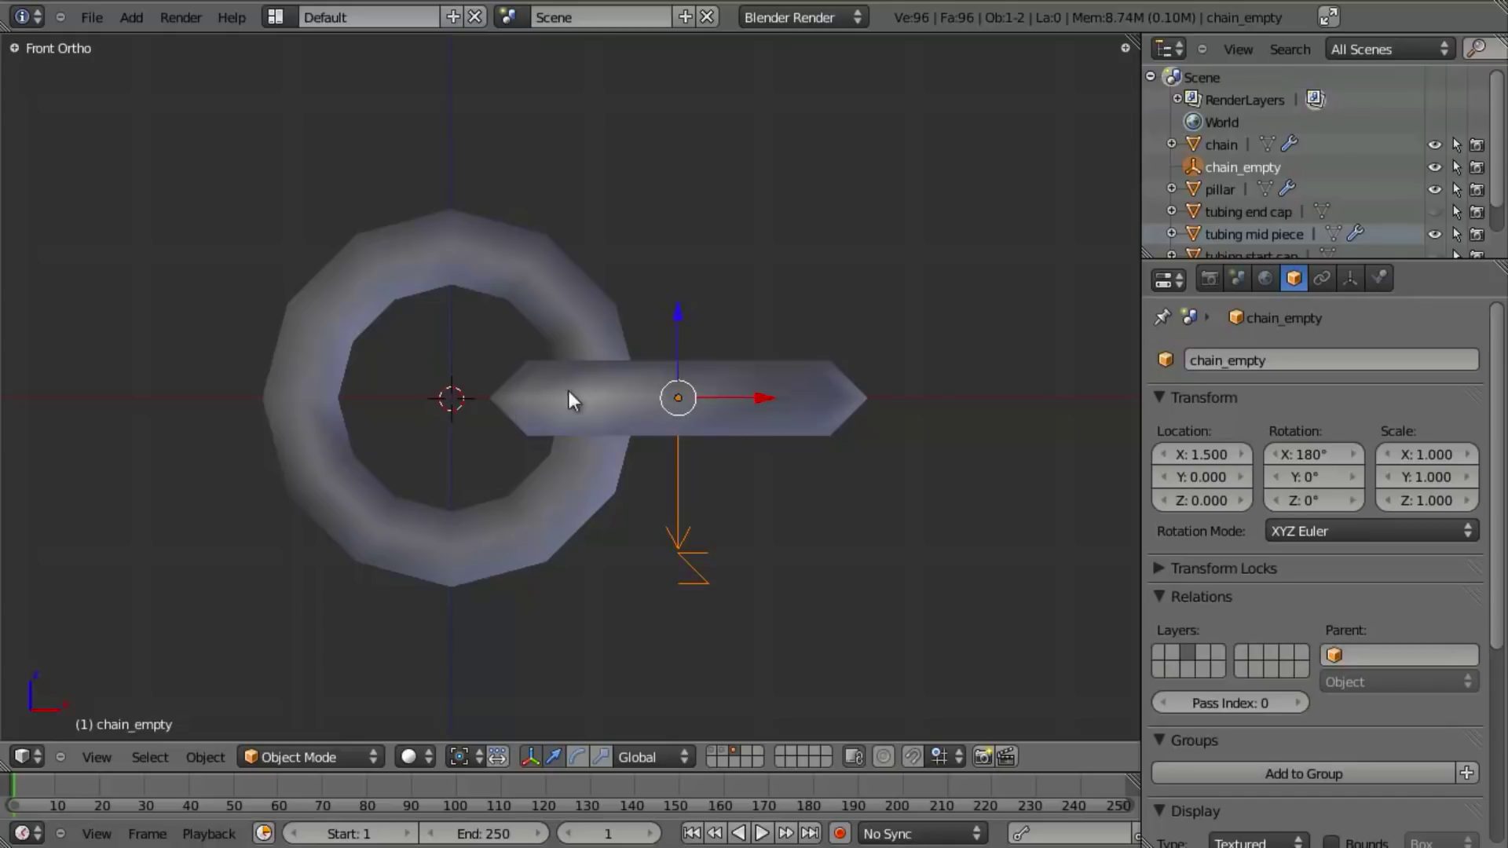
pyautogui.scroll(-3, 679, 393)
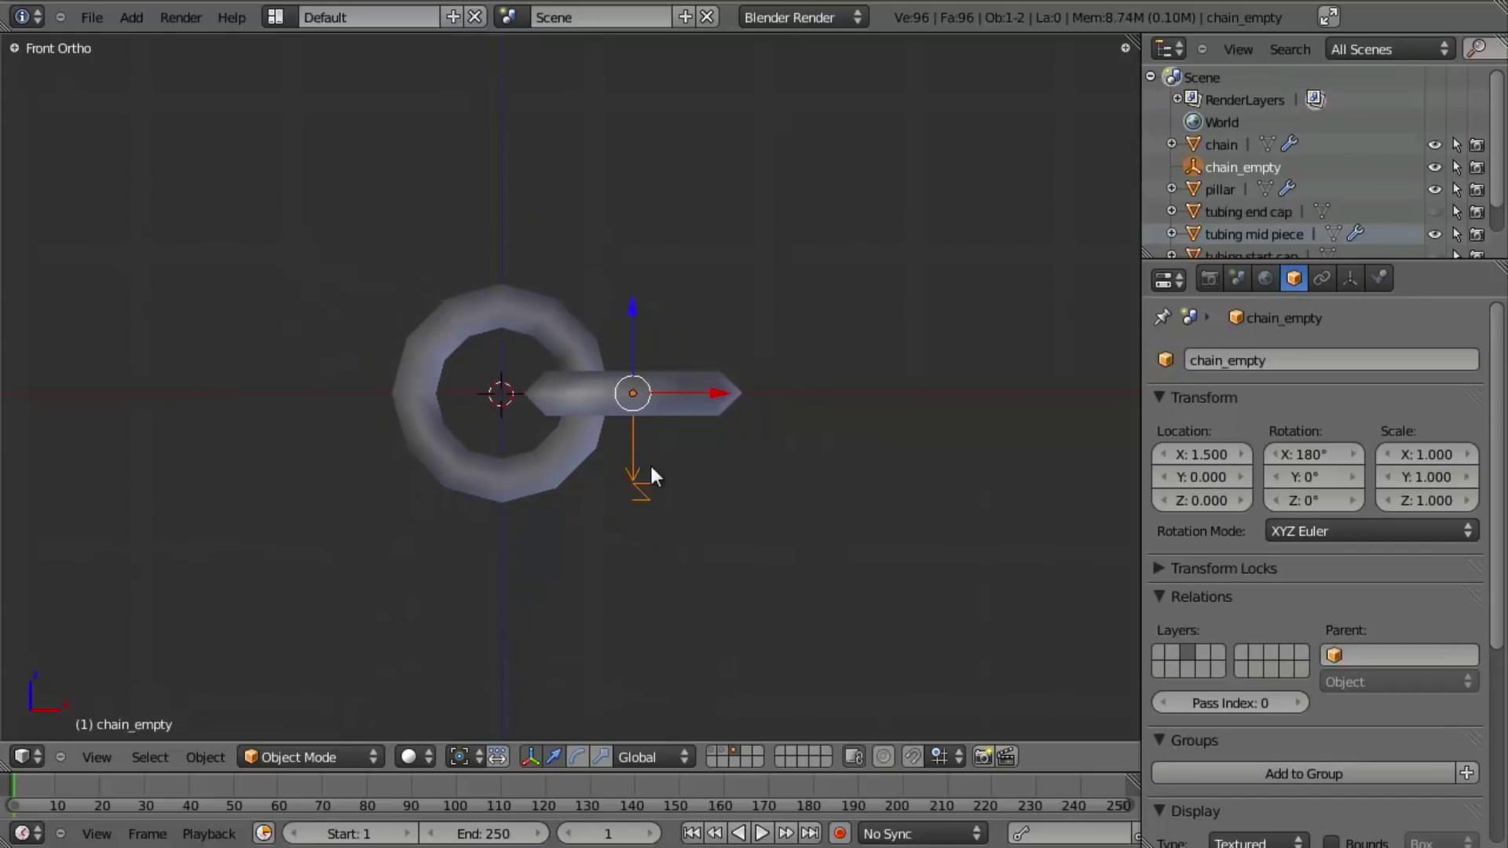
pyautogui.moveTo(613, 326); pyautogui.dragTo(605, 411, button='middle')
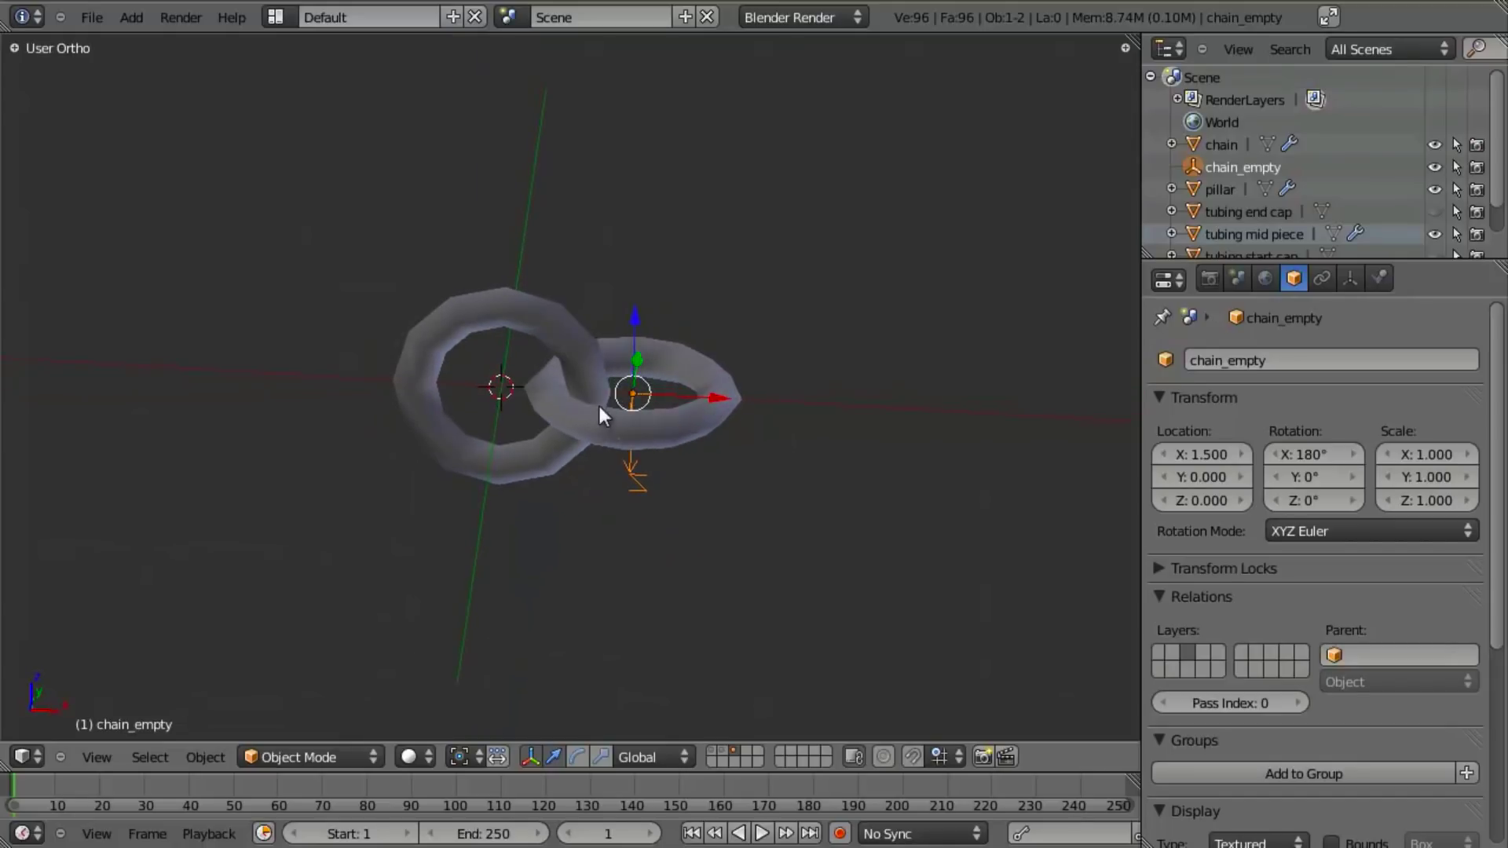
# Select the chain and raise its Array count to 14 links
pyautogui.rightClick(600, 432)
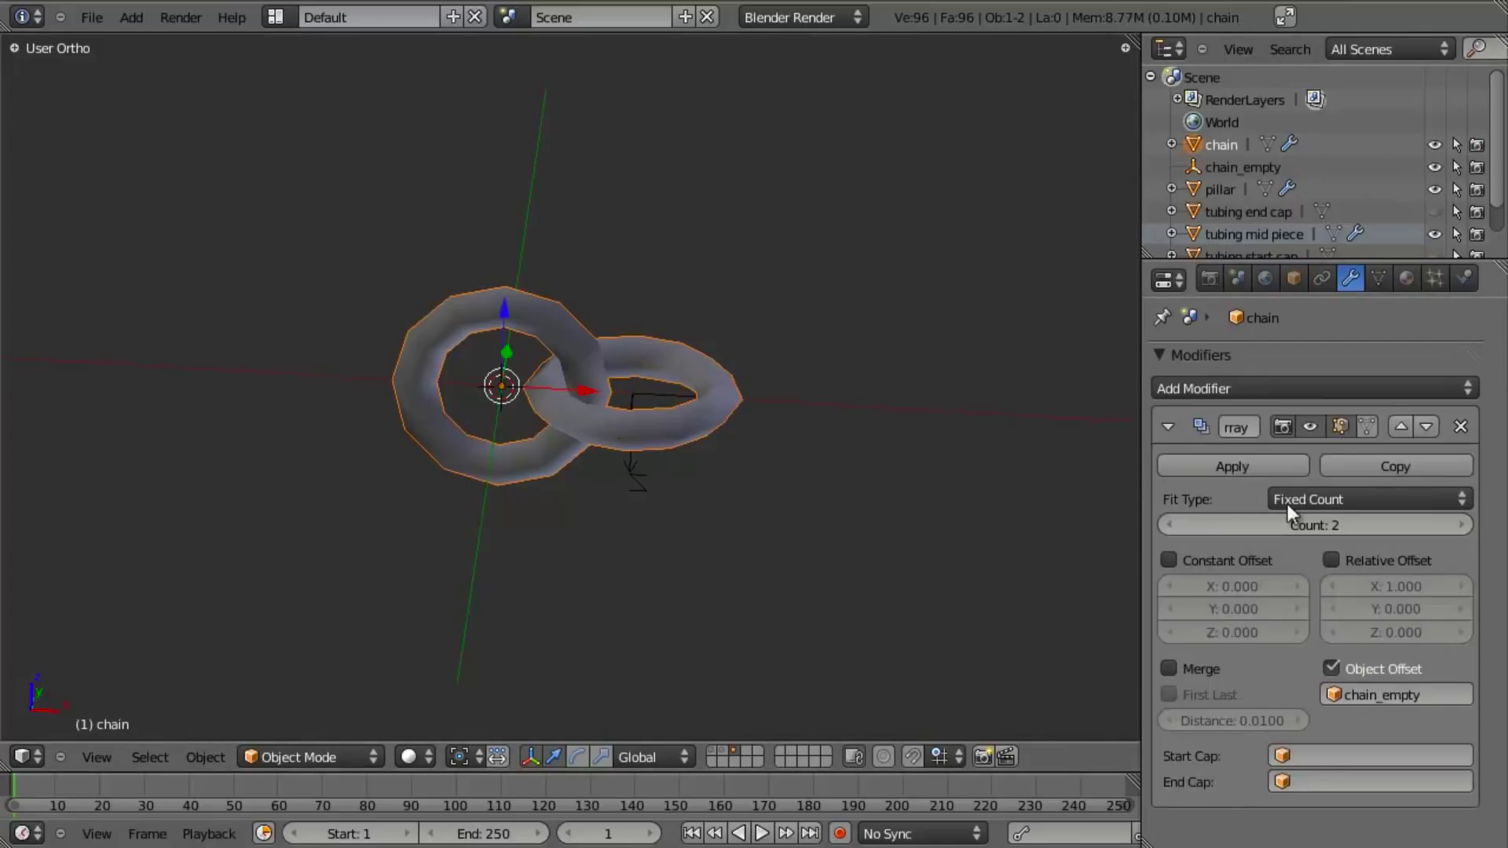
pyautogui.click(1450, 524)
pyautogui.click(1450, 524)
pyautogui.click(1450, 525)
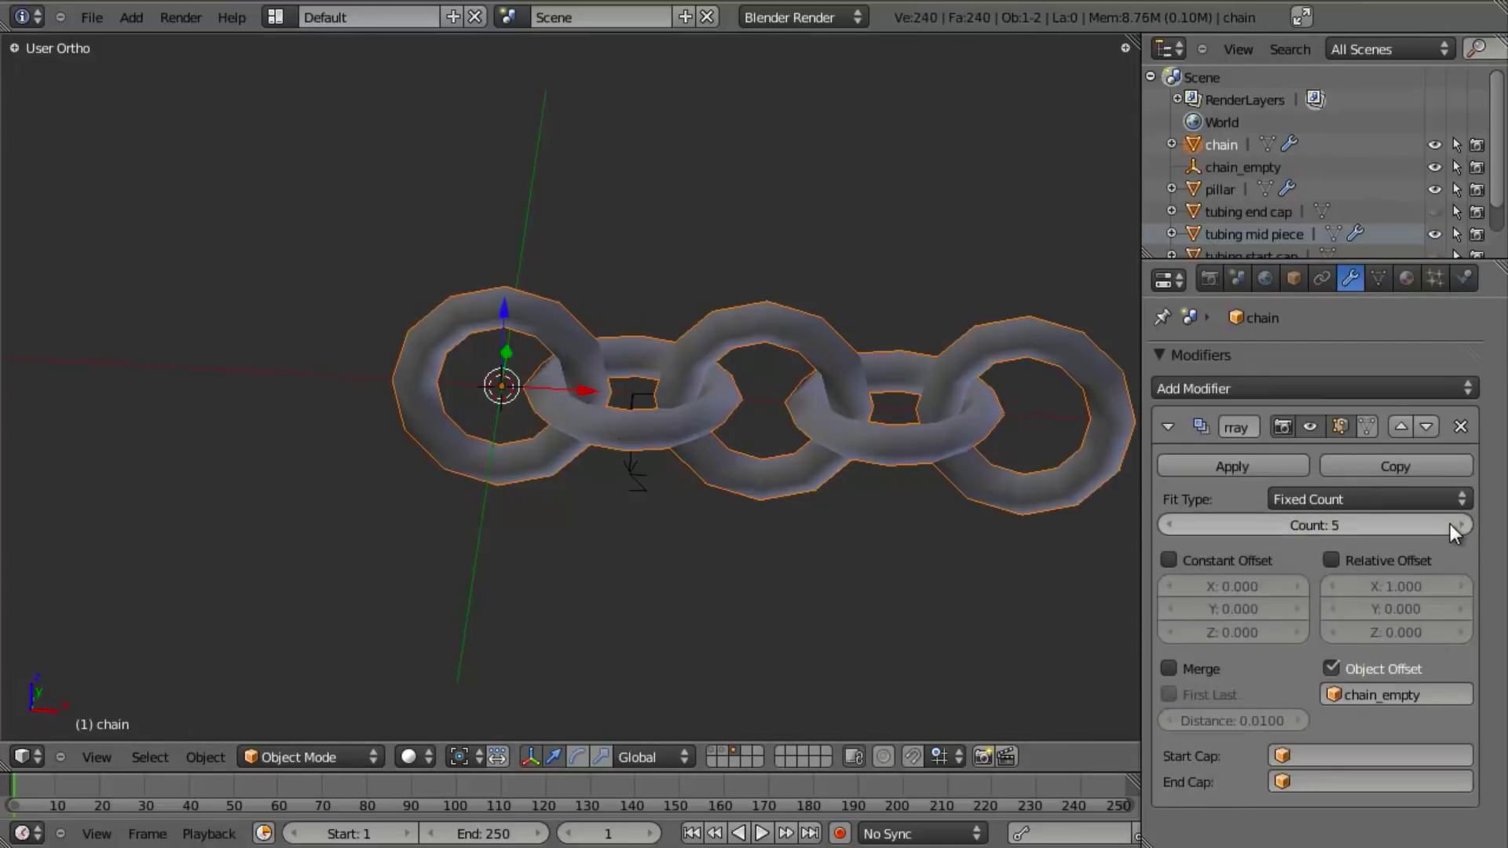
pyautogui.click(1450, 525)
pyautogui.click(1450, 524)
pyautogui.click(1450, 525)
pyautogui.scroll(-3, 803, 416)
pyautogui.keyDown('ctrl'); pyautogui.scroll(-2, 803, 416); pyautogui.keyUp('ctrl')
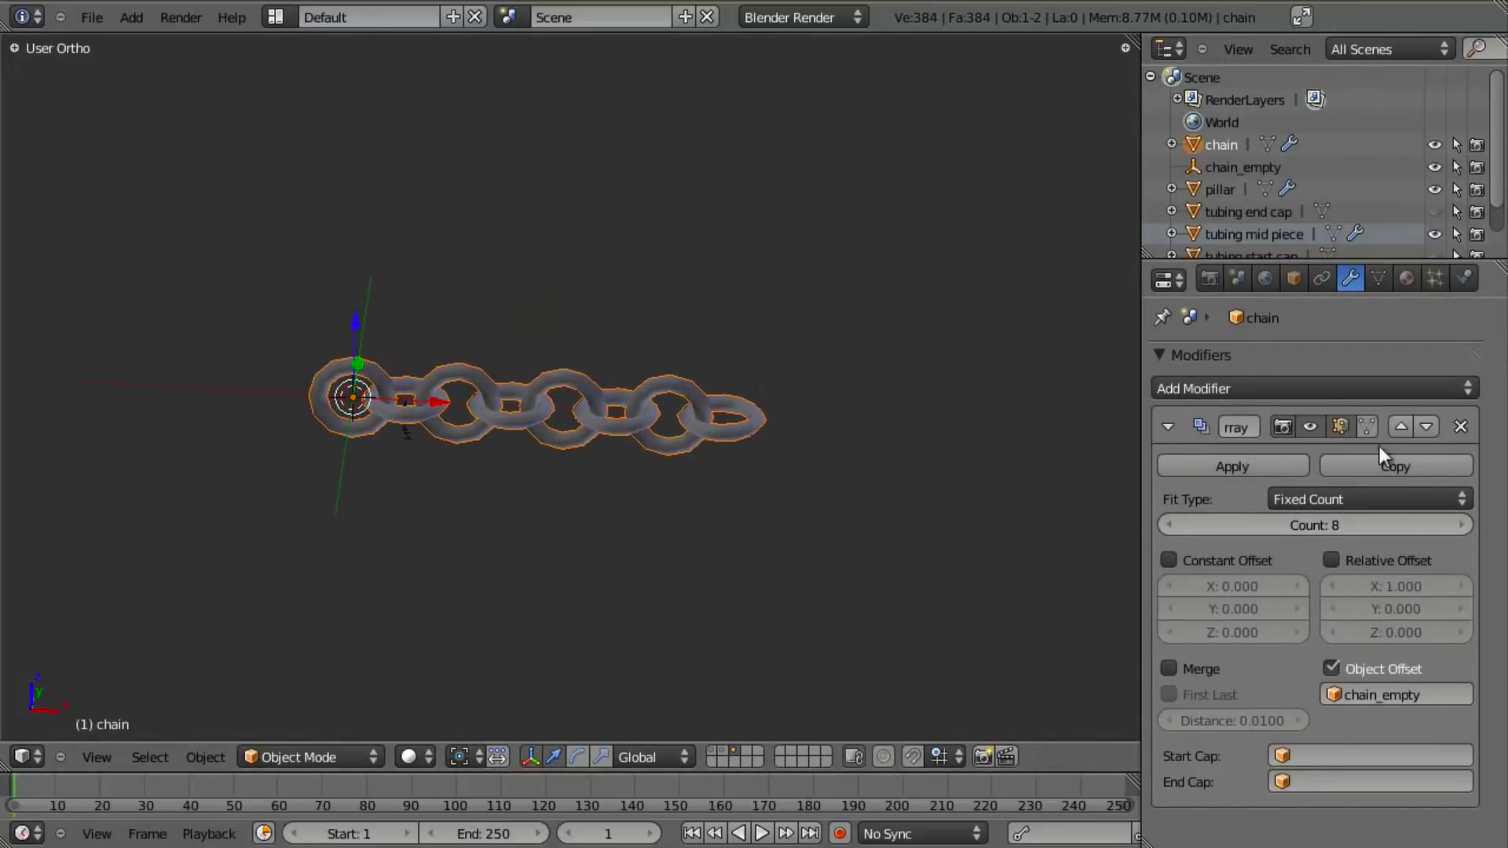
pyautogui.click(1458, 525)
pyautogui.click(1458, 524)
pyautogui.click(1459, 526)
pyautogui.click(1459, 526)
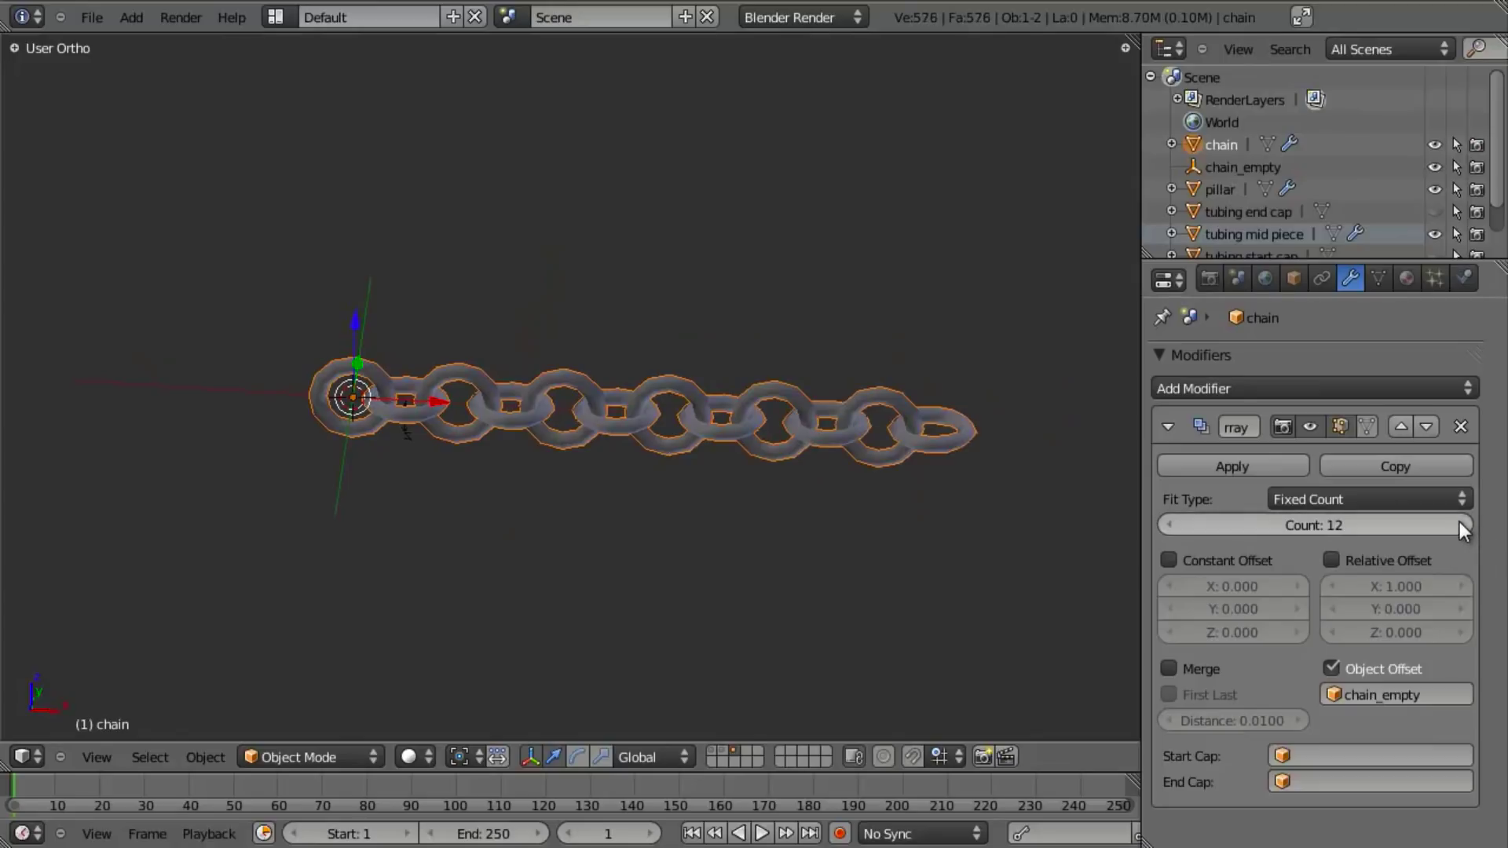
pyautogui.click(1459, 521)
pyautogui.click(1460, 522)
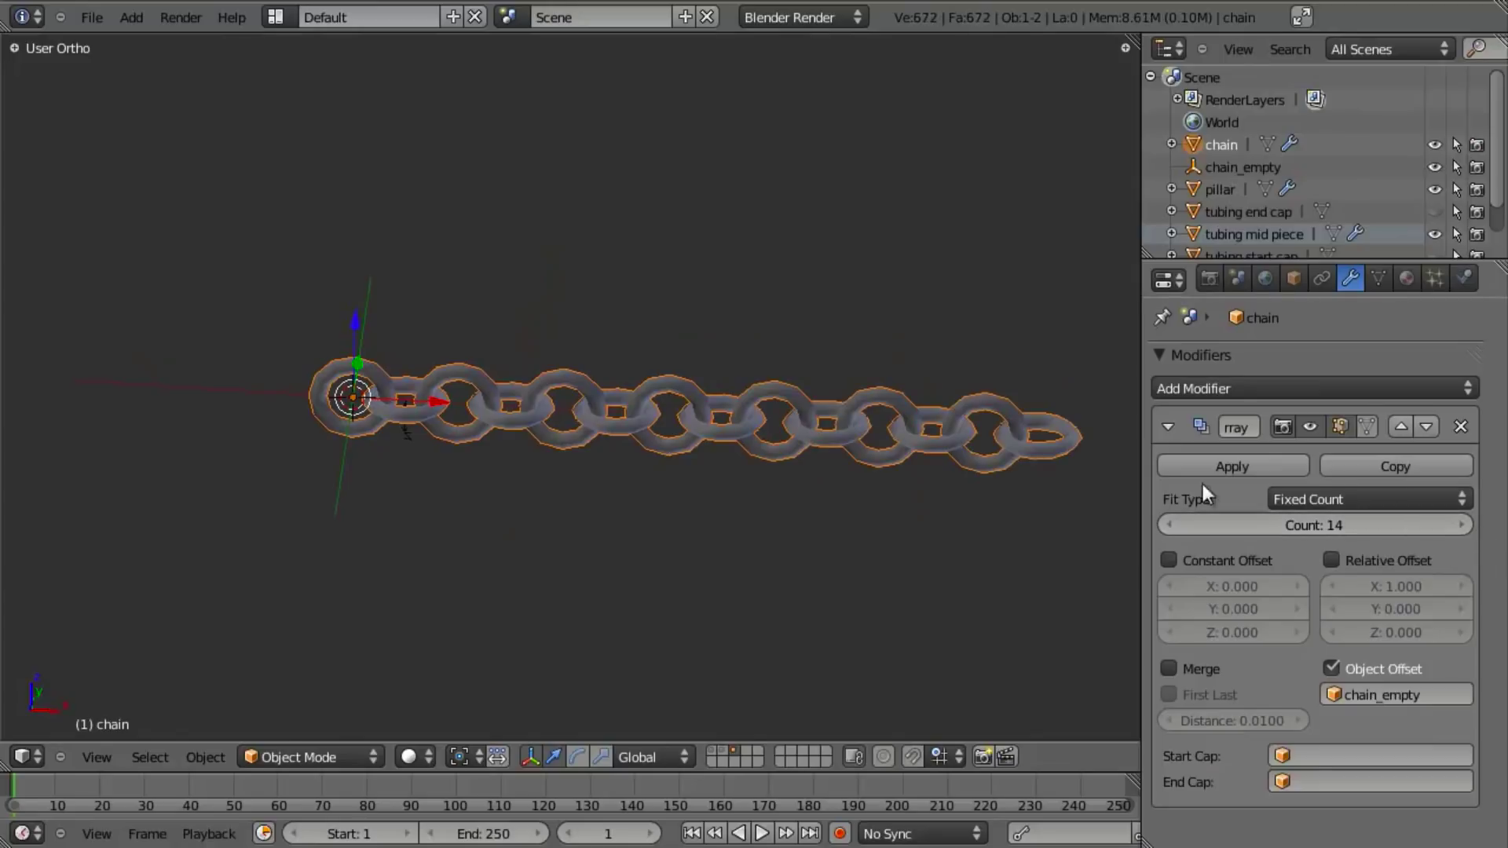
# View the chain diagonally and raise the Array count further to 17 links
pyautogui.scroll(-2, 888, 459)
pyautogui.moveTo(475, 549); pyautogui.dragTo(703, 380, button='middle')
pyautogui.scroll(3, 668, 402)
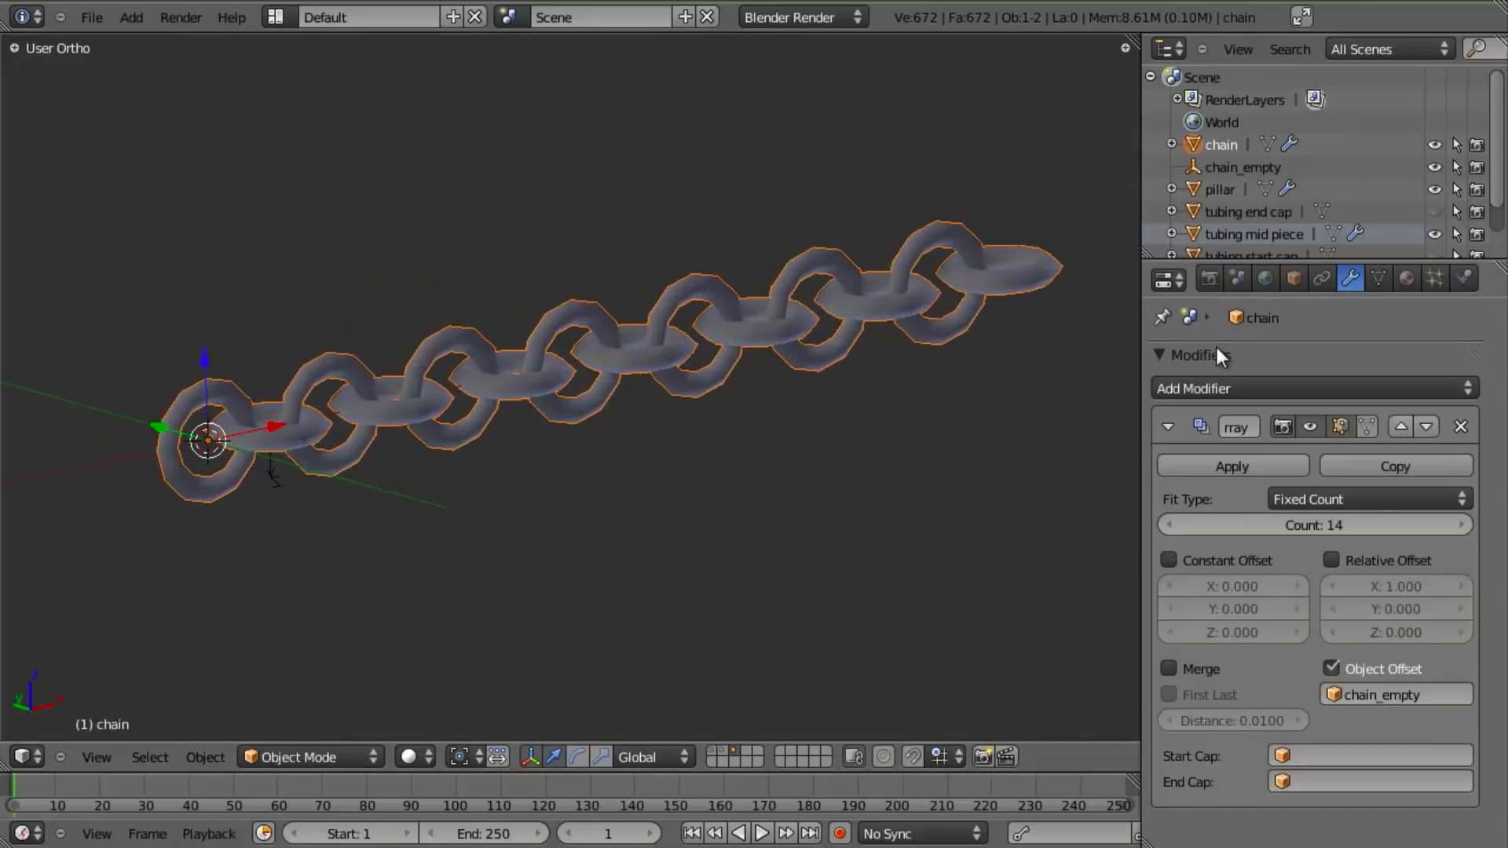
pyautogui.click(1194, 389)
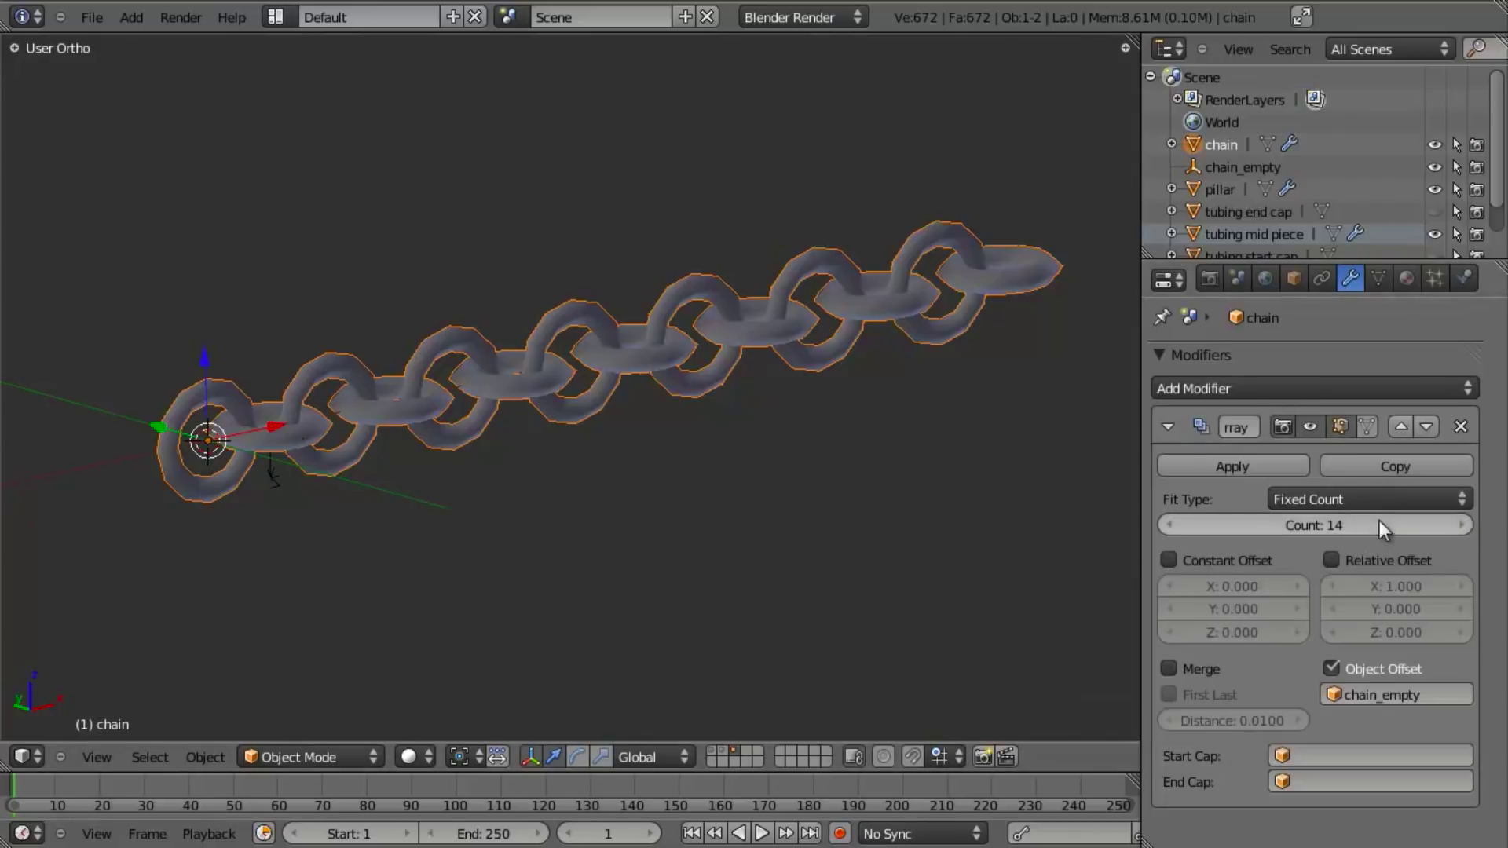
pyautogui.click(1459, 527)
pyautogui.click(1459, 526)
pyautogui.click(1459, 527)
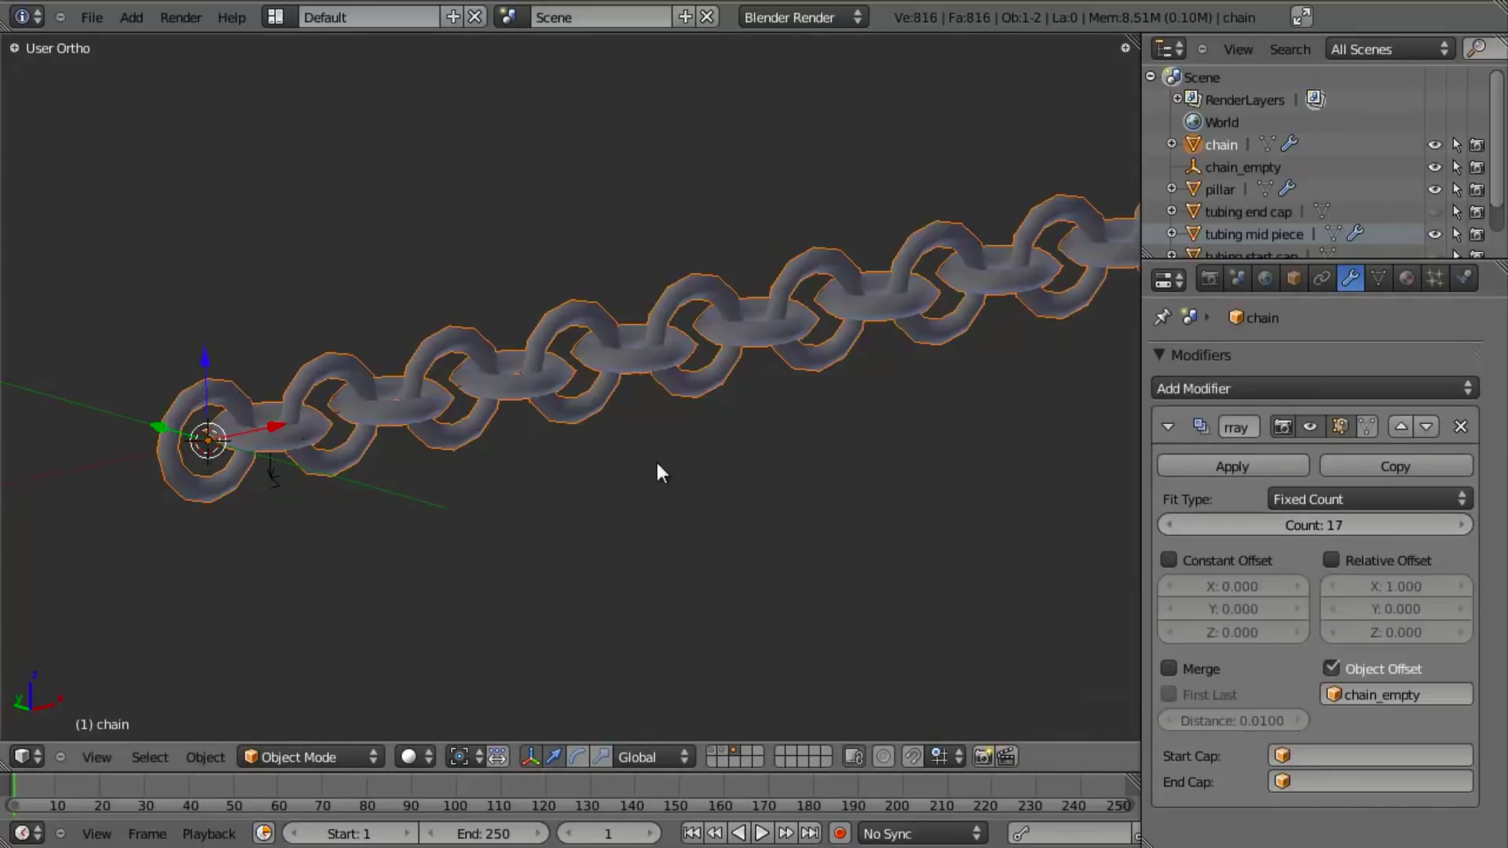
pyautogui.scroll(-3, 658, 440)
pyautogui.moveTo(898, 470); pyautogui.dragTo(787, 484, button='middle')
pyautogui.scroll(3, 784, 473)
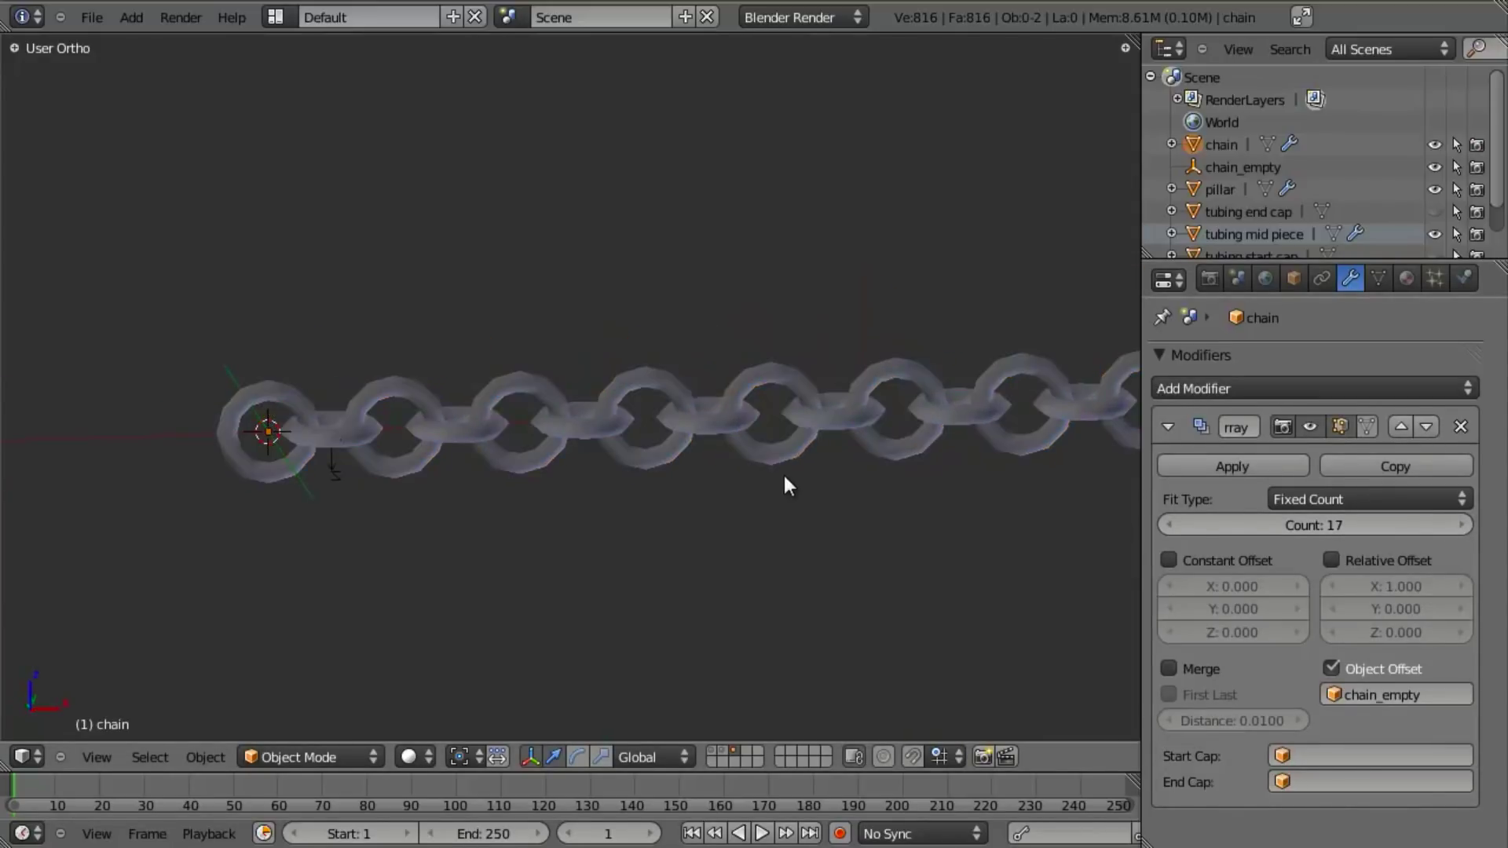
pyautogui.scroll(-3, 784, 473)
pyautogui.press('a')
pyautogui.press('2')
pyautogui.moveTo(652, 439); pyautogui.dragTo(774, 430, button='middle')
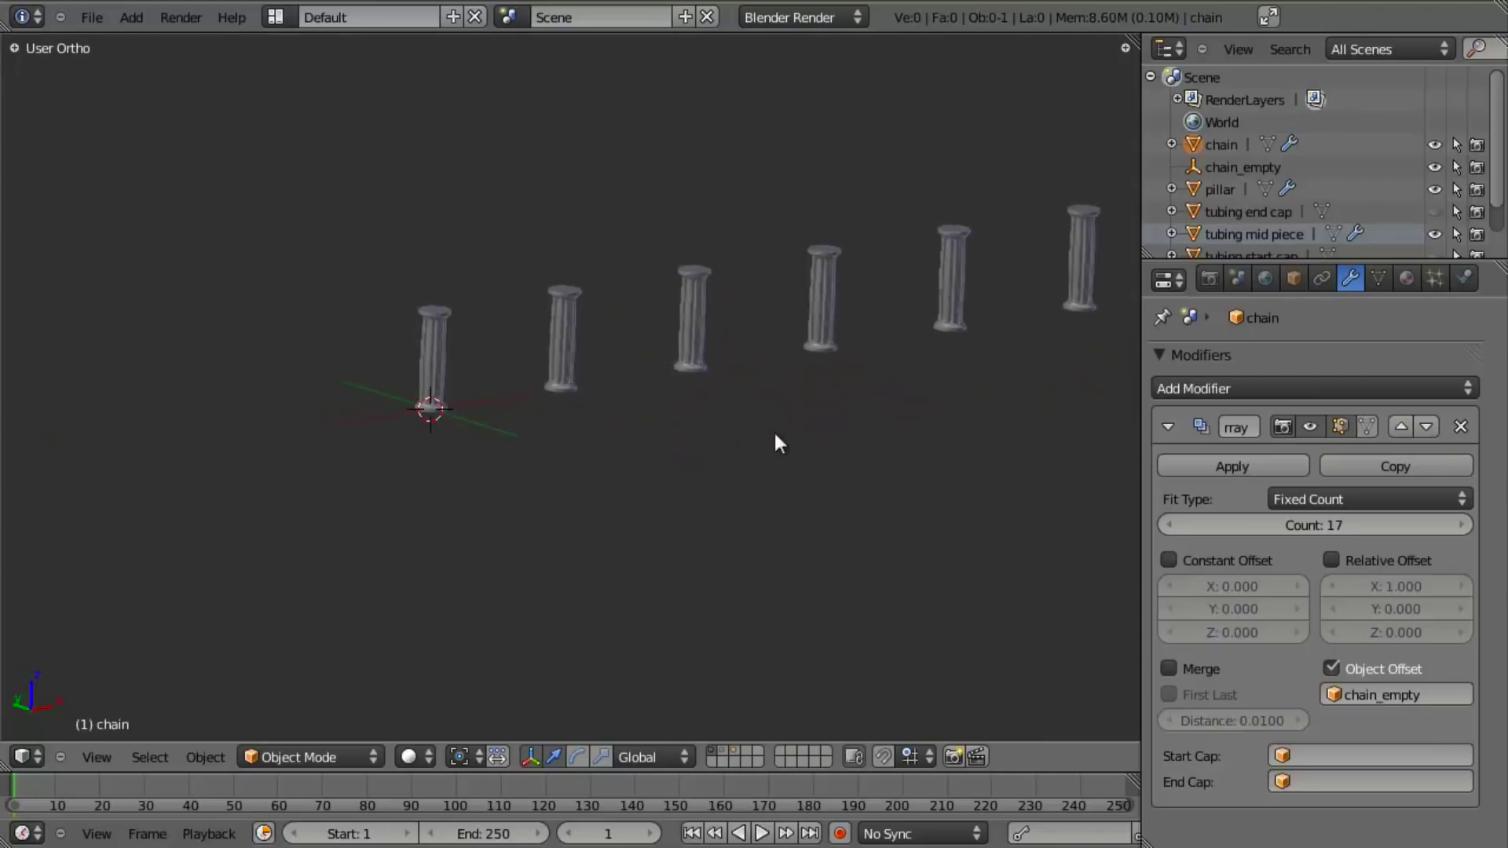
pyautogui.press('3')
pyautogui.moveTo(553, 411); pyautogui.dragTo(345, 474, button='middle')
pyautogui.press('1')
pyautogui.scroll(-2, 682, 426)
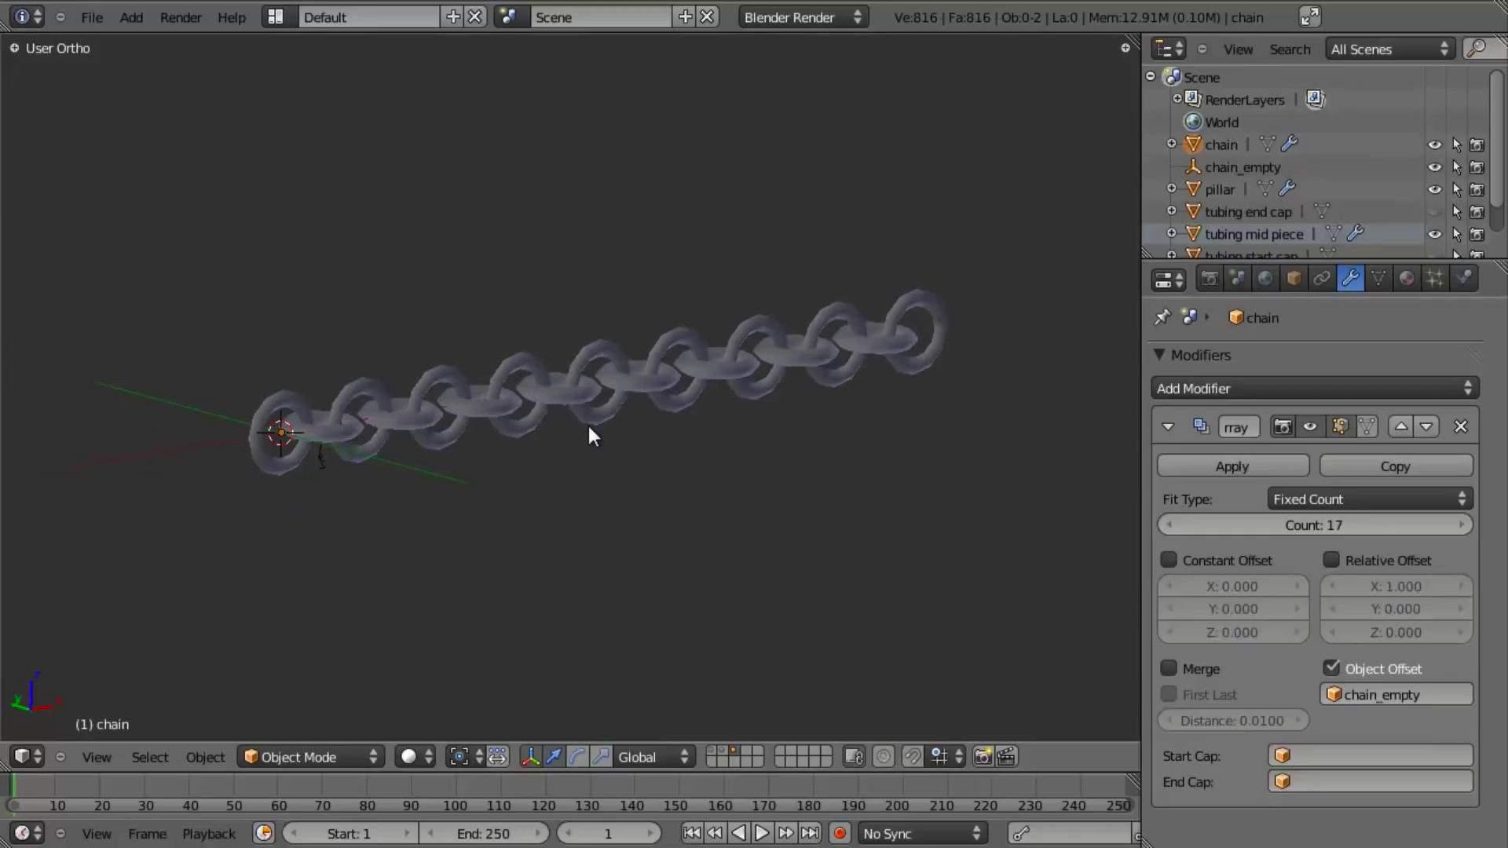
pyautogui.rightClick(667, 395)
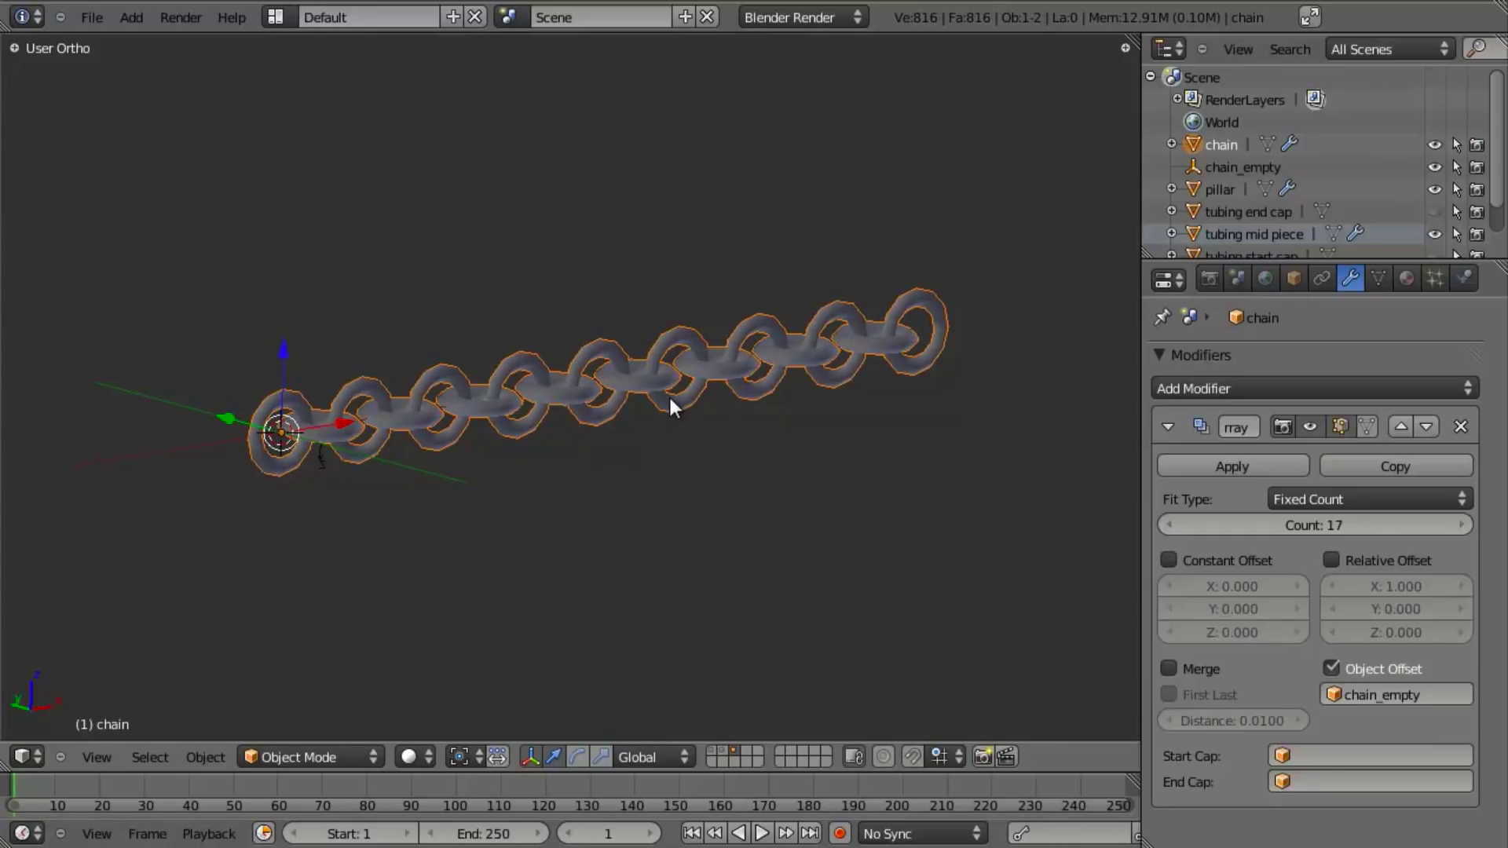